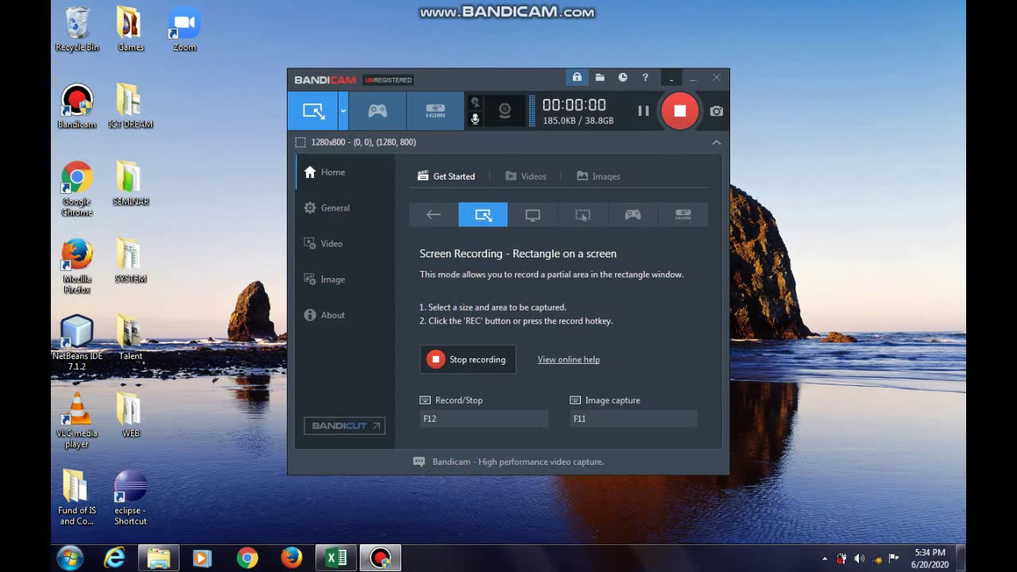
Step: Minimize the Bandicam recorder window to reveal the desktop
click(671, 78)
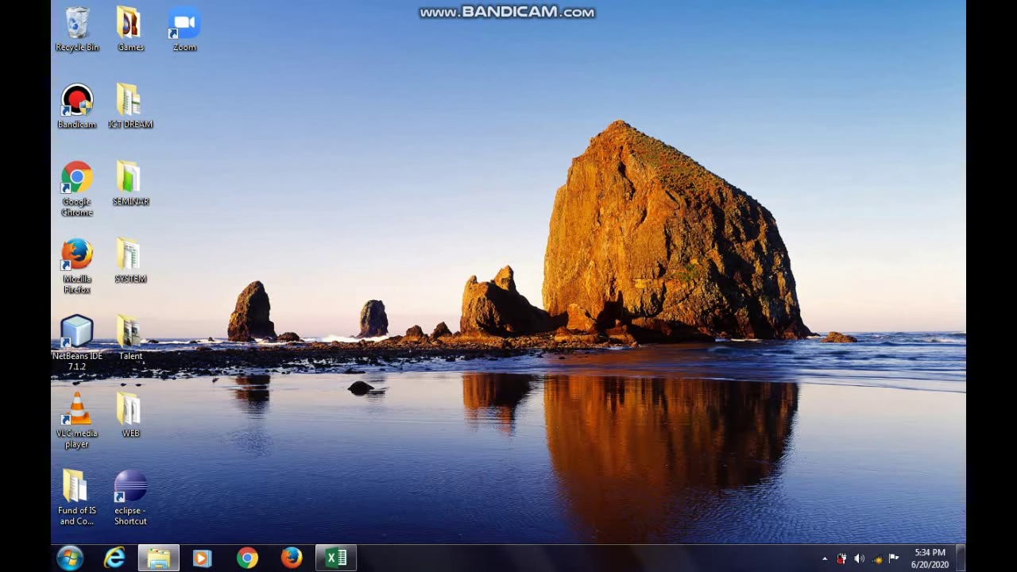
Step: Restore the MR AND MS ICT DREAM CLUB workbook showing Judge1's scores
click(336, 558)
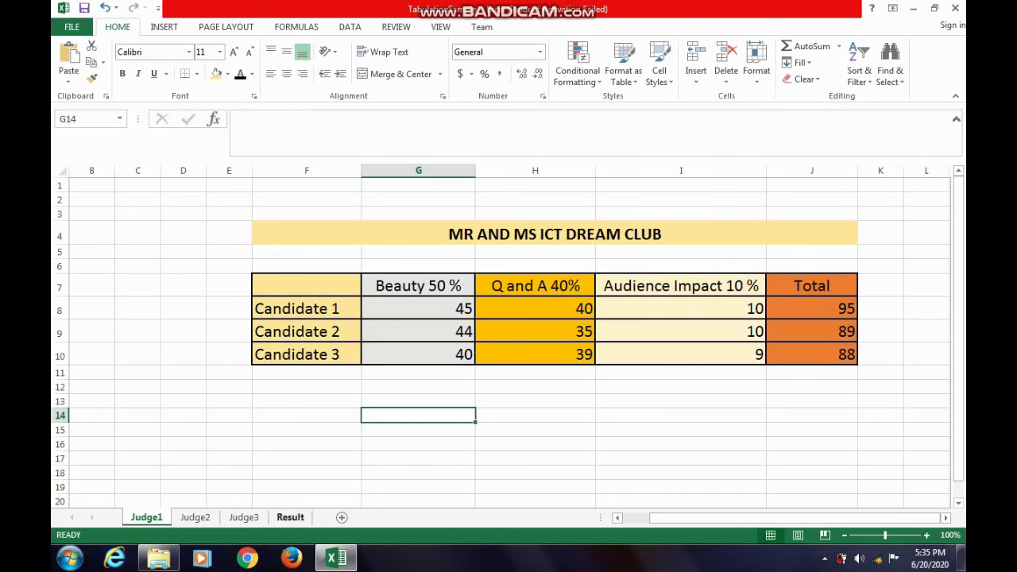
Step: Clear Judge1's score cells G8:I10 so every candidate total drops to 0
click(290, 517)
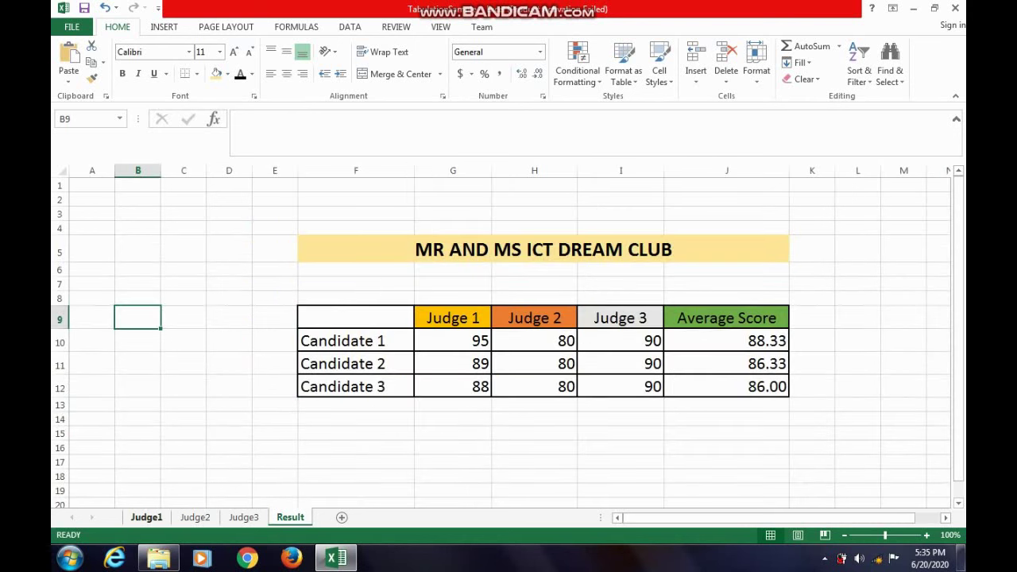
click(146, 517)
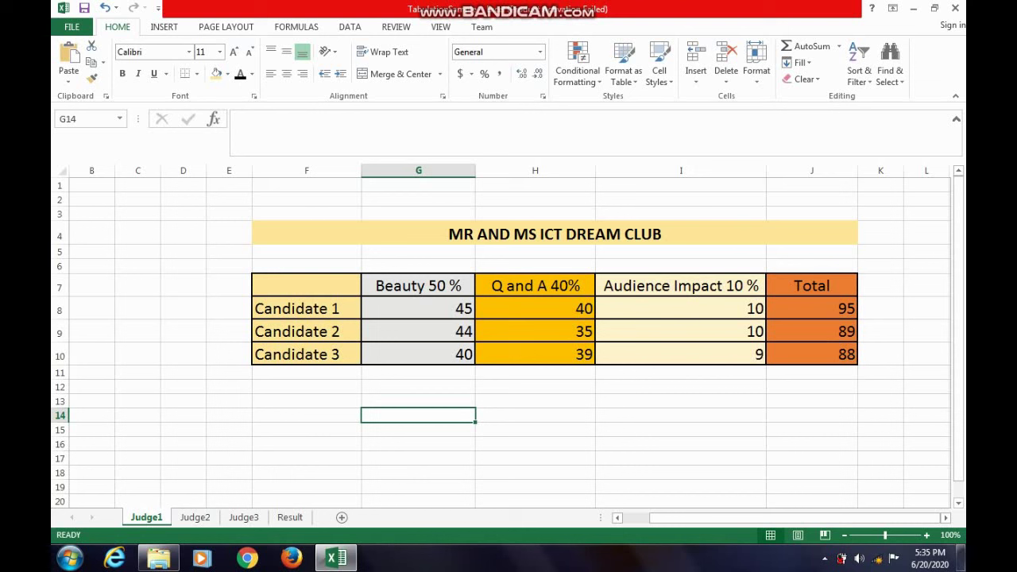
drag(419, 308, 681, 354)
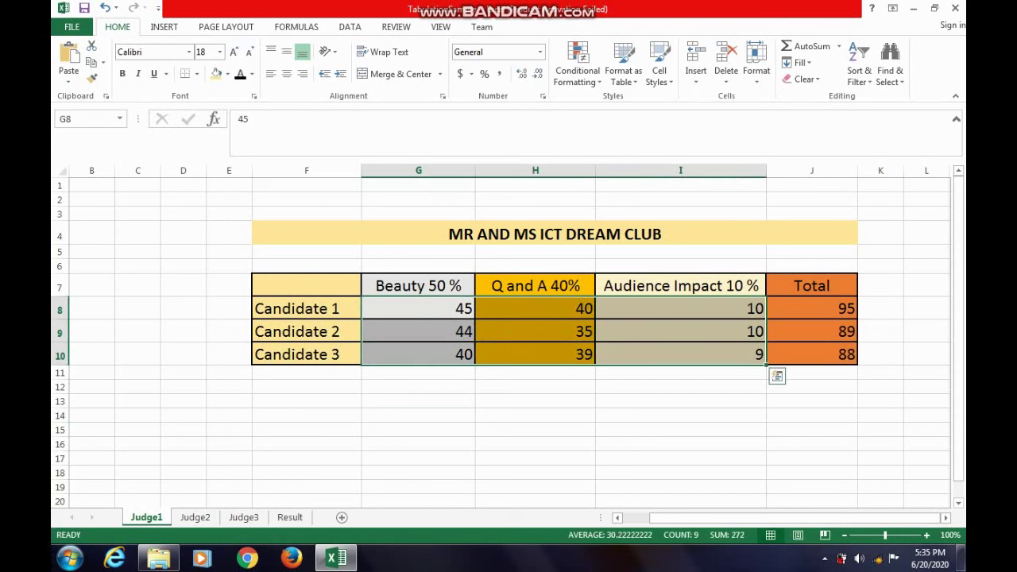
key(Delete)
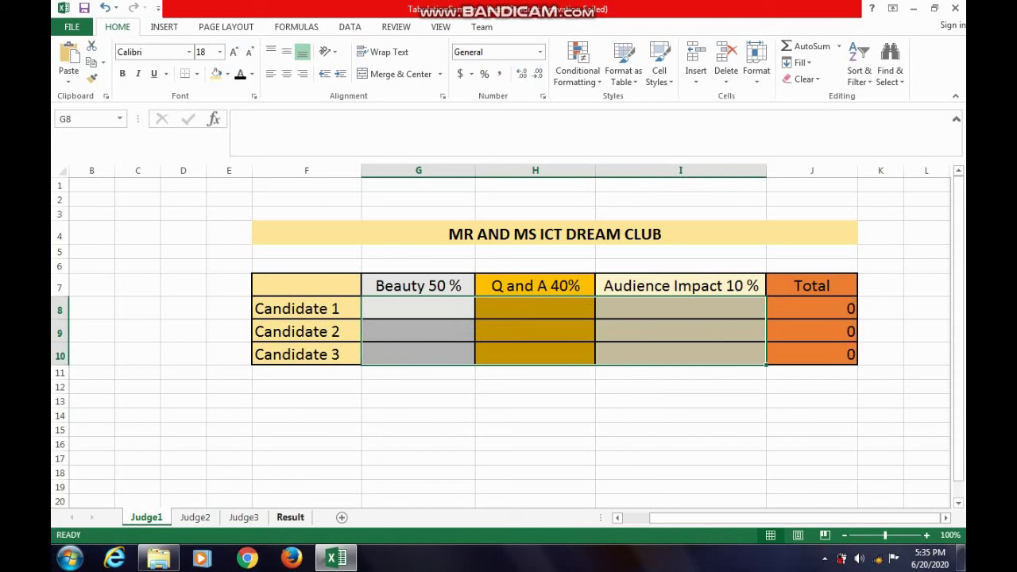
Step: Review how the Result sheet reflects the cleared scores, then return to Judge1
click(290, 518)
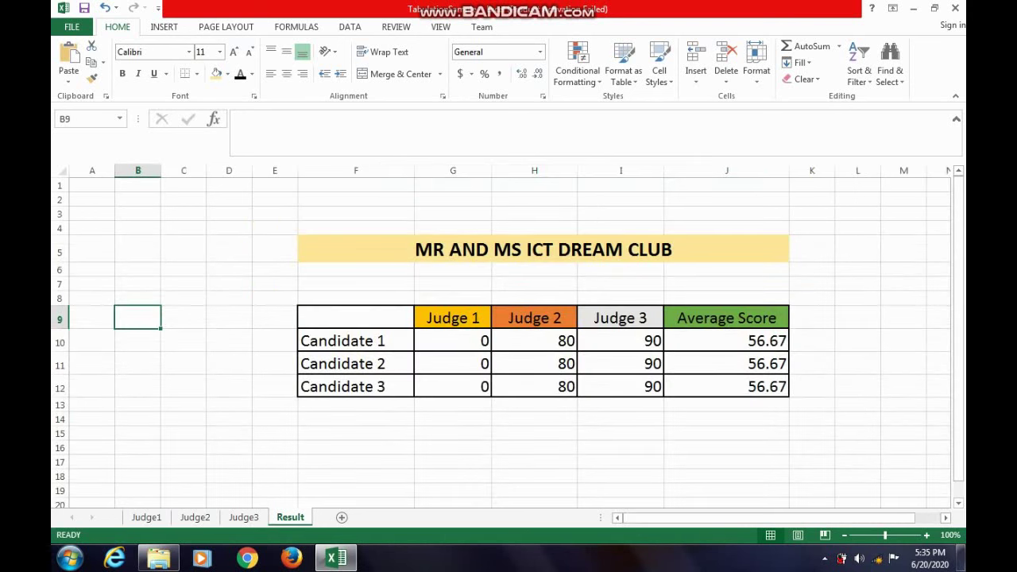
drag(138, 318, 138, 501)
click(453, 170)
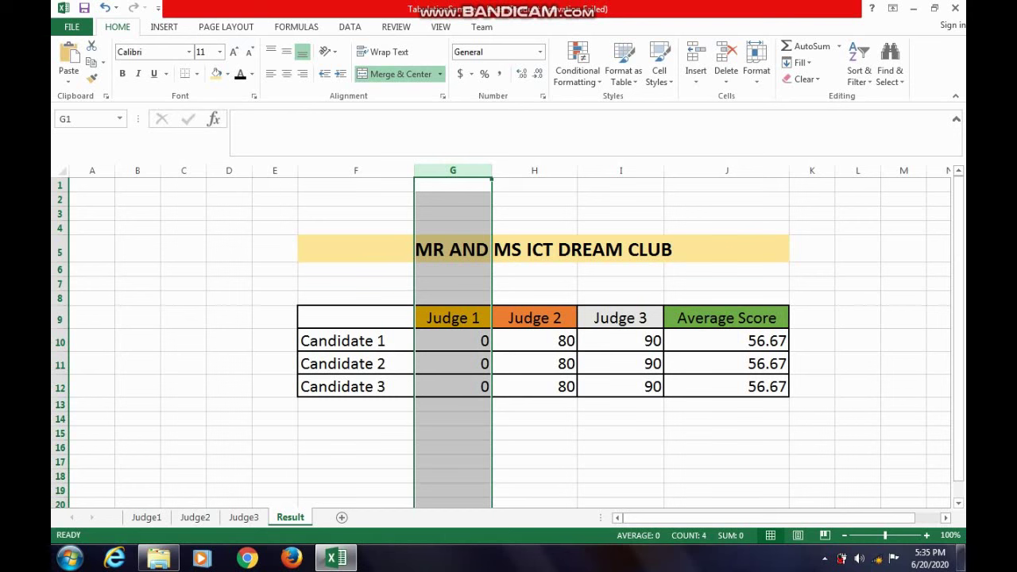
click(146, 518)
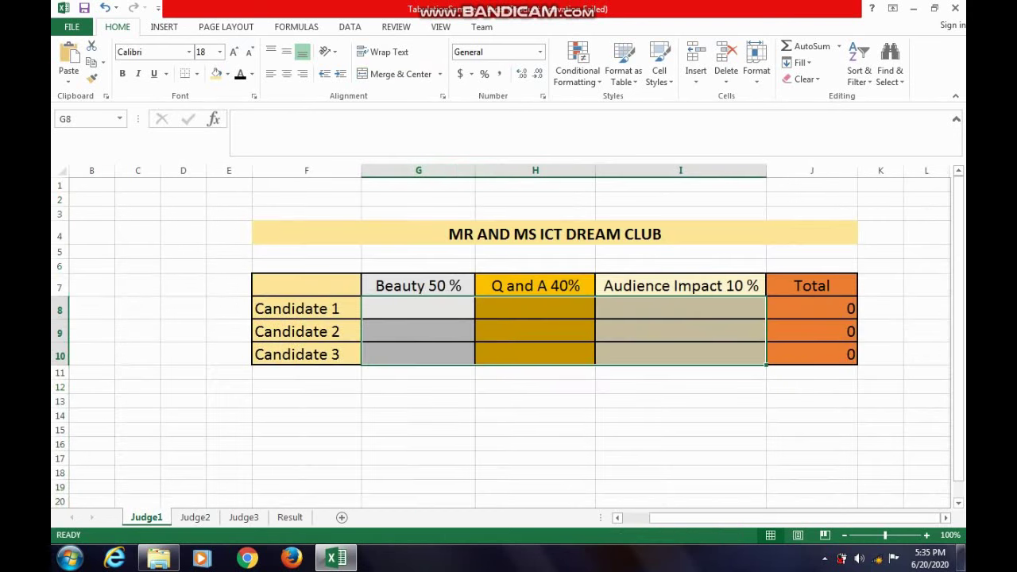
Step: Enter Judge1's Beauty scores 47, 46 and 44 in G8:G10
click(418, 309)
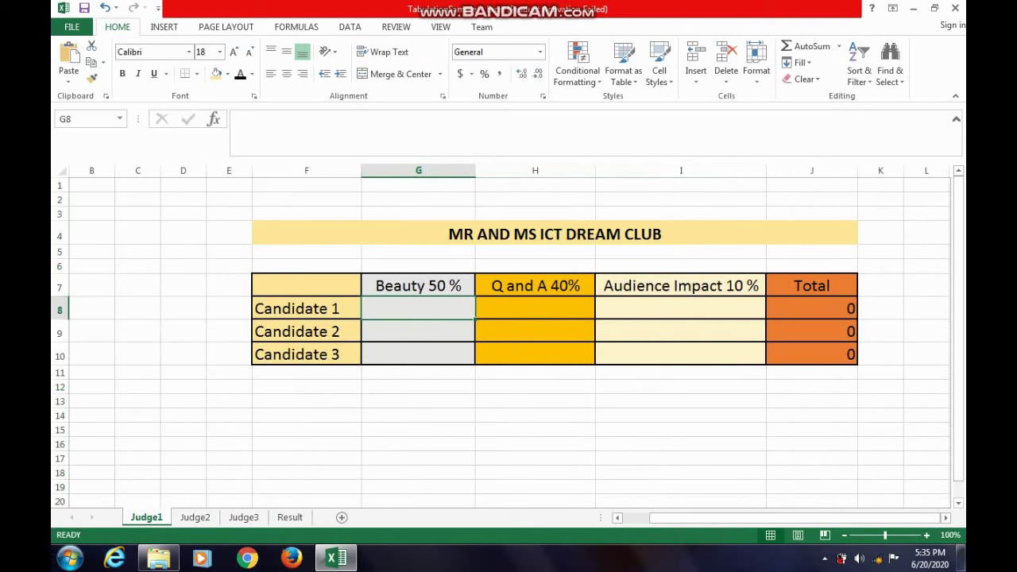
text(4)
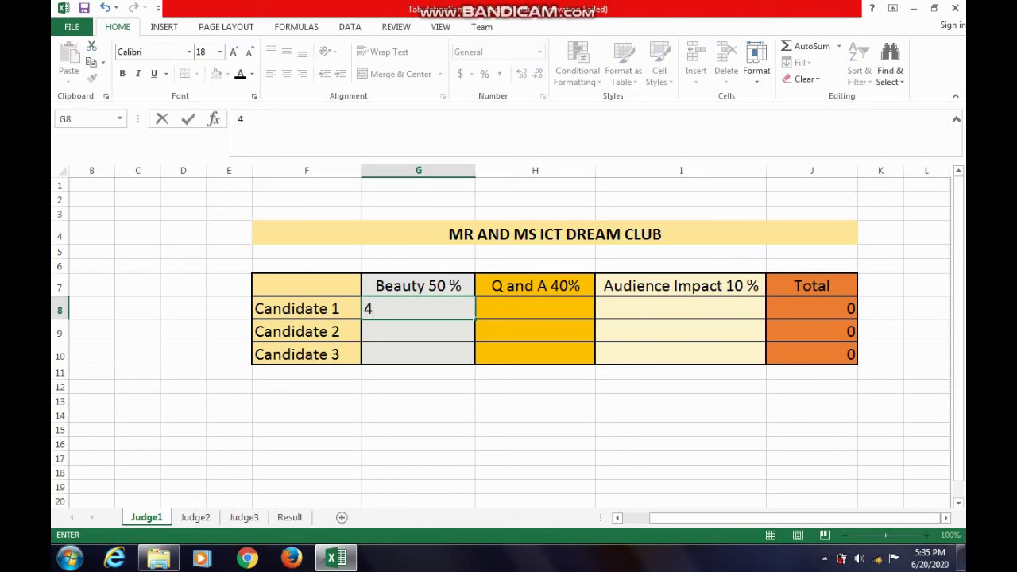
text(7)
key(Return)
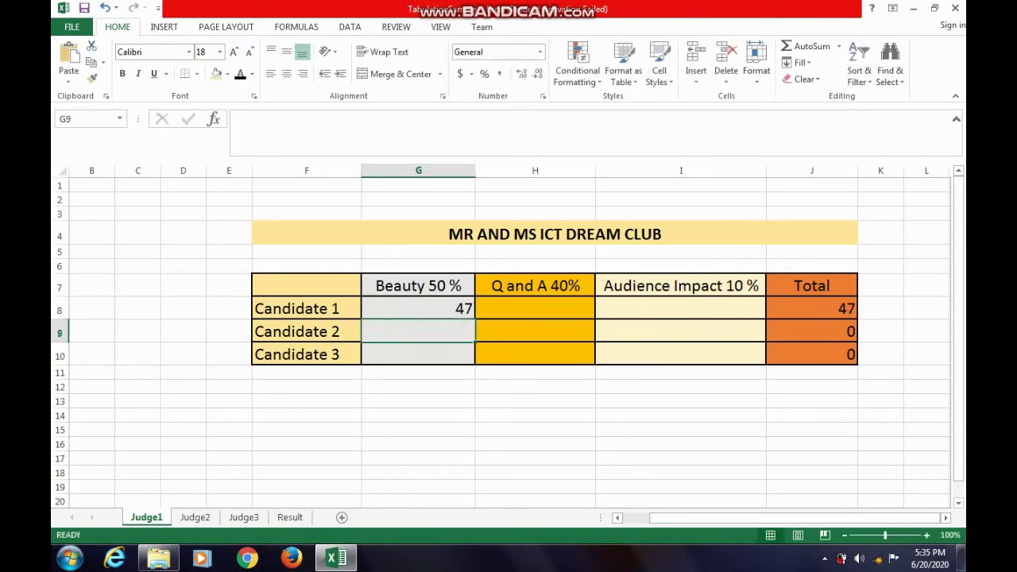
text(46)
key(Return)
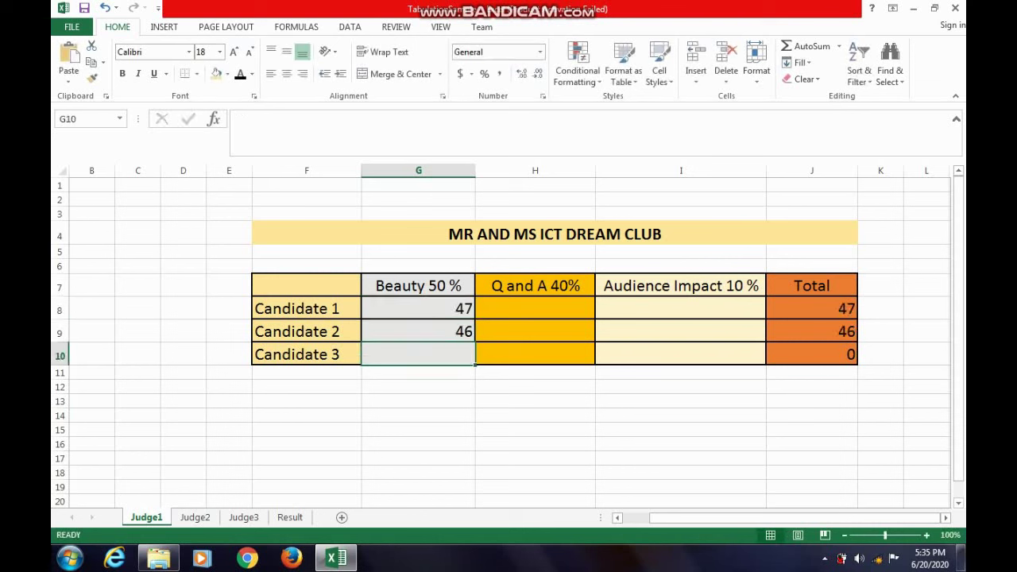
text(4)
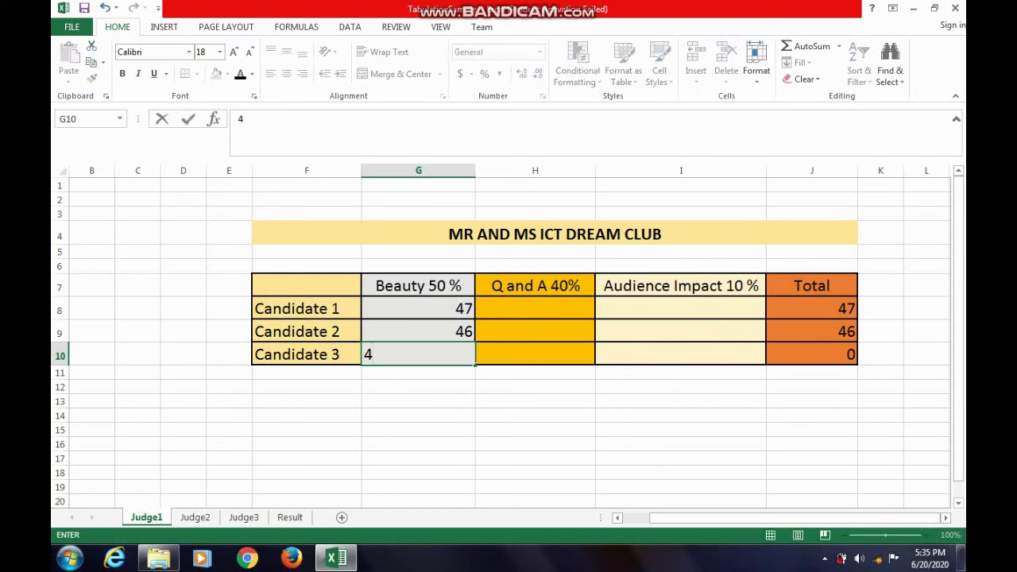
text(4)
key(Tab)
Step: Enter Q and A scores 38, 35 and 36 in H8:H10, correcting mistyped values
key(Up)
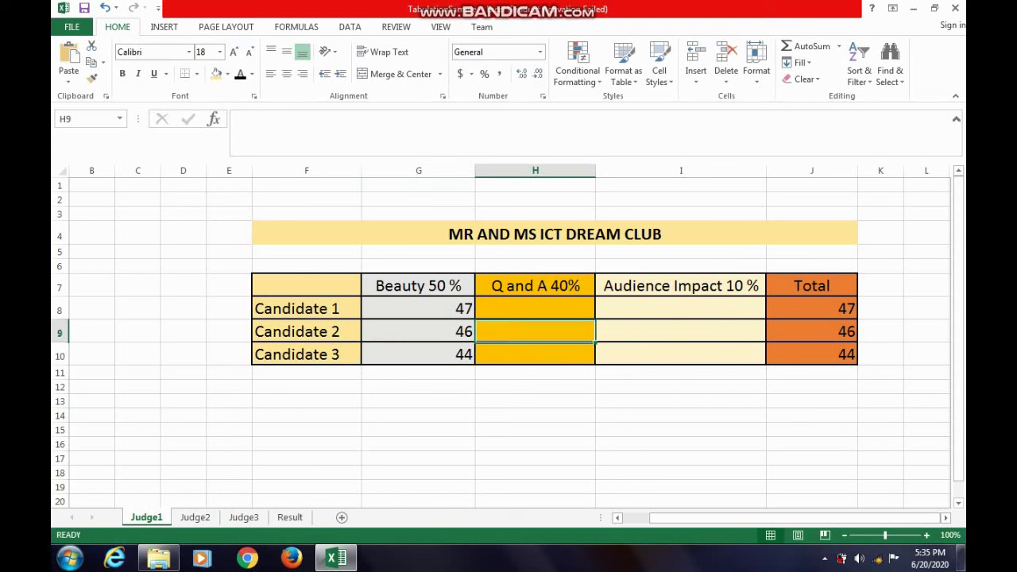
key(Up)
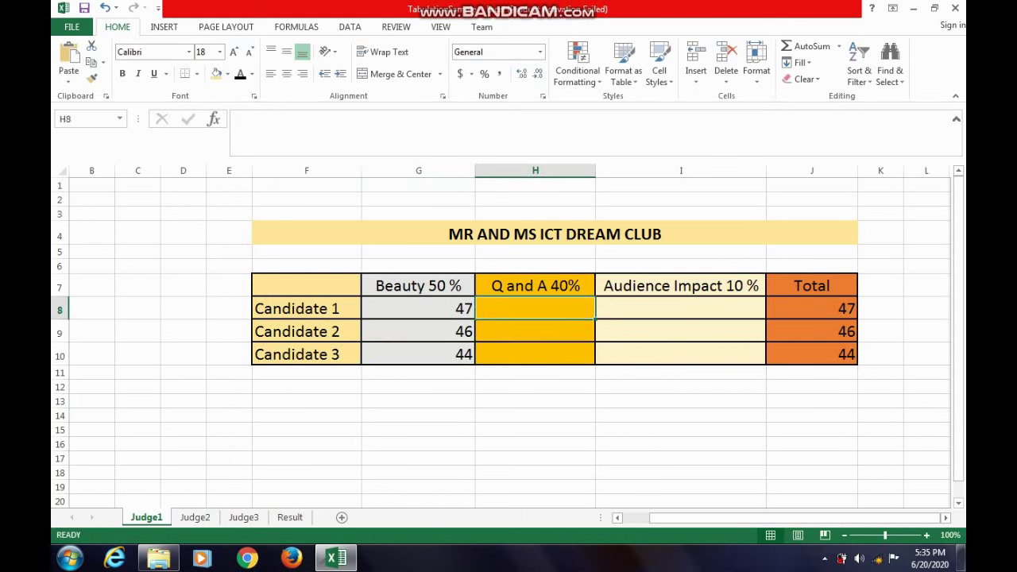
text(48)
key(Return)
key(Up)
text(38)
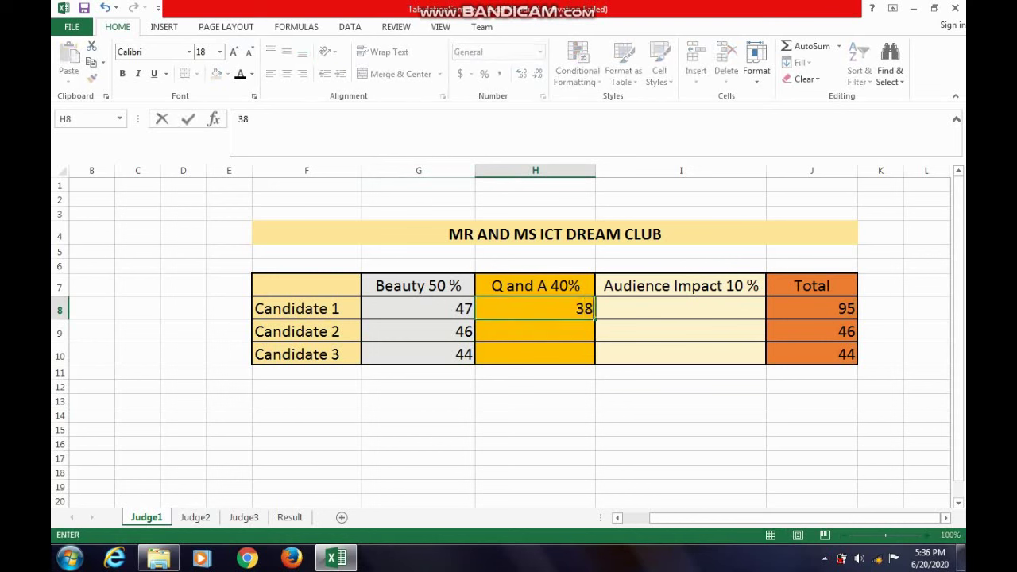
key(Return)
text(2)
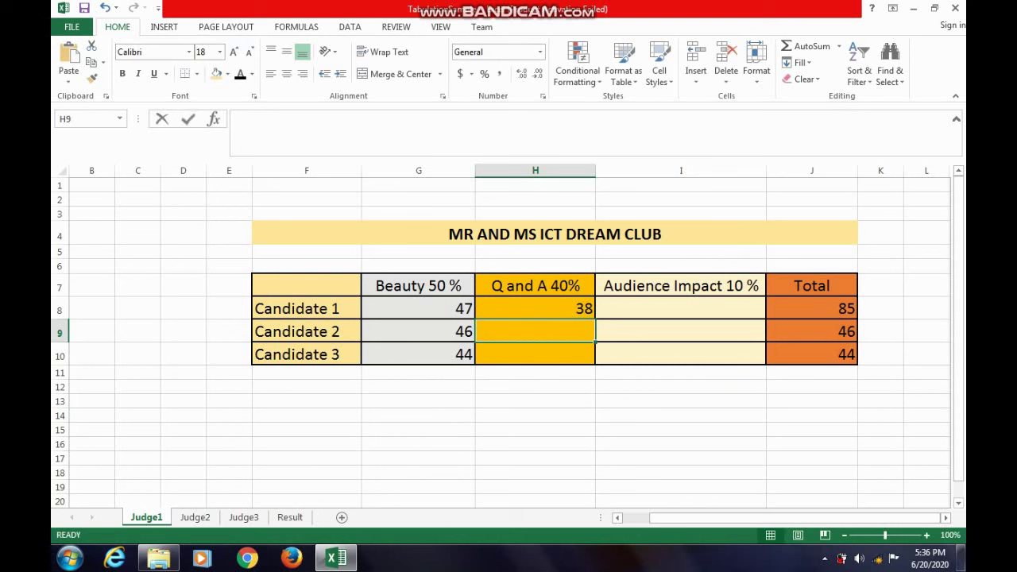
text(5)
key(Return)
click(535, 331)
text(35)
key(Return)
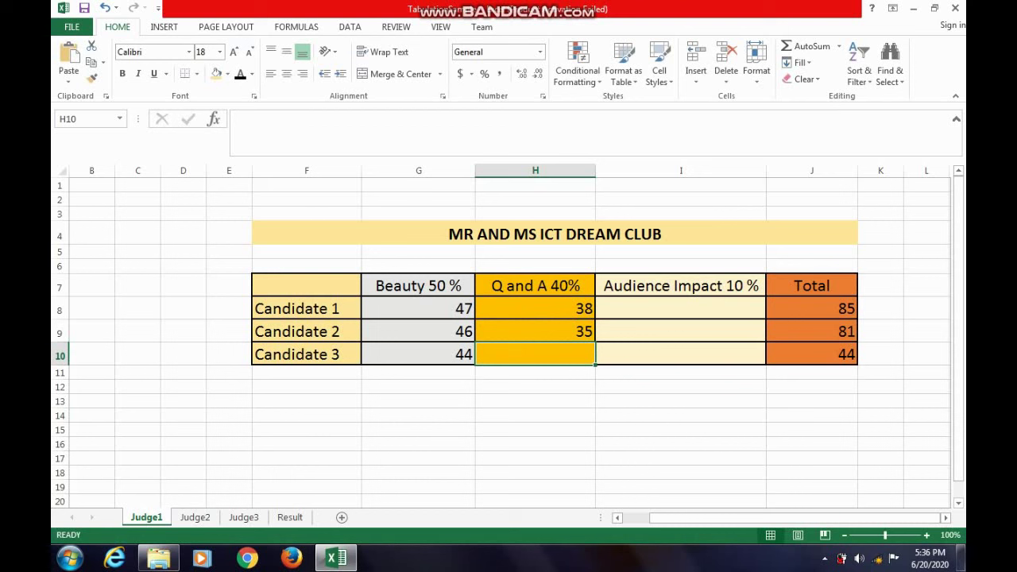
text(3)
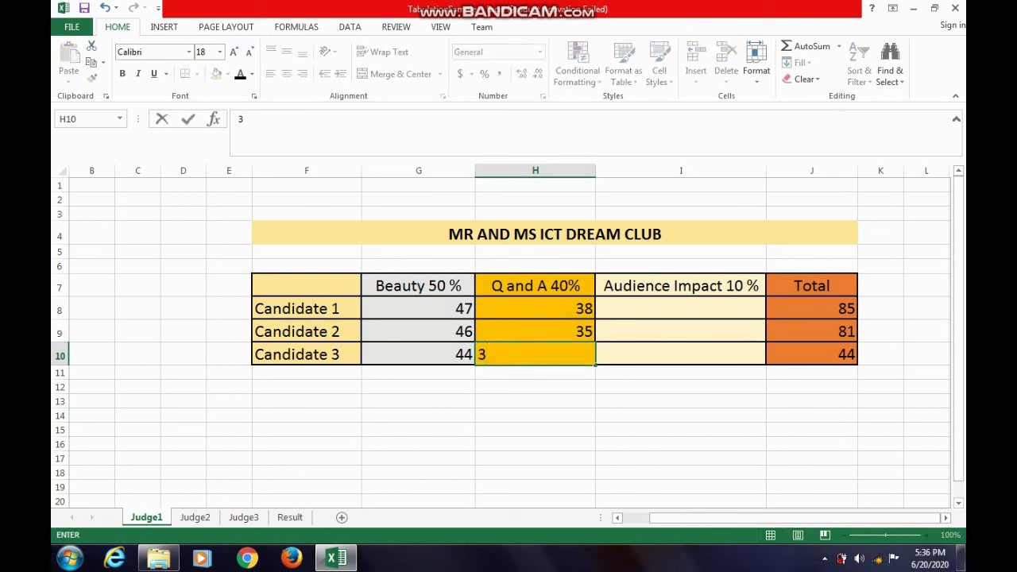
text(6)
key(Right)
Step: Inspect the Total formulas in J8:J10 before filling the Audience Impact column
key(Up)
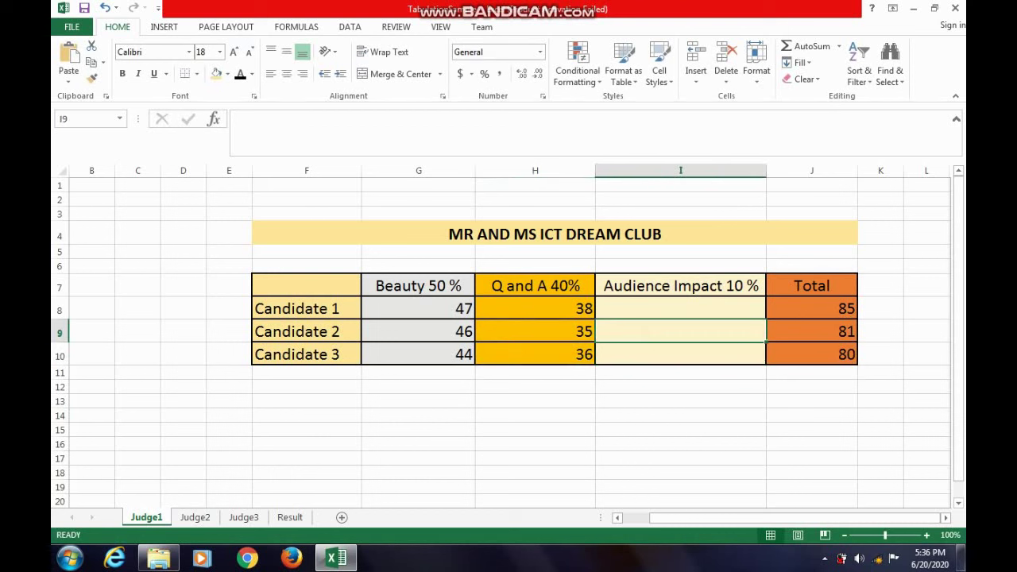
key(Up)
key(Right)
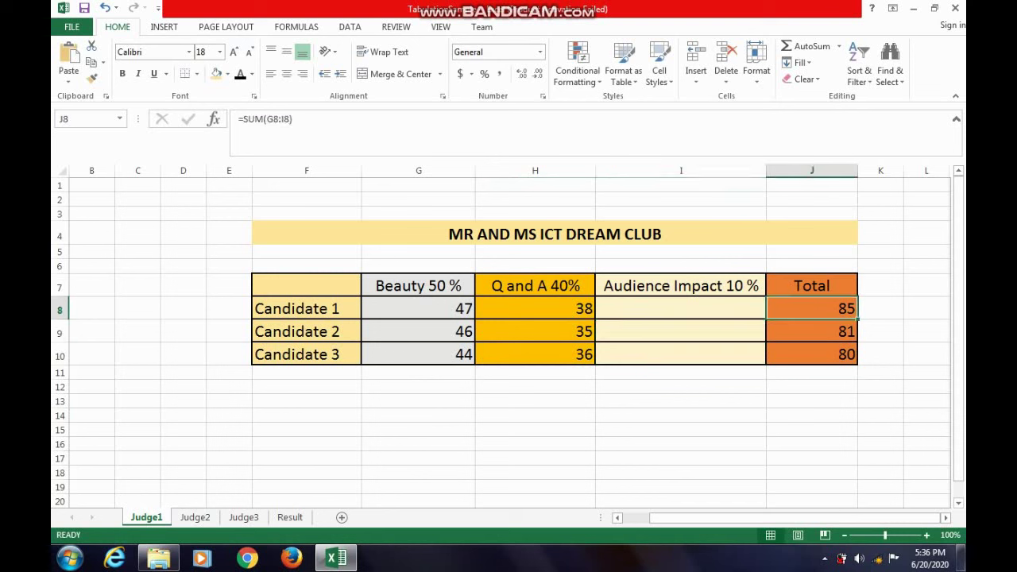
key(Down)
key(Up)
key(Down)
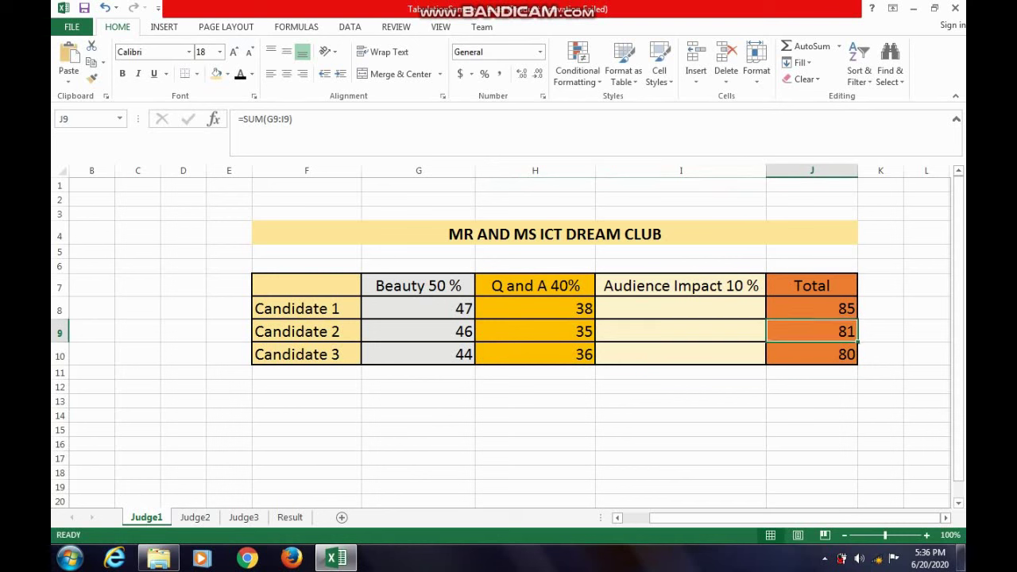
key(Down)
key(Up)
key(Up)
key(Left)
key(Left)
key(Right)
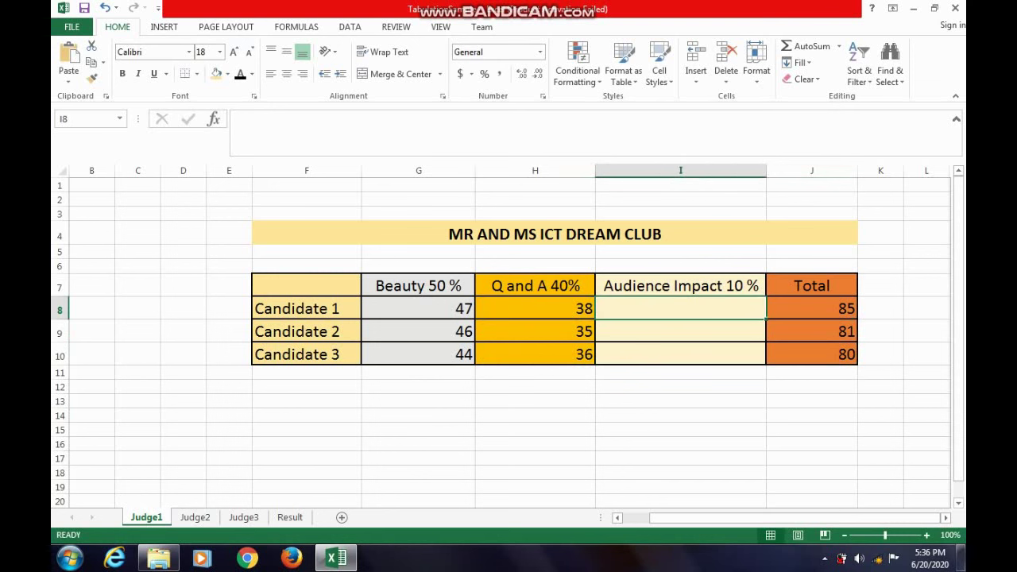
Step: Enter Audience Impact scores 10, 9 and 9 in I8:I10
text(10)
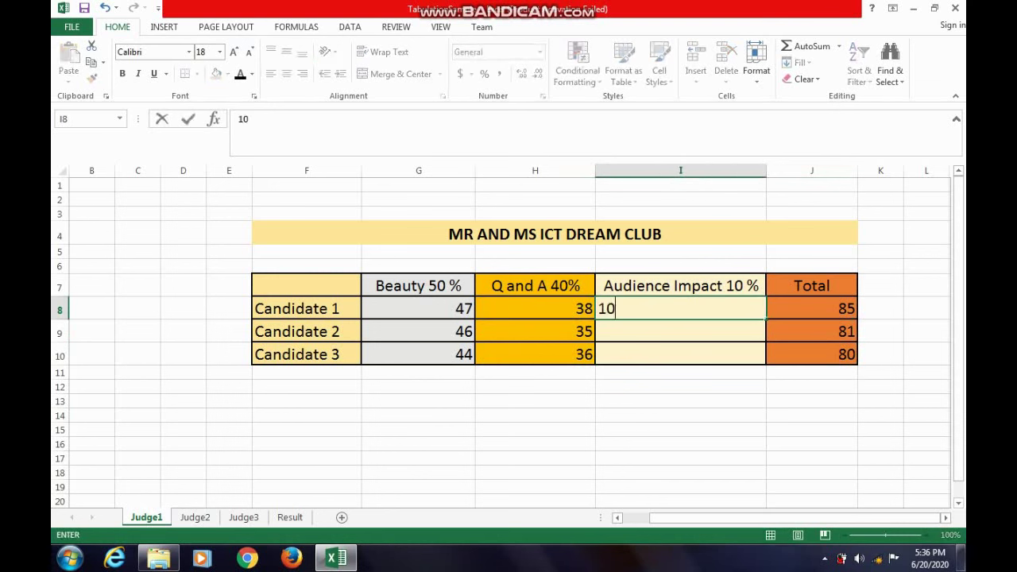
key(Return)
text(9)
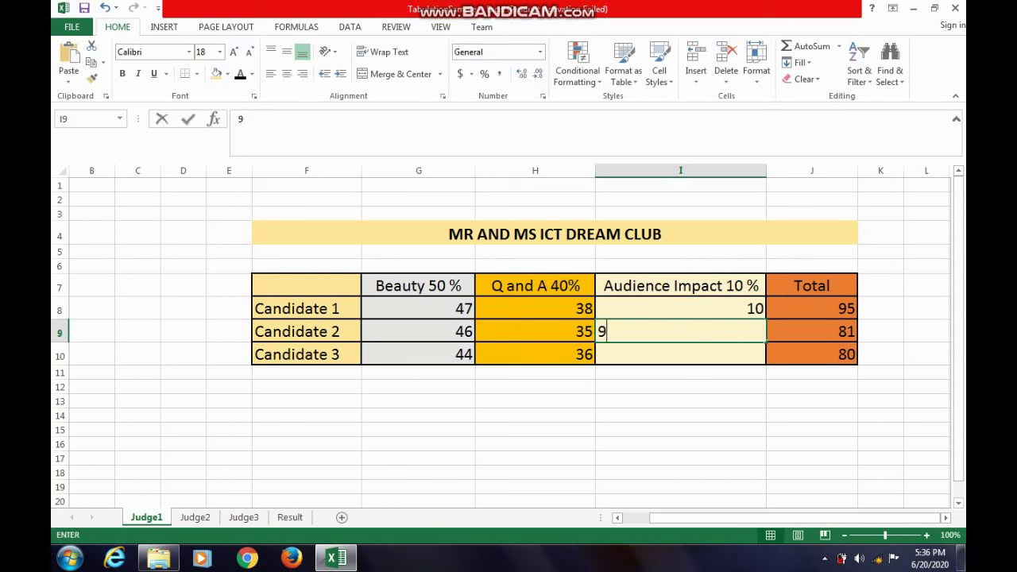
key(Return)
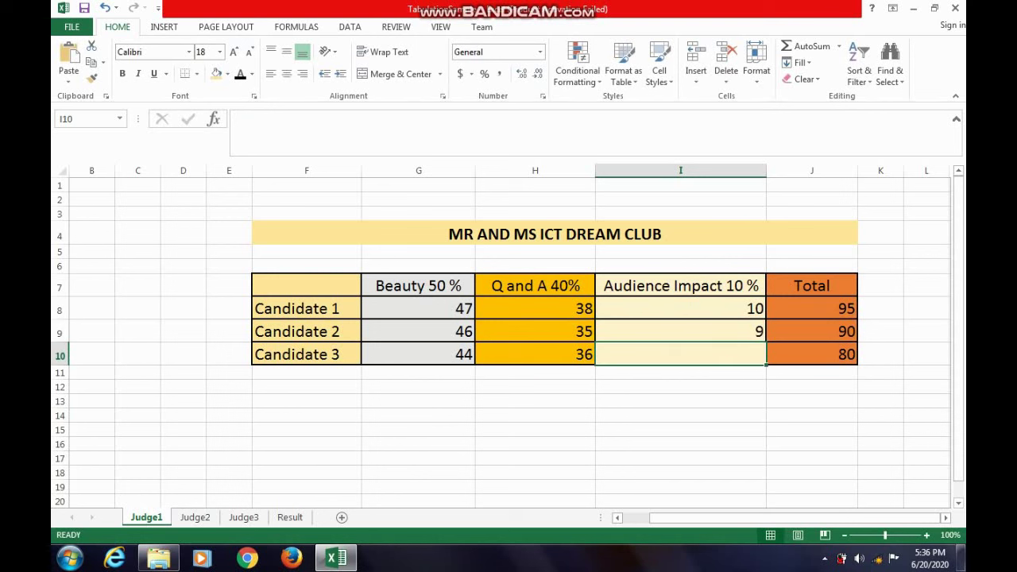
text(3)
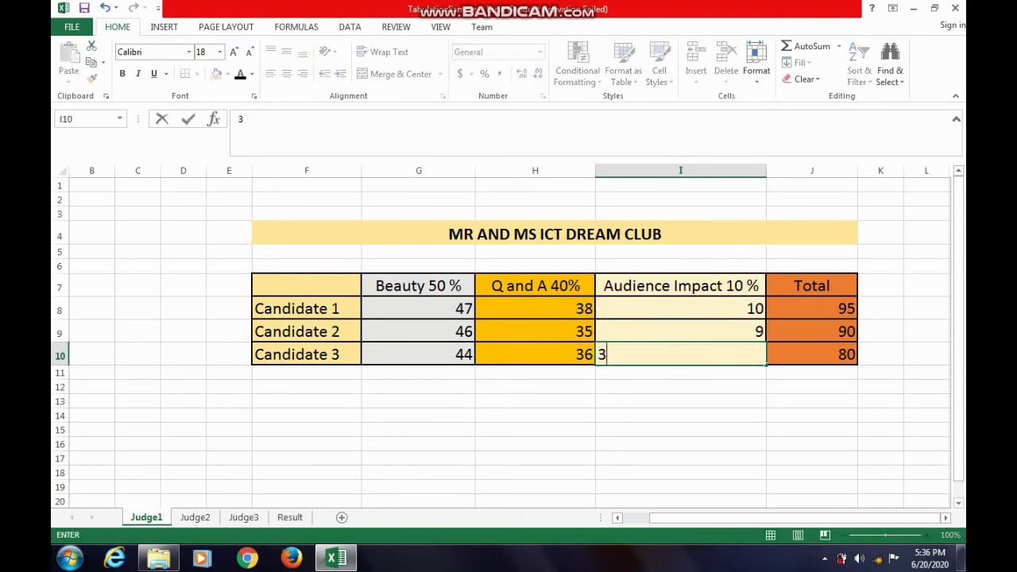
key(BackSpace)
text(9)
key(Return)
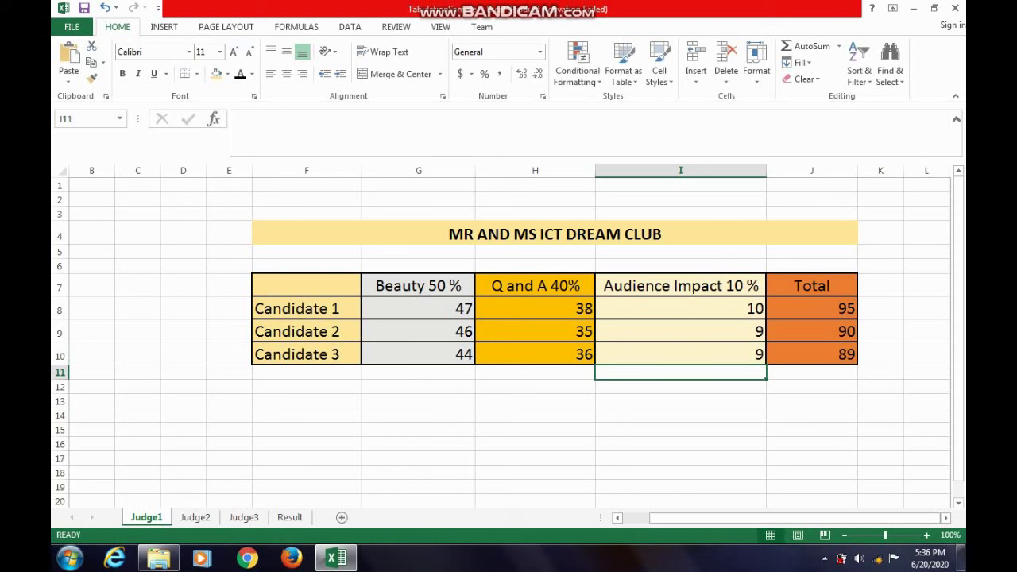
click(811, 309)
click(812, 331)
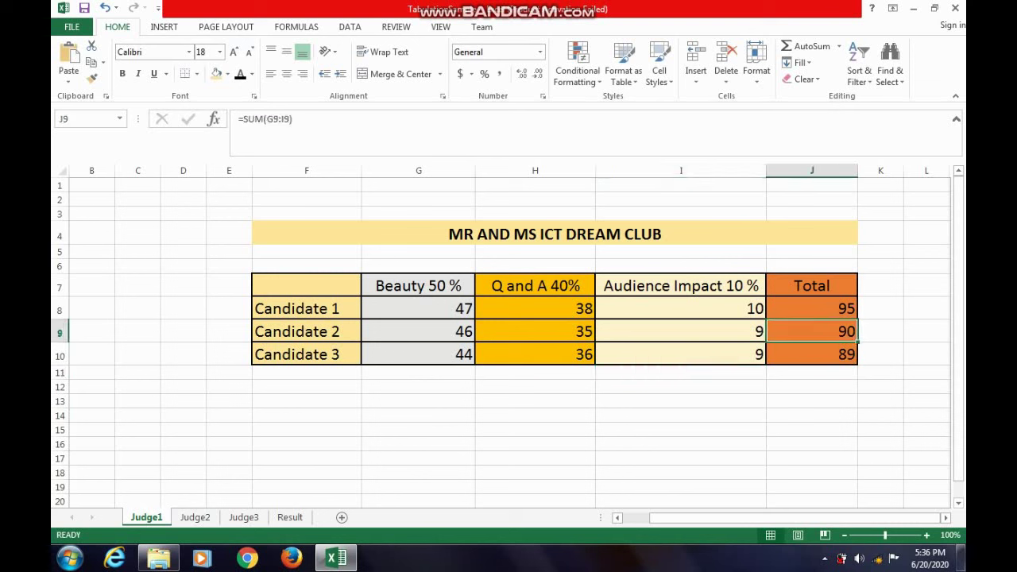
click(812, 354)
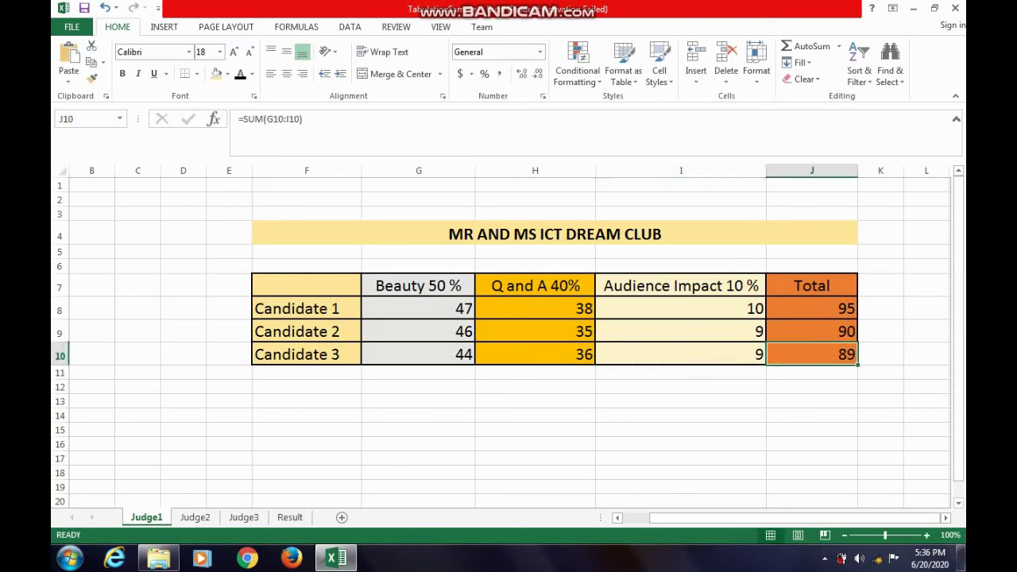
click(290, 517)
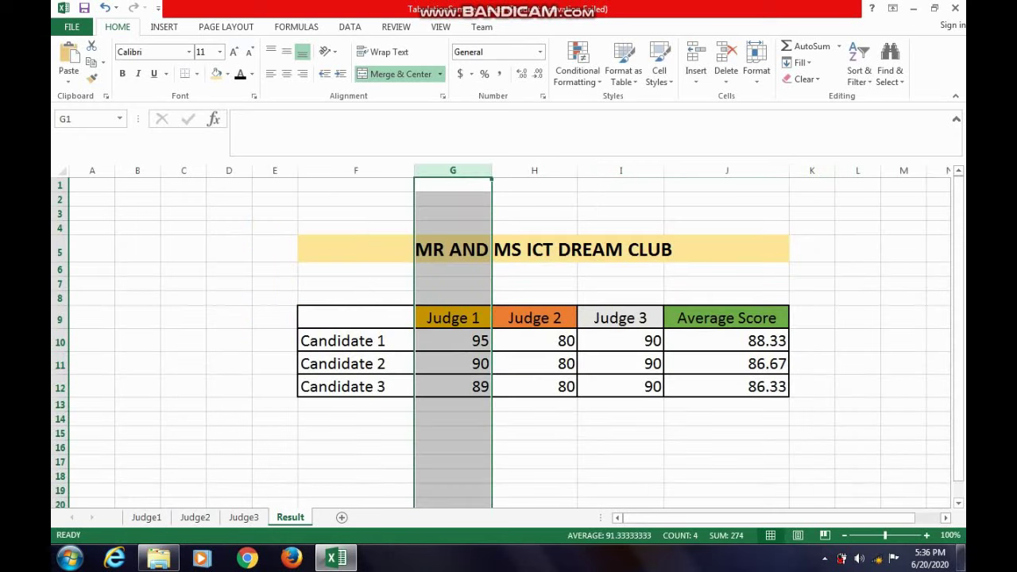
click(534, 433)
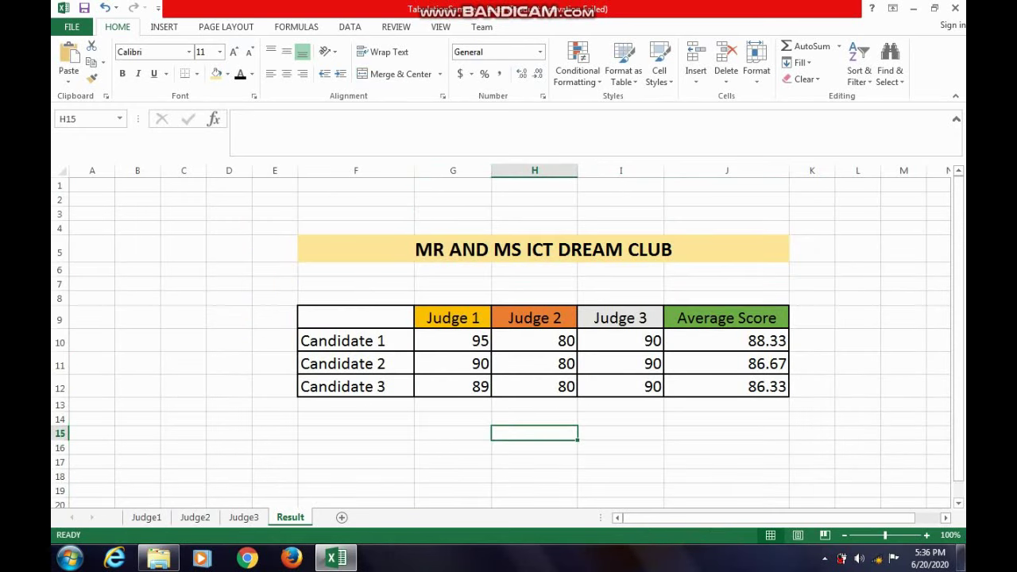
click(453, 341)
click(453, 364)
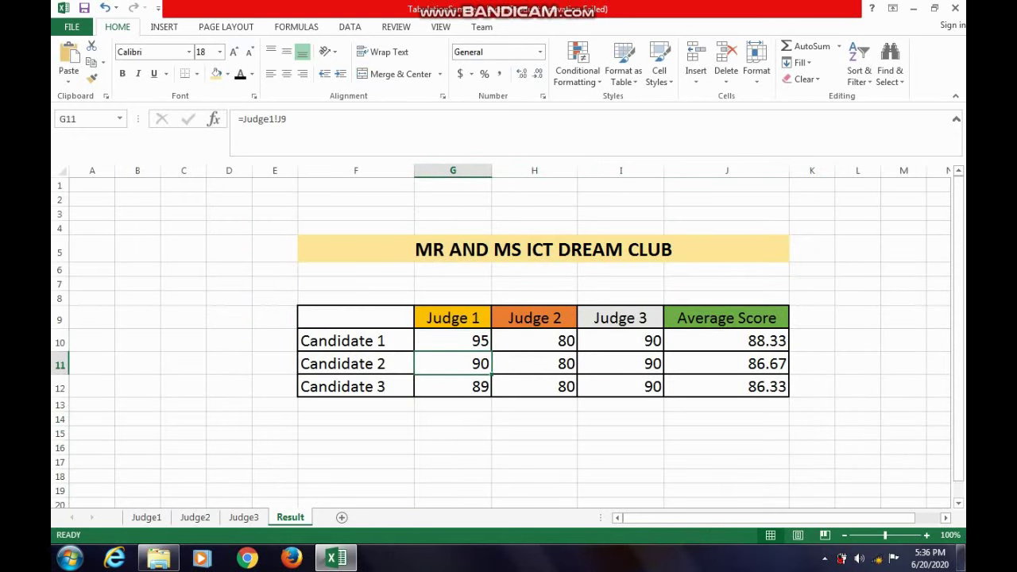
click(453, 386)
click(146, 518)
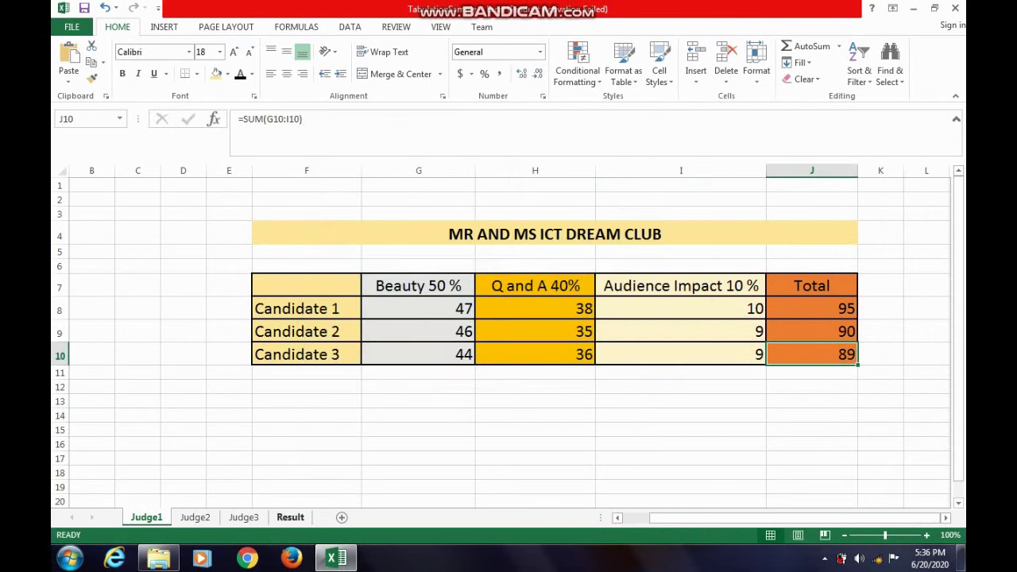
click(290, 517)
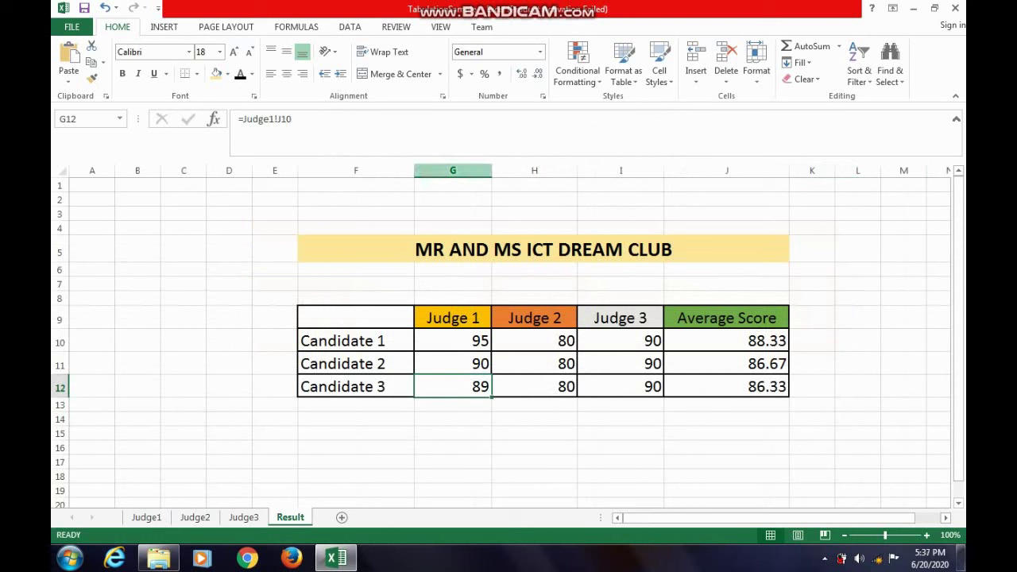
click(453, 170)
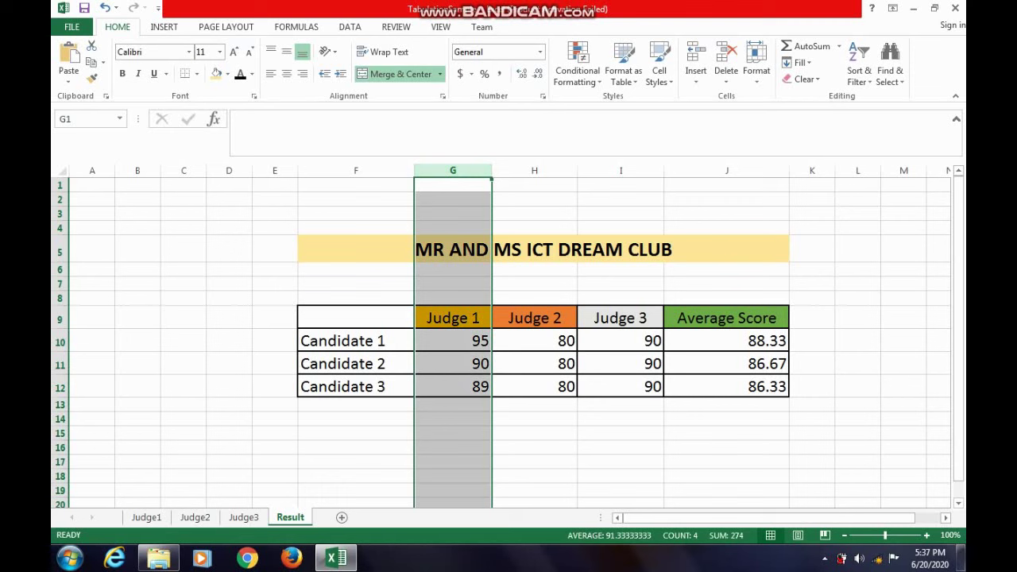
click(621, 448)
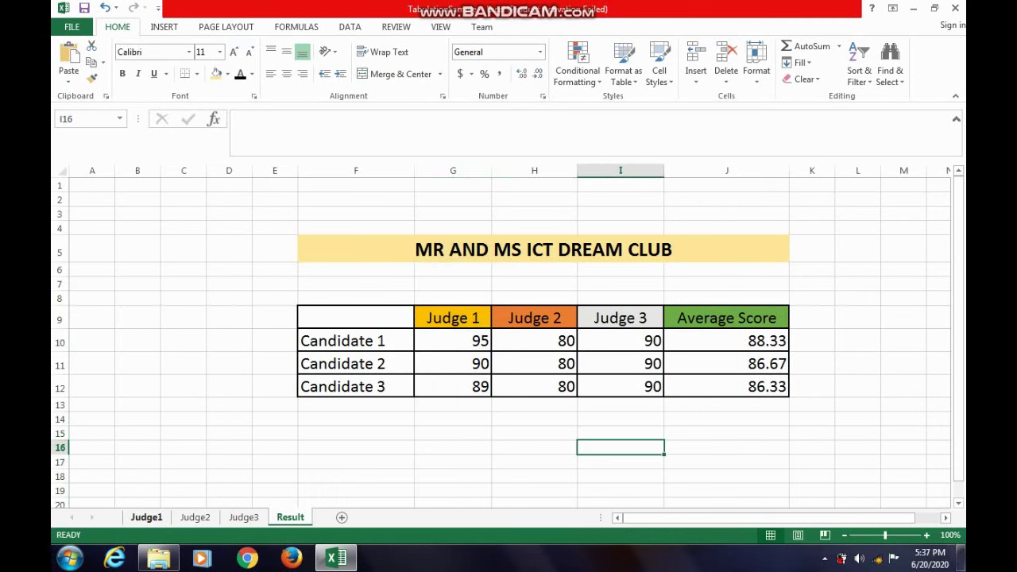
click(146, 517)
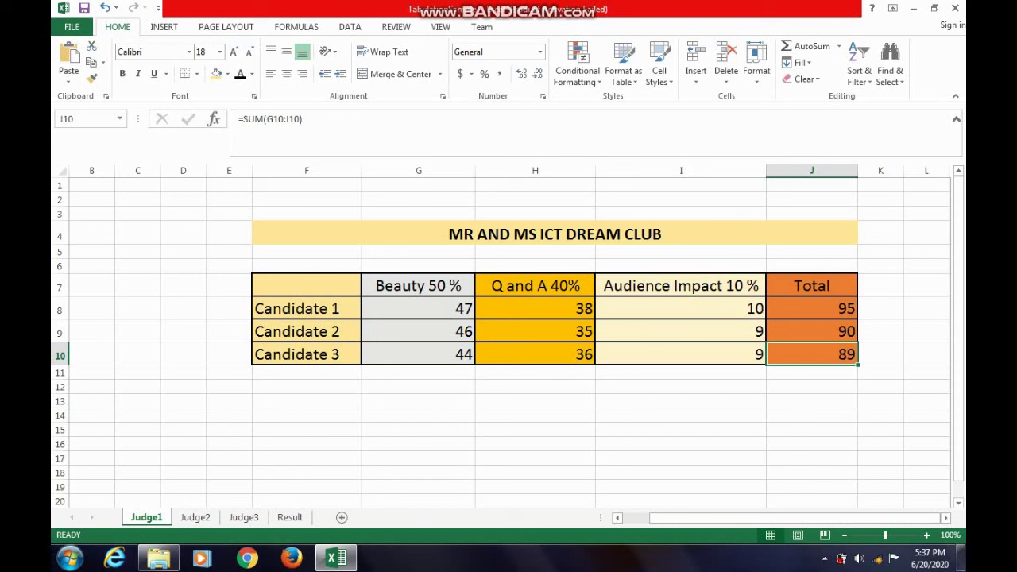
click(418, 429)
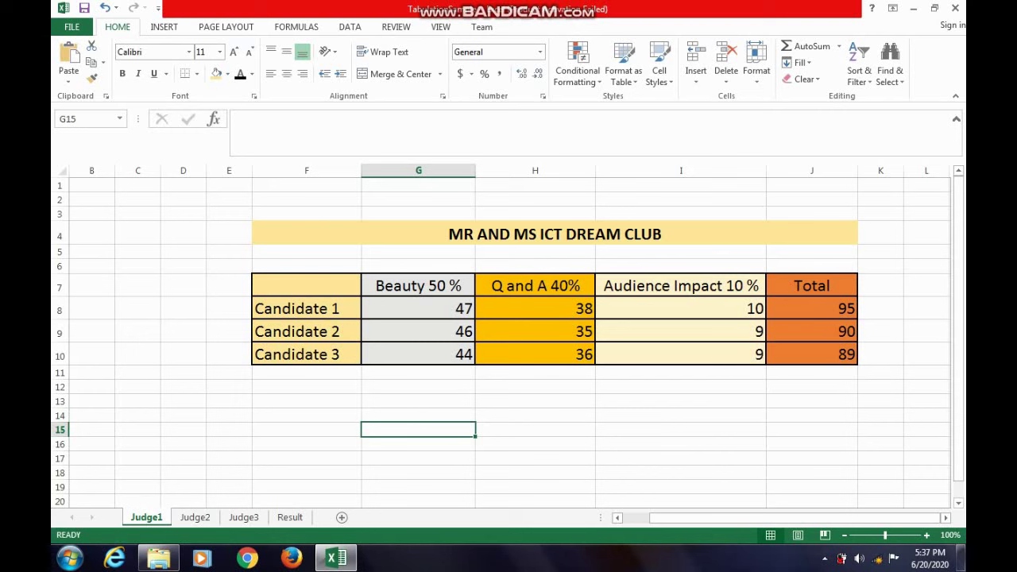
Step: Minimize Excel and stop the Bandicam screen recording from the tray
click(913, 8)
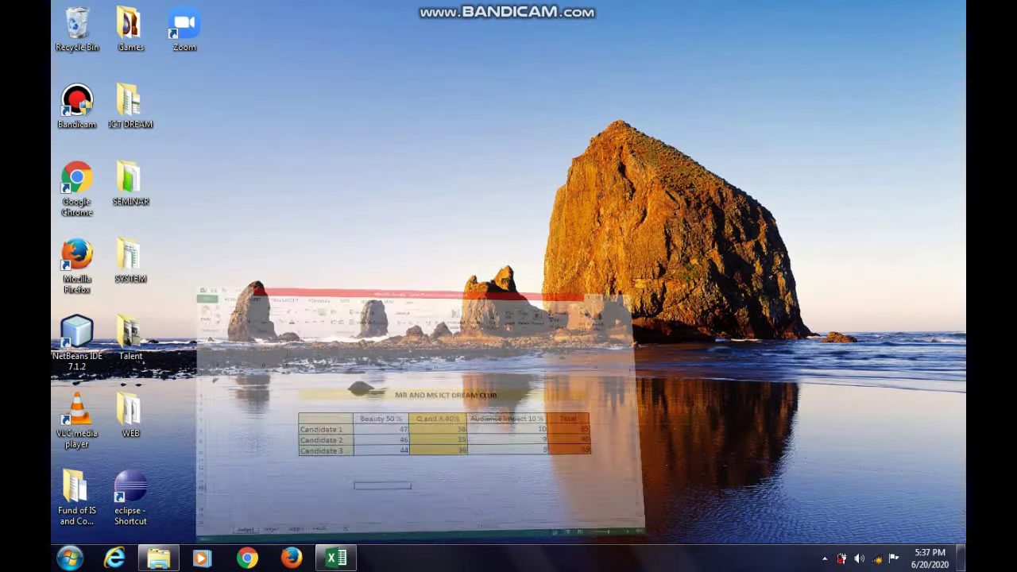
click(824, 558)
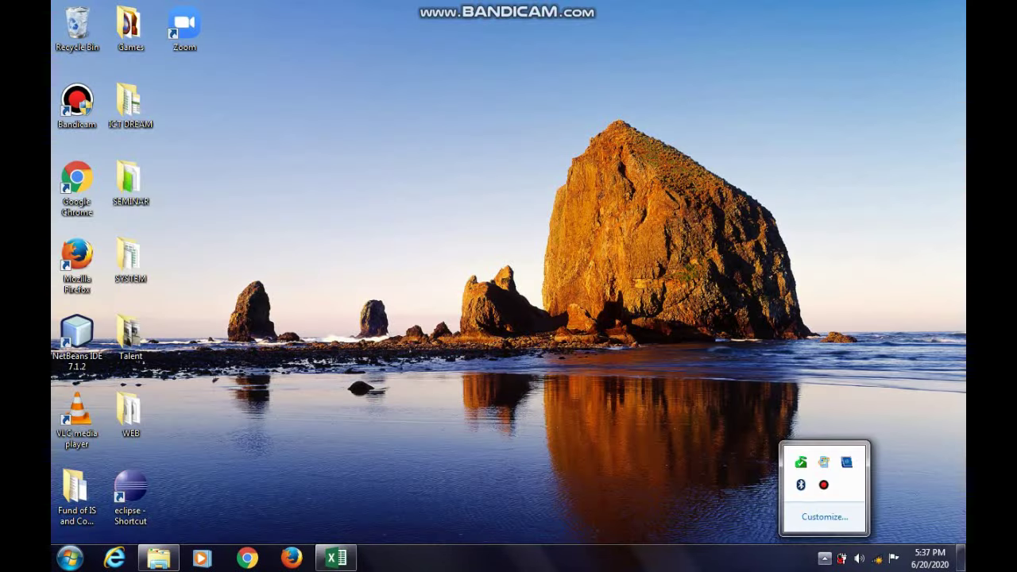
click(824, 485)
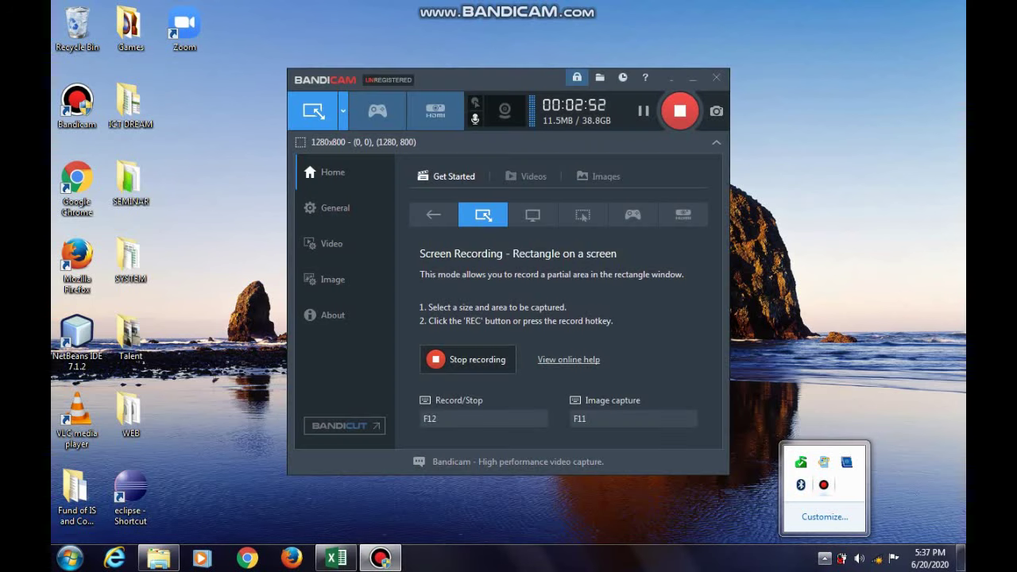
click(680, 111)
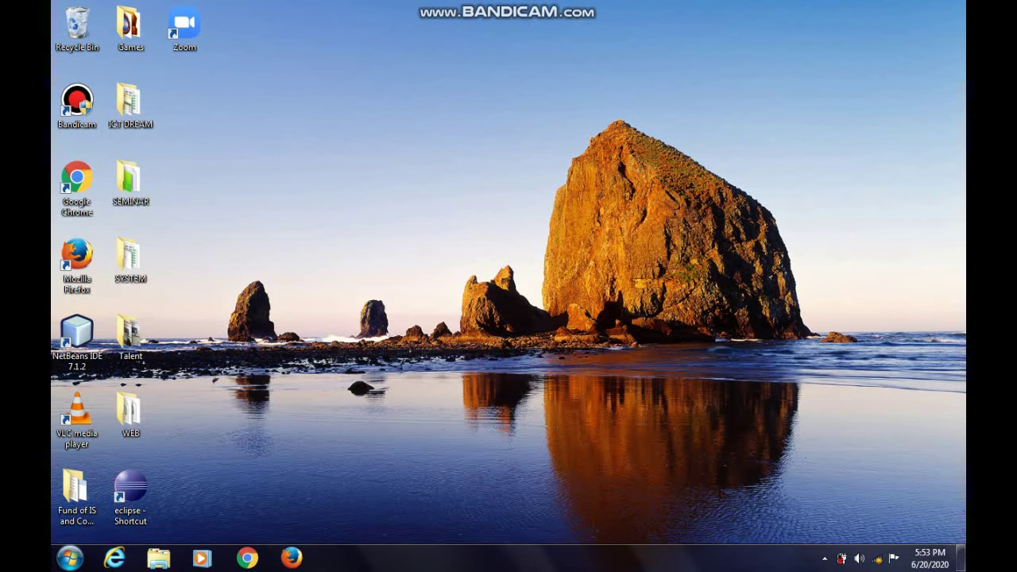
Step: Launch Excel 2013, dismiss the activation notice, and create a blank workbook
click(69, 558)
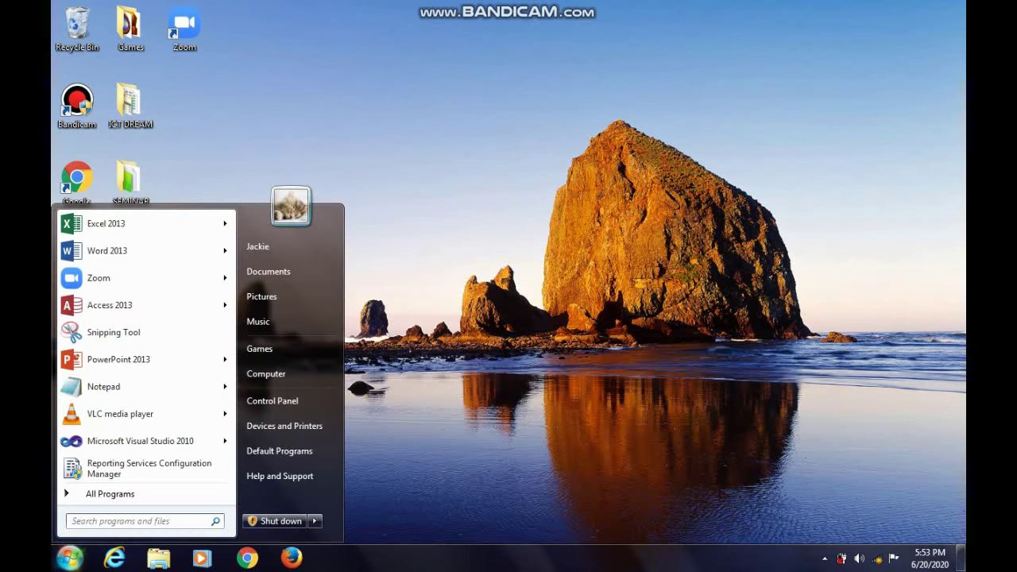
click(106, 223)
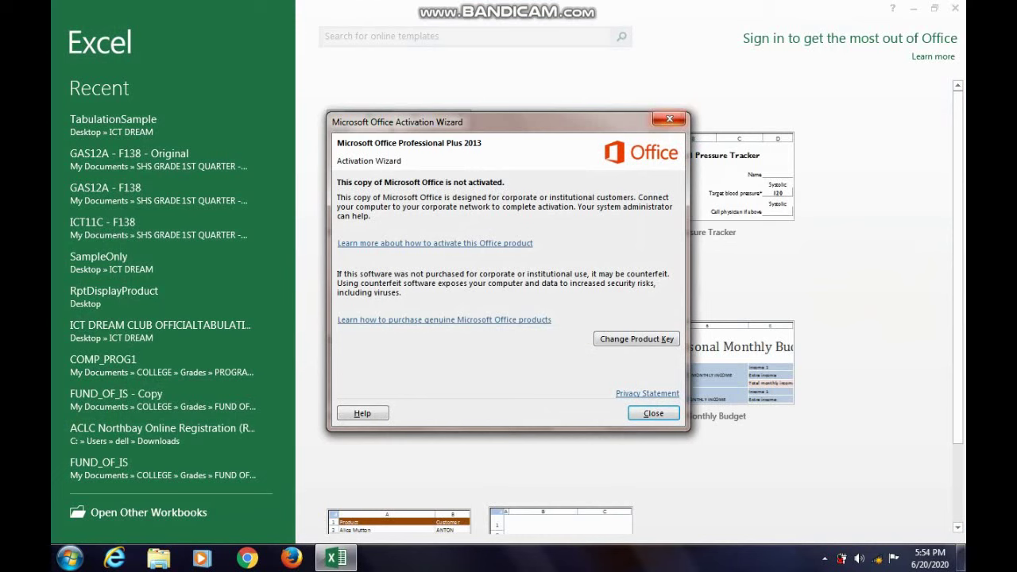
click(669, 118)
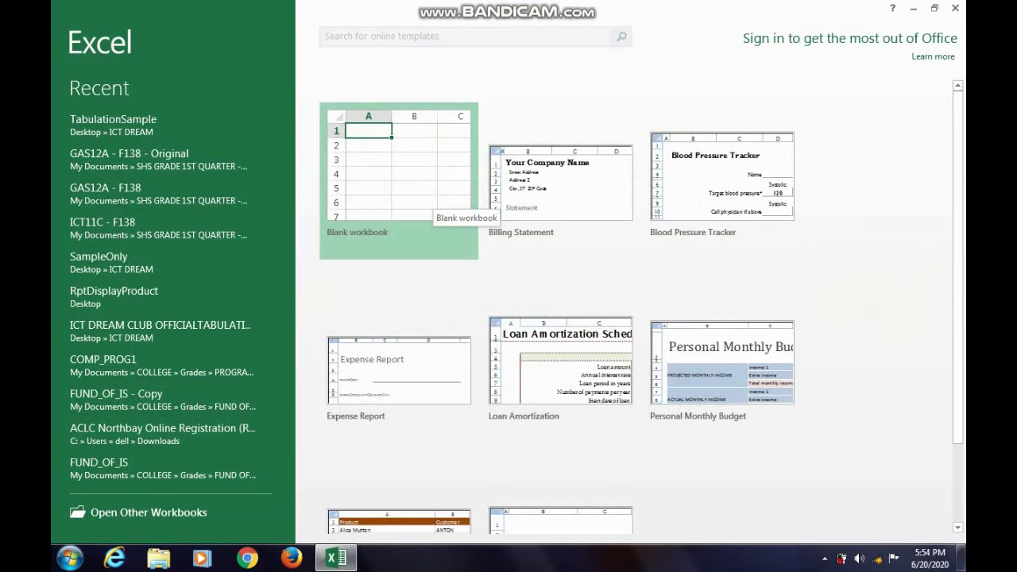
click(433, 198)
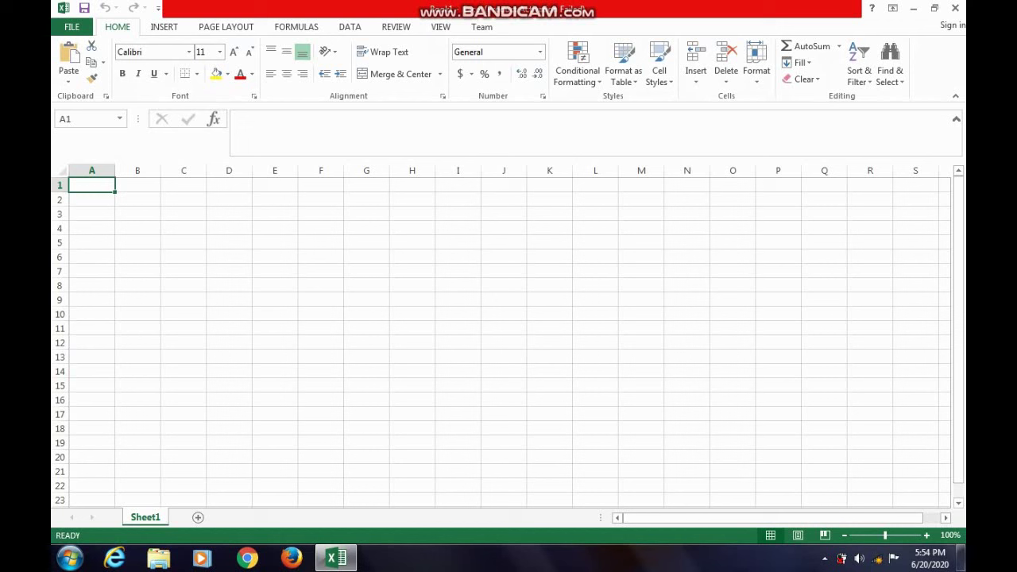
Step: Enter Candidate 1 and Candidate 2 in G9:G10 and widen column G
click(366, 299)
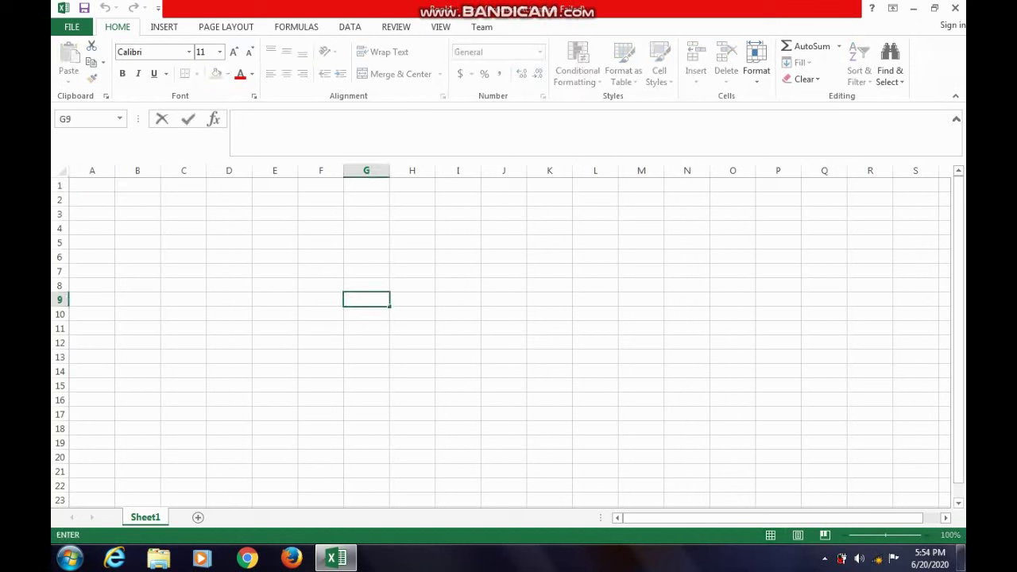
text(Cand)
text(idat)
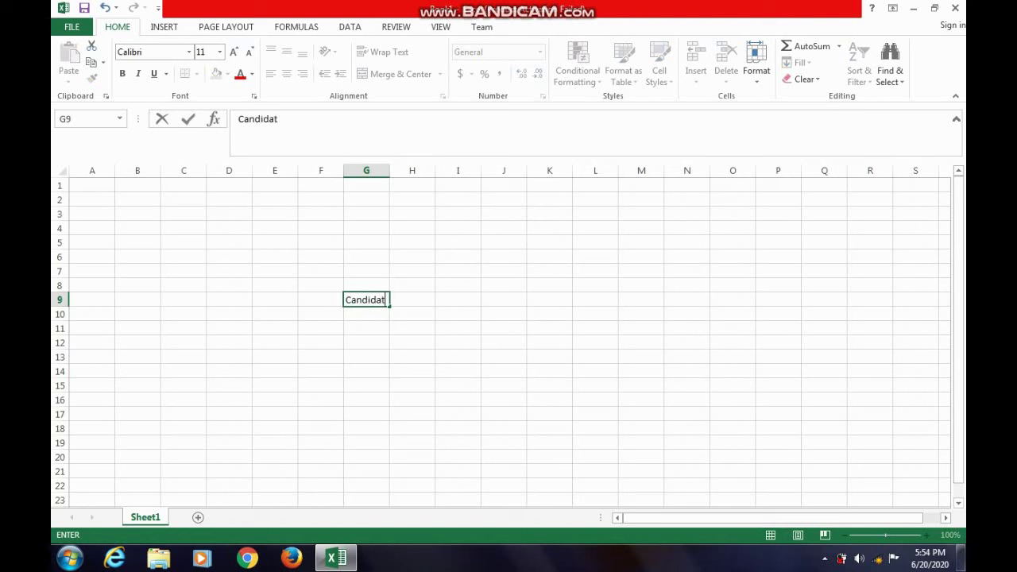
text(e 1)
click(367, 357)
drag(390, 170, 415, 170)
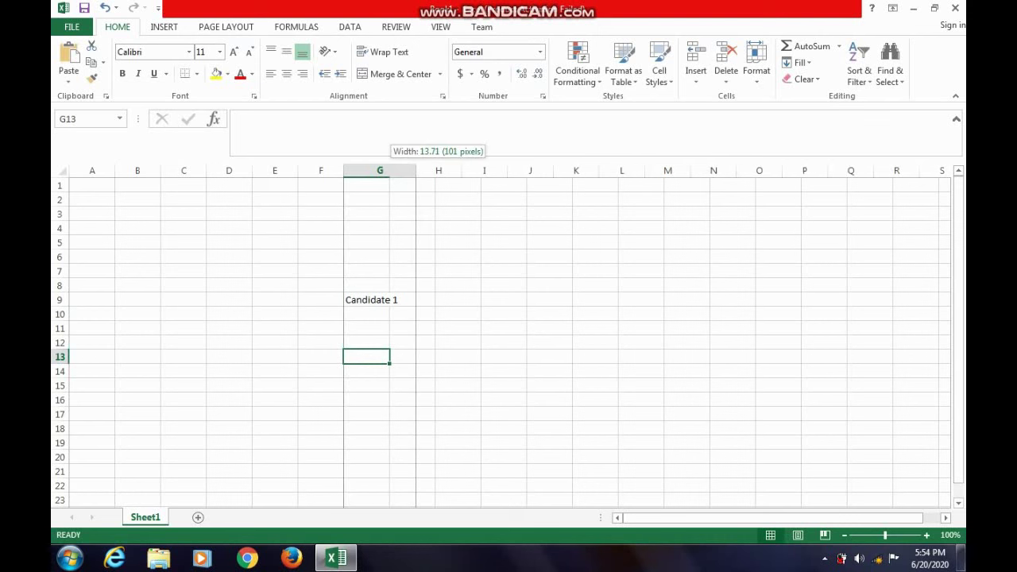
click(380, 313)
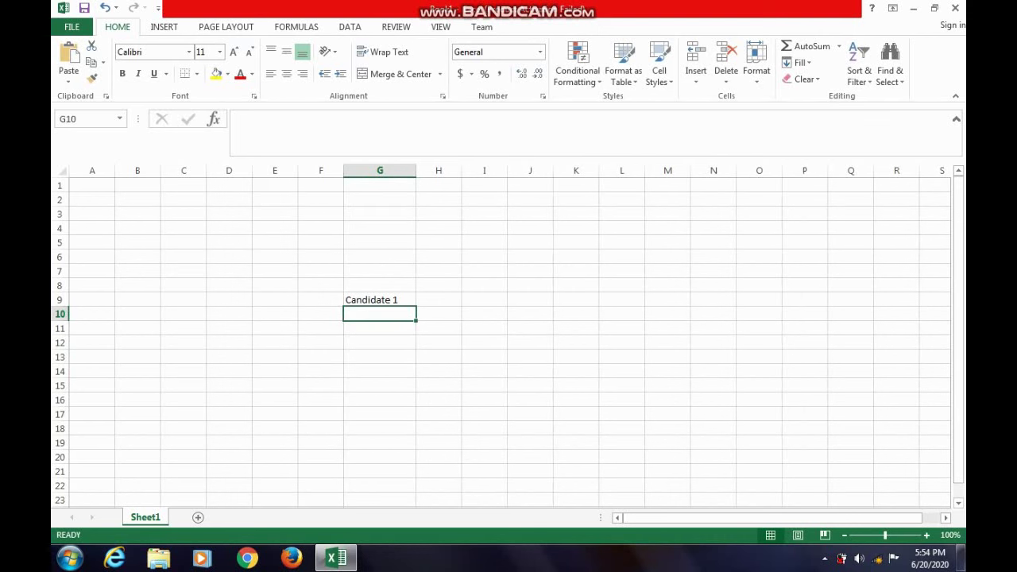
text(Candidate 1)
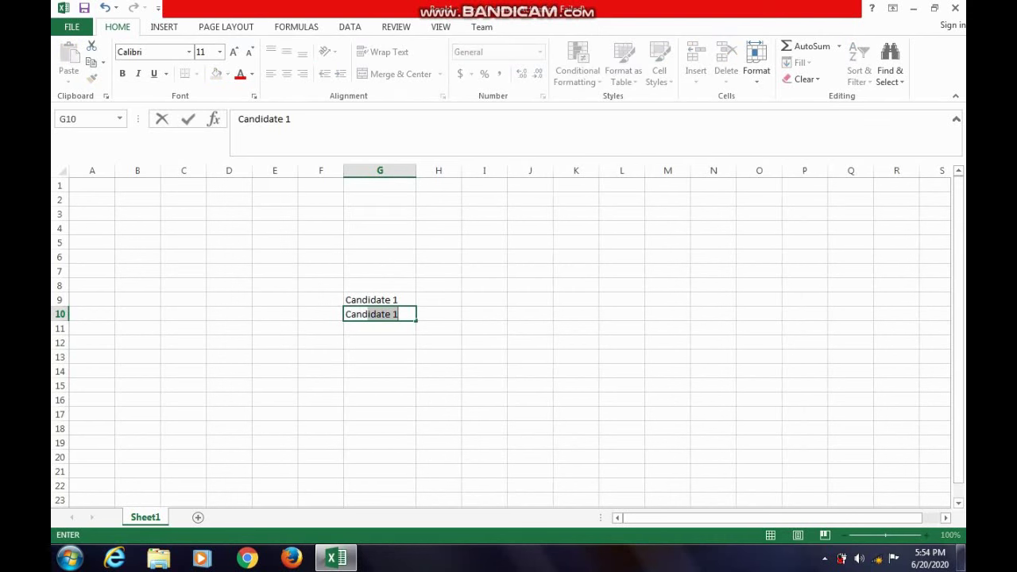
key(F2)
key(BackSpace)
text(2)
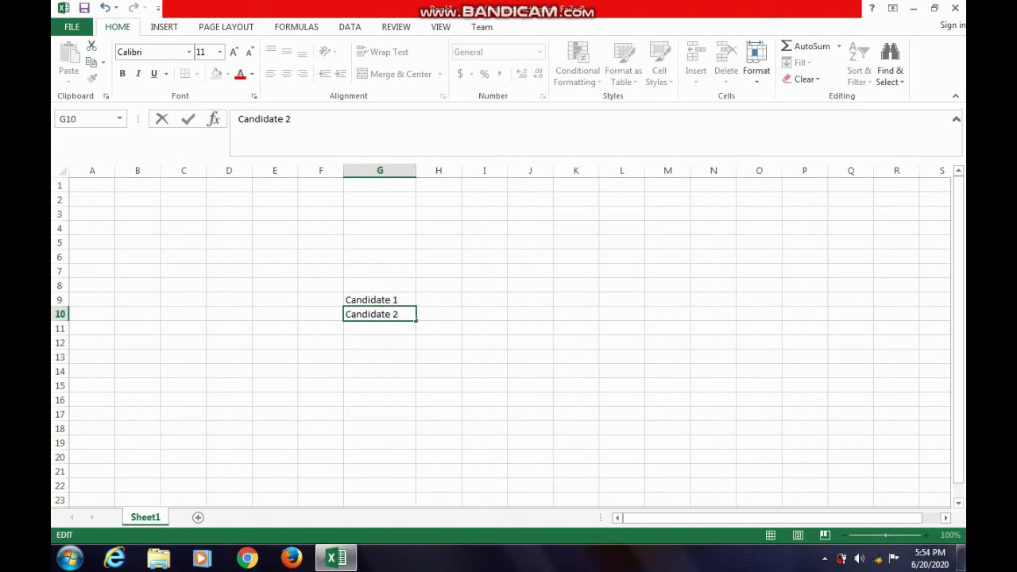
key(Return)
Step: Add Candidate 3 in G11 and widen column H
text(Ca)
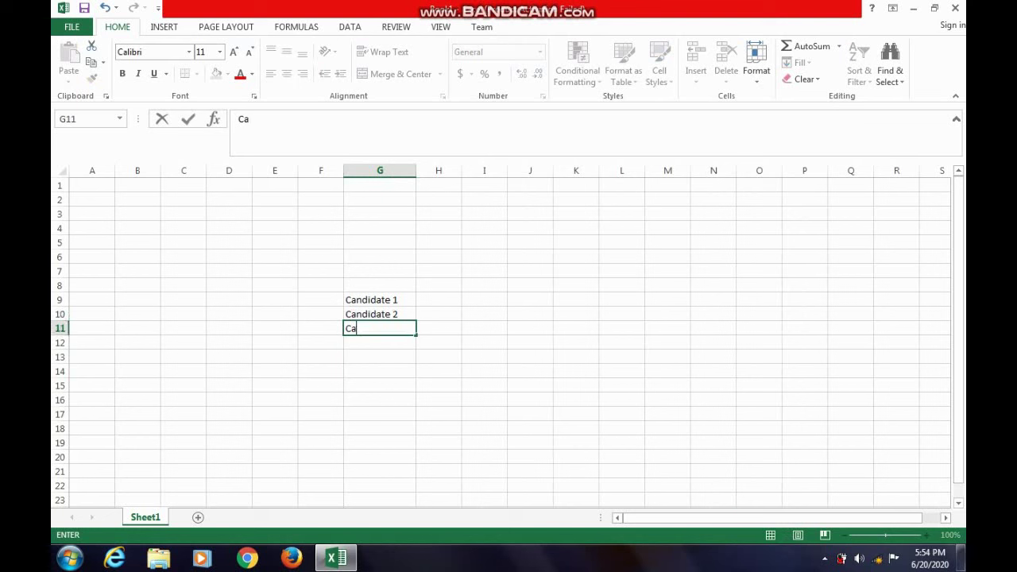
text(ndidate )
text(3)
click(379, 371)
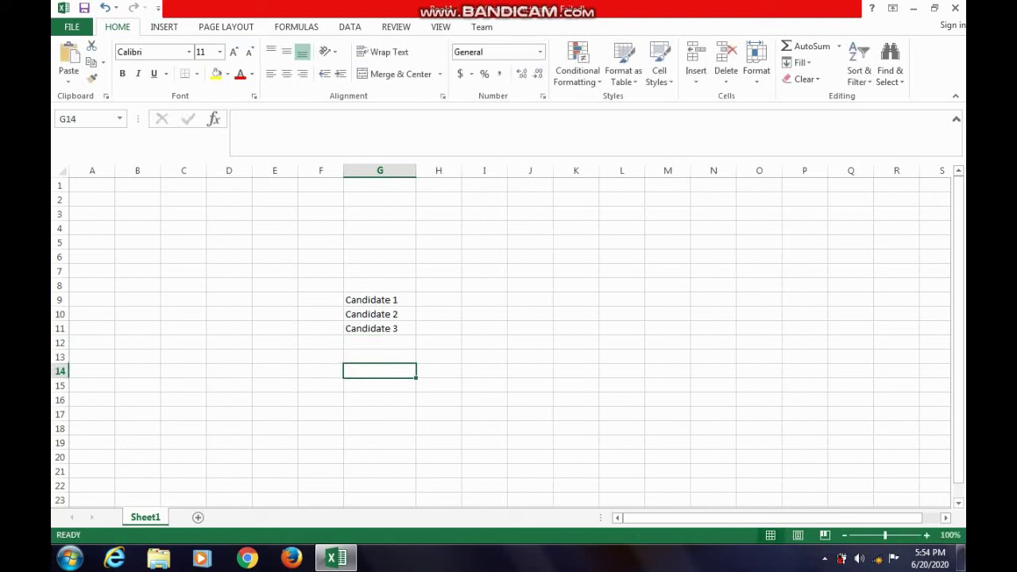
drag(460, 170, 482, 170)
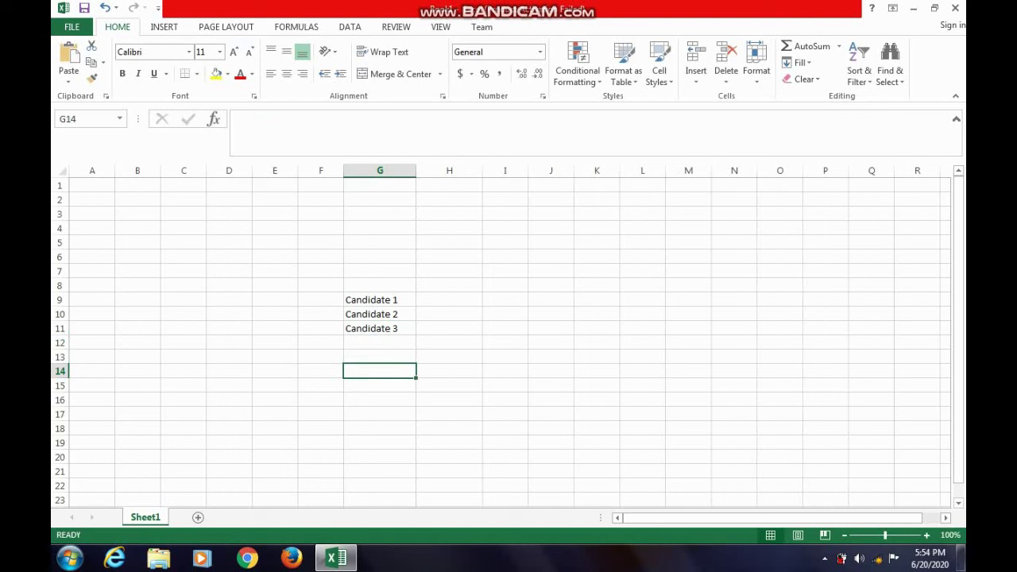
click(449, 271)
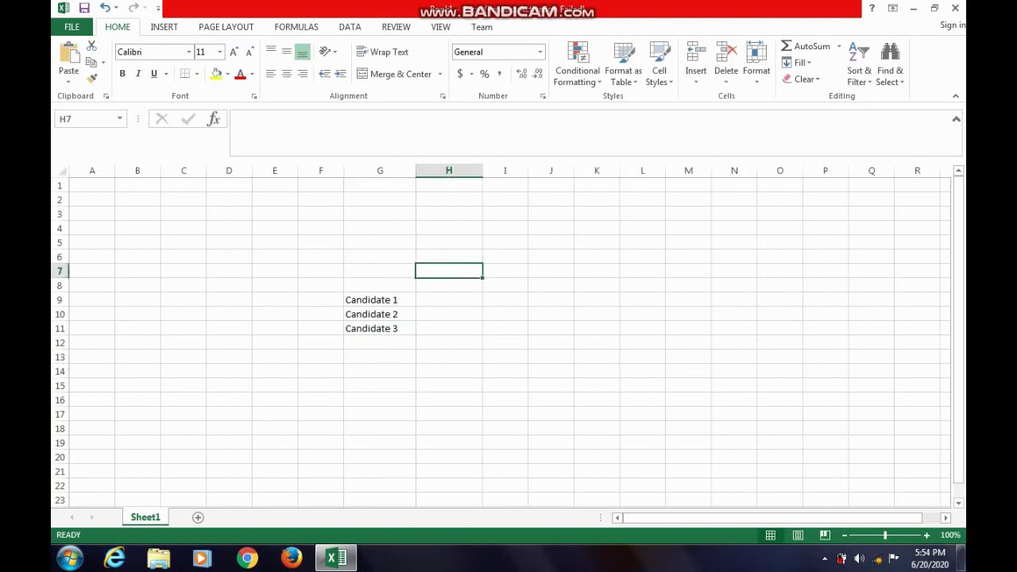
Step: Enter headings Beauty 50 % in H7 and Q and A 40 % in I7, widening column I
text(Beauty)
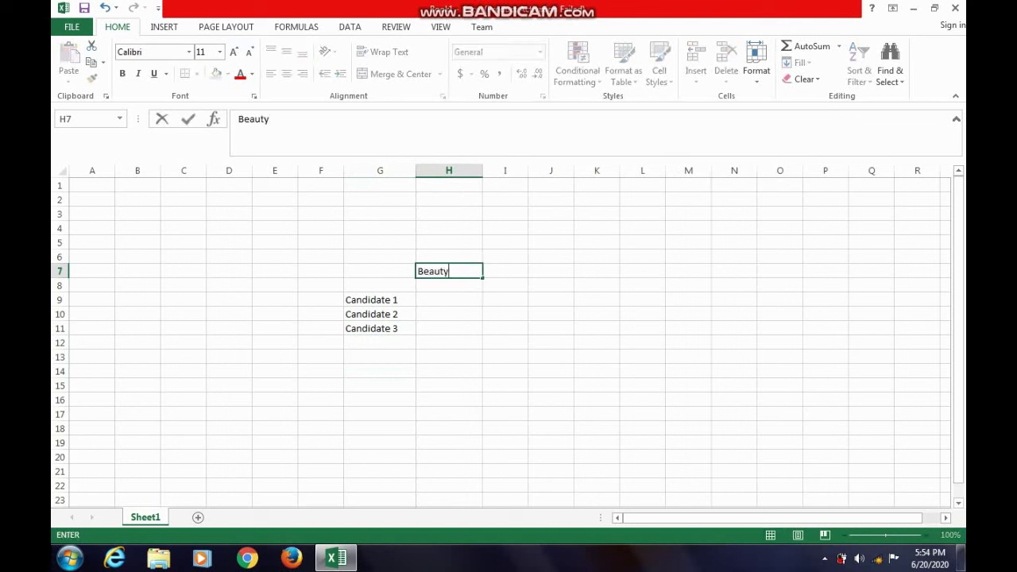
text( 50)
text( %)
key(Tab)
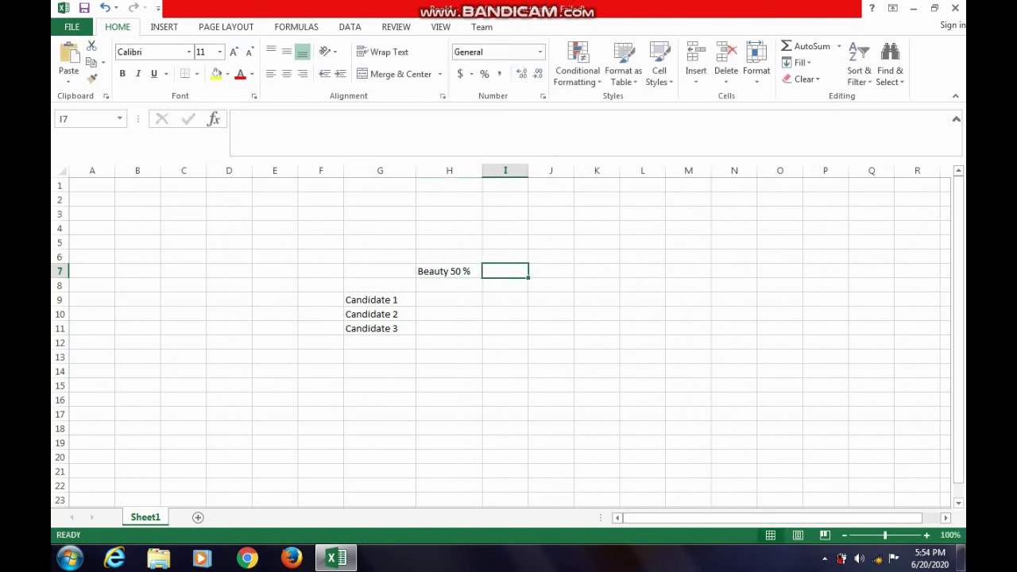
text(Q an)
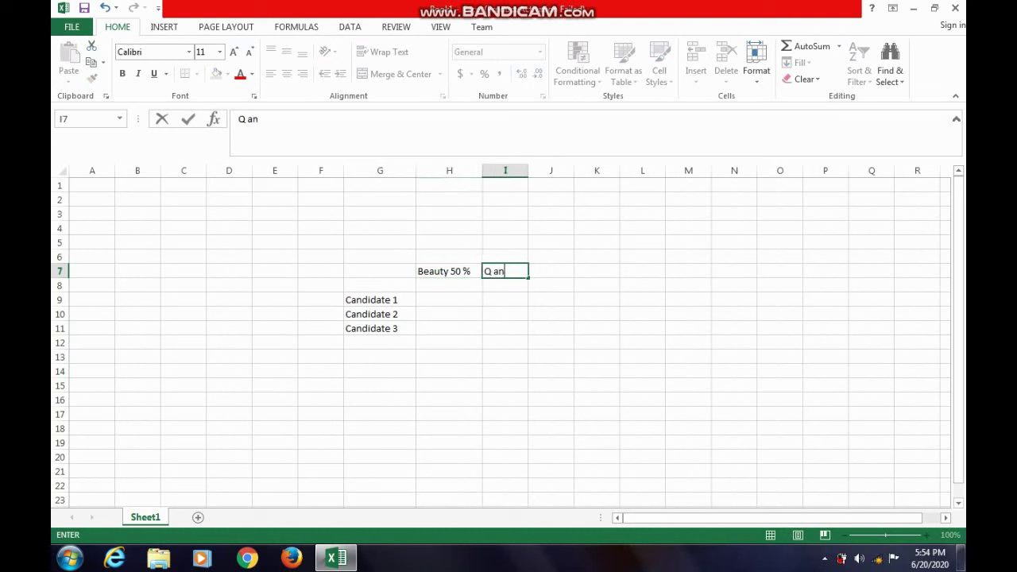
text(d A)
text( 40)
text( %)
key(Return)
key(Return)
key(Return)
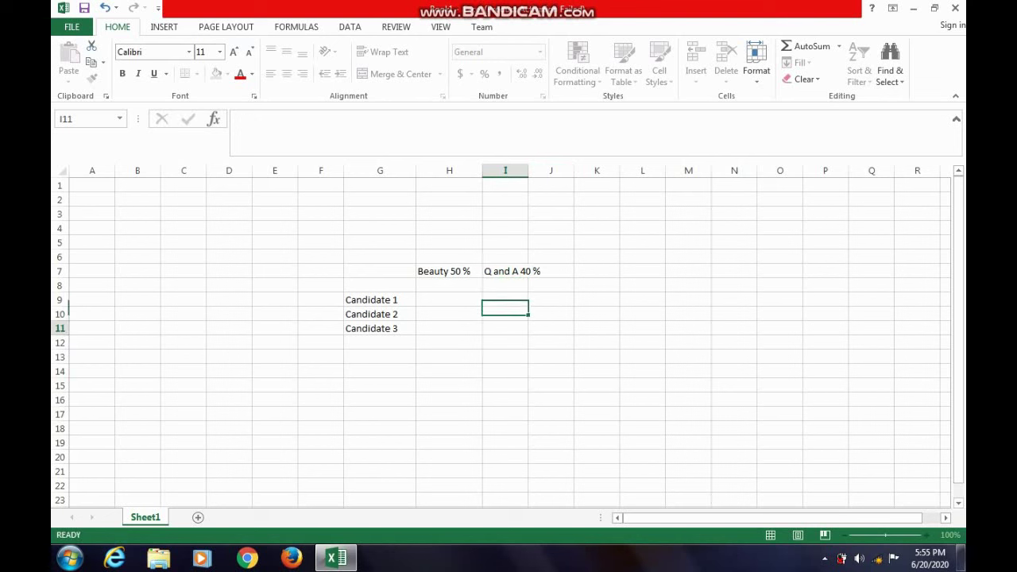
key(Return)
drag(528, 170, 554, 170)
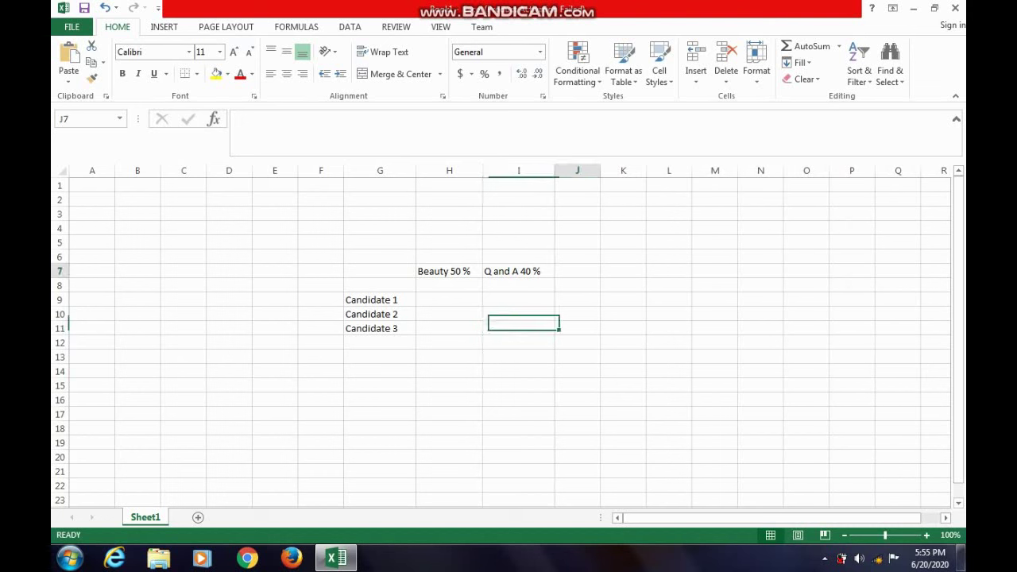
Step: Add the Audience Impact 10 % heading in J7 and widen column K
click(577, 271)
text(Au)
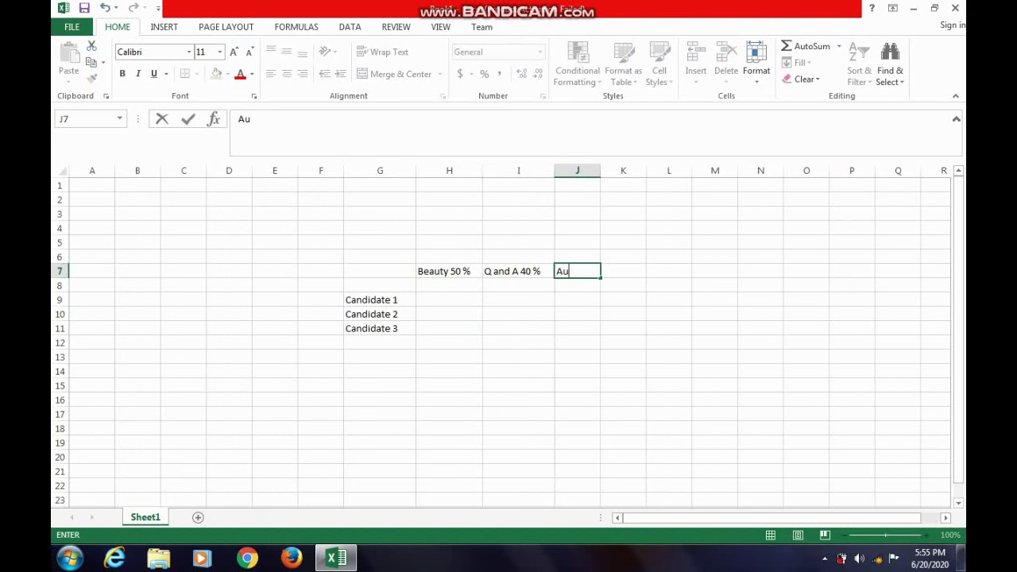
text(dience)
text( Im)
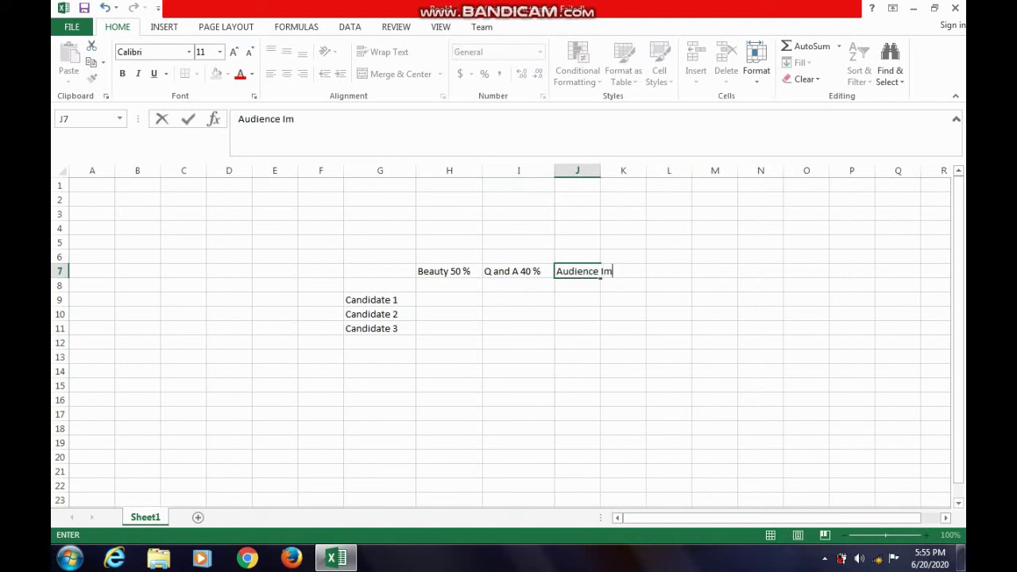
text(pact )
text(10)
text( %)
click(623, 342)
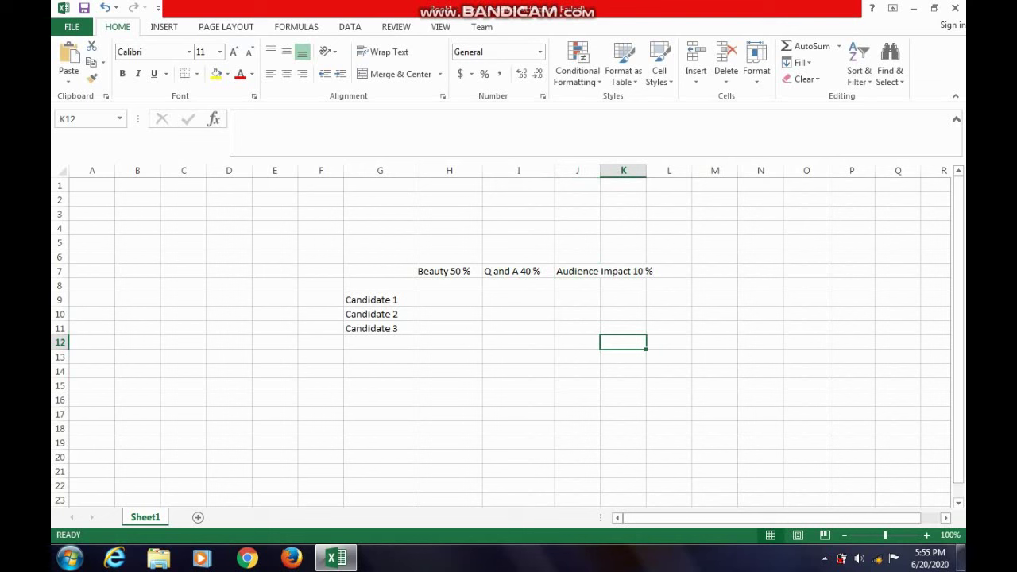
double_click(623, 271)
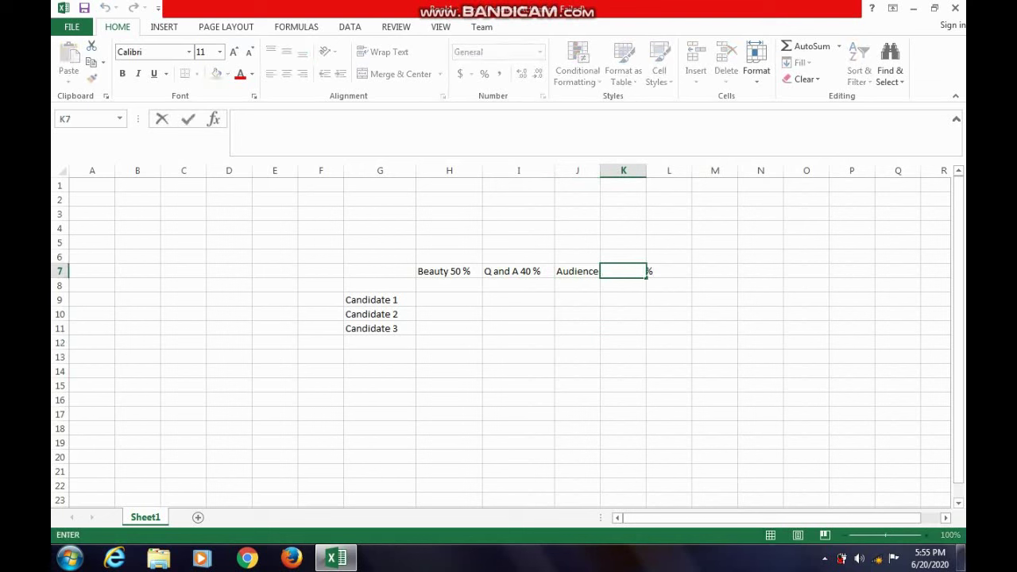
click(623, 328)
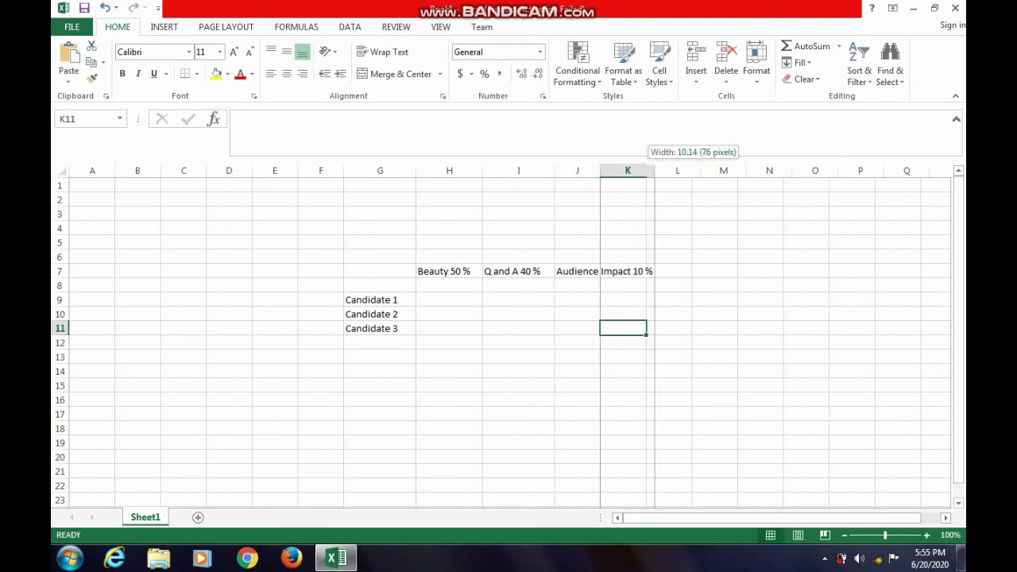
drag(646, 170, 661, 170)
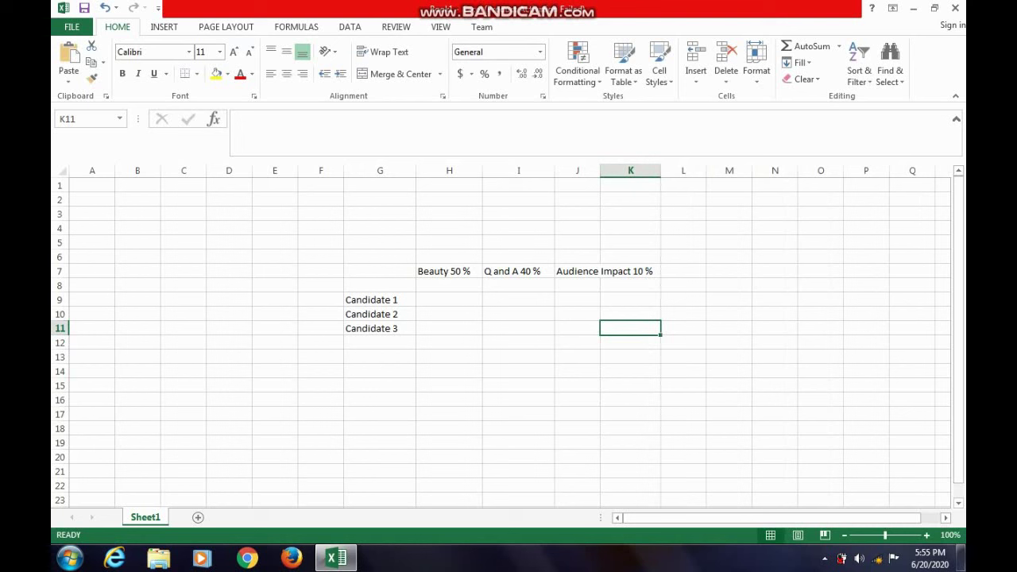
drag(380, 242, 628, 243)
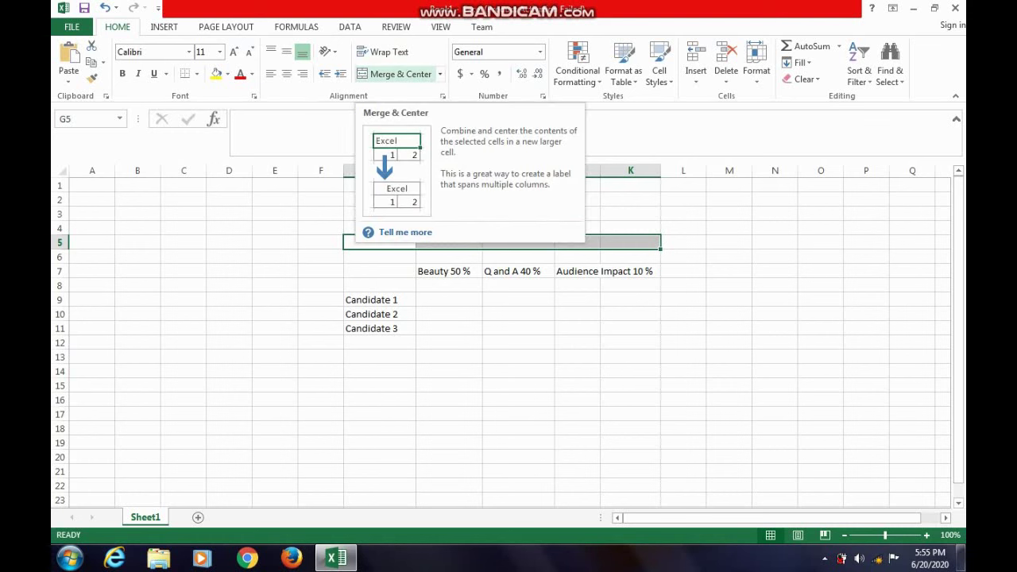
Step: Merge and center G5:K5 and enter the title MS ICT DREAM CLUB
click(395, 74)
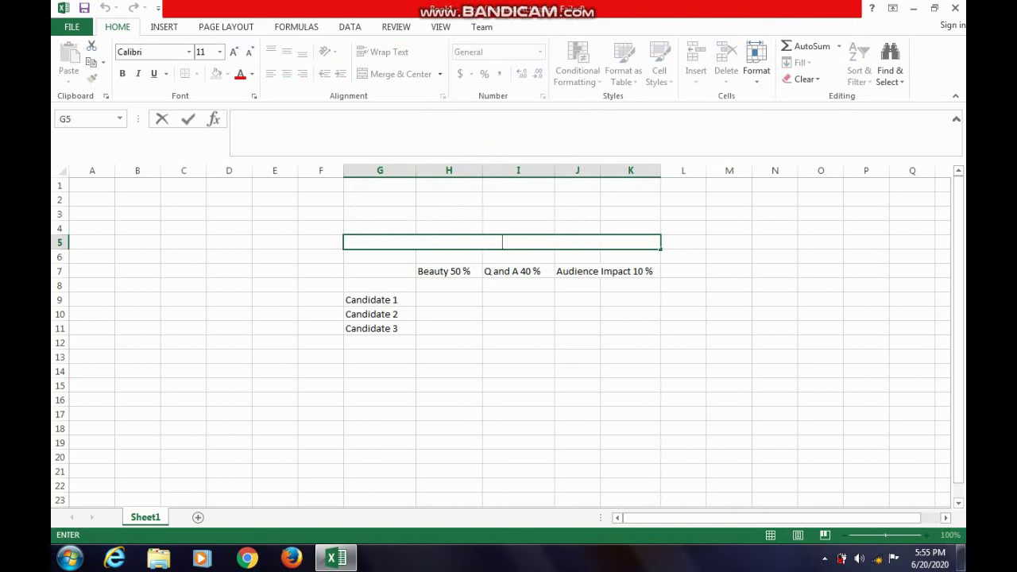
text(mi)
key(BackSpace)
key(BackSpace)
text(MS)
text( IC)
text(T D)
text(REAM CL)
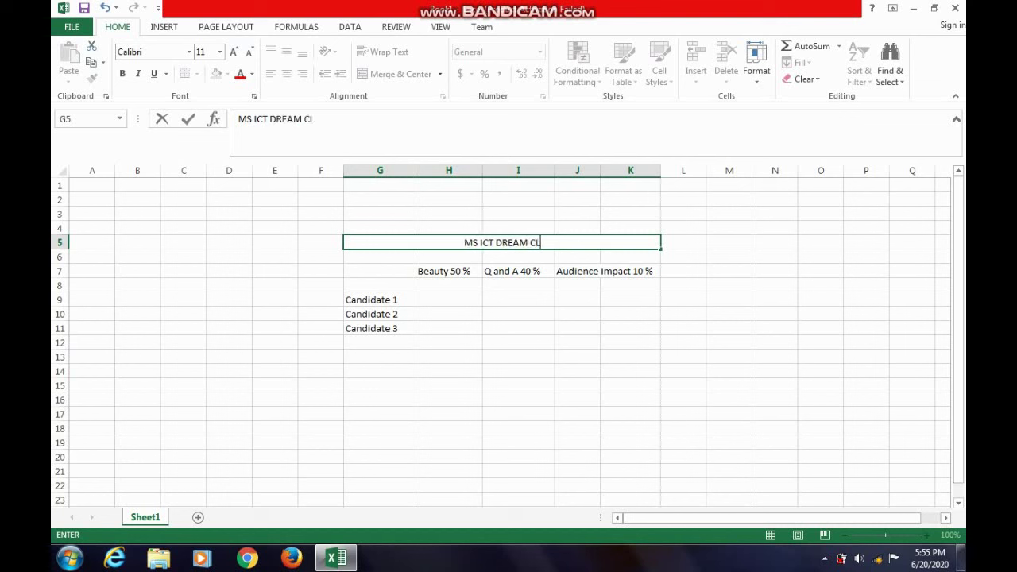
text(UB)
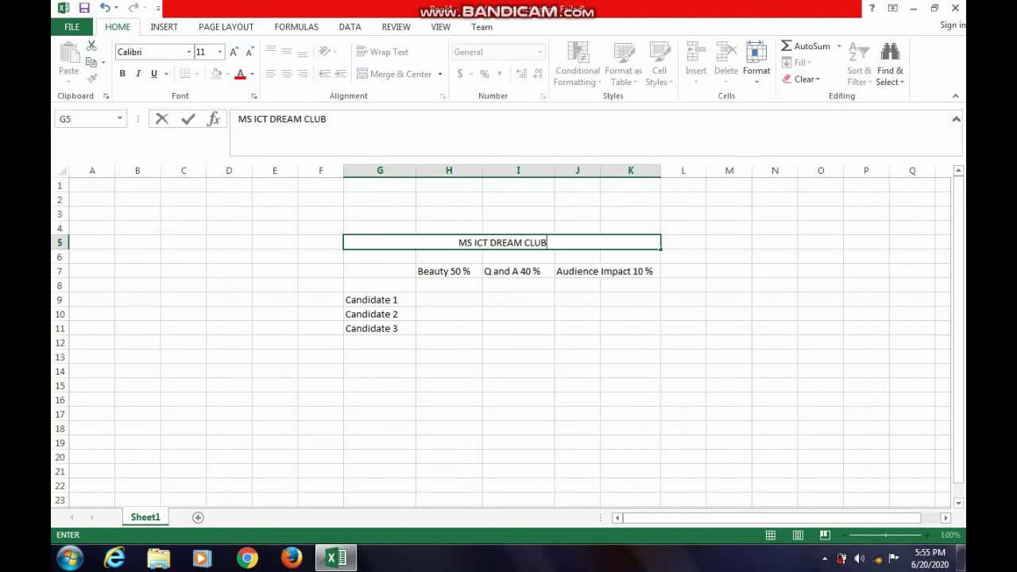
click(449, 399)
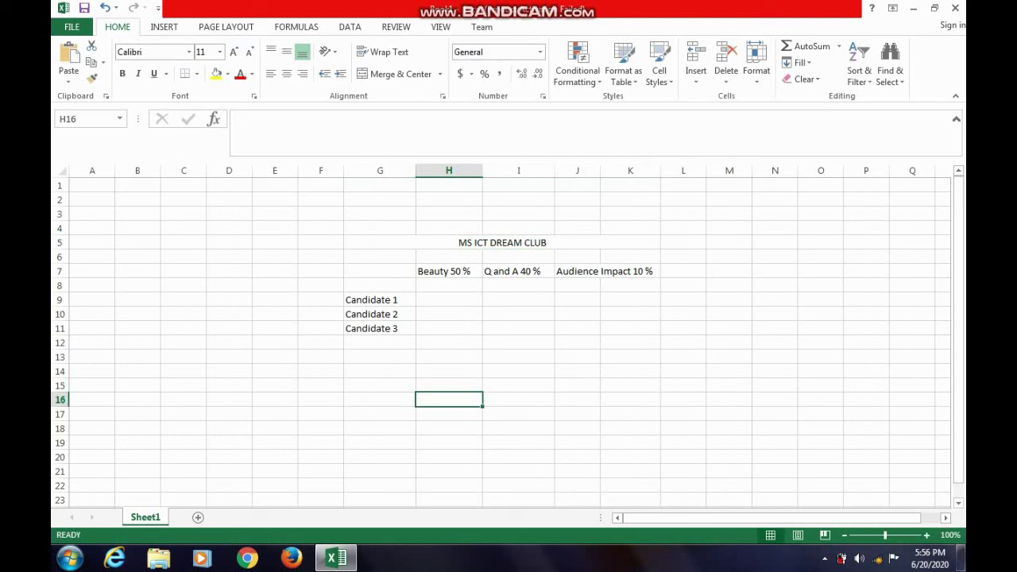
Step: Set the G5:K11 table text to 20-point Calibri
mouse_move(379, 243)
mouse_down()
mouse_move(630, 271)
mouse_move(630, 328)
mouse_up()
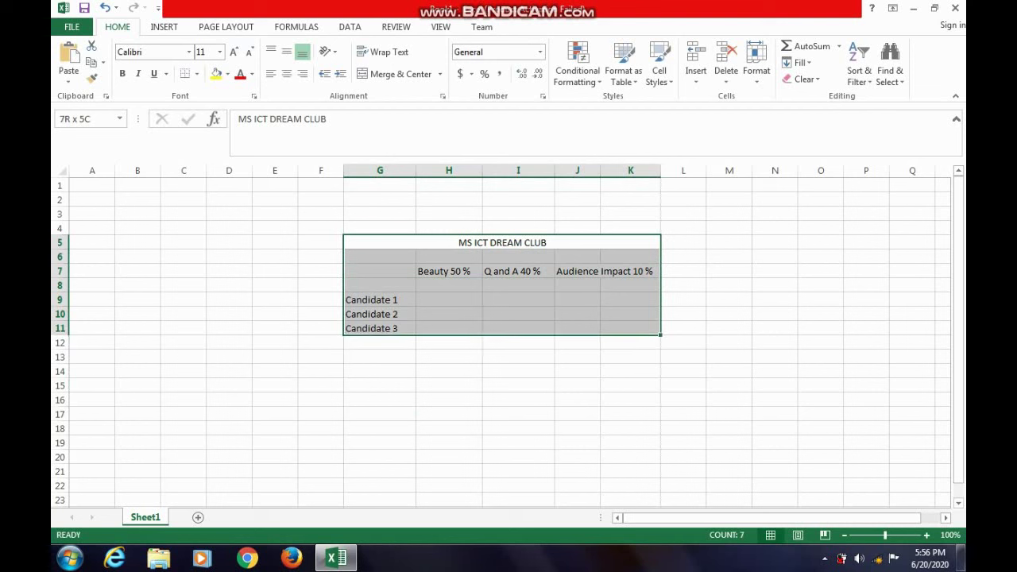
click(518, 371)
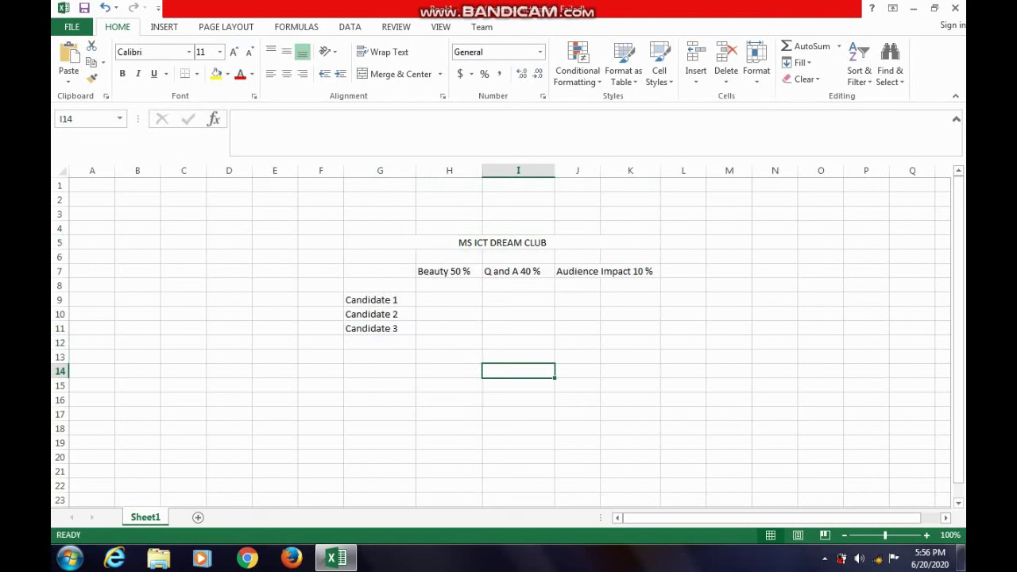
mouse_move(379, 242)
mouse_down()
mouse_move(630, 285)
mouse_move(630, 328)
mouse_up()
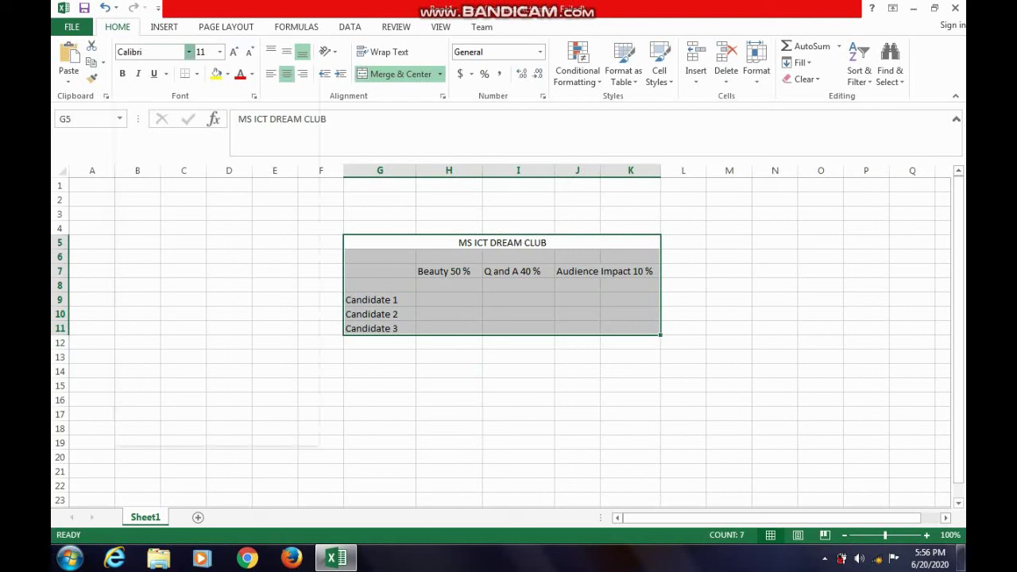
click(189, 51)
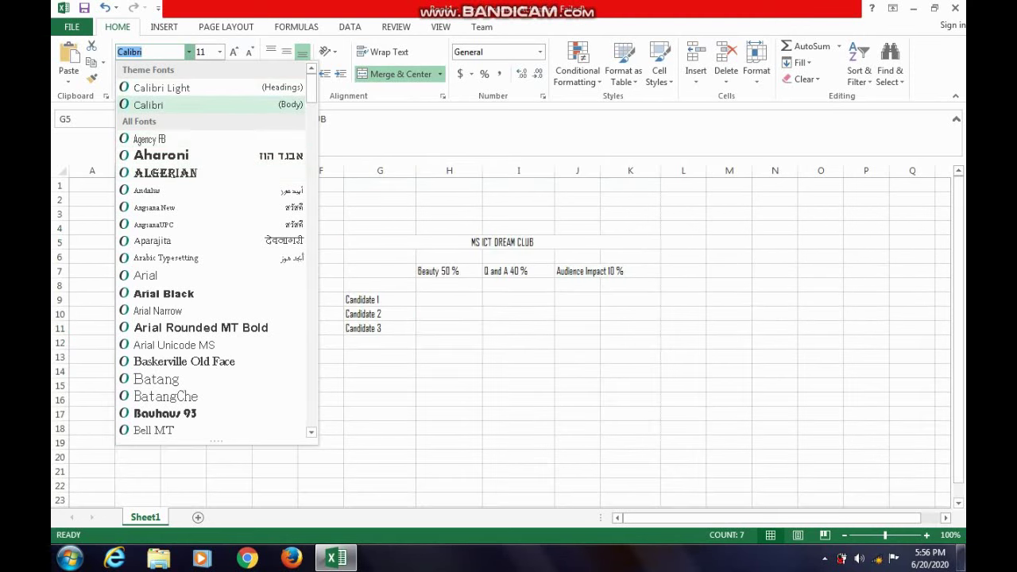
key(Return)
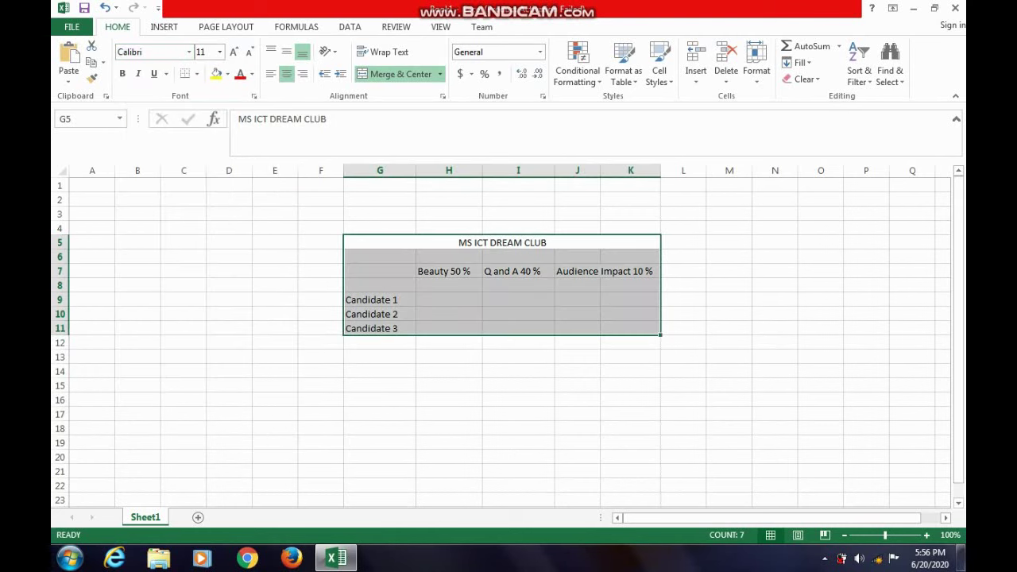
click(219, 52)
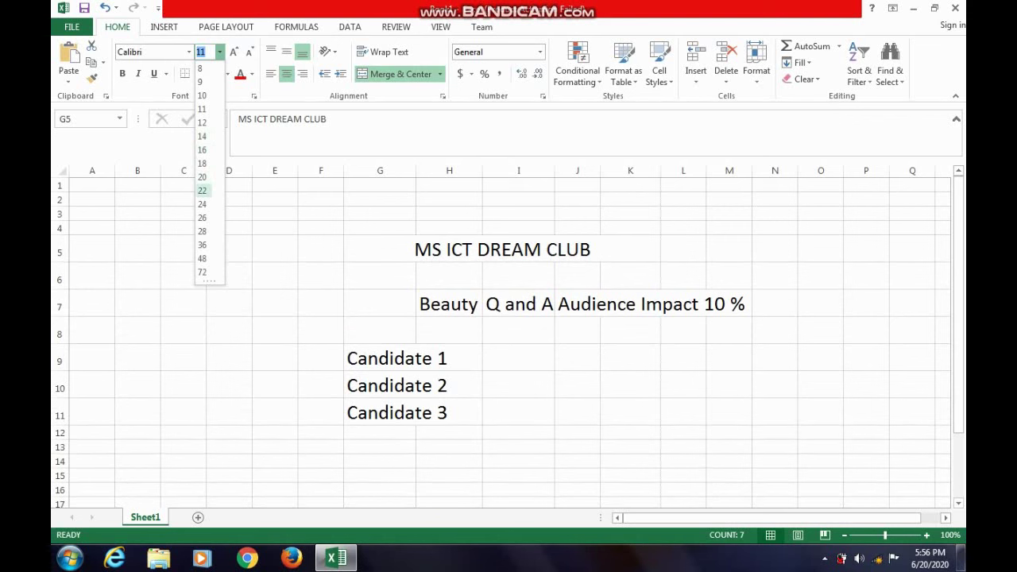
click(202, 176)
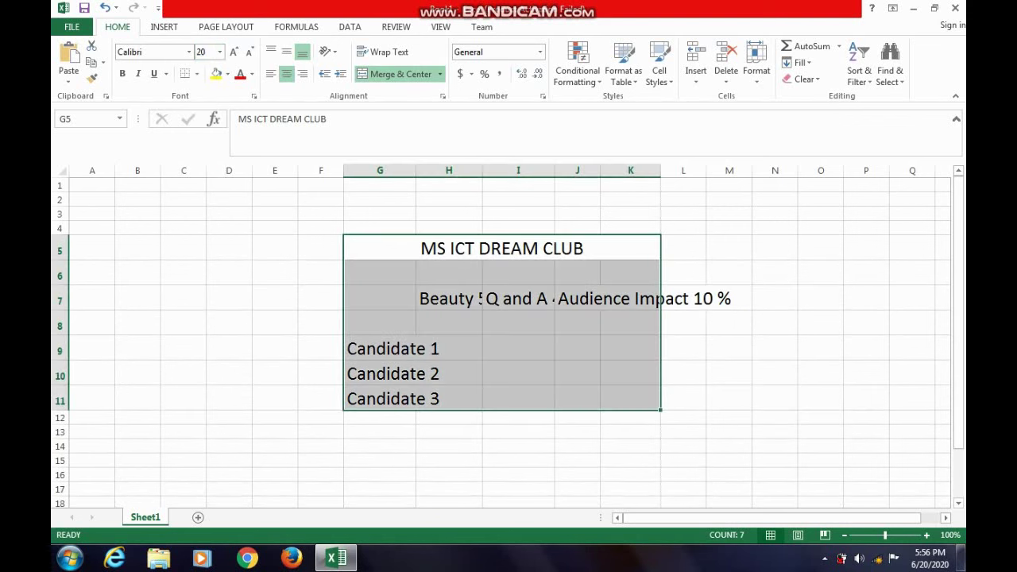
click(518, 348)
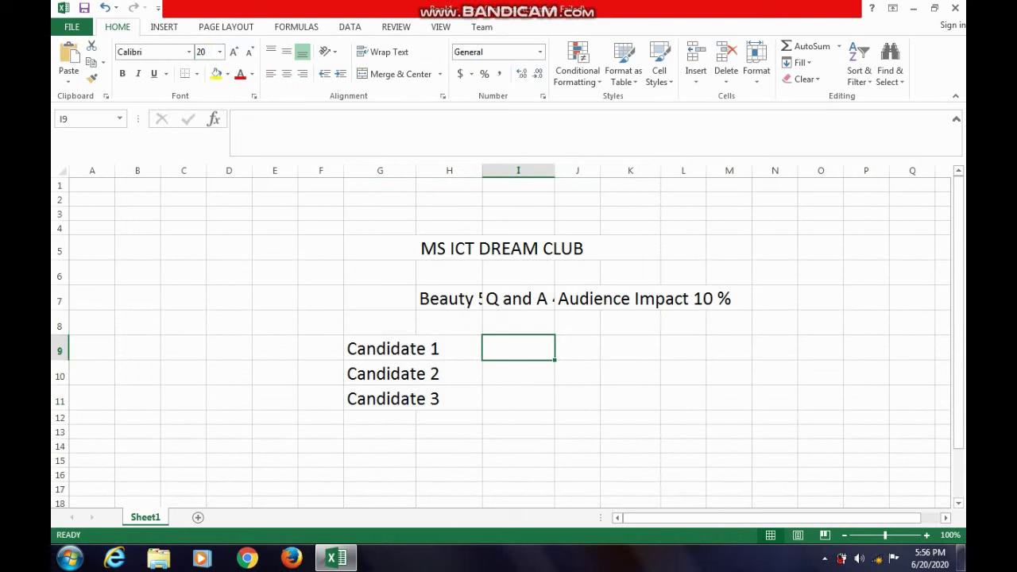
Step: Widen columns G through K so the 20-point headings such as Audience Impact 10 % fit
drag(415, 170, 452, 171)
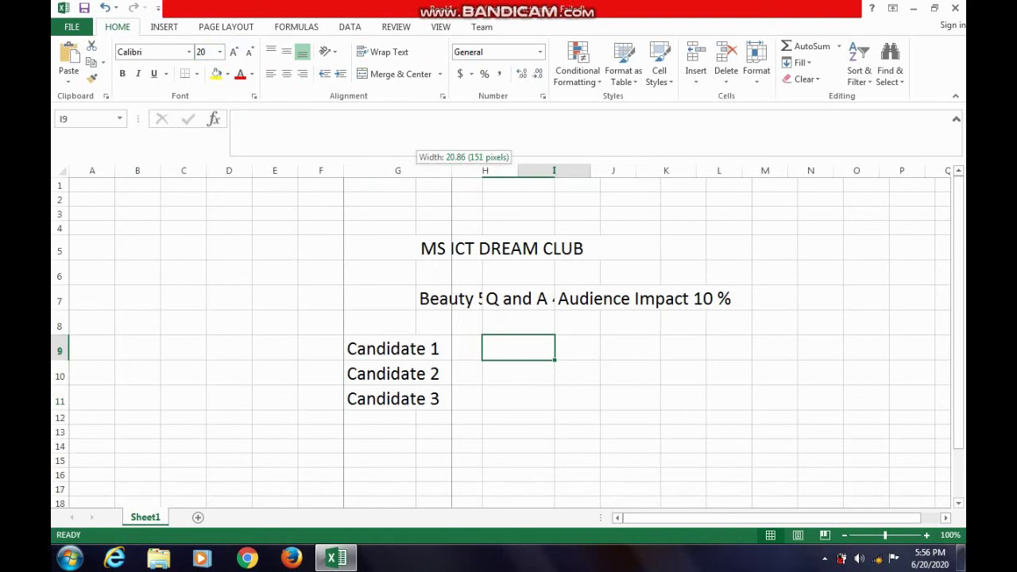
drag(518, 170, 568, 170)
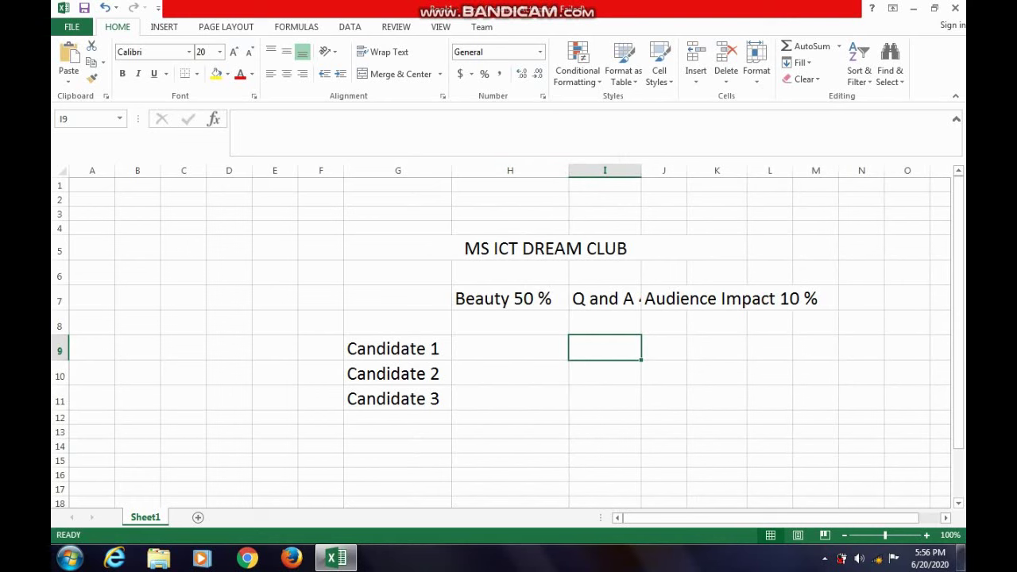
drag(642, 170, 682, 170)
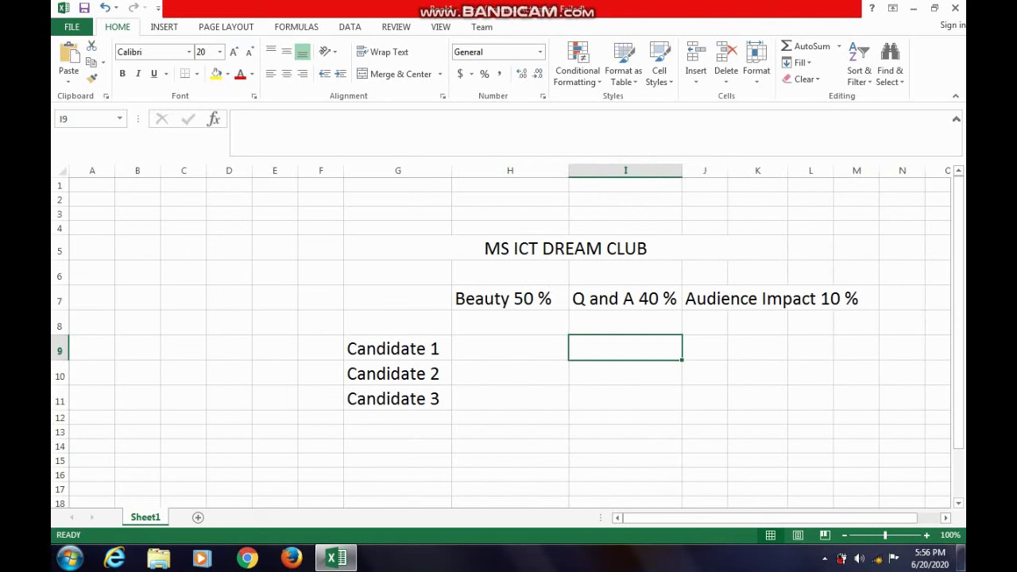
mouse_move(625, 185)
mouse_down()
mouse_move(704, 185)
mouse_move(687, 170)
mouse_move(695, 170)
mouse_up()
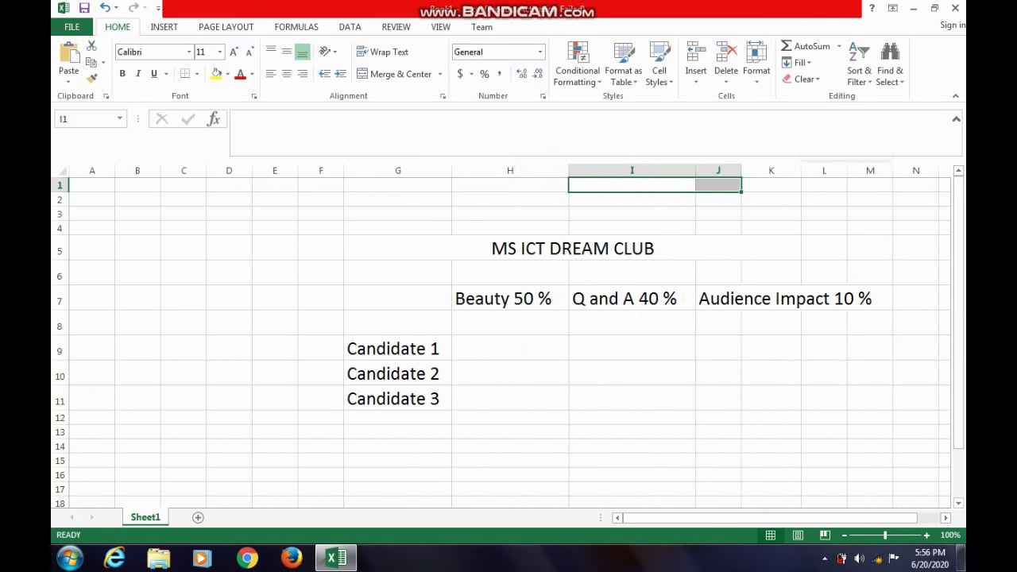
drag(801, 170, 881, 170)
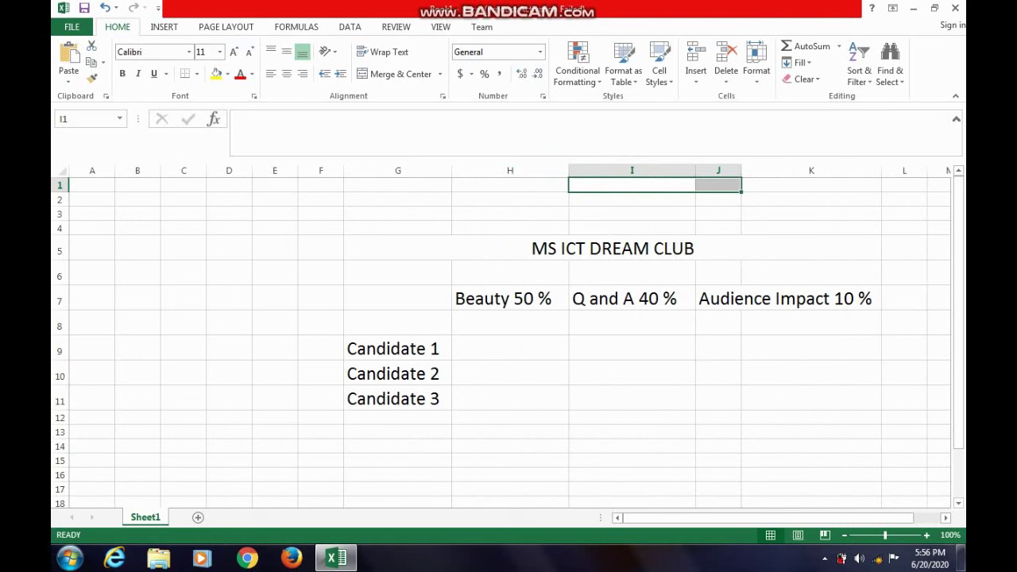
drag(768, 517, 796, 517)
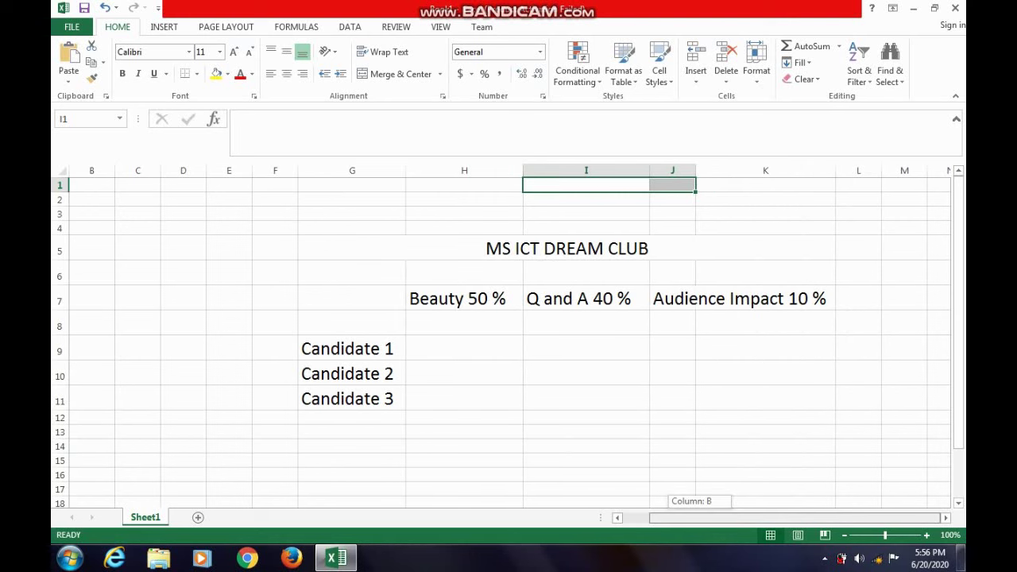
click(858, 298)
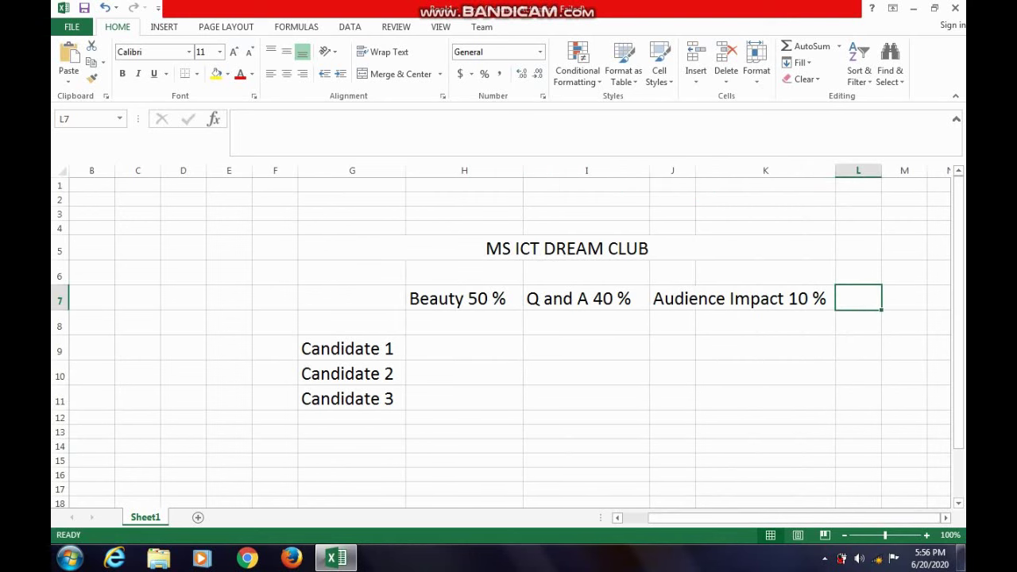
drag(696, 170, 831, 170)
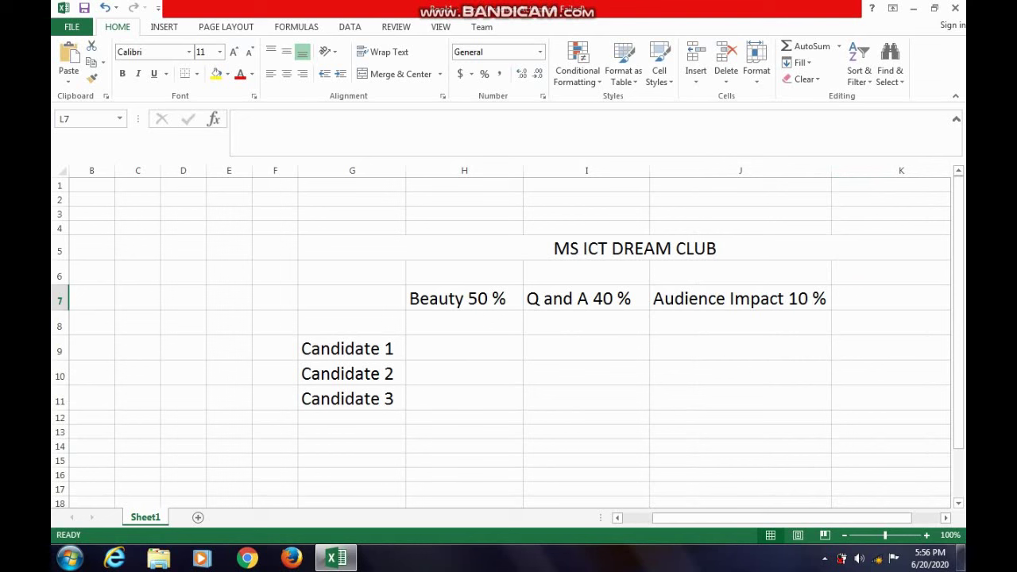
Step: Enter the heading Total in cell K7
click(890, 298)
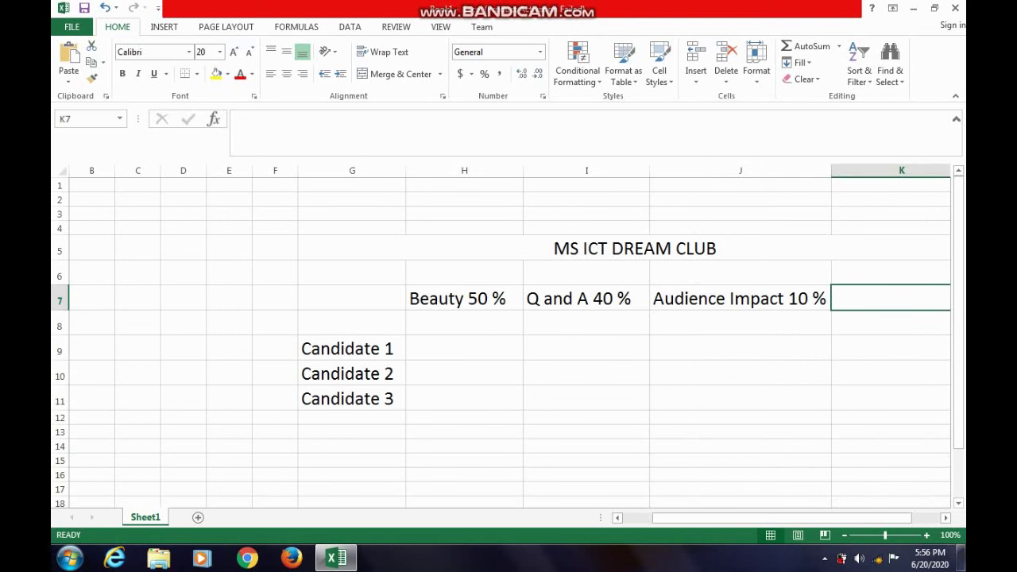
text(tOTA)
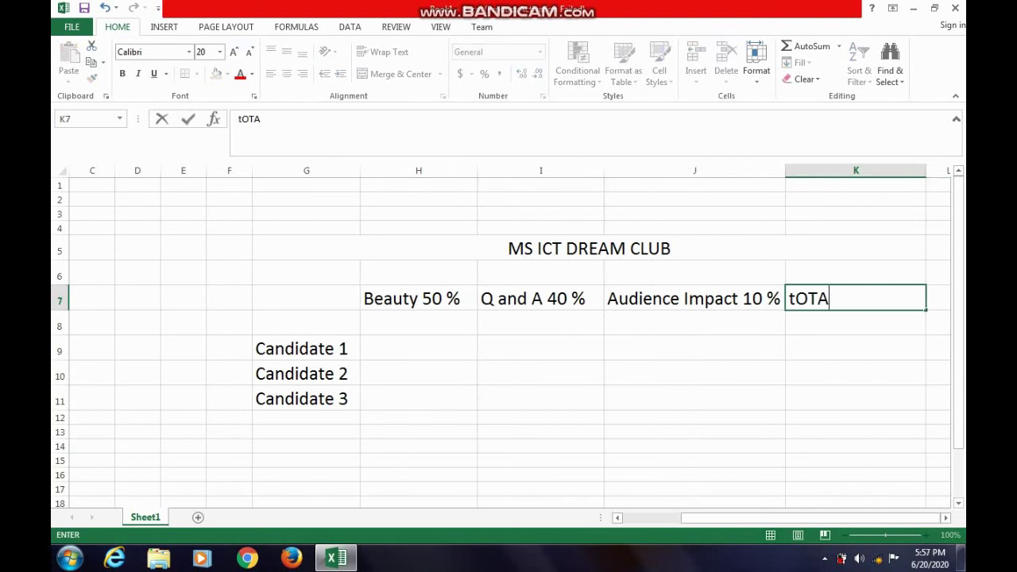
key(BackSpace)
key(BackSpace)
key(BackSpace)
key(BackSpace)
key(BackSpace)
text(T)
text(OT)
key(BackSpace)
key(BackSpace)
key(BackSpace)
text(Total)
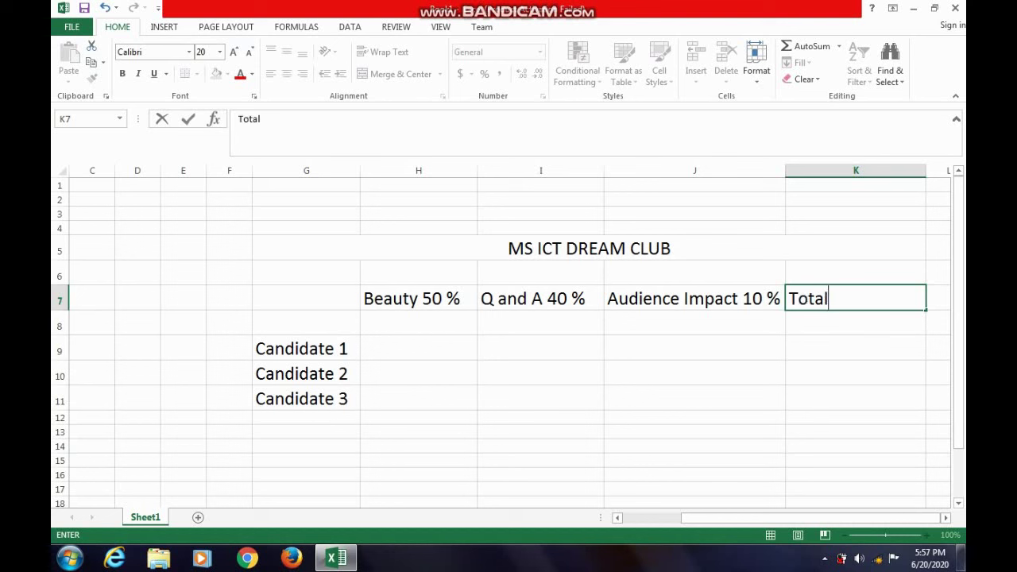
click(706, 367)
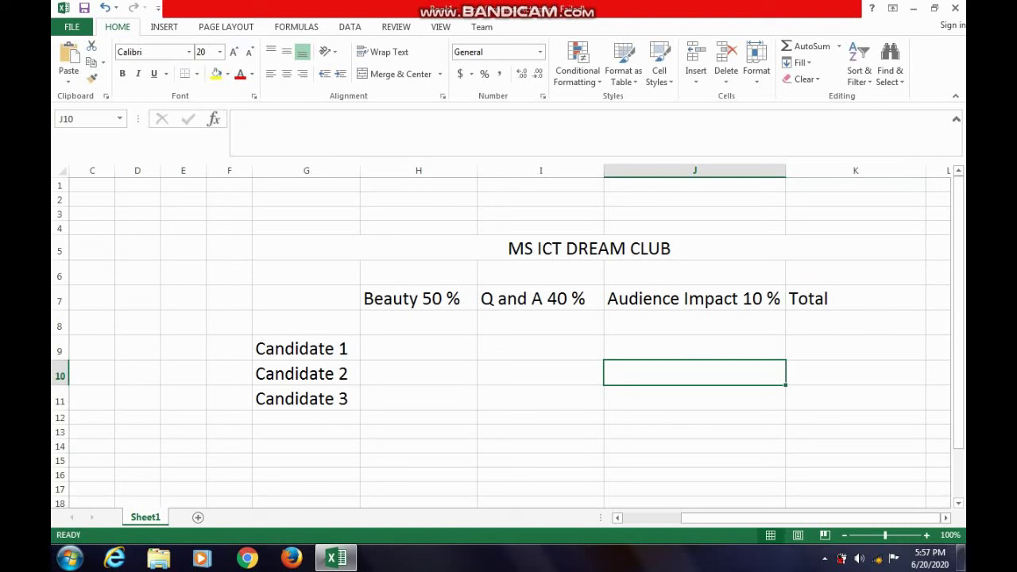
drag(589, 249, 589, 400)
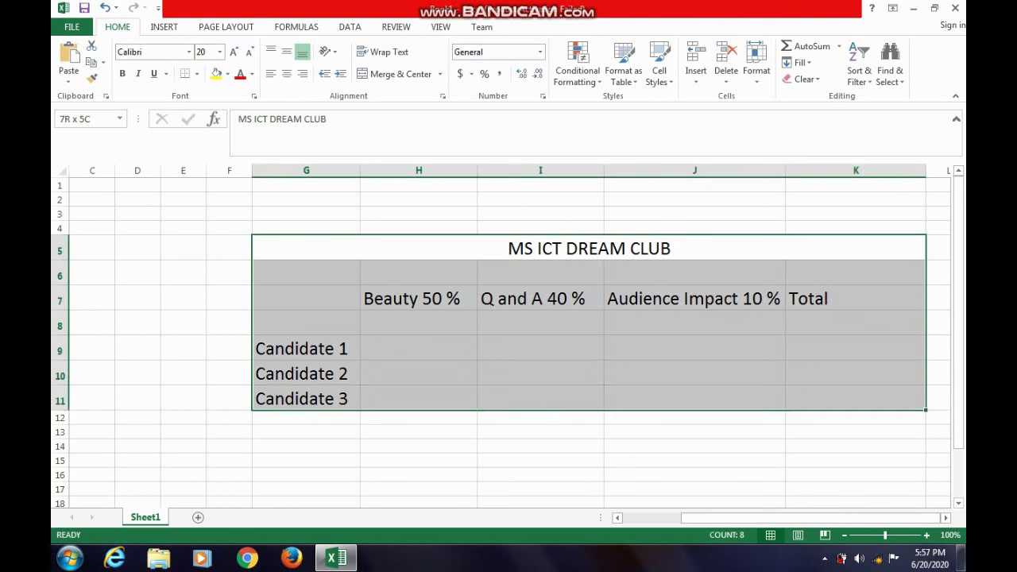
Step: Apply thick-line Outline and Inside borders to G7:K11 through Format Cells
click(541, 398)
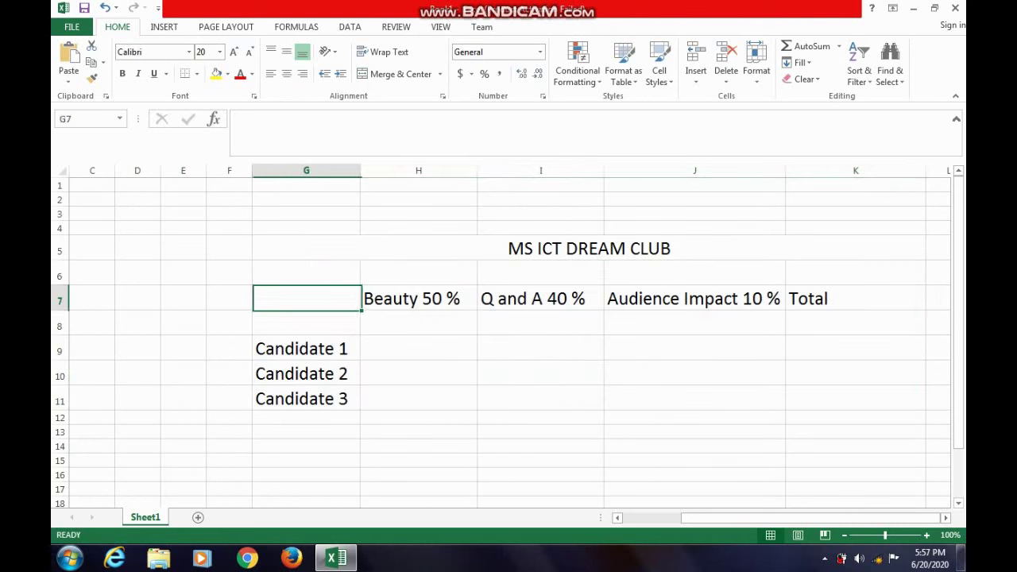
mouse_move(306, 301)
mouse_down()
mouse_move(418, 324)
mouse_move(540, 374)
mouse_move(695, 399)
mouse_move(856, 399)
mouse_up()
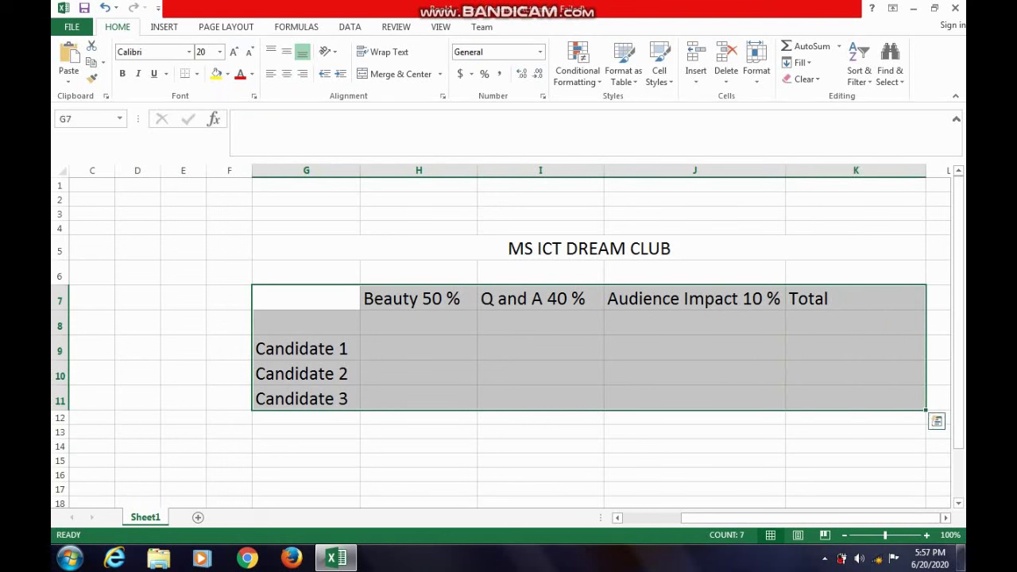
right_click(677, 349)
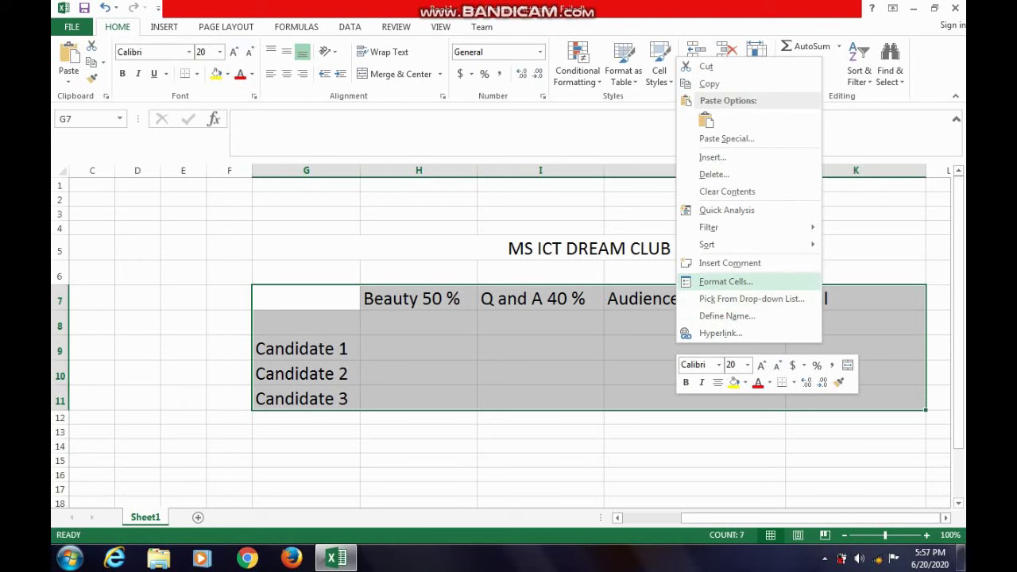
click(725, 281)
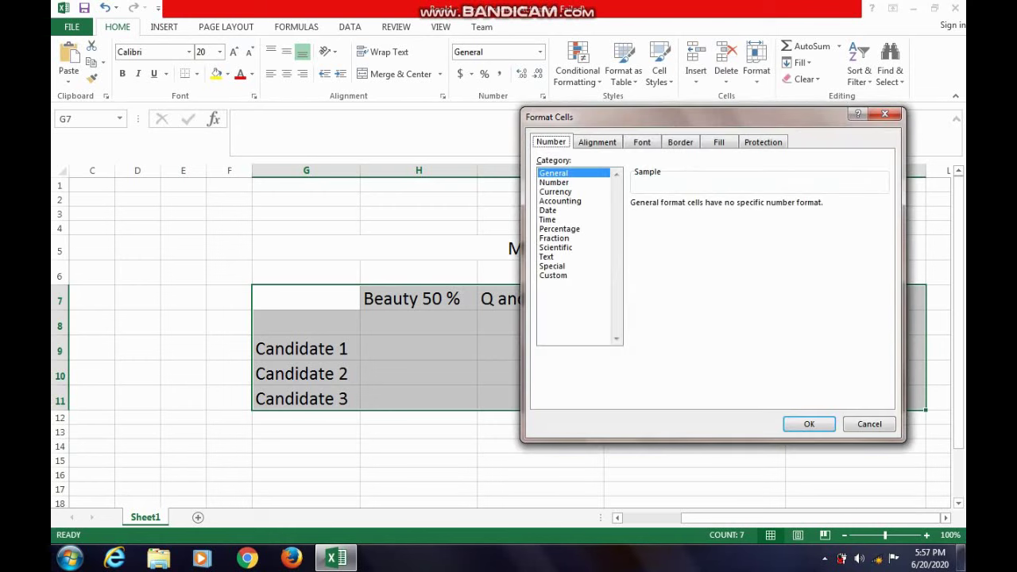
click(681, 142)
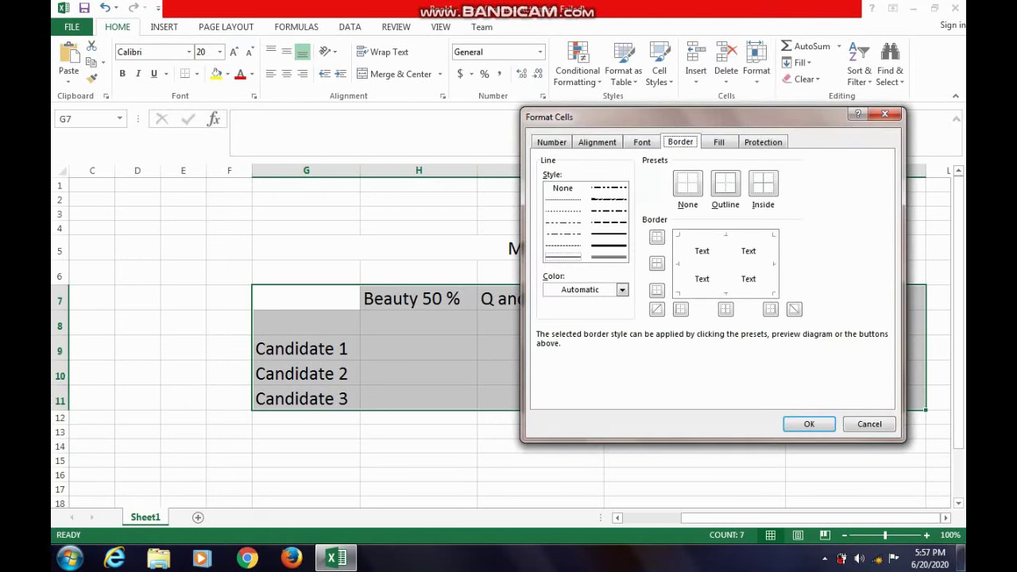
click(725, 183)
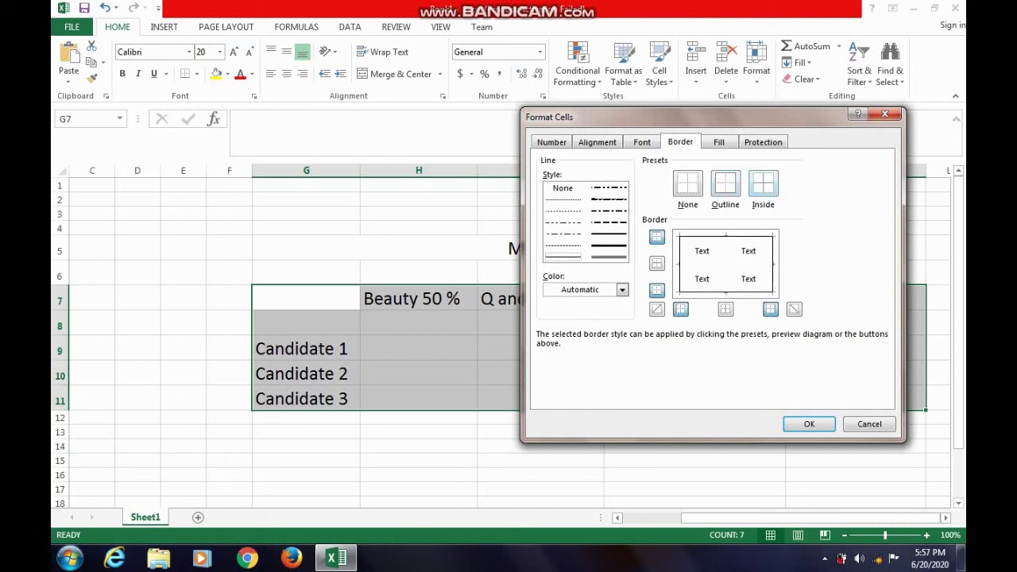
click(763, 184)
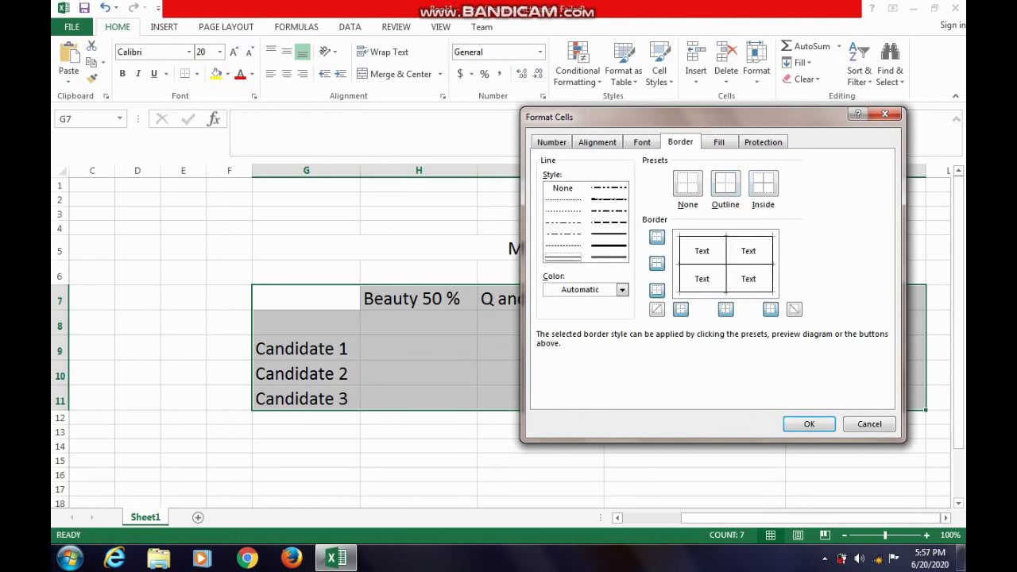
click(609, 233)
click(726, 183)
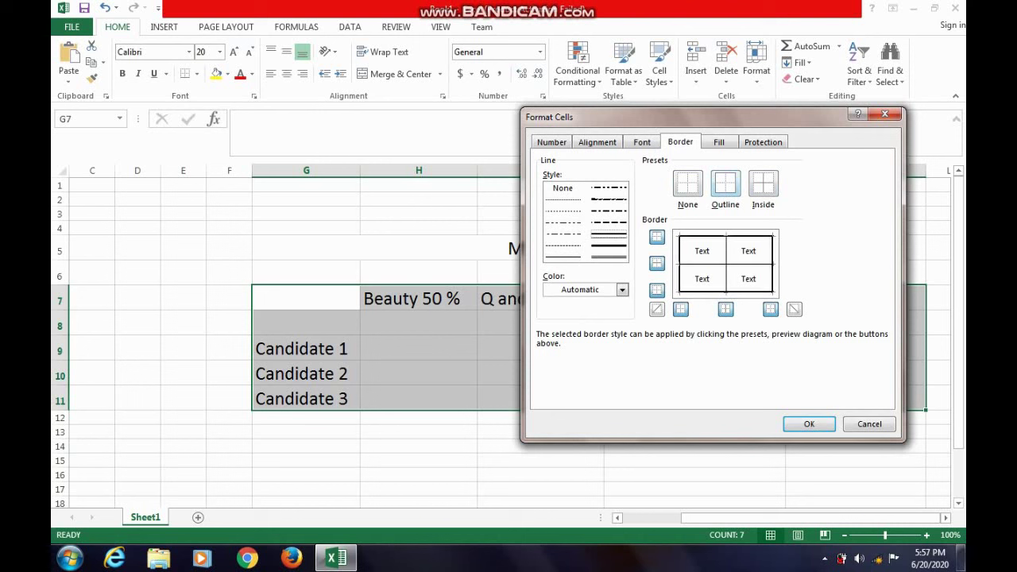
click(763, 184)
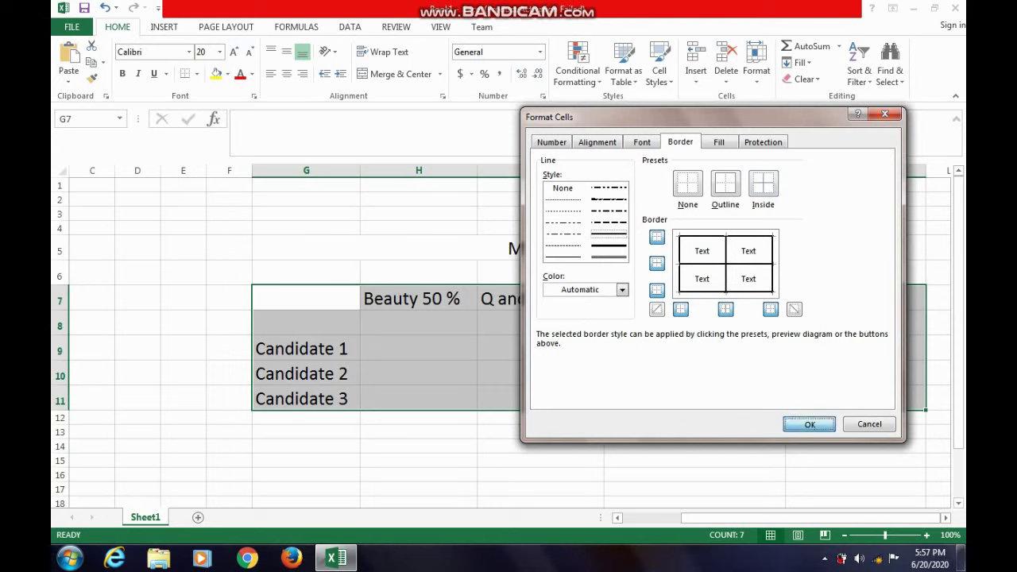
click(809, 423)
click(540, 436)
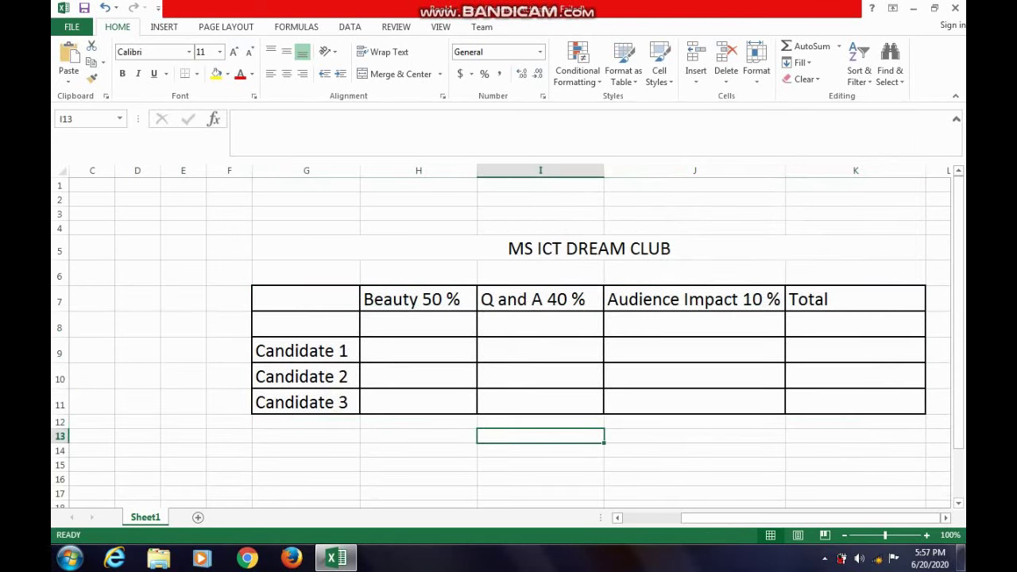
Step: Box the merged title G5:K5 with a thick solid outline border
click(589, 248)
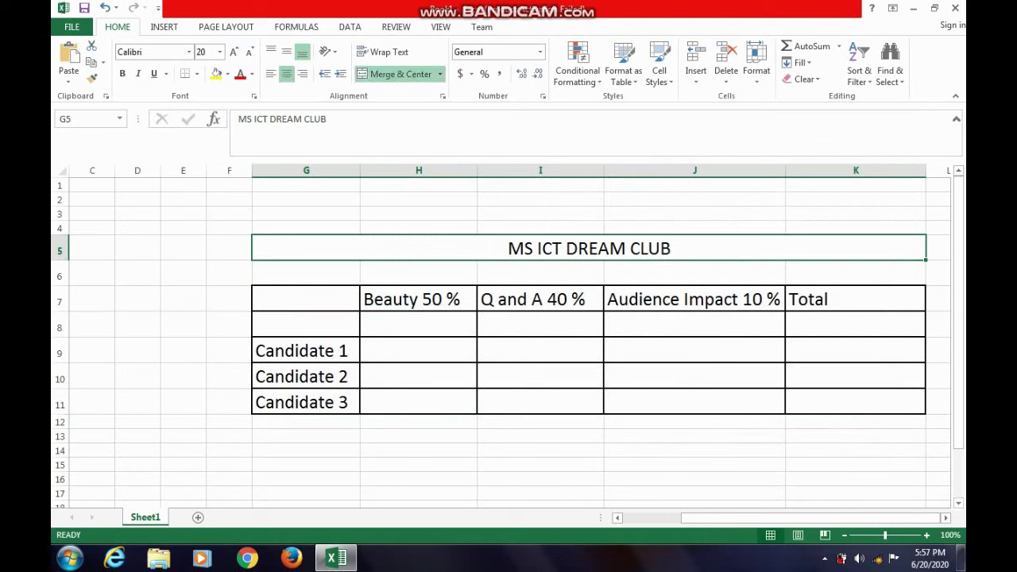
right_click(506, 255)
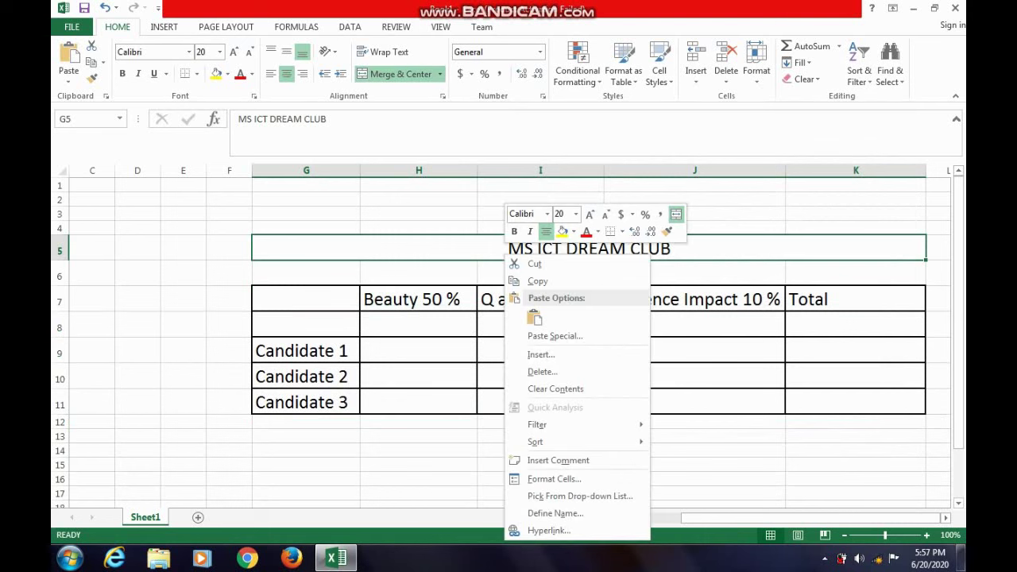
click(553, 478)
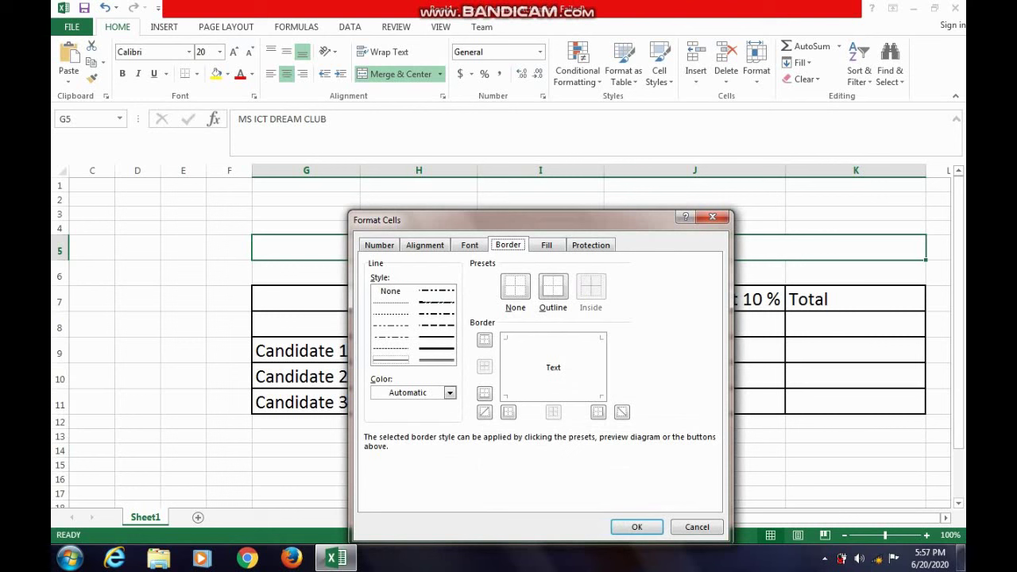
click(438, 338)
click(553, 288)
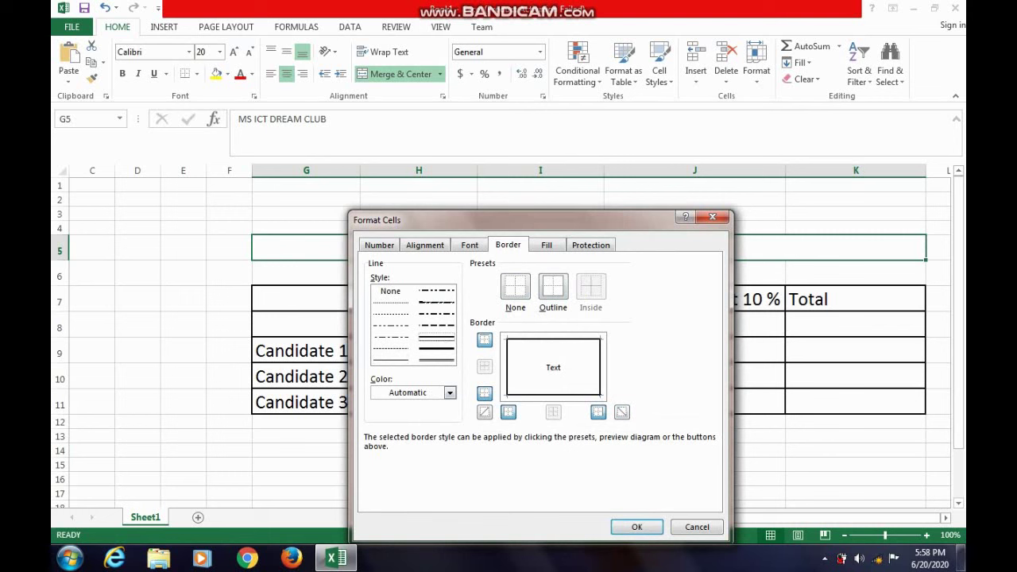
click(636, 527)
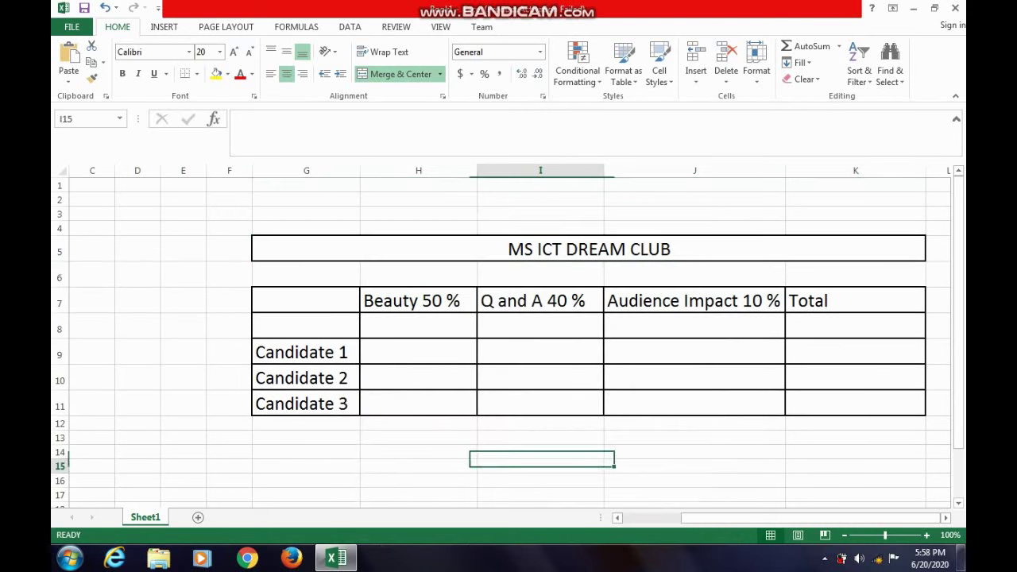
click(540, 466)
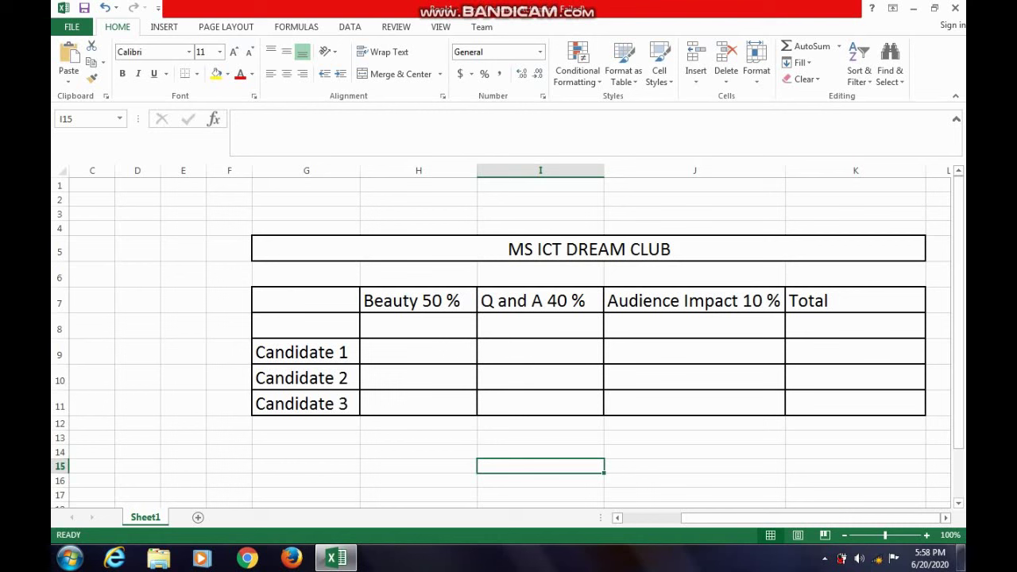
Step: Edit the merged title G5, inserting ISS after M to read MISS ICT DREAM CLUB
double_click(533, 249)
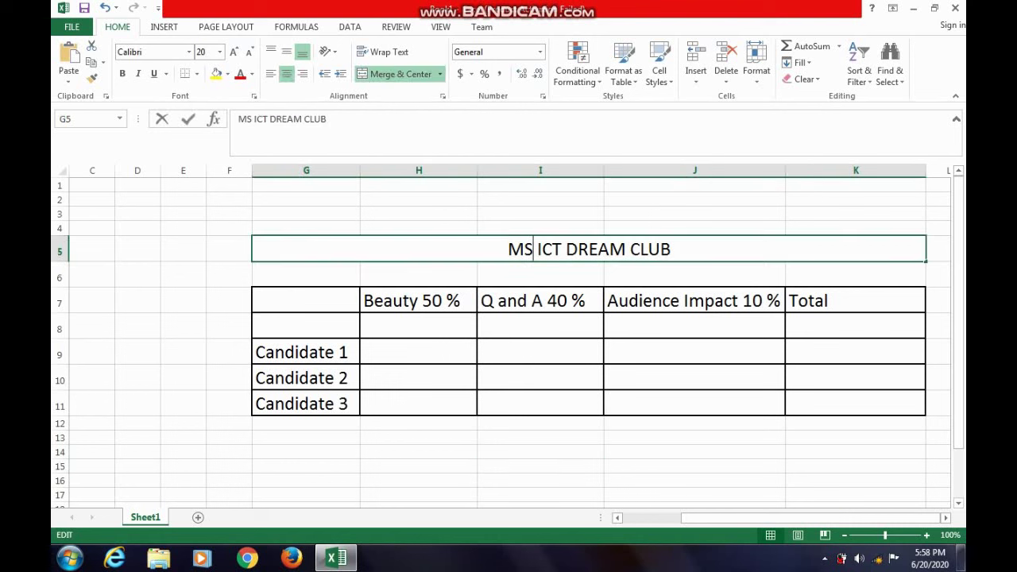
key(Left)
text(i)
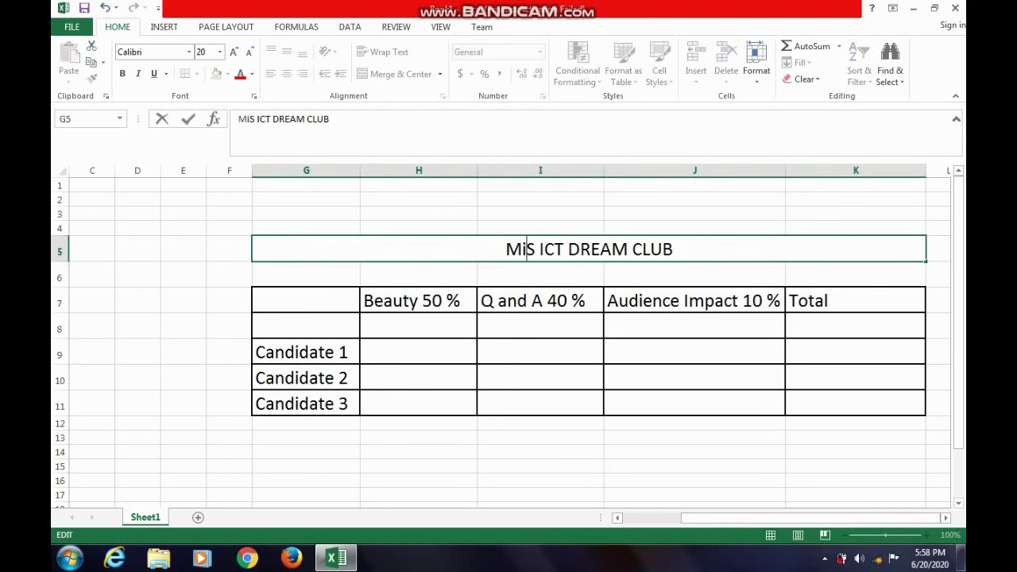
text(ss)
key(BackSpace)
key(BackSpace)
key(BackSpace)
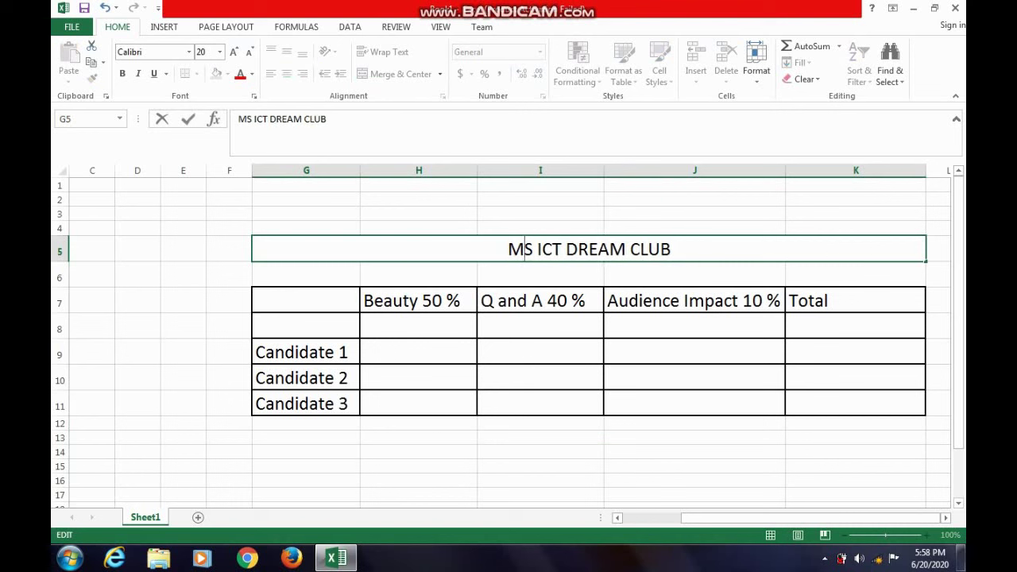
text(ISS)
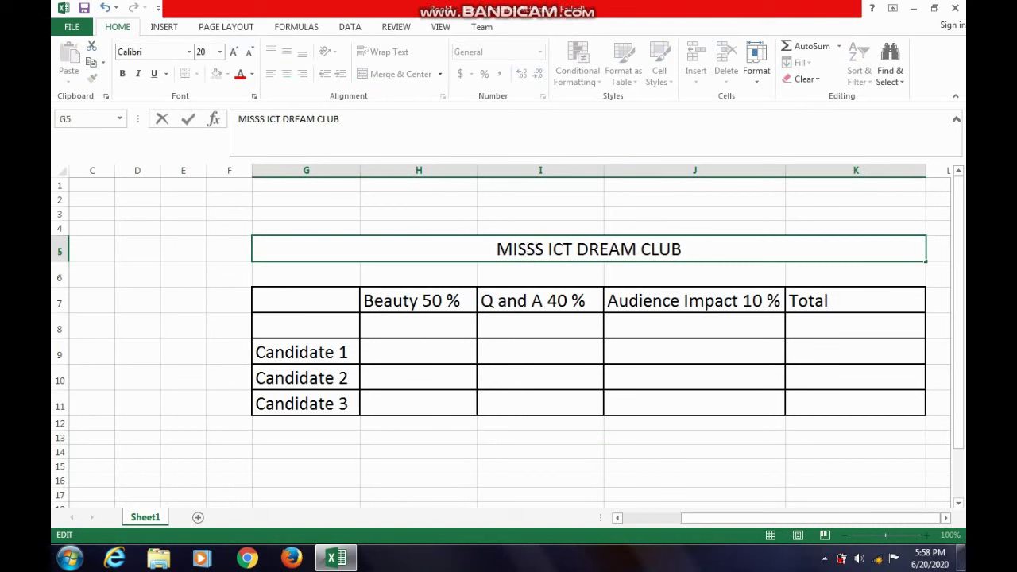
key(BackSpace)
click(540, 228)
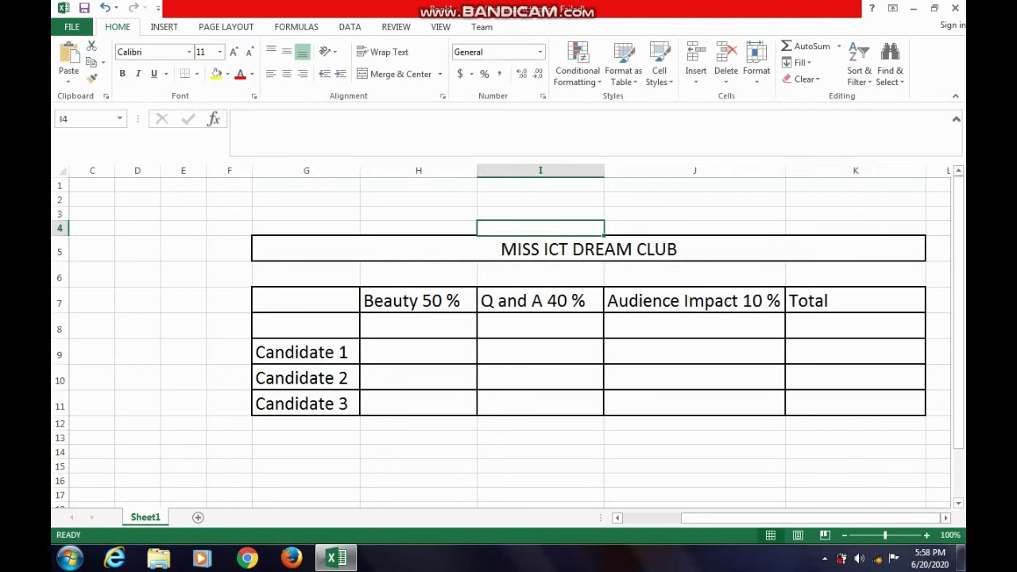
click(540, 249)
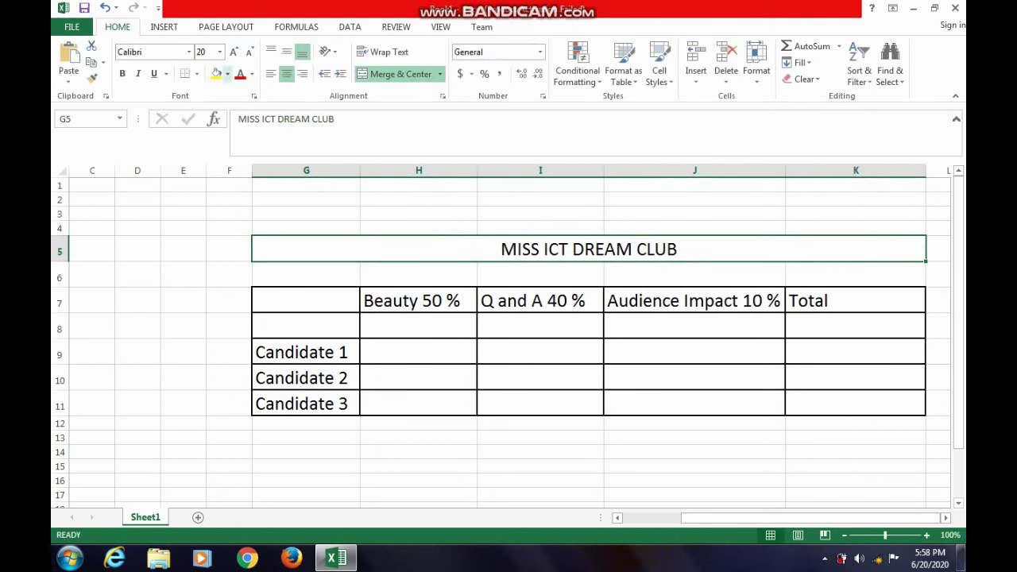
Step: Fill the title gold and the Beauty 50 % column H7:H11 light orange
click(228, 74)
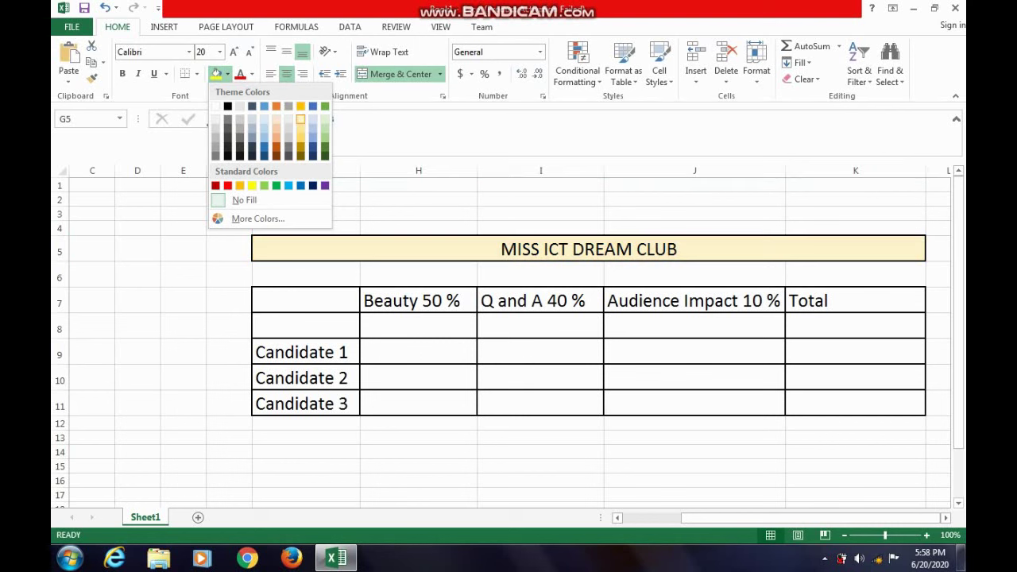
click(301, 106)
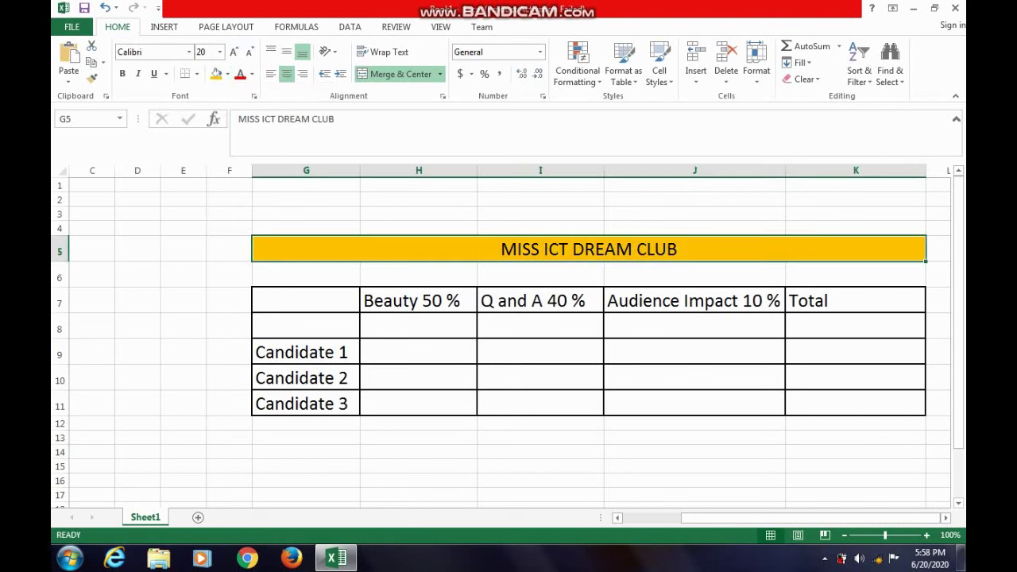
click(418, 300)
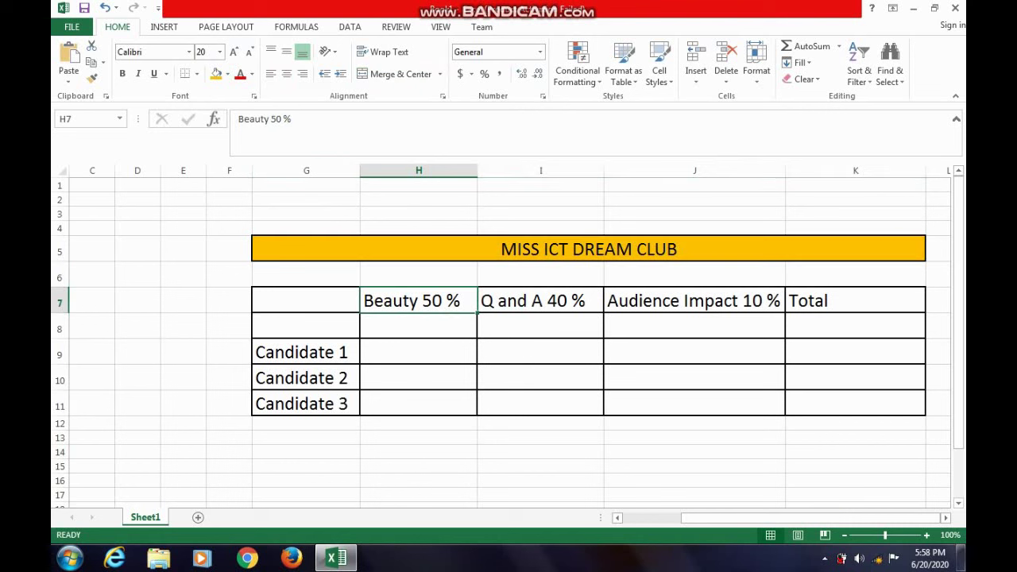
drag(418, 300, 418, 404)
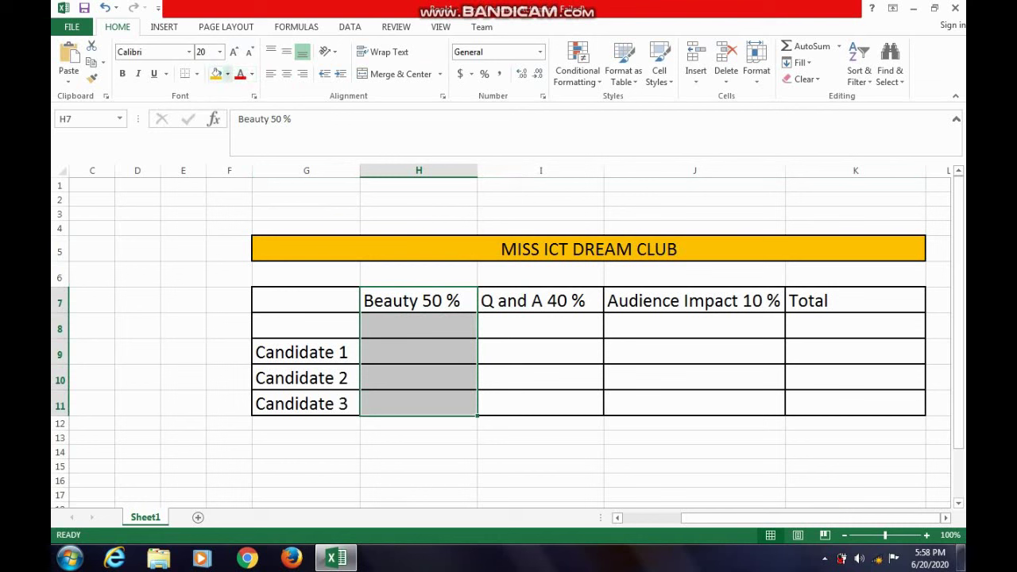
click(227, 74)
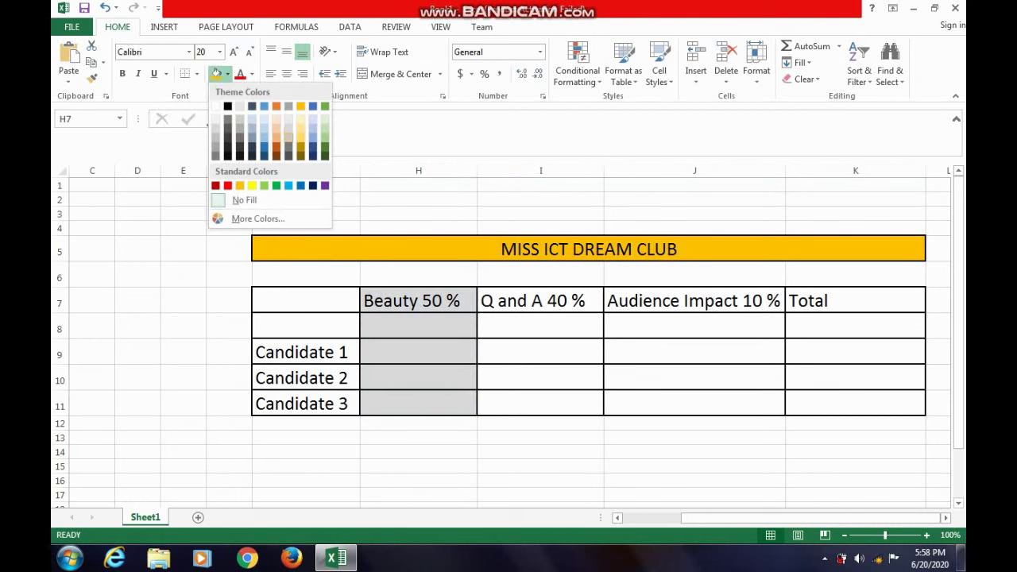
click(276, 129)
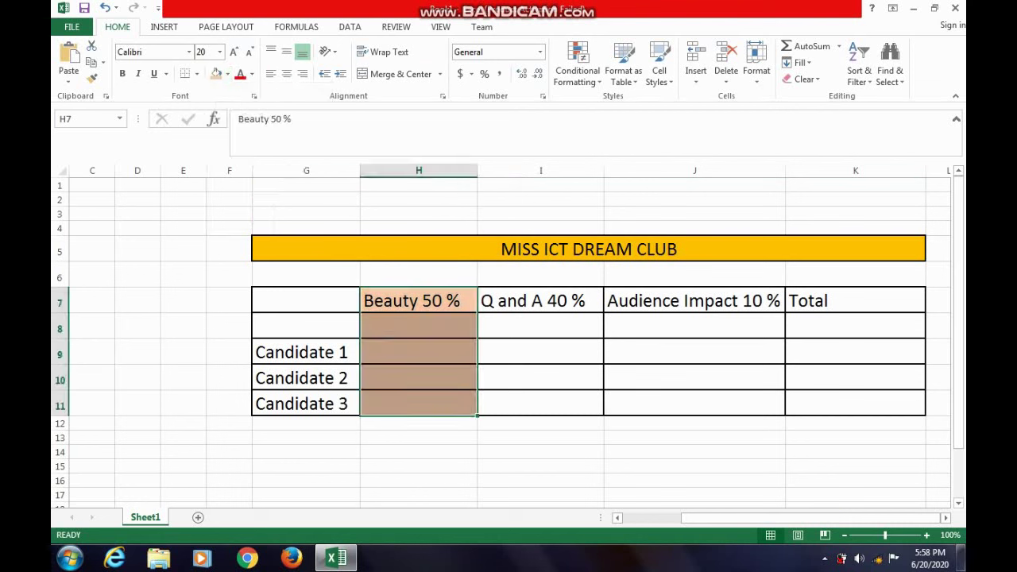
Step: Fill the Q and A column I7:I11 light blue and Audience Impact J7:J11 light gold
click(541, 403)
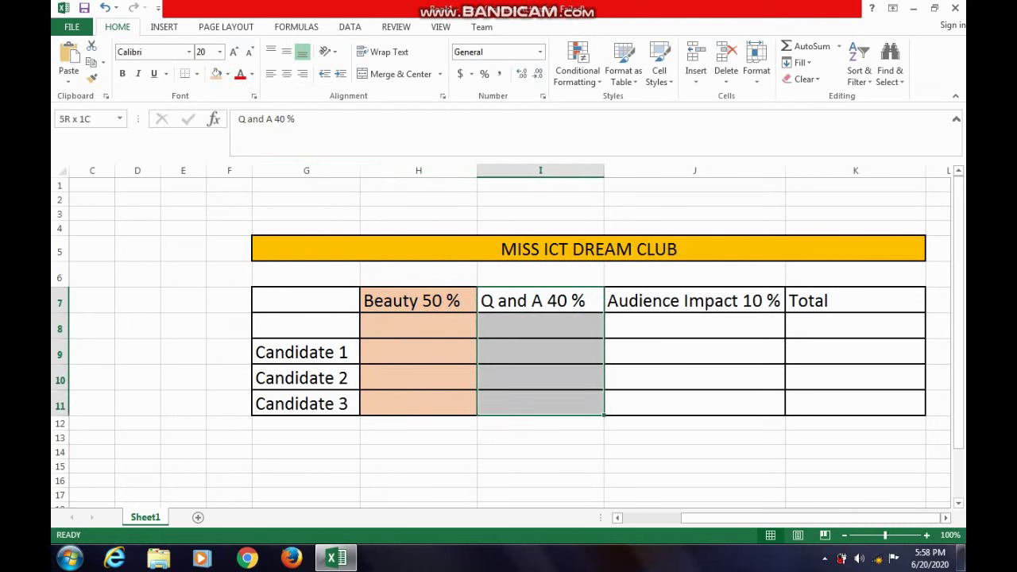
drag(540, 300, 540, 403)
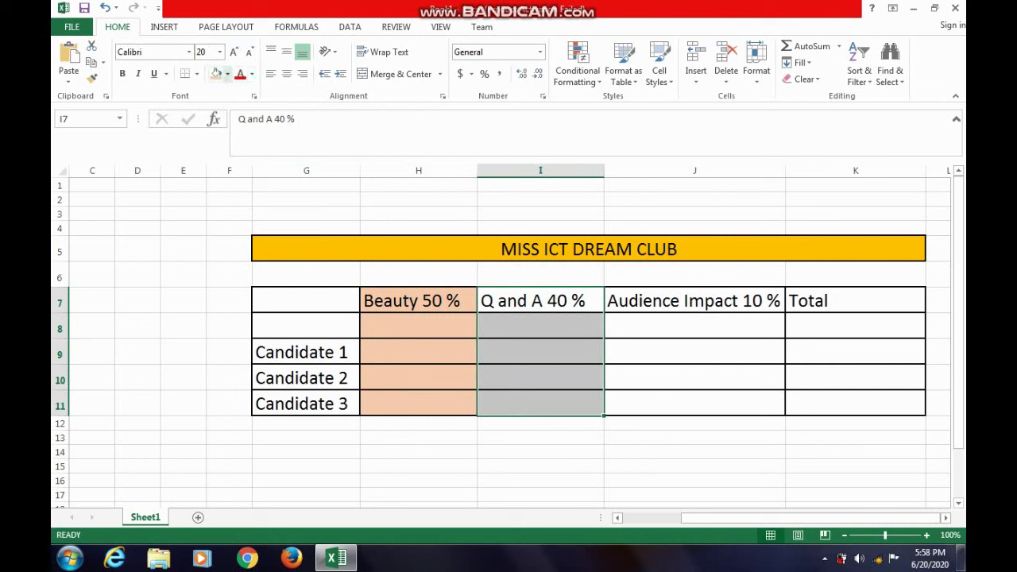
click(227, 73)
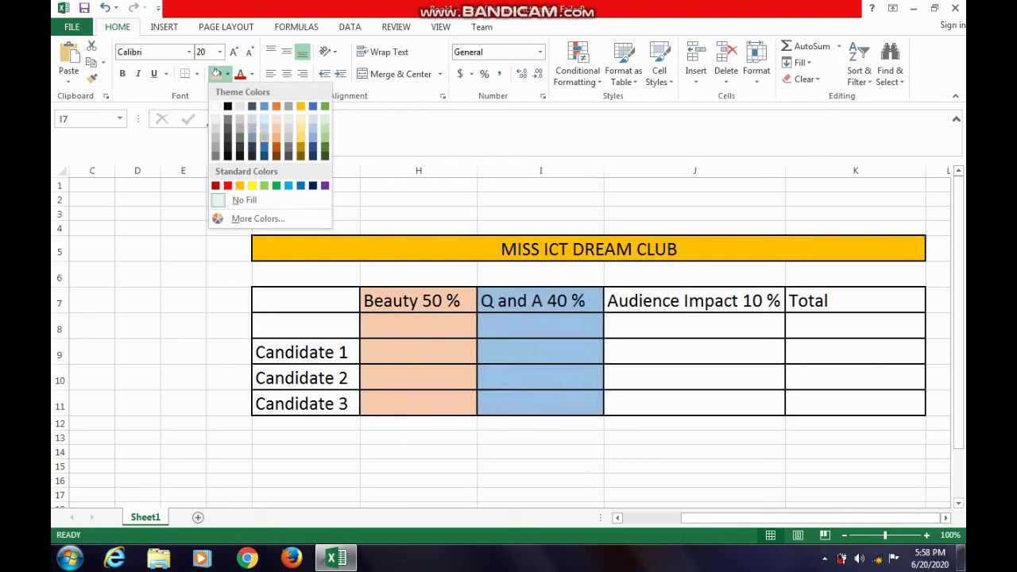
click(264, 130)
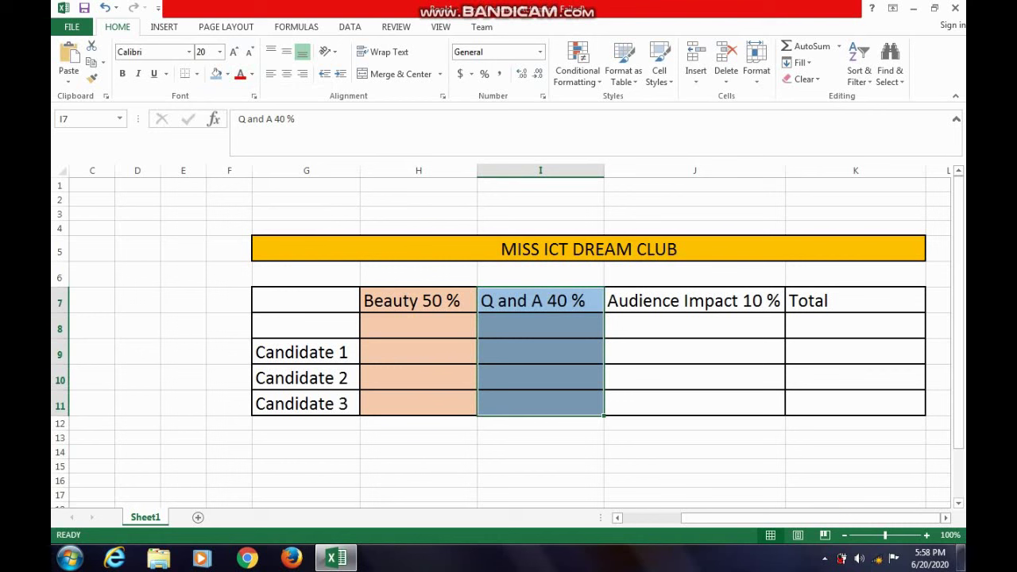
click(695, 351)
drag(694, 301, 695, 403)
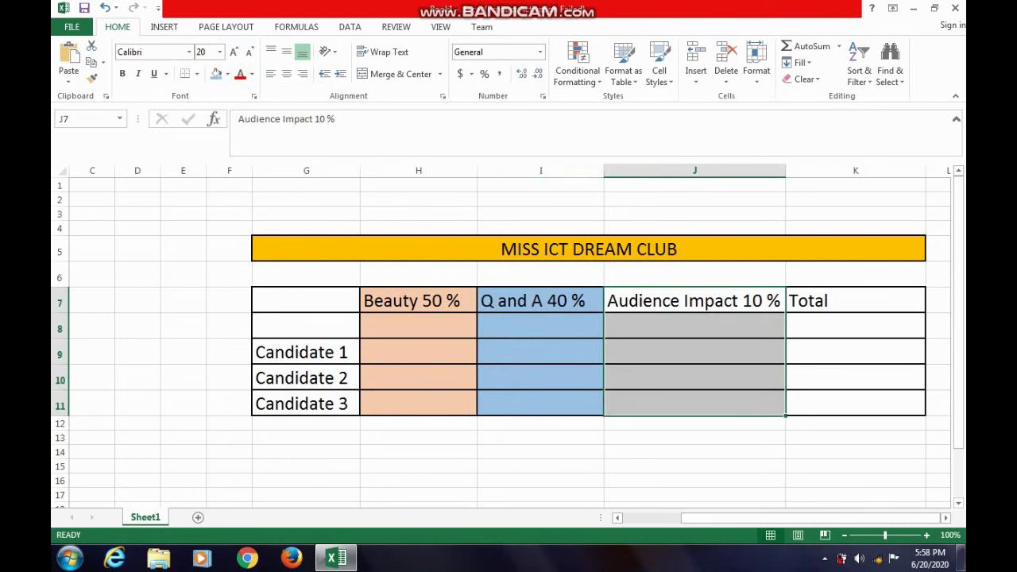
click(227, 73)
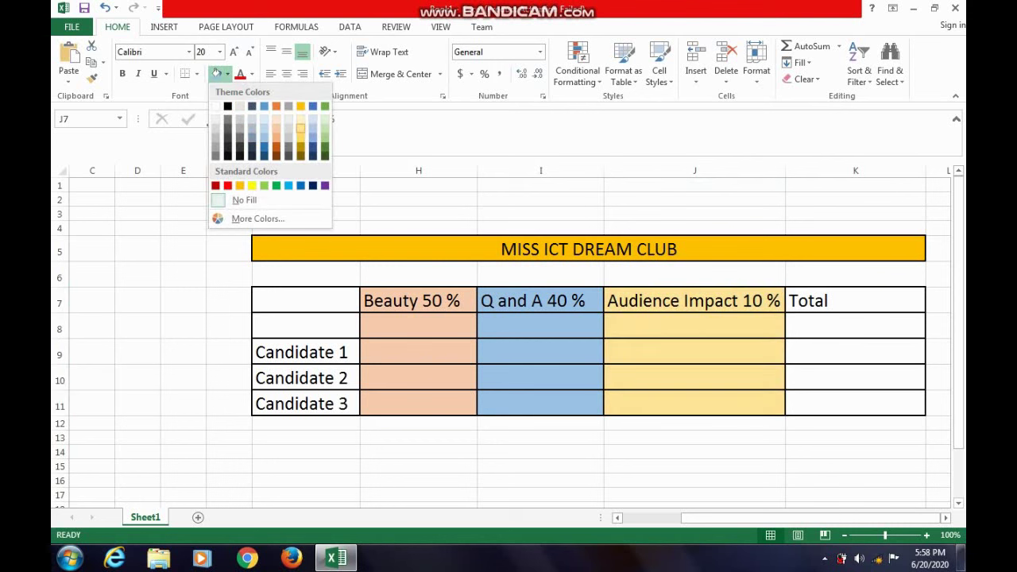
click(300, 126)
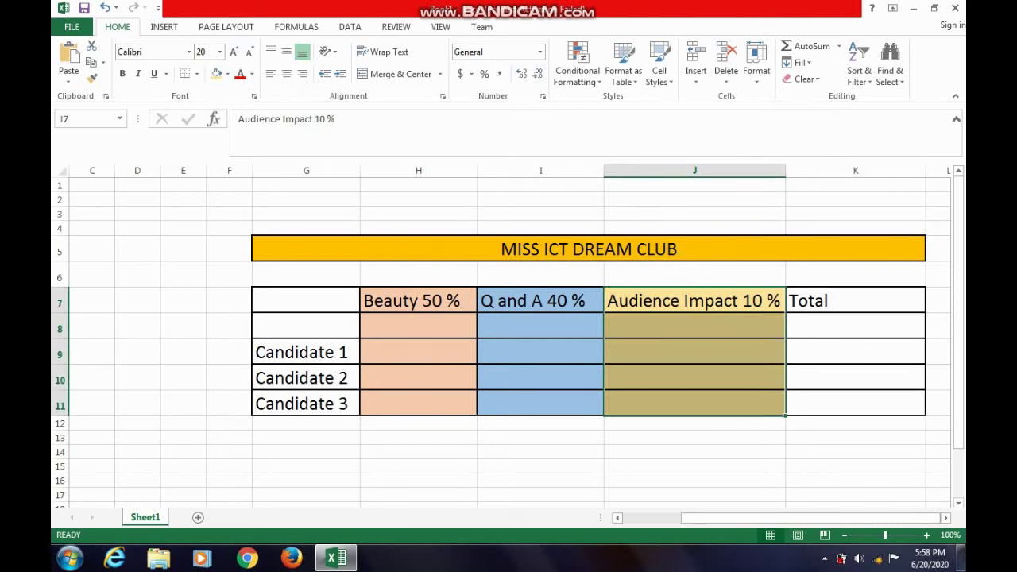
Step: Fill the Total column K7:K11 light green
click(855, 352)
drag(855, 300, 855, 403)
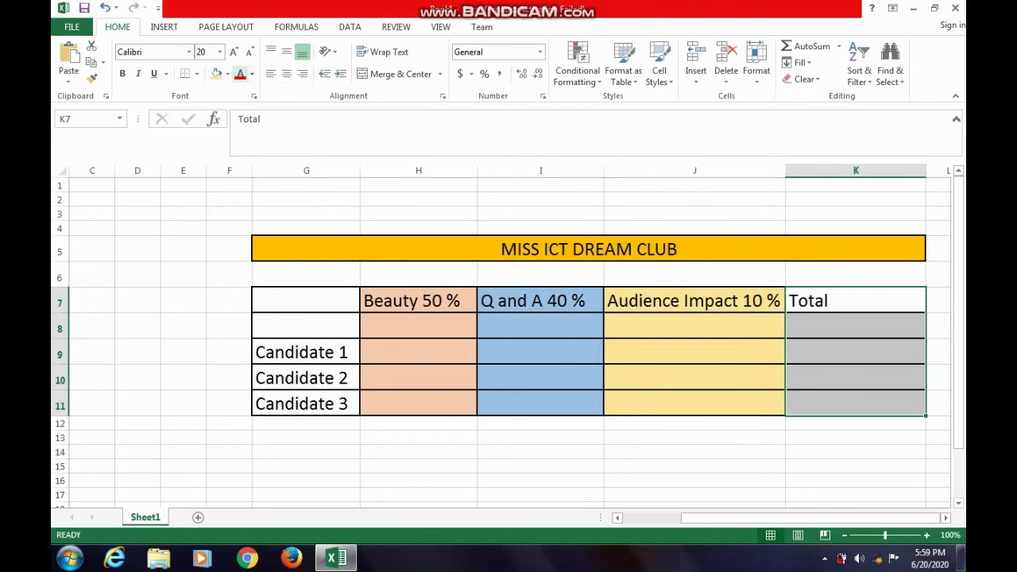
click(227, 74)
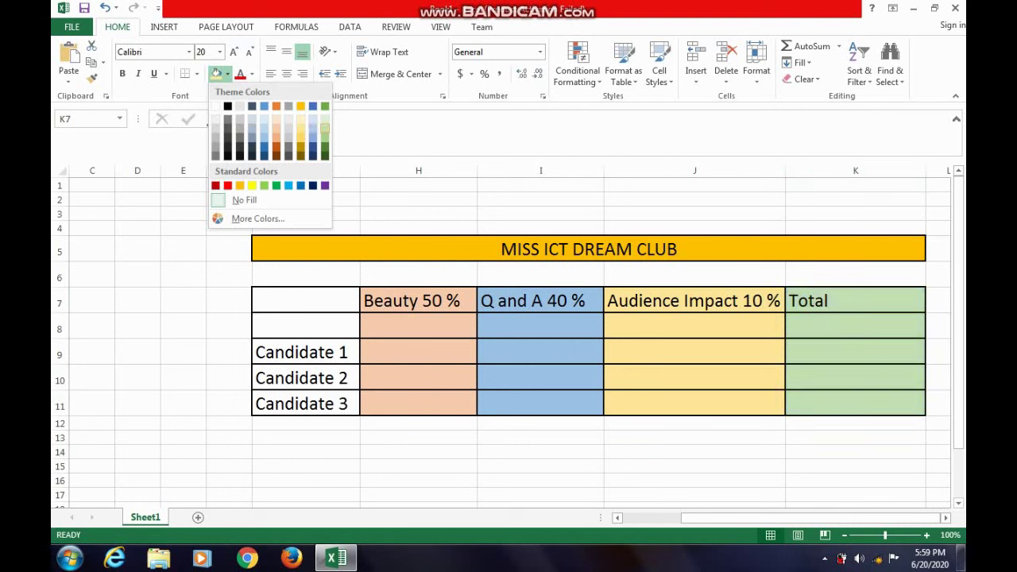
click(325, 127)
click(419, 480)
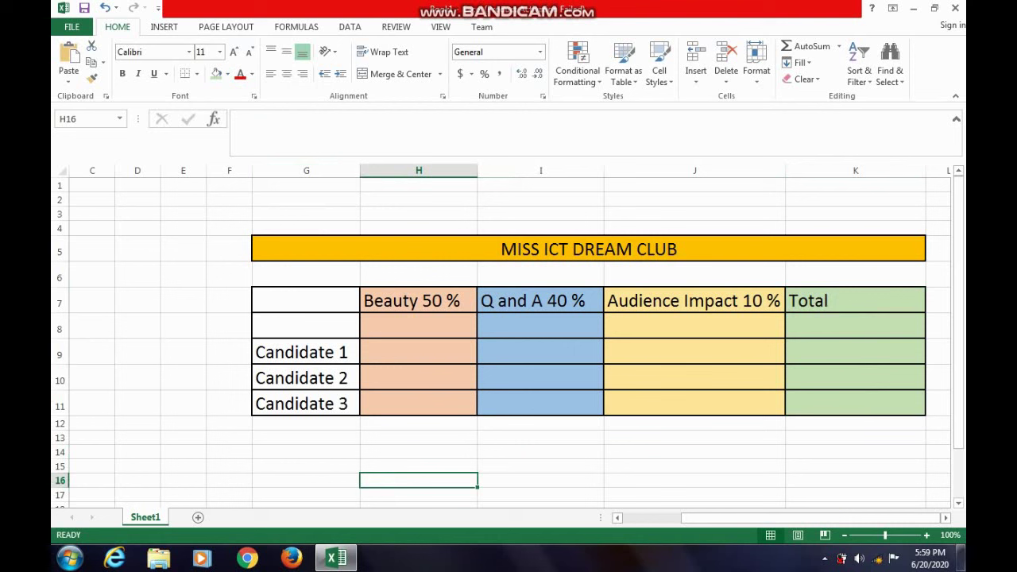
Step: Center-align the coloured block H7:K11 so the headings sit centered
drag(414, 301, 874, 403)
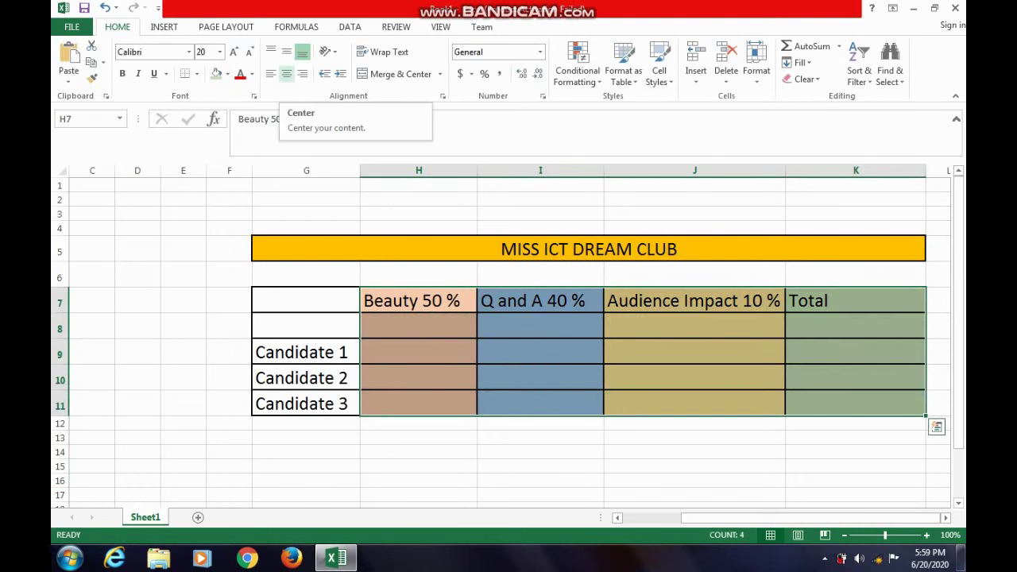
click(286, 73)
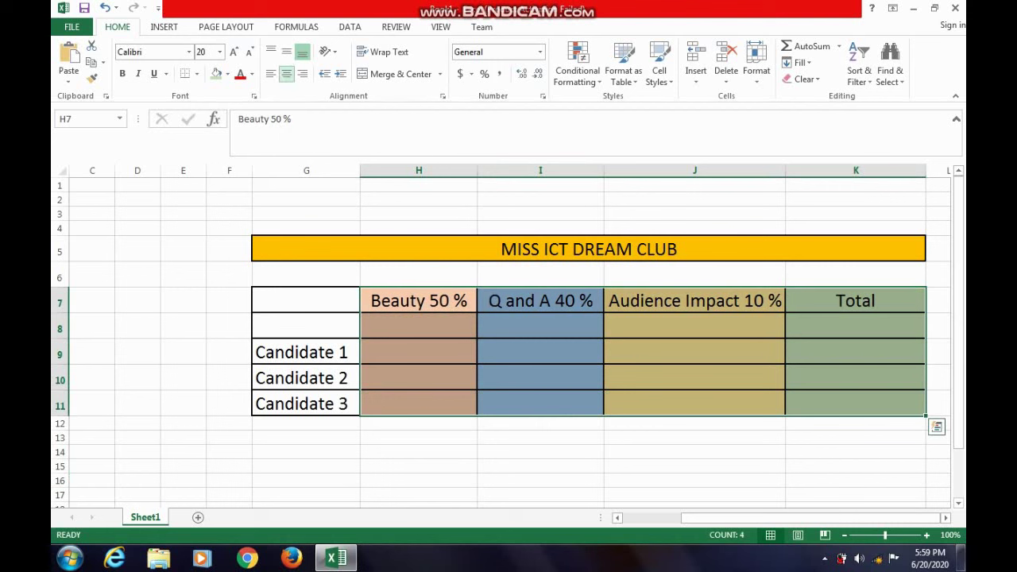
click(540, 452)
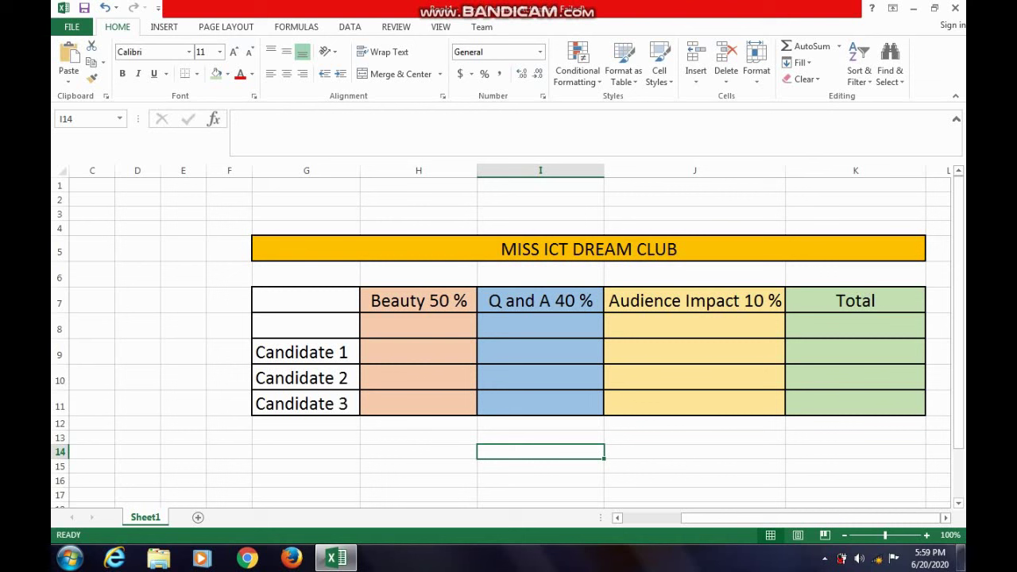
Step: Change the Sheet1 tab name to Judge1
right_click(148, 517)
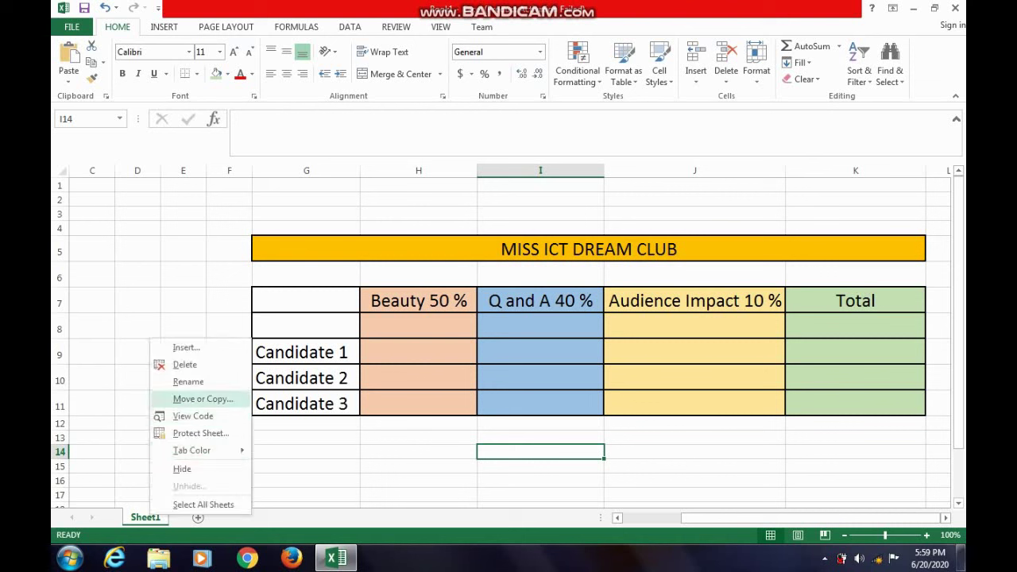
click(189, 381)
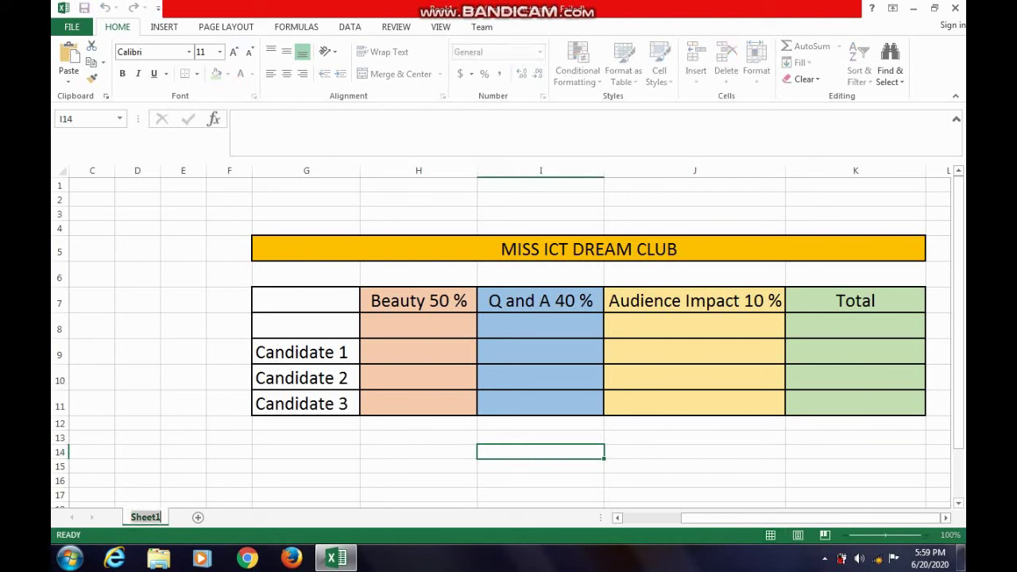
key(BackSpace)
text(jUDGE)
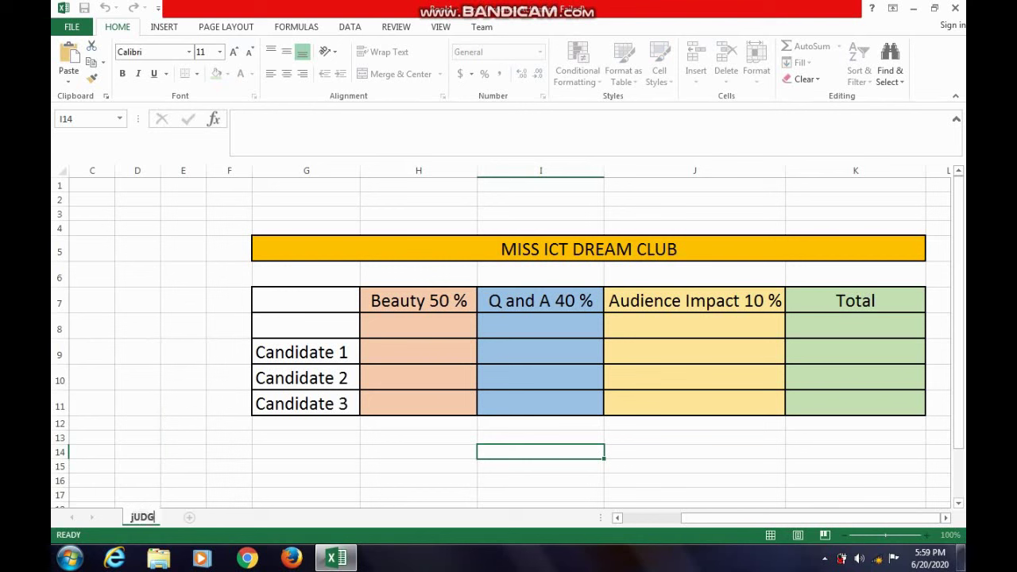
key(BackSpace)
key(BackSpace)
key(BackSpace)
key(BackSpace)
key(BackSpace)
text(Judg)
text(e1)
key(Return)
click(183, 422)
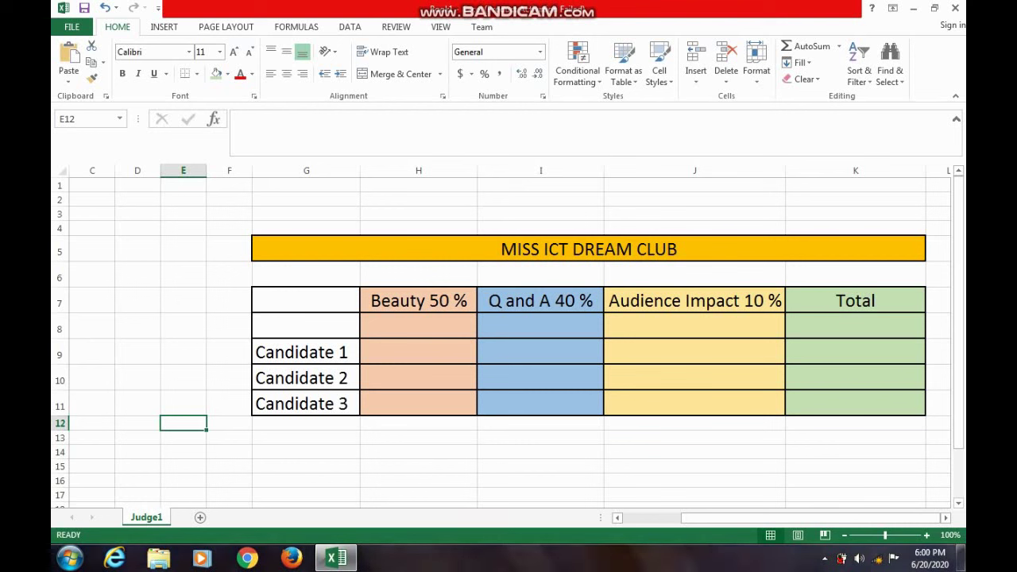
Step: Make a copy of Judge1 placed at the end of the sheet tabs
right_click(155, 517)
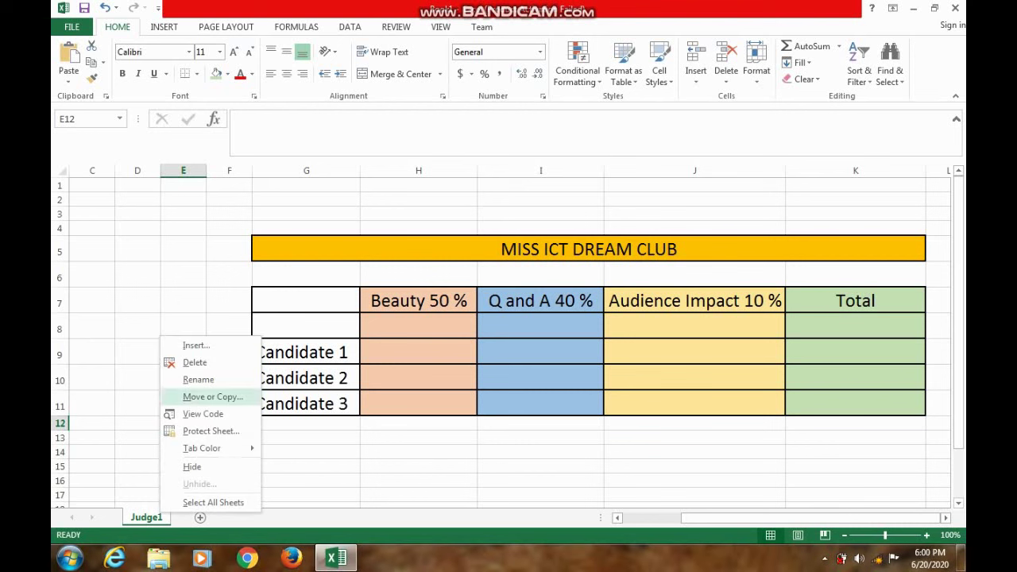
click(213, 396)
click(127, 386)
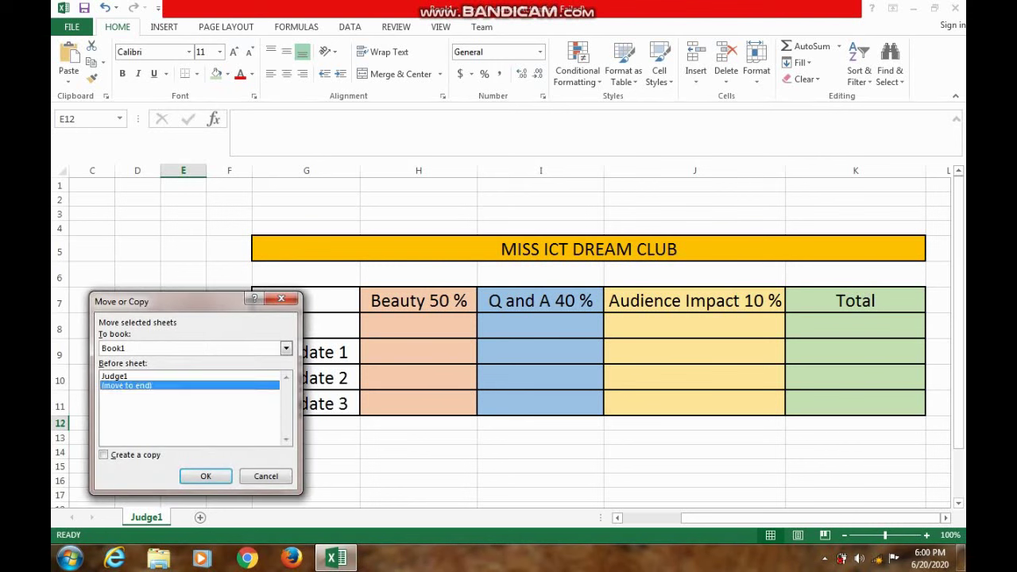
click(103, 455)
key(Return)
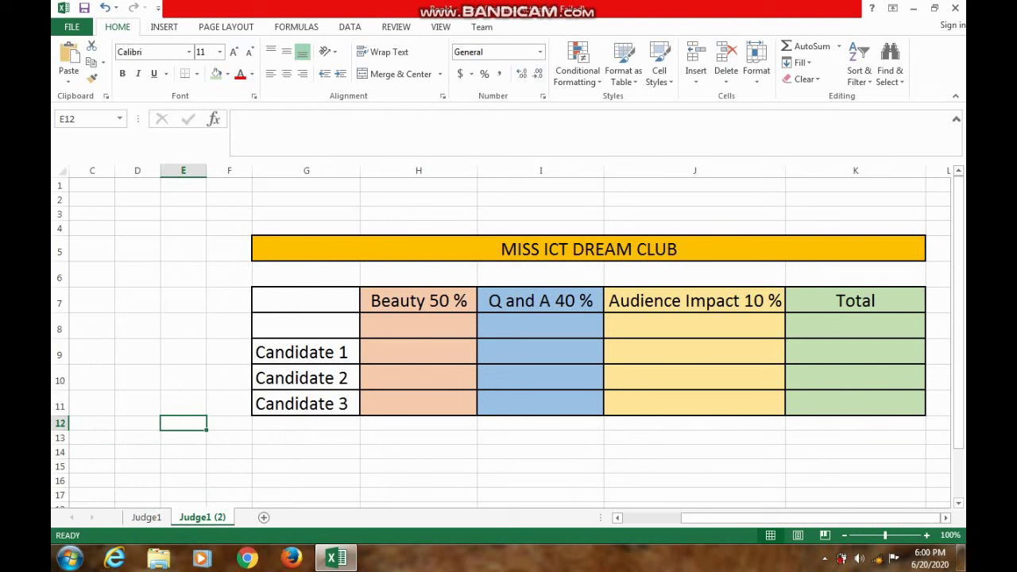
Step: Trim the copied sheet's name so it reads Judge2
right_click(211, 517)
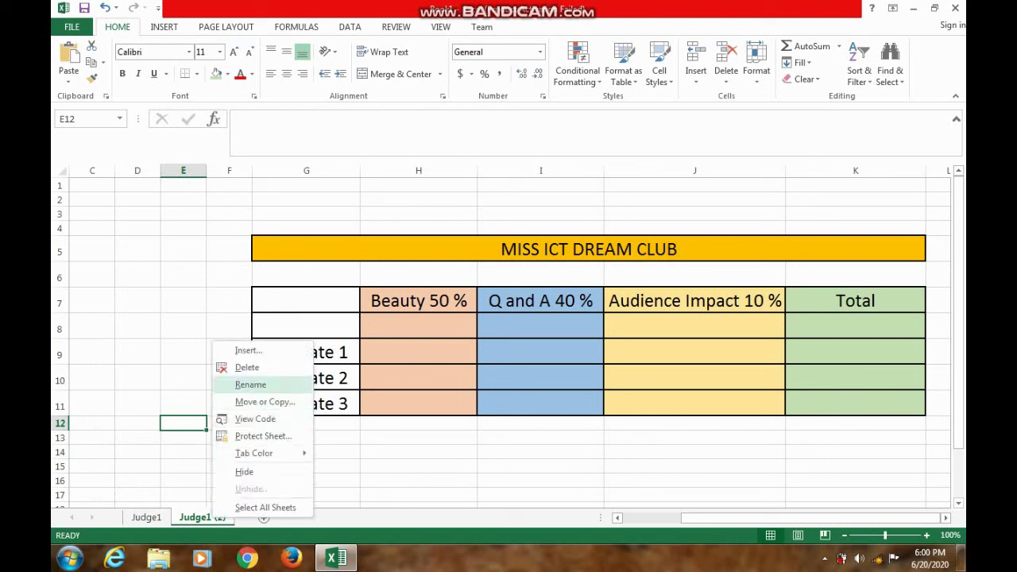
click(251, 384)
click(216, 517)
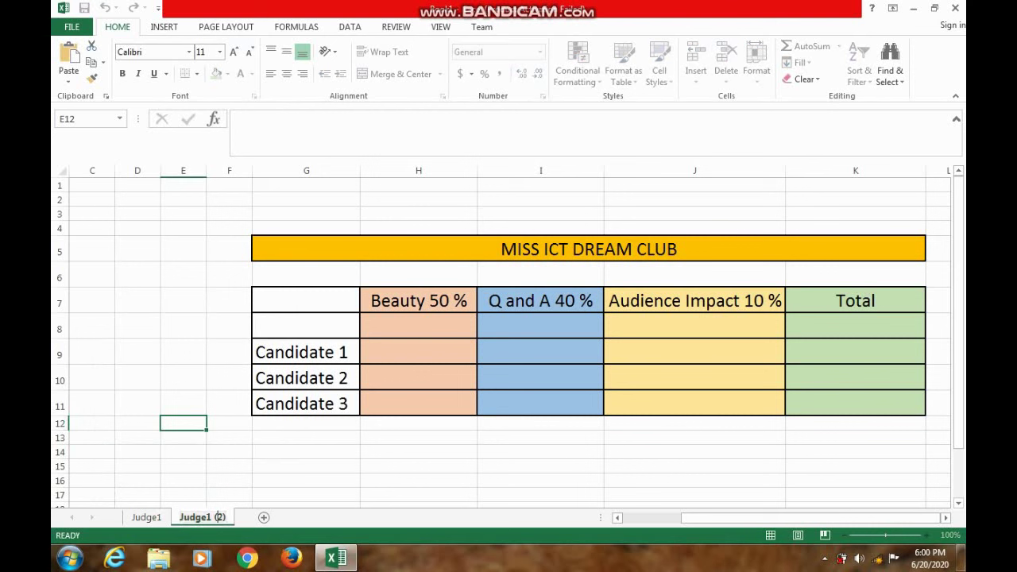
key(BackSpace)
key(BackSpace)
key(BackSpace)
key(Delete)
click(183, 467)
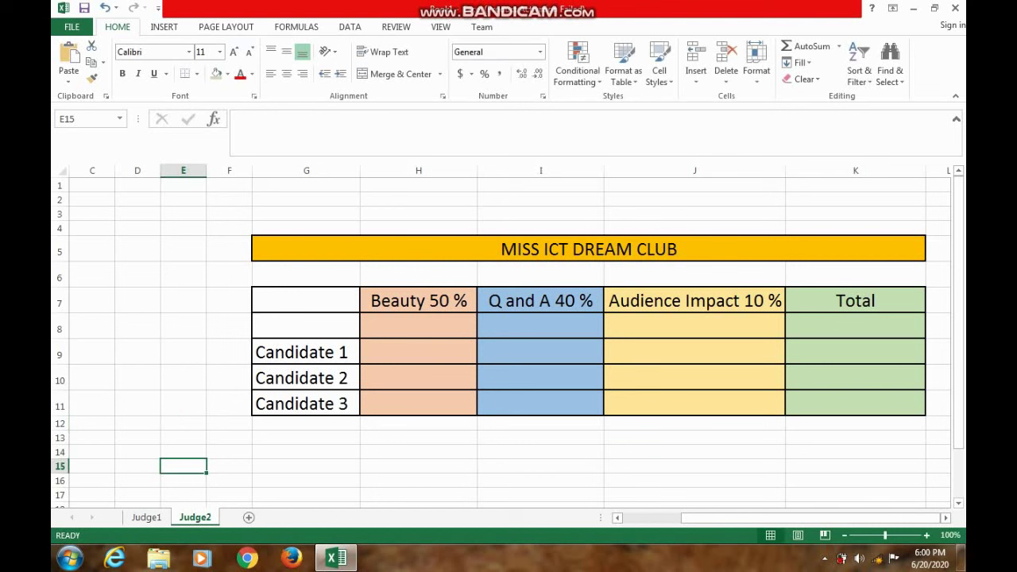
Step: Make a copy of Judge2 placed after all existing sheets
right_click(191, 517)
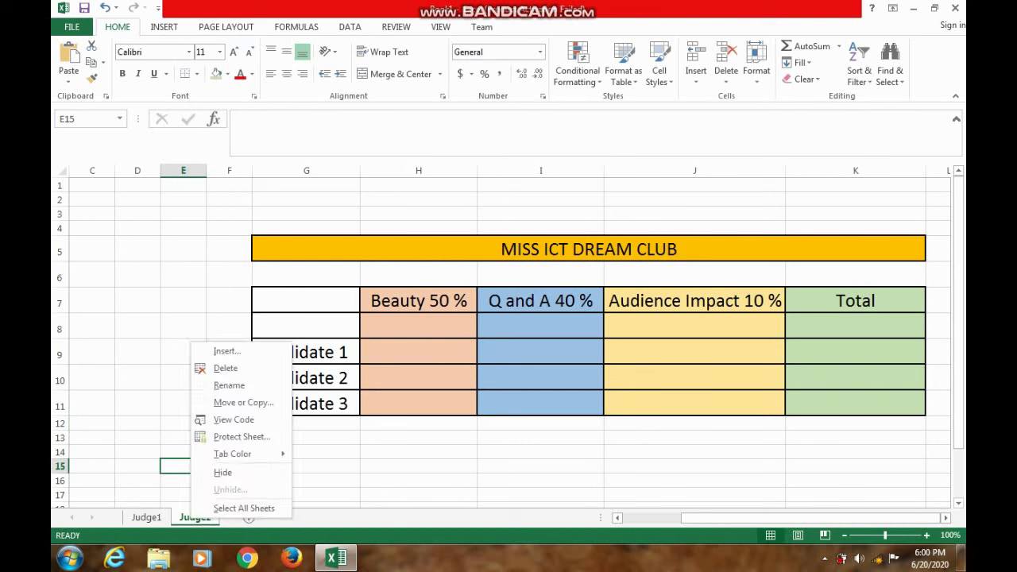
click(243, 402)
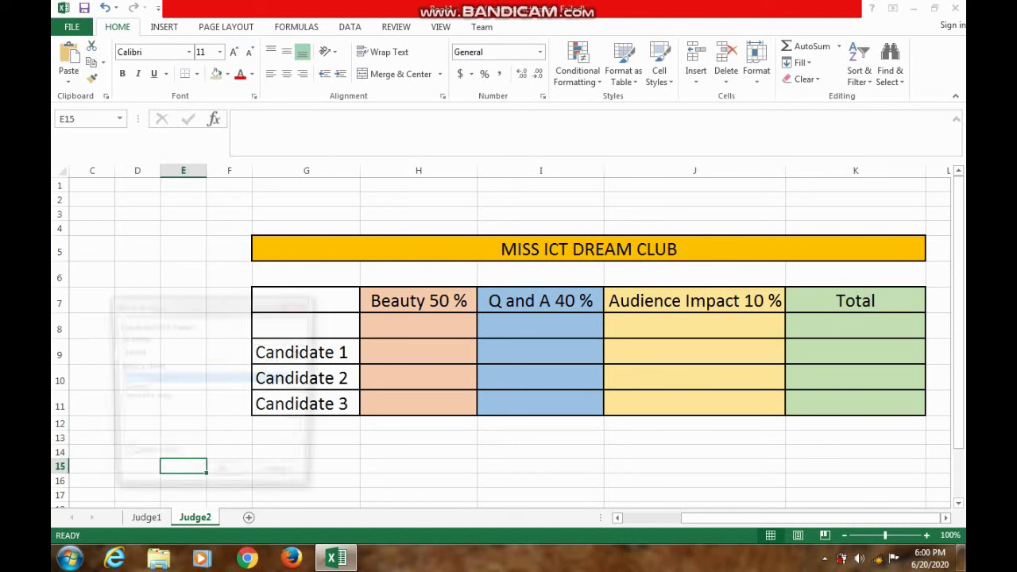
click(131, 388)
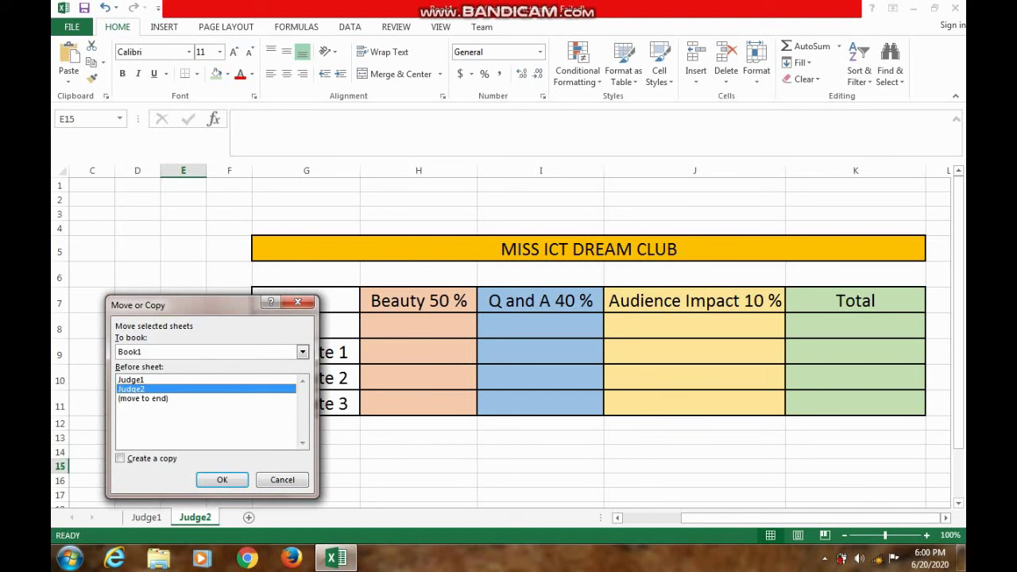
click(143, 398)
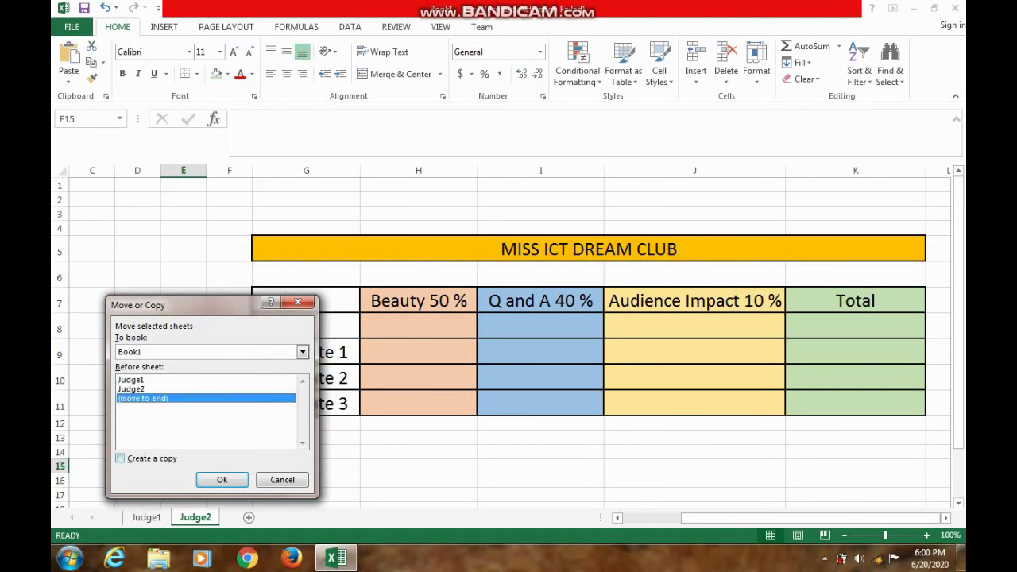
click(120, 459)
click(222, 479)
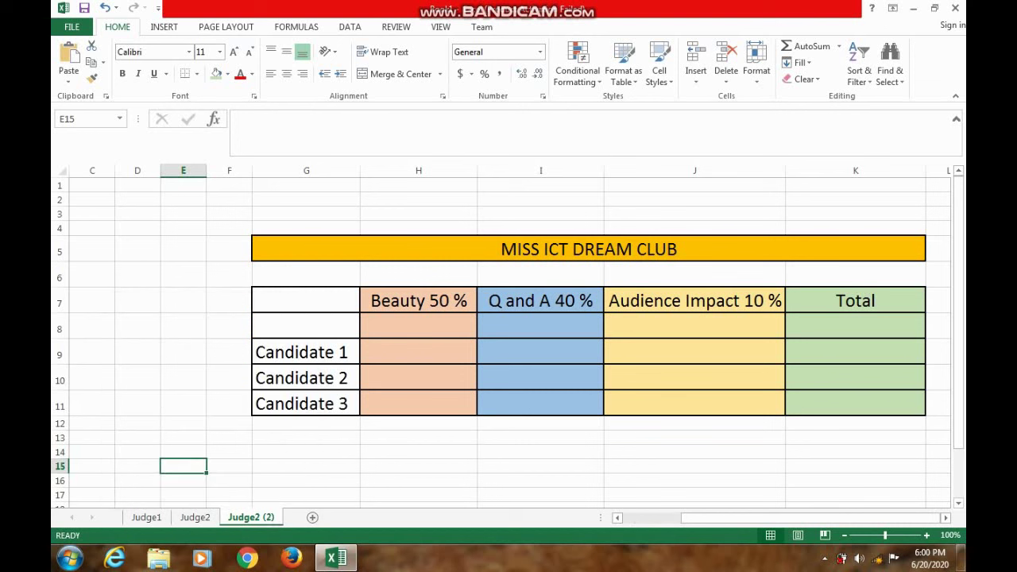
Step: Rename the copy to Judge3, then step through Judge1, Judge2 and Judge3 to check them
right_click(251, 517)
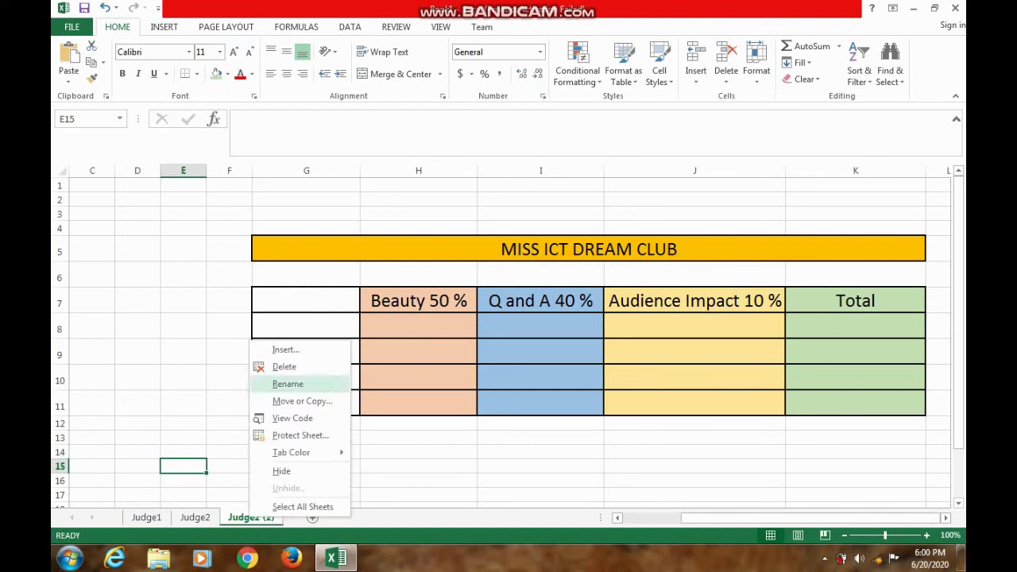
click(288, 384)
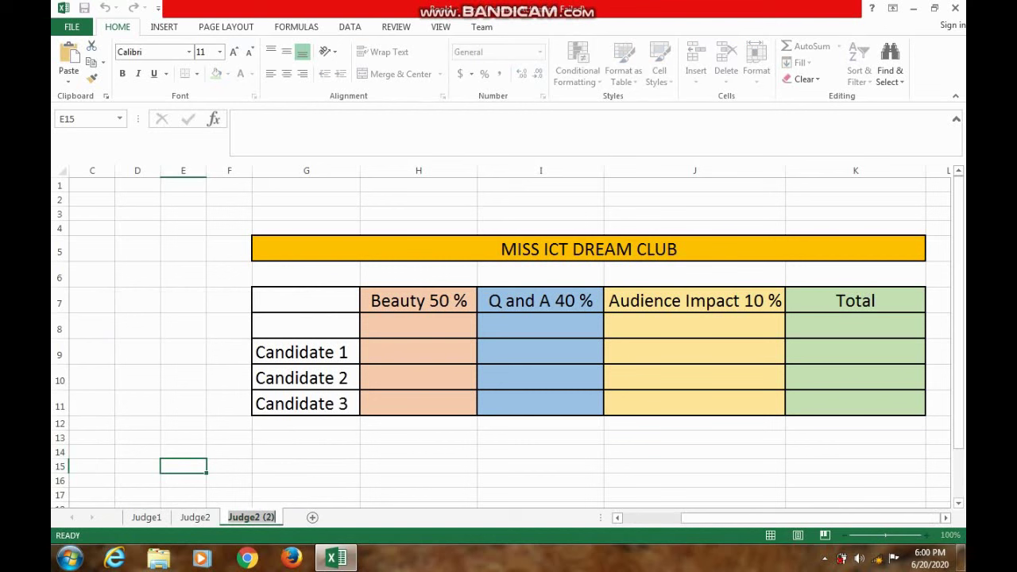
key(BackSpace)
key(BackSpace)
key(BackSpace)
key(BackSpace)
key(BackSpace)
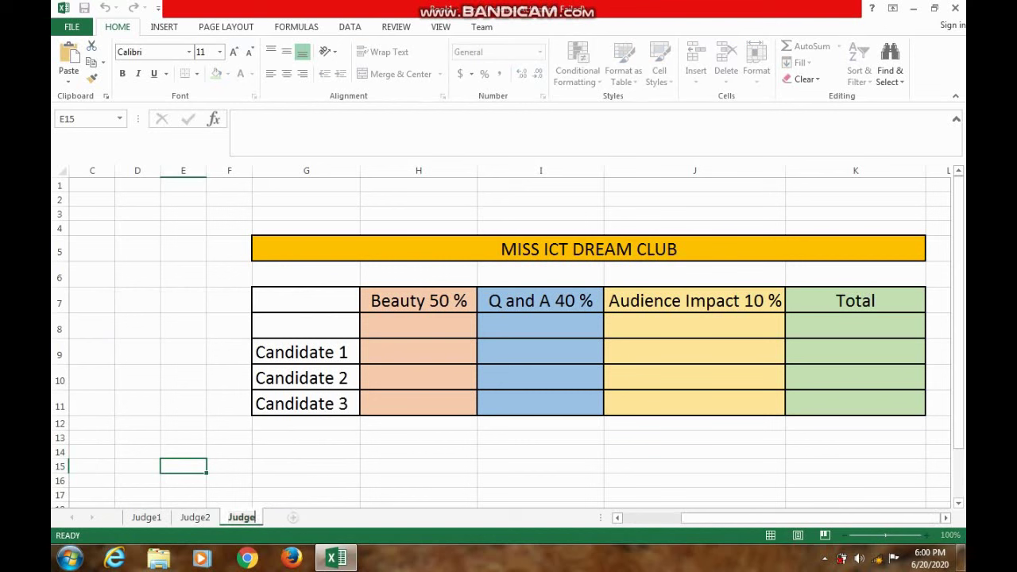
text(3)
click(229, 467)
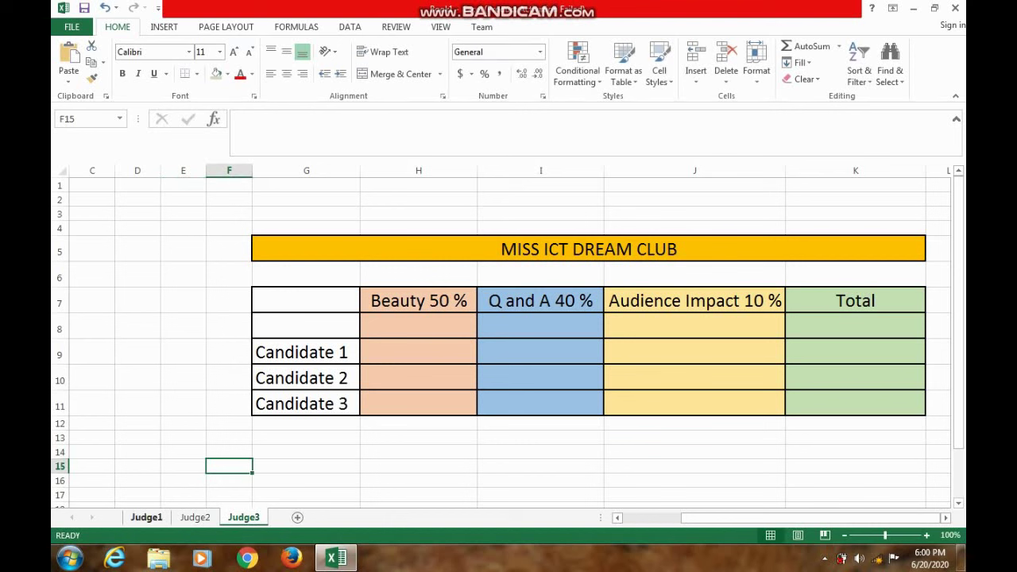
click(147, 517)
key(ctrl+Page_Down)
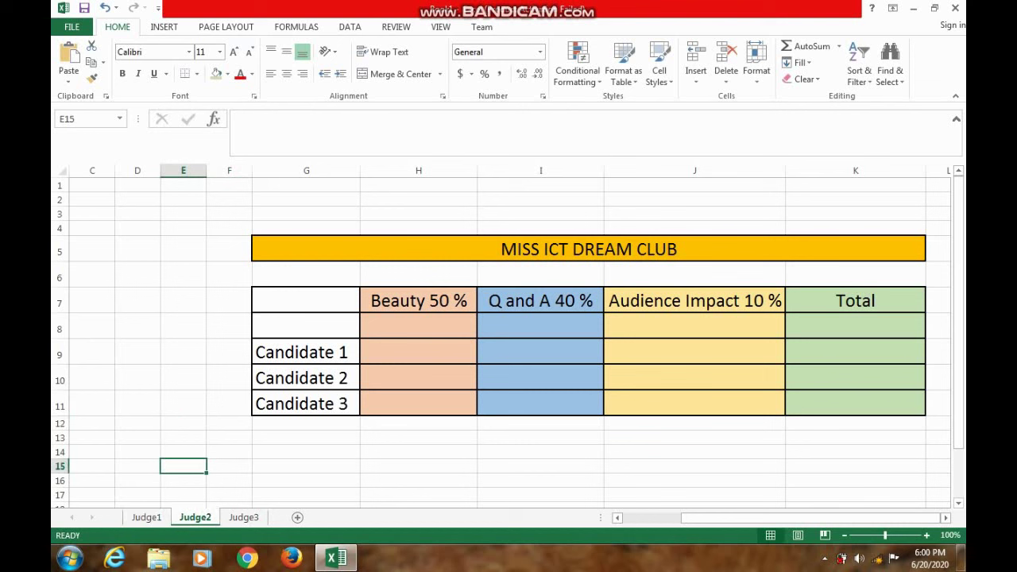
key(ctrl+Page_Down)
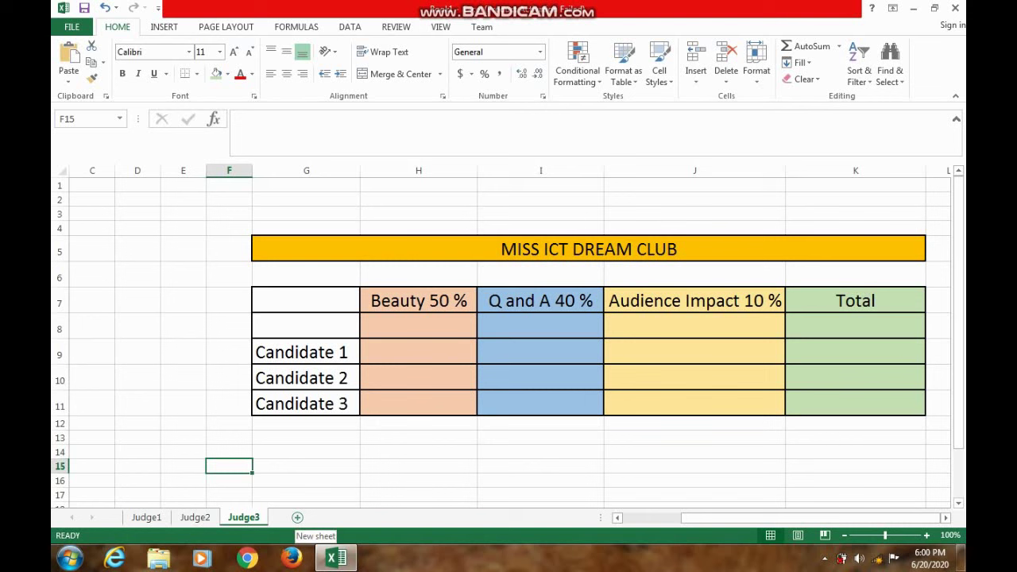
Step: Add a new sheet after Judge3 and rename it to Result
click(297, 518)
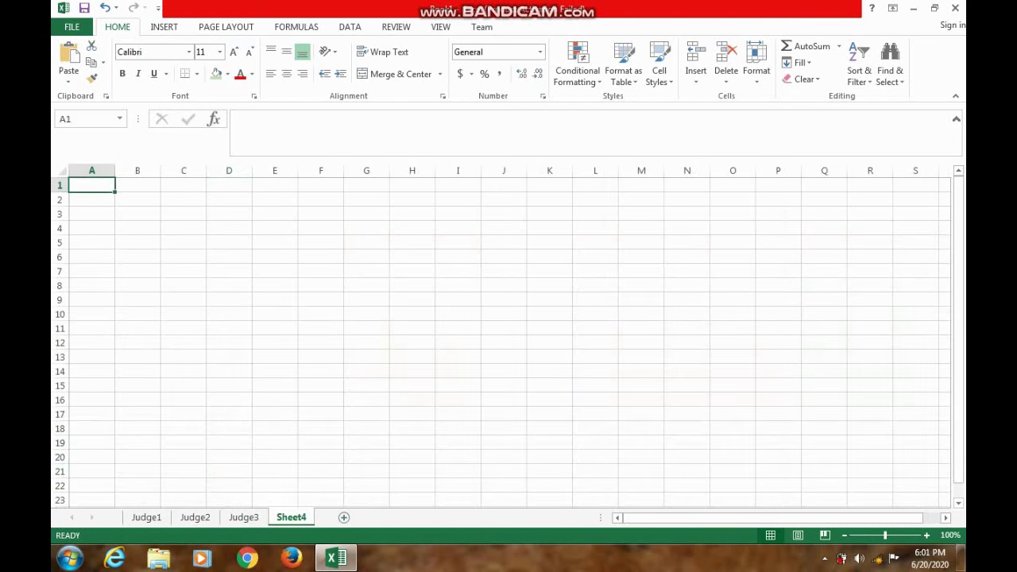
right_click(294, 518)
click(336, 387)
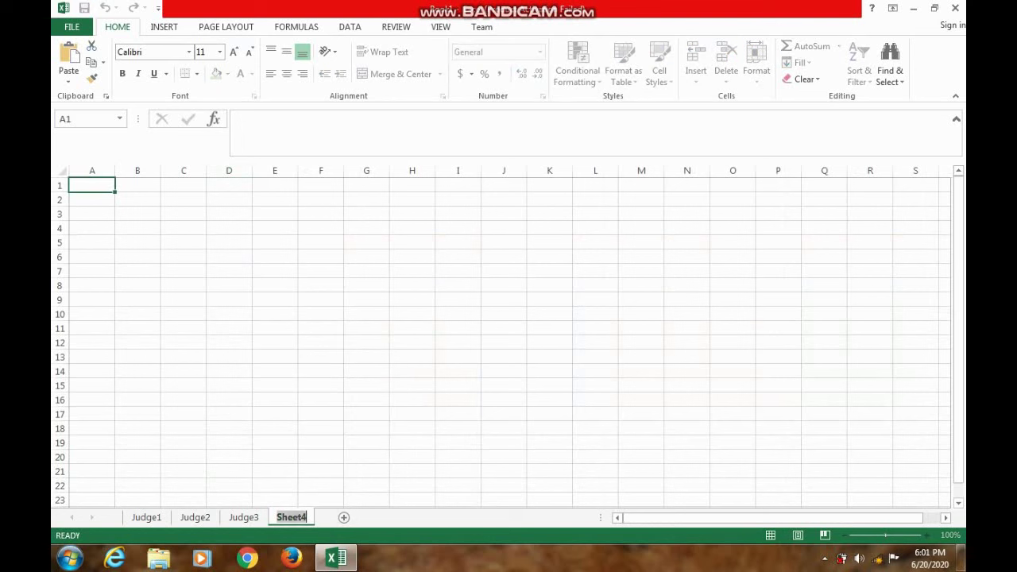
text(Resu)
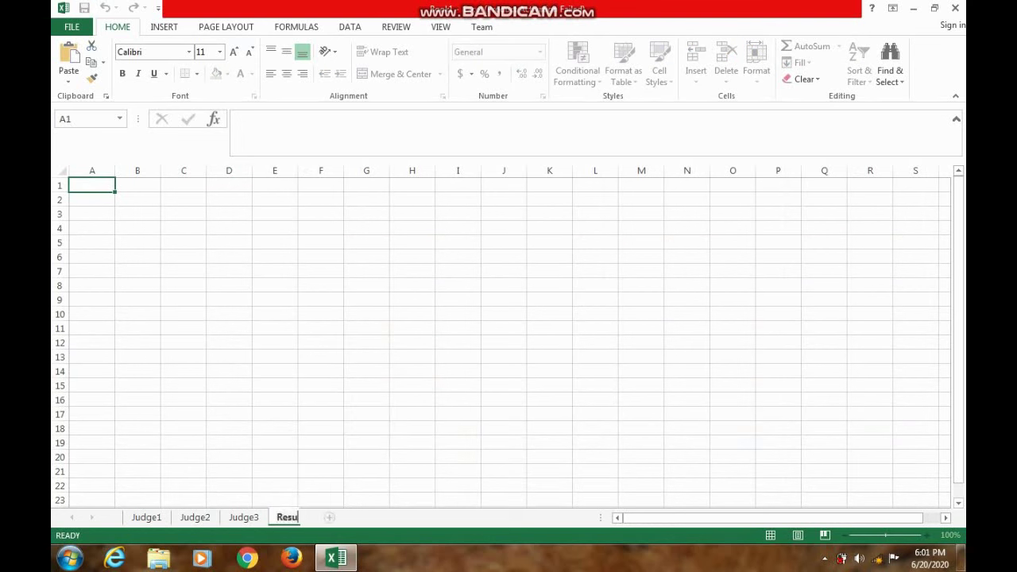
text(lt)
click(366, 342)
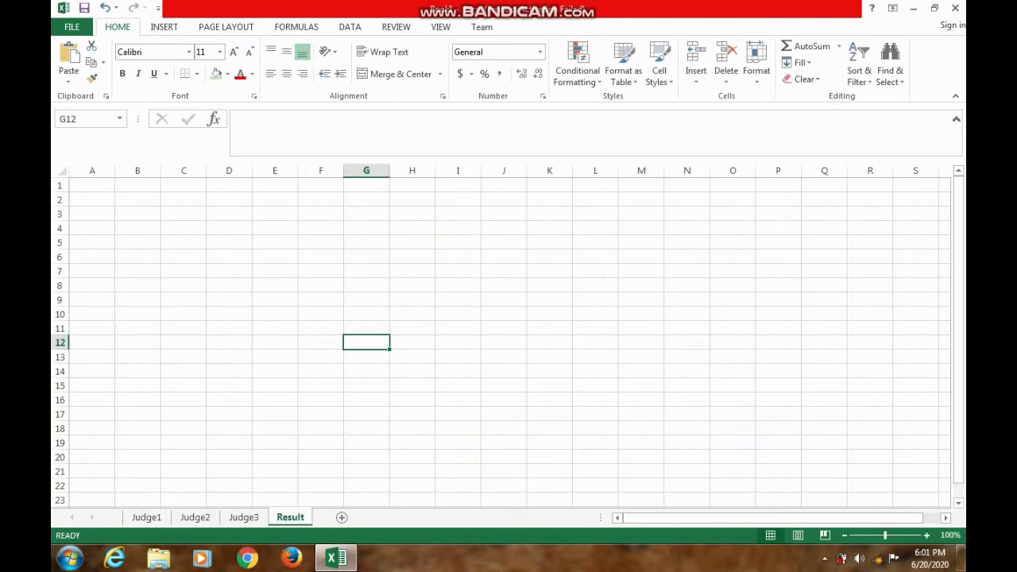
Step: Enter Candidate 1, Candidate 2 and Candidate 3 in F9:F11 and widen column F
click(320, 299)
text(Ca)
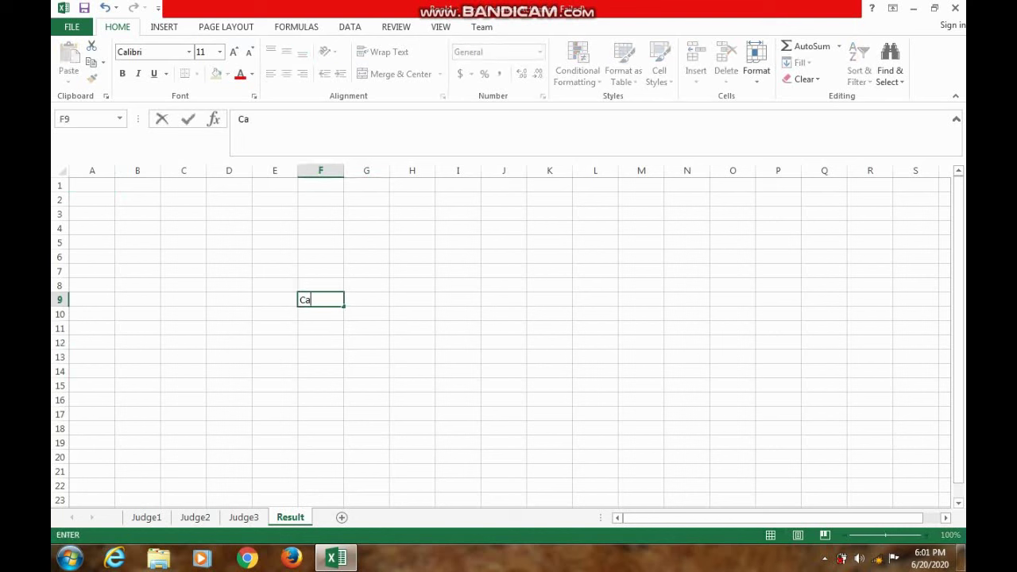
text(ndida)
text(te 1)
key(Return)
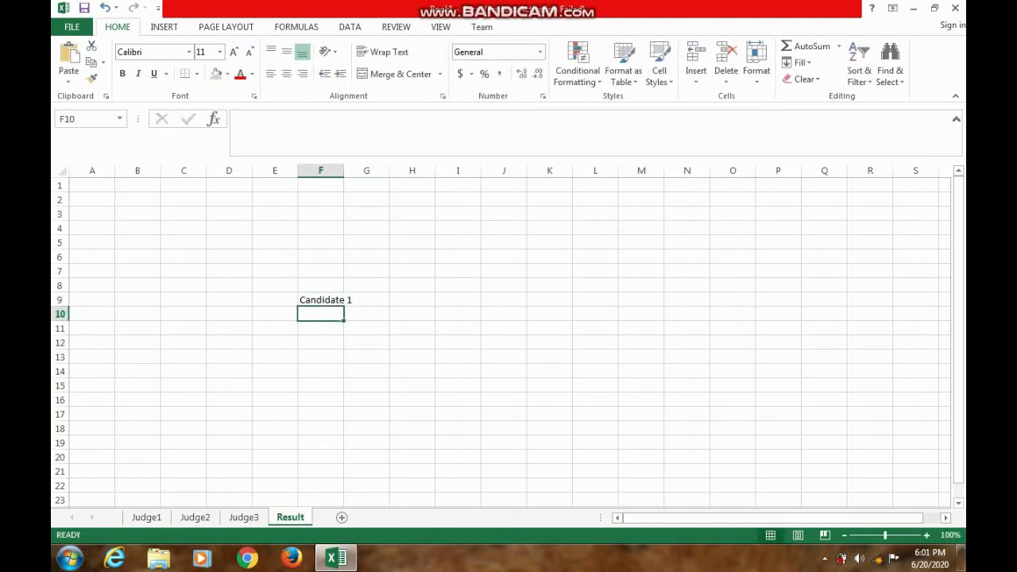
text(Candidate 1)
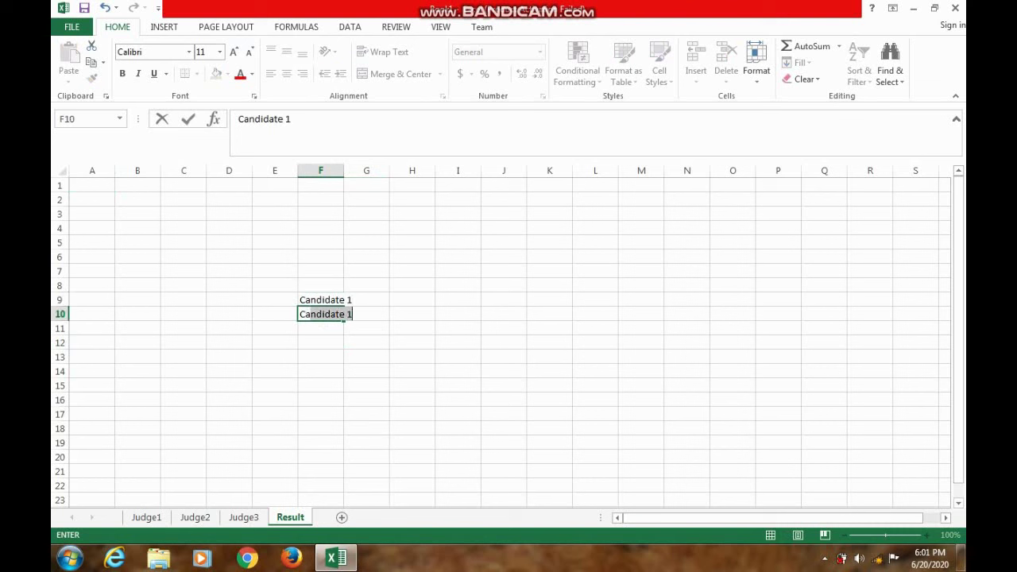
key(F2)
key(BackSpace)
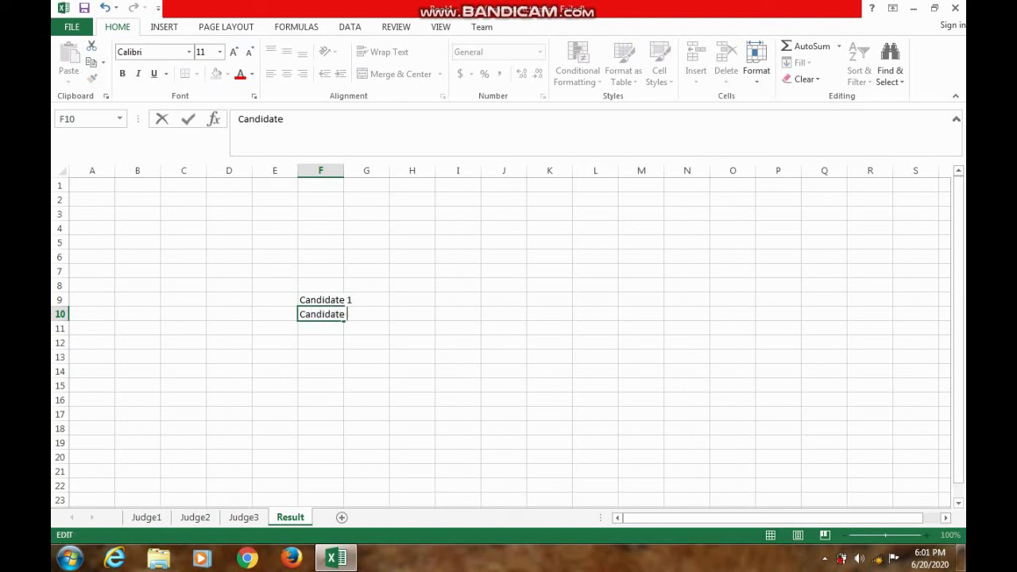
text(2)
key(Return)
text(C)
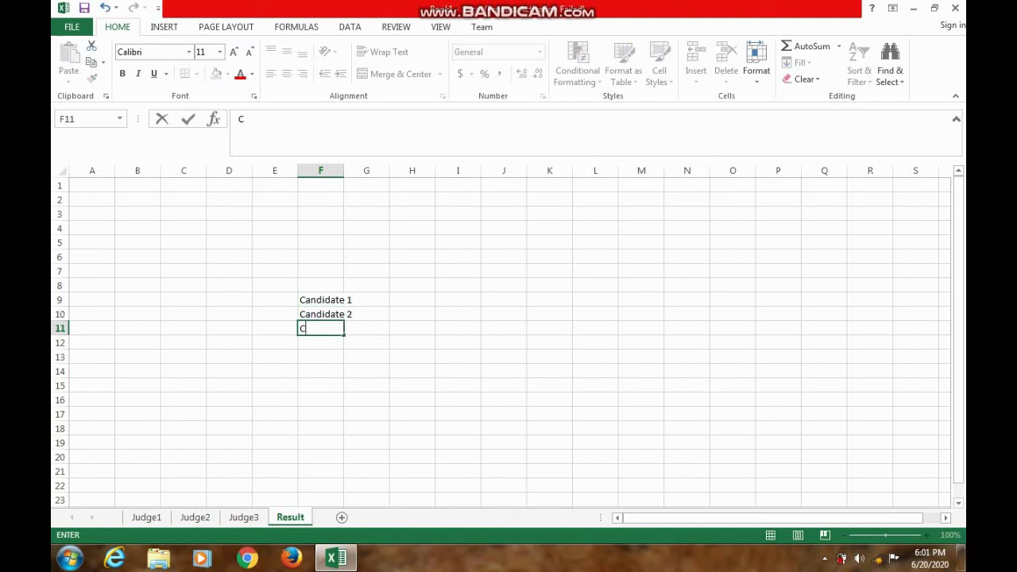
text(andi)
text(date 3)
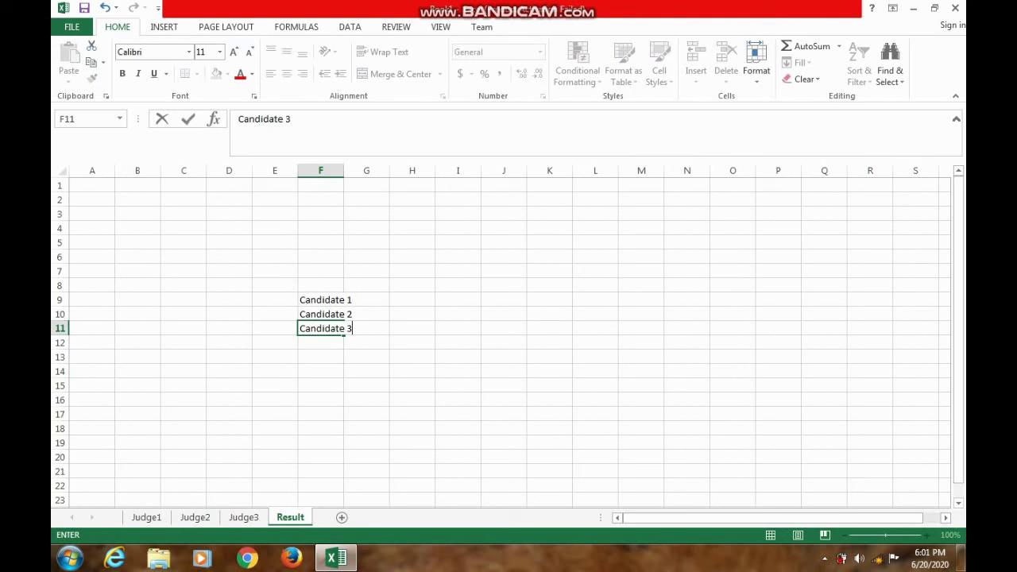
key(Return)
key(Return)
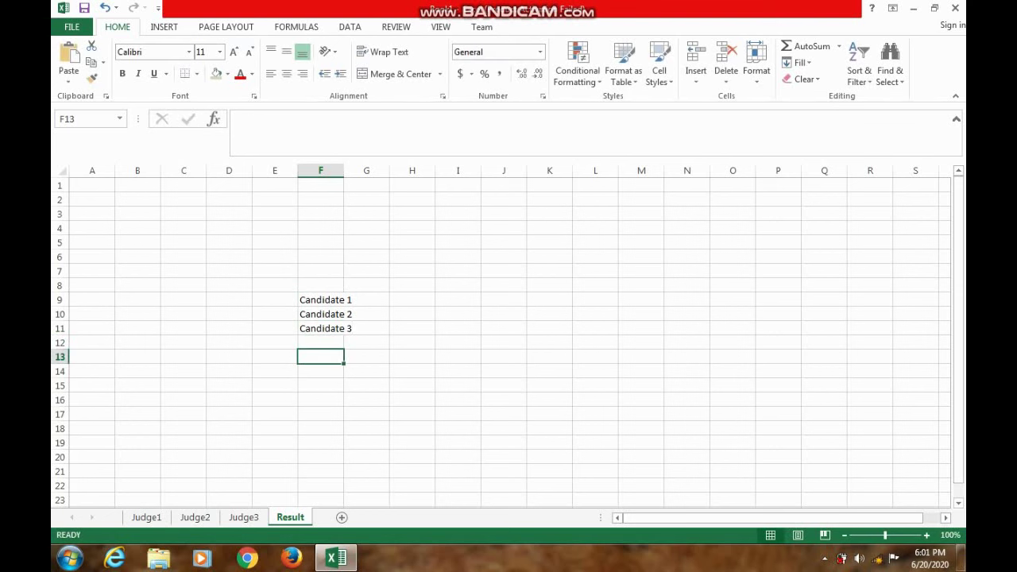
drag(343, 170, 388, 170)
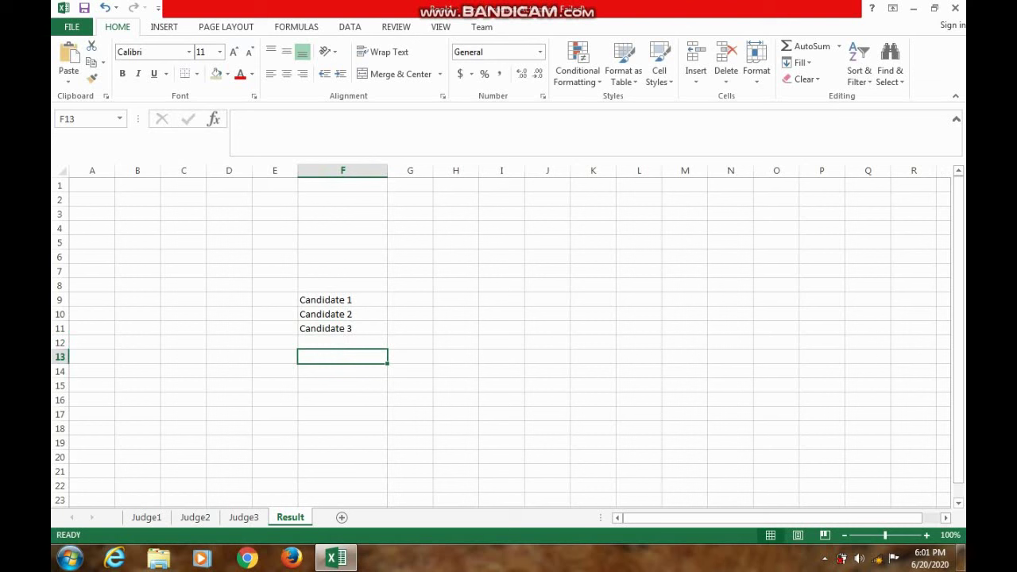
Step: Enter headings Judge 1, Judge 2, Judge 3 in G7:I7 and Average in J7
click(410, 271)
text(Ju)
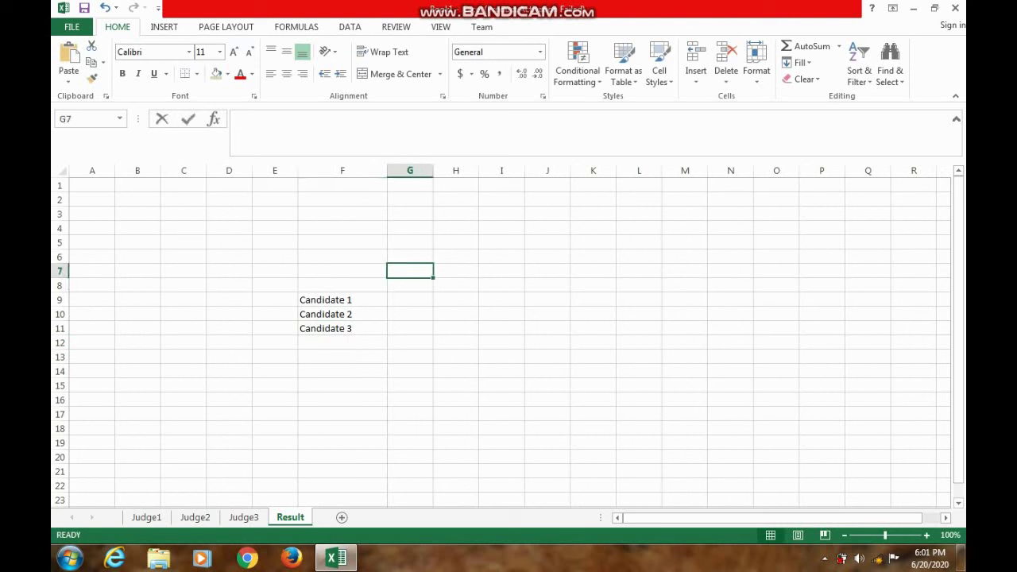
text(dge )
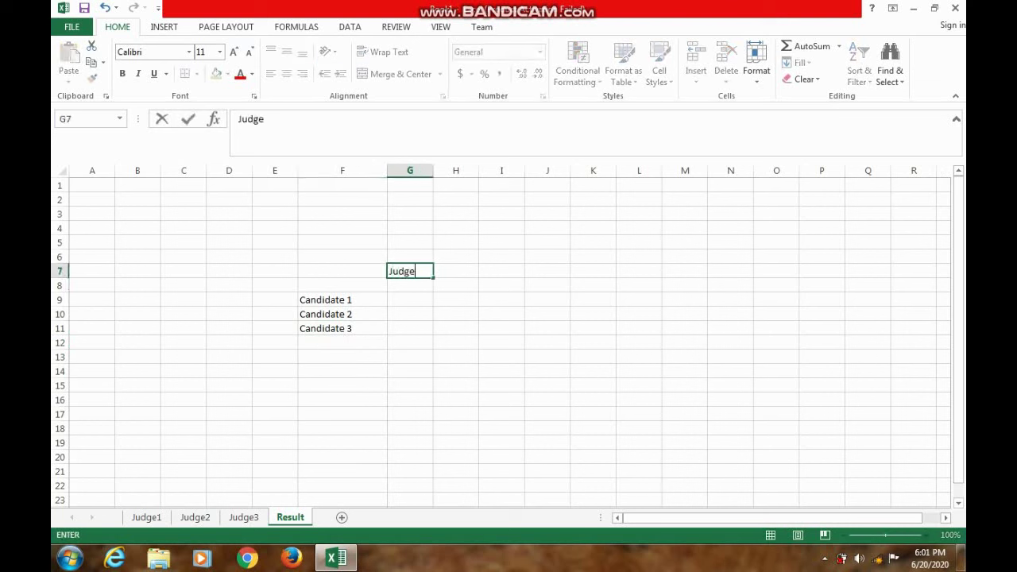
text(1)
key(Tab)
text(JU)
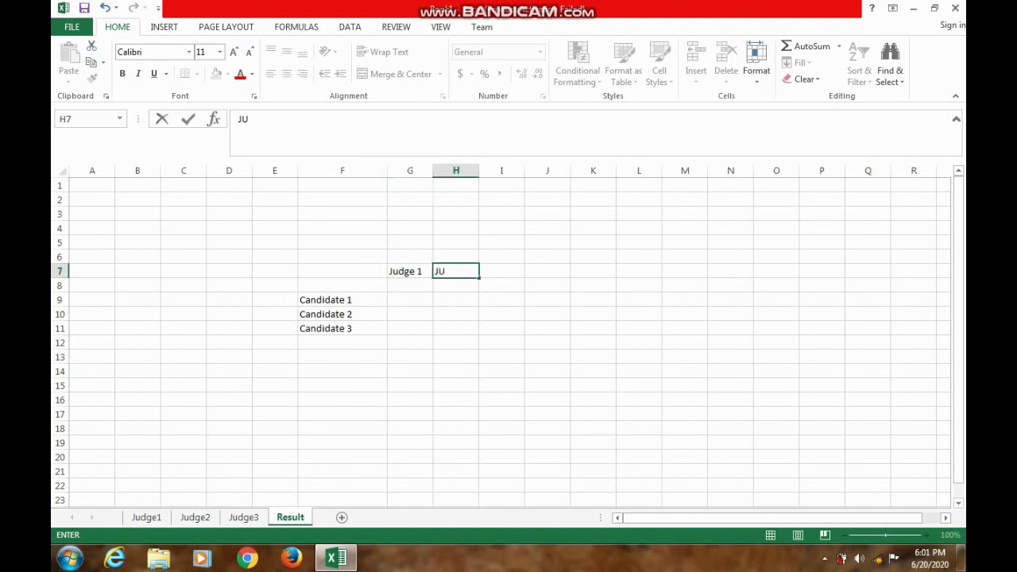
key(BackSpace)
text(udge 2)
key(Tab)
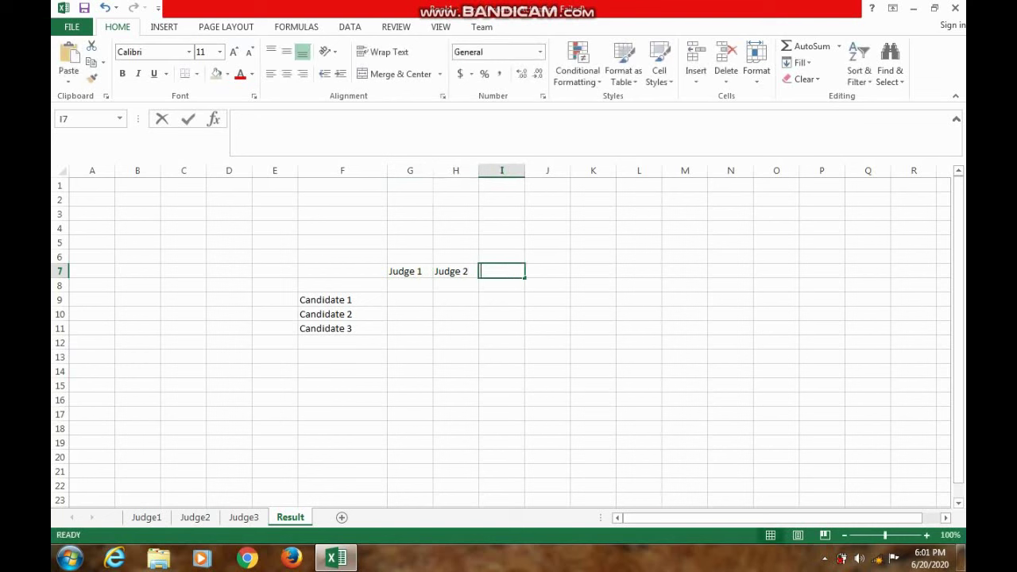
text(Judge )
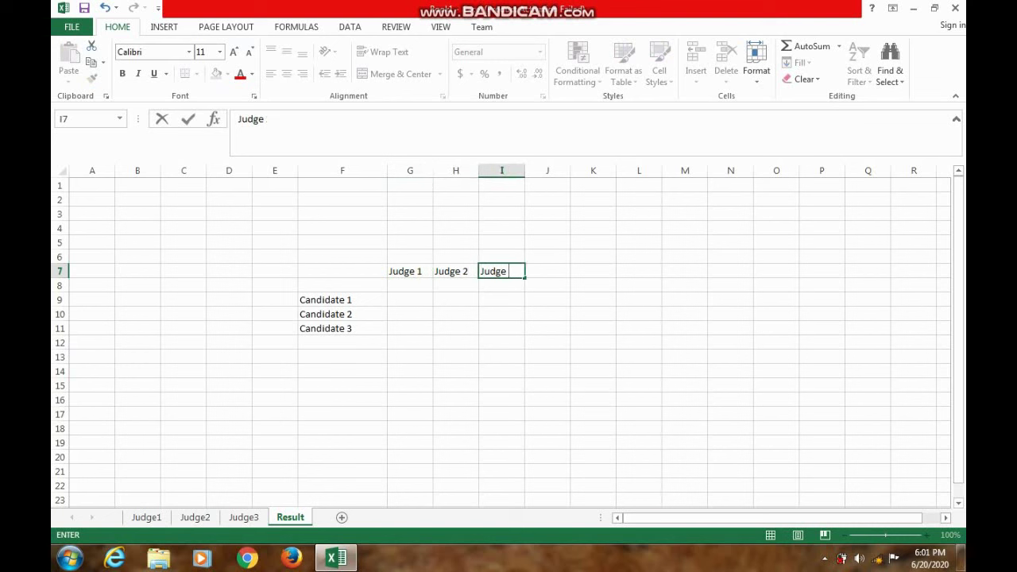
text(3)
click(502, 314)
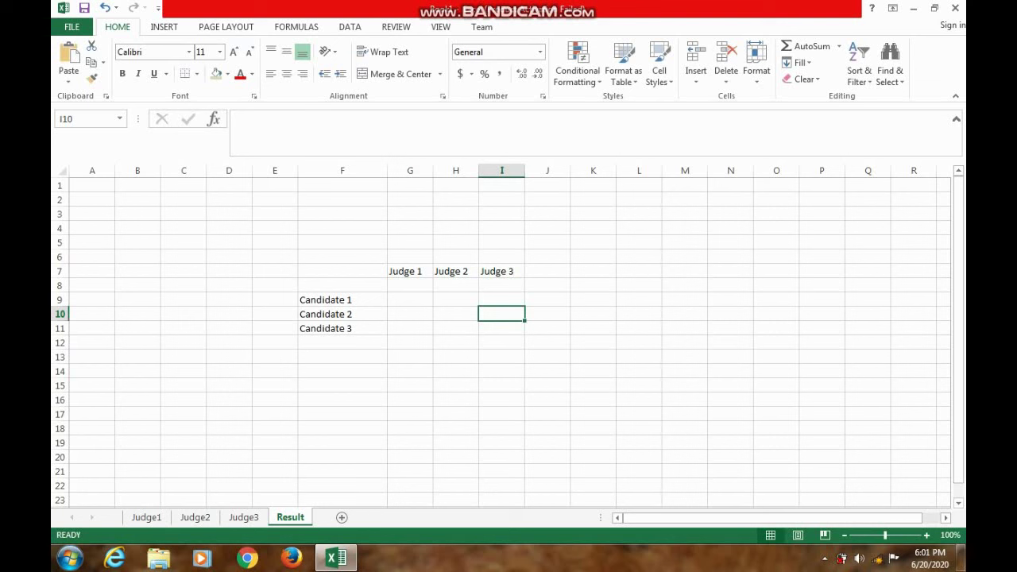
click(548, 271)
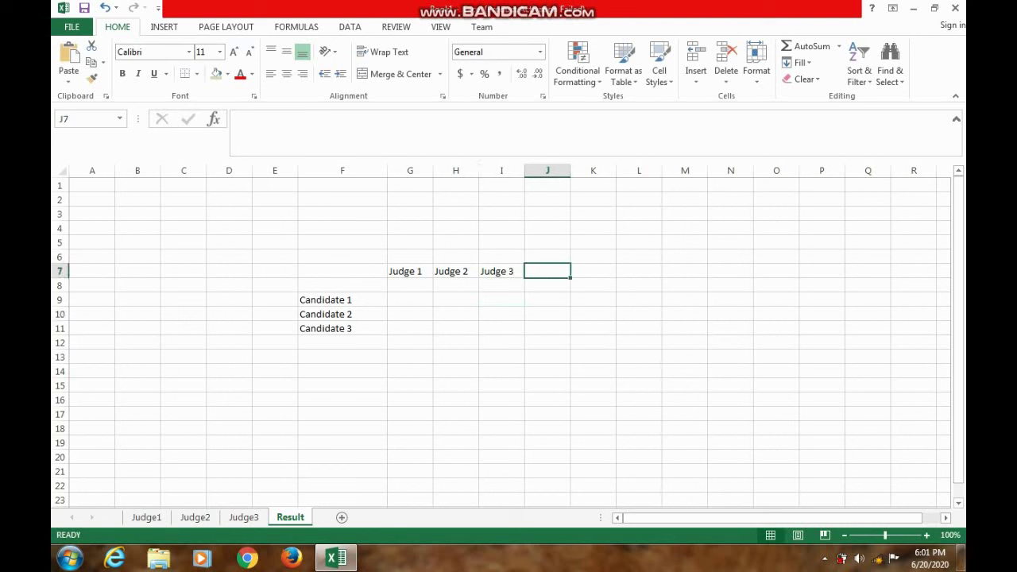
text(Averag)
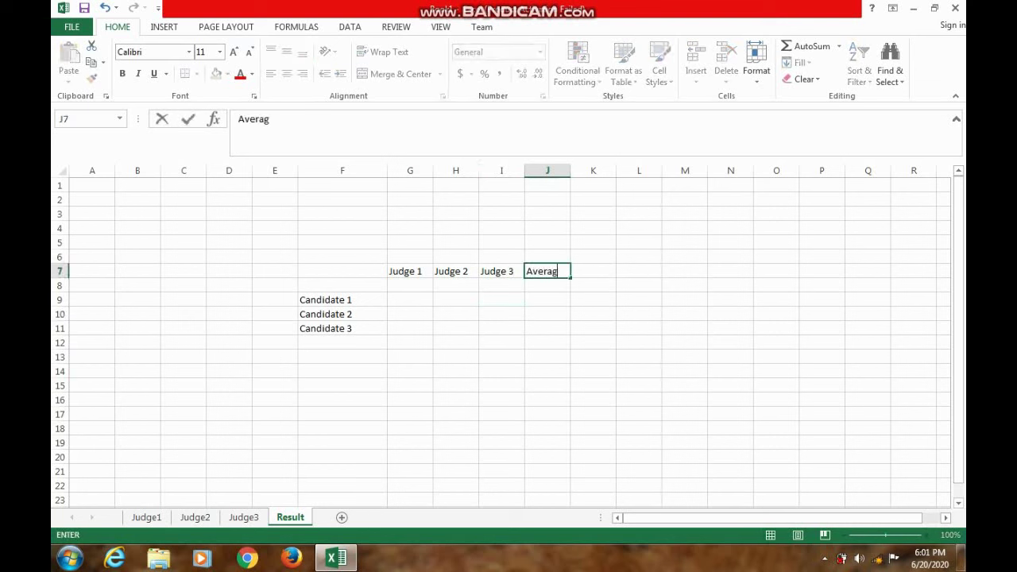
text(e)
click(501, 314)
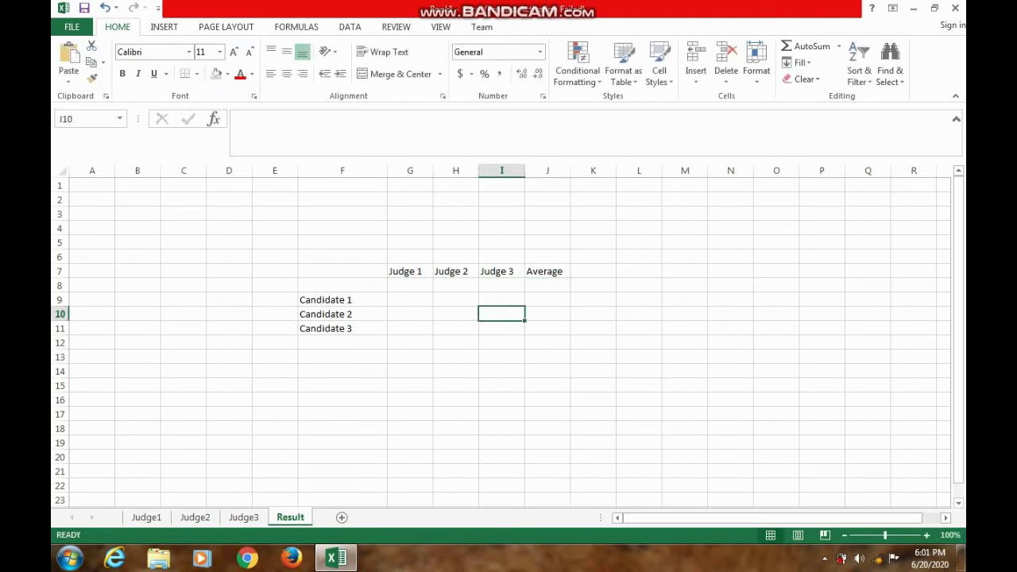
Step: Set the font size of table F7:J11 to 22
drag(343, 271, 548, 328)
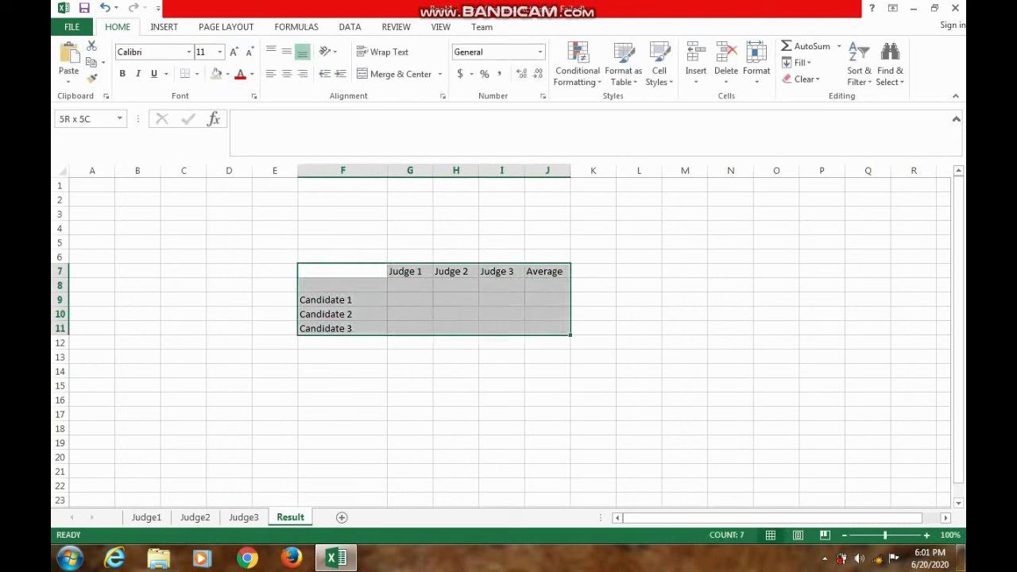
click(220, 52)
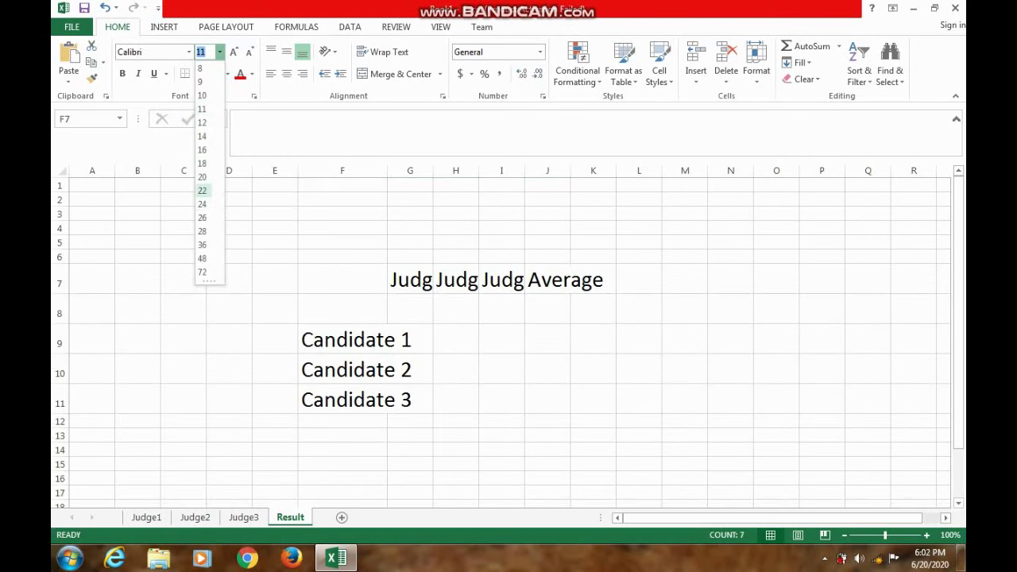
click(203, 190)
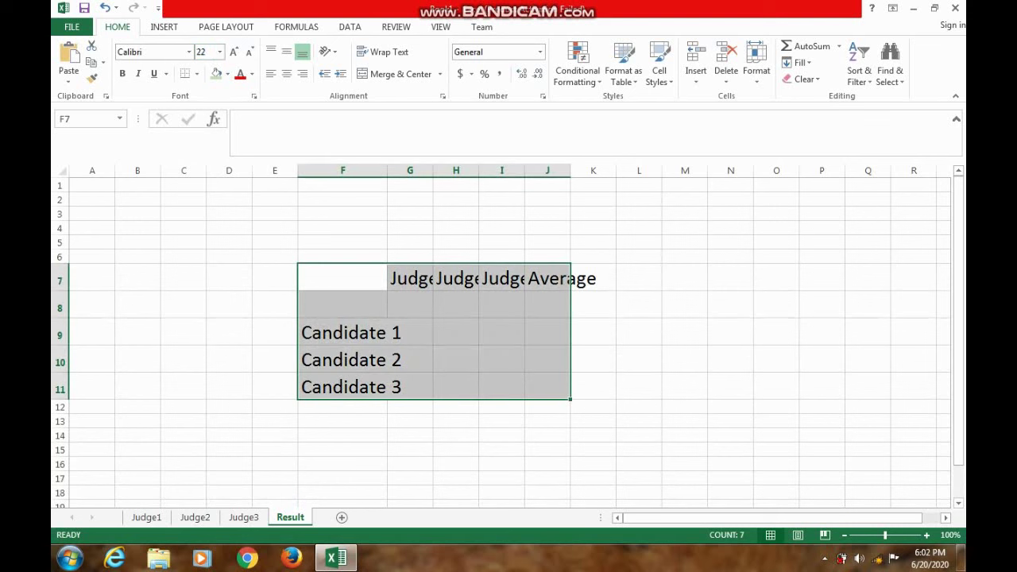
Step: Widen columns G and F so headings and names fit, then reselect F7:J11
drag(433, 170, 761, 170)
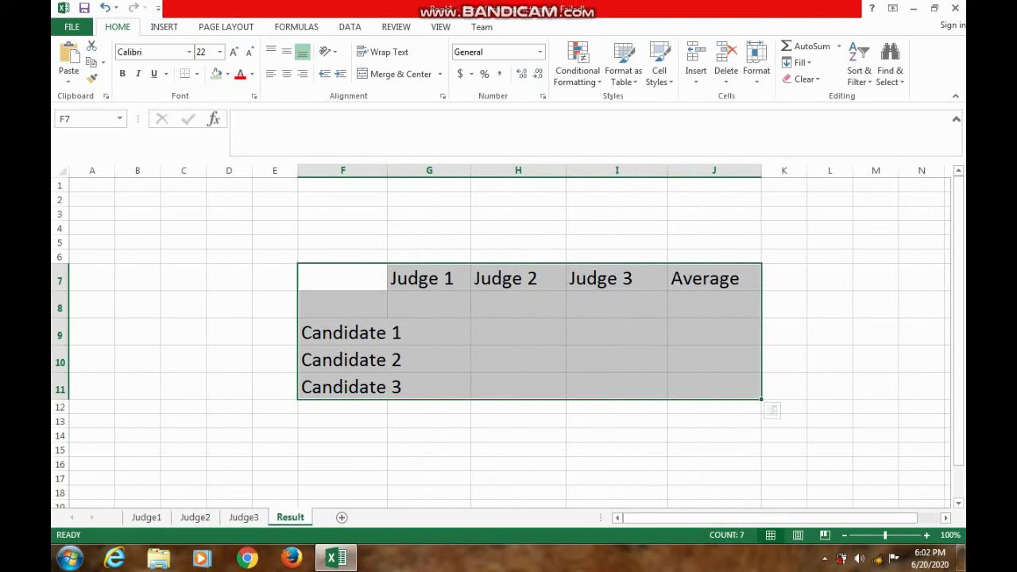
drag(388, 170, 414, 170)
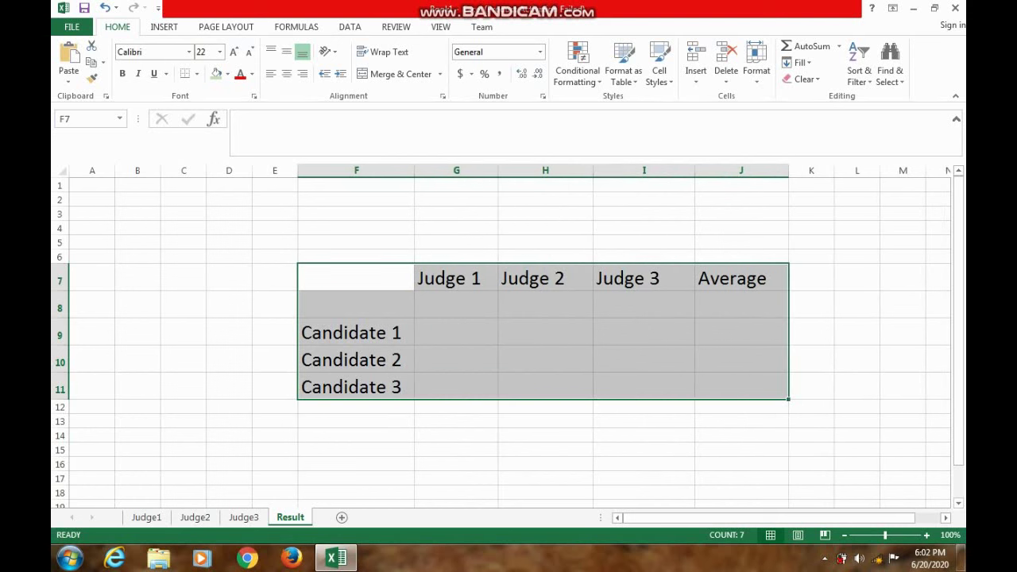
click(456, 359)
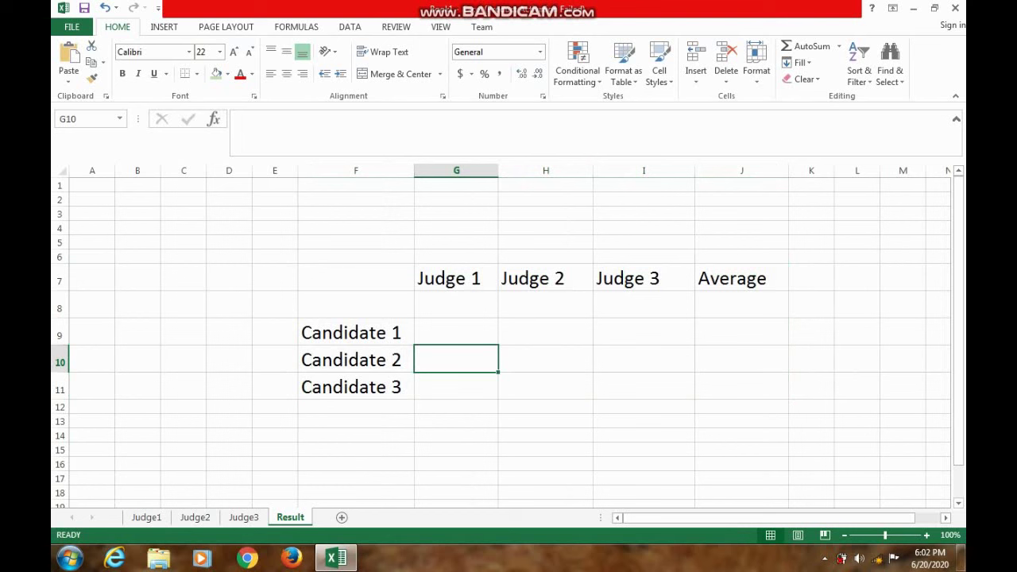
mouse_move(356, 278)
mouse_down()
mouse_move(739, 387)
mouse_move(739, 360)
mouse_up()
click(644, 359)
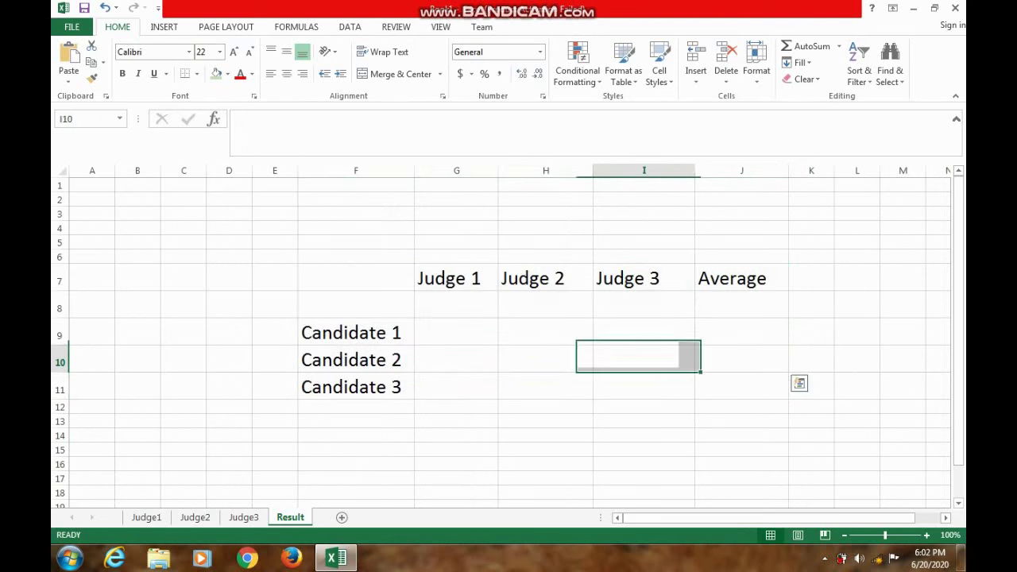
mouse_move(356, 278)
mouse_down()
mouse_move(545, 387)
mouse_move(739, 387)
mouse_up()
Step: Apply solid Outline and Inside borders to F7:J11 via Format Cells
right_click(707, 349)
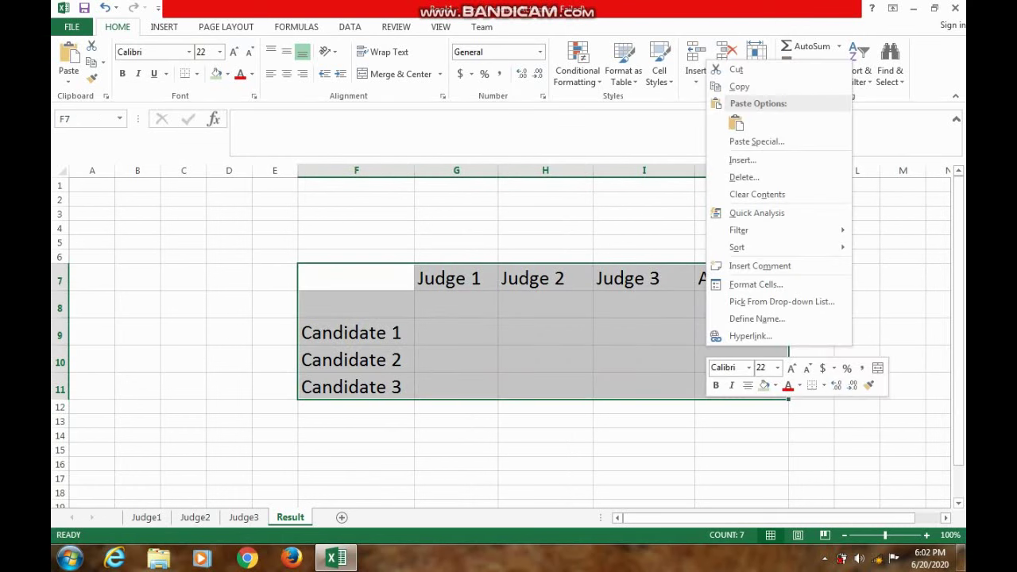
click(755, 285)
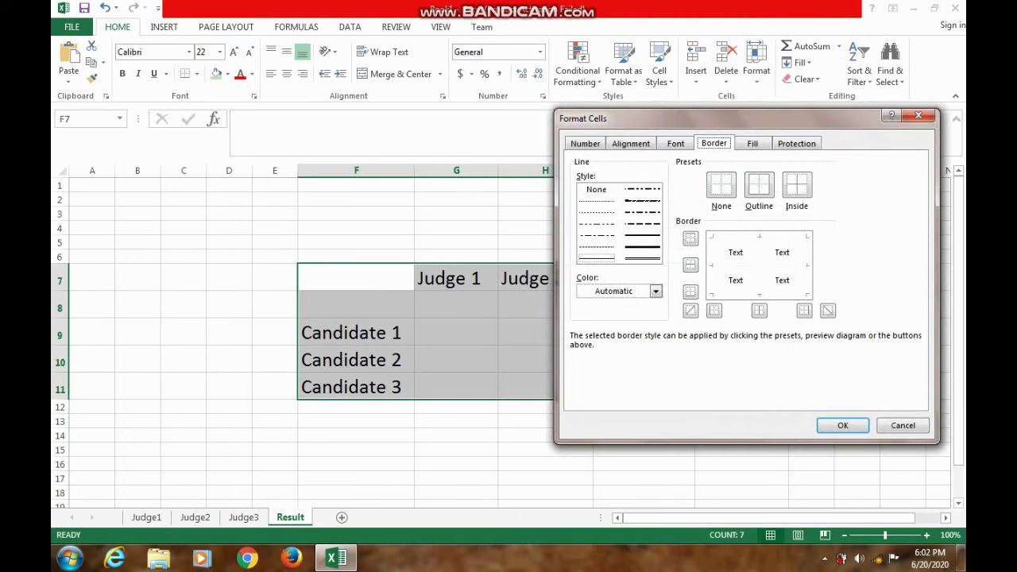
click(642, 235)
click(759, 185)
click(797, 184)
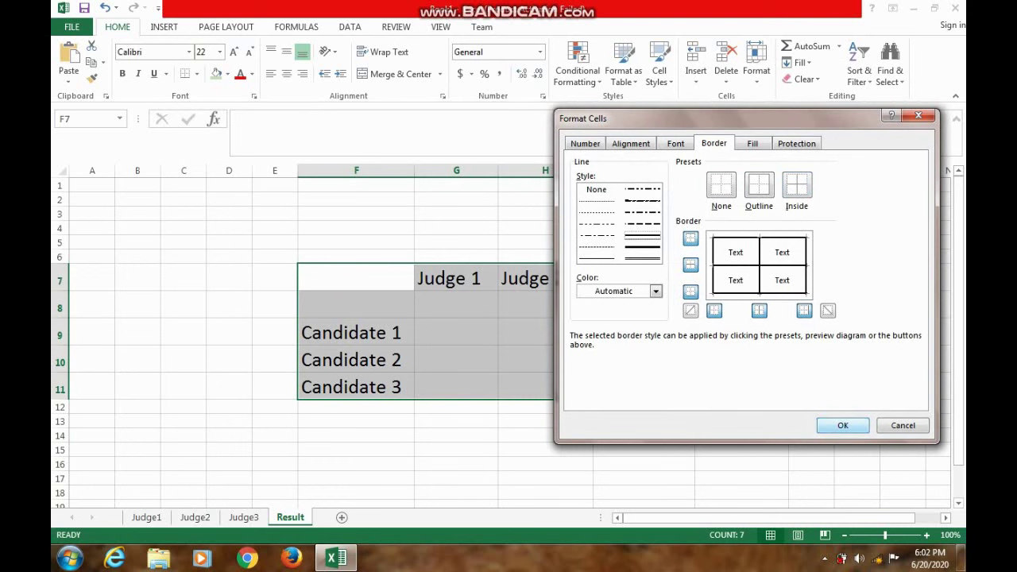
click(842, 425)
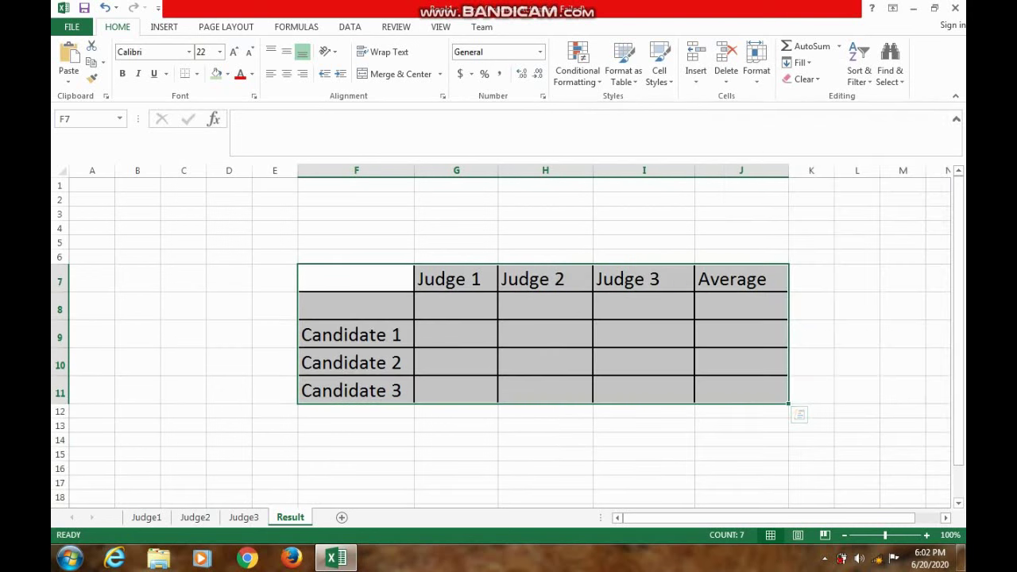
click(644, 426)
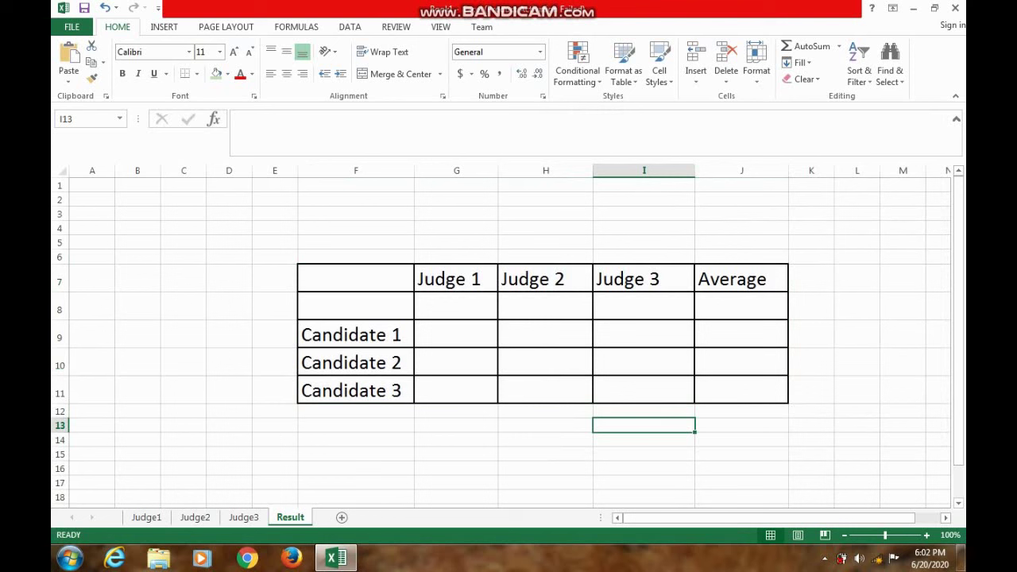
click(456, 279)
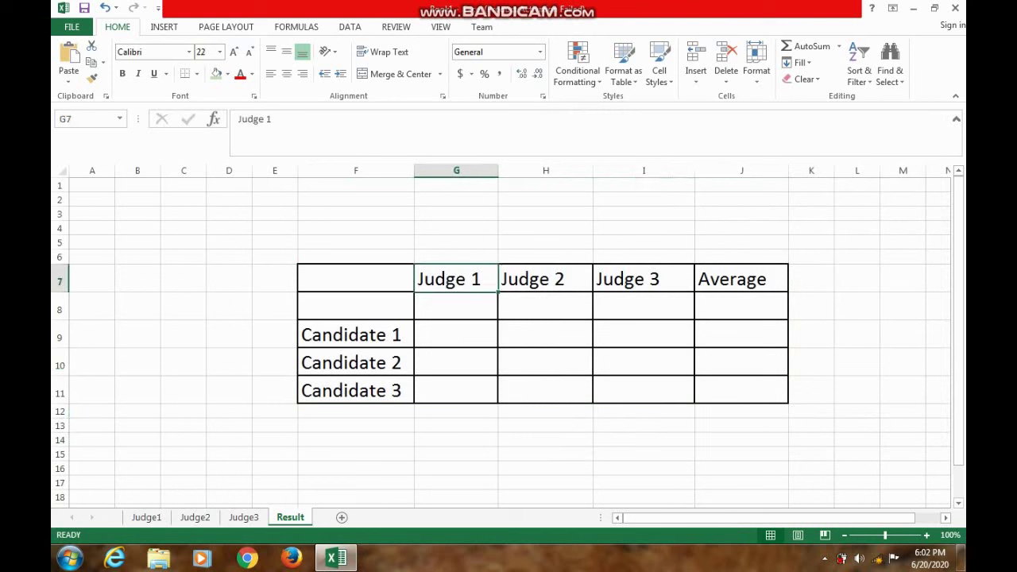
Step: Fill G7:G11 orange, H7:H11 light blue and I7:I11 light orange
drag(456, 279, 456, 390)
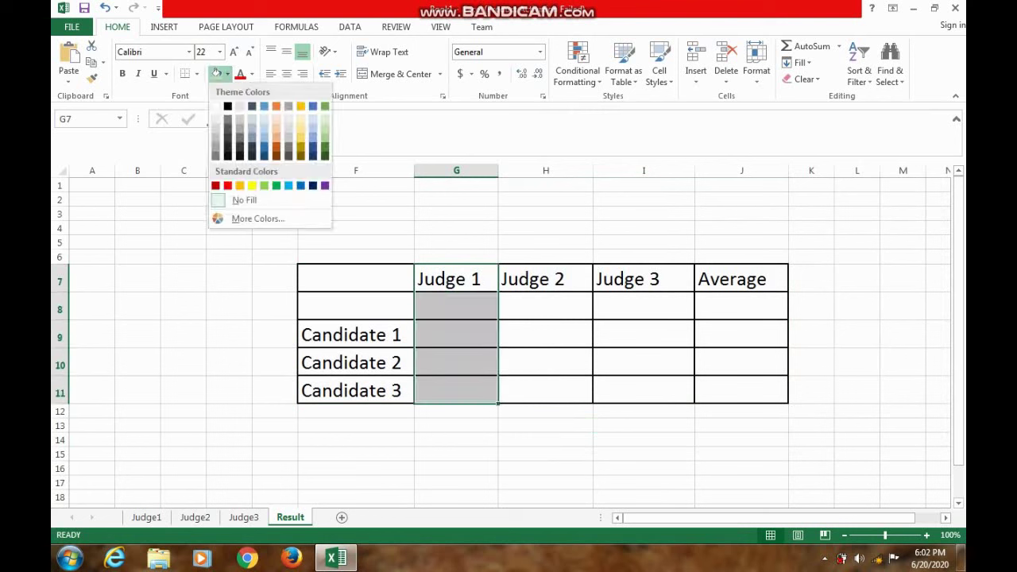
click(228, 73)
click(276, 105)
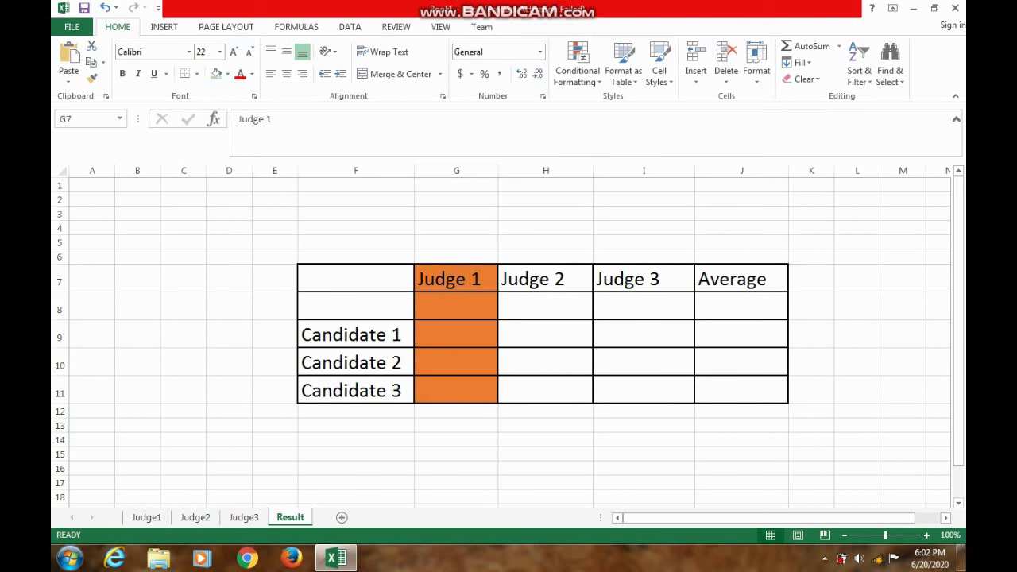
drag(545, 279, 545, 390)
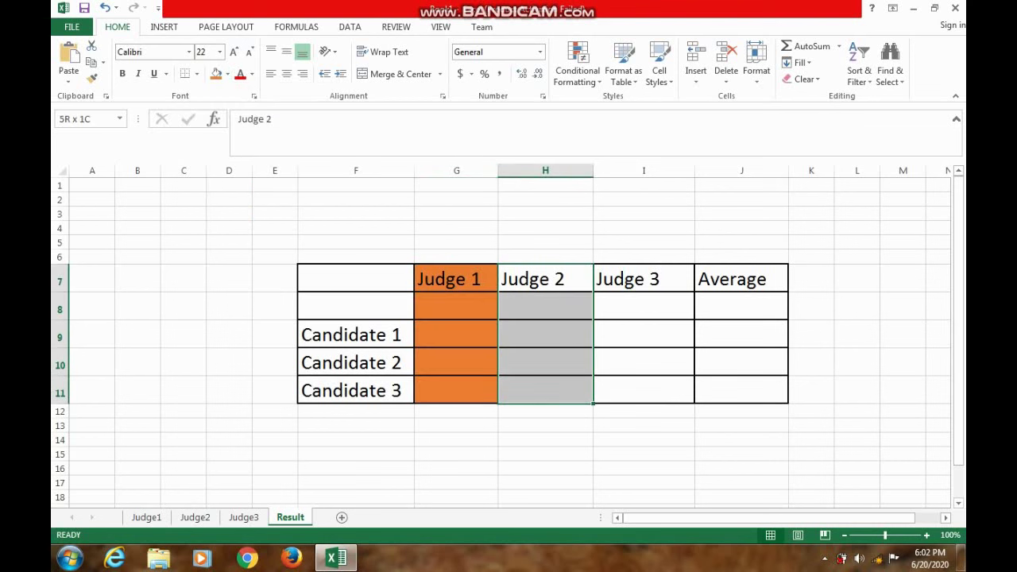
click(227, 73)
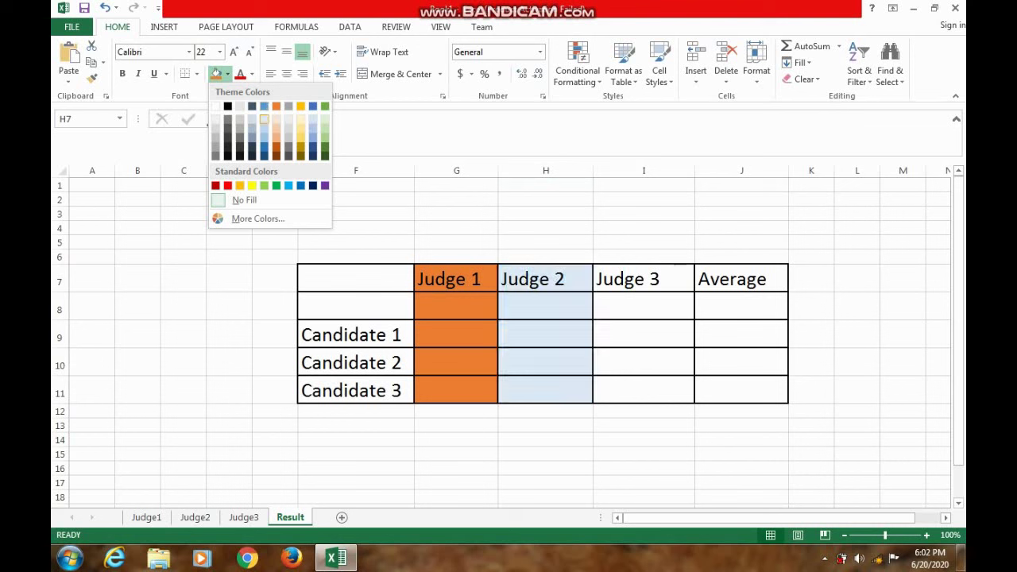
click(264, 119)
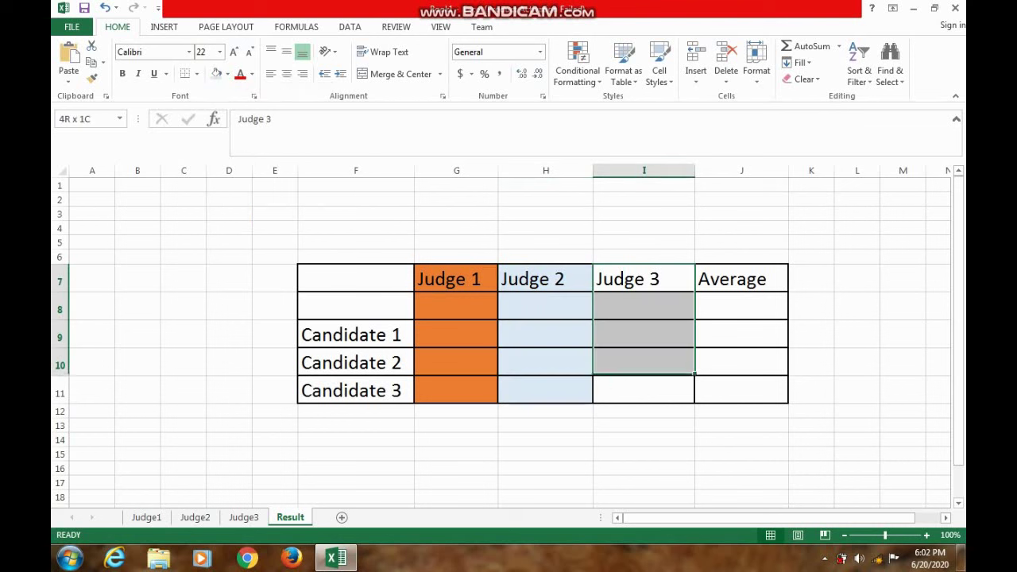
drag(644, 279, 643, 389)
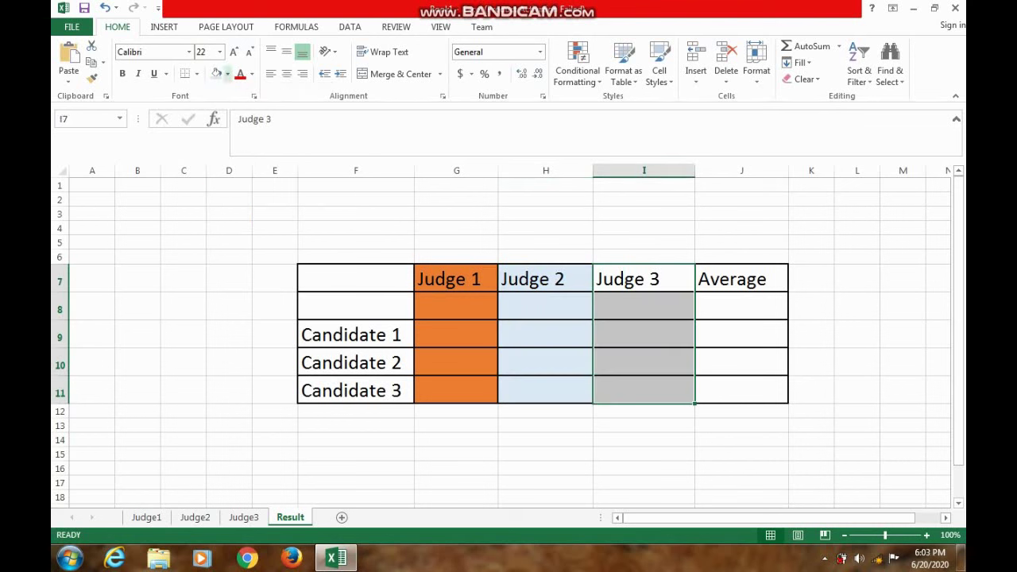
click(227, 74)
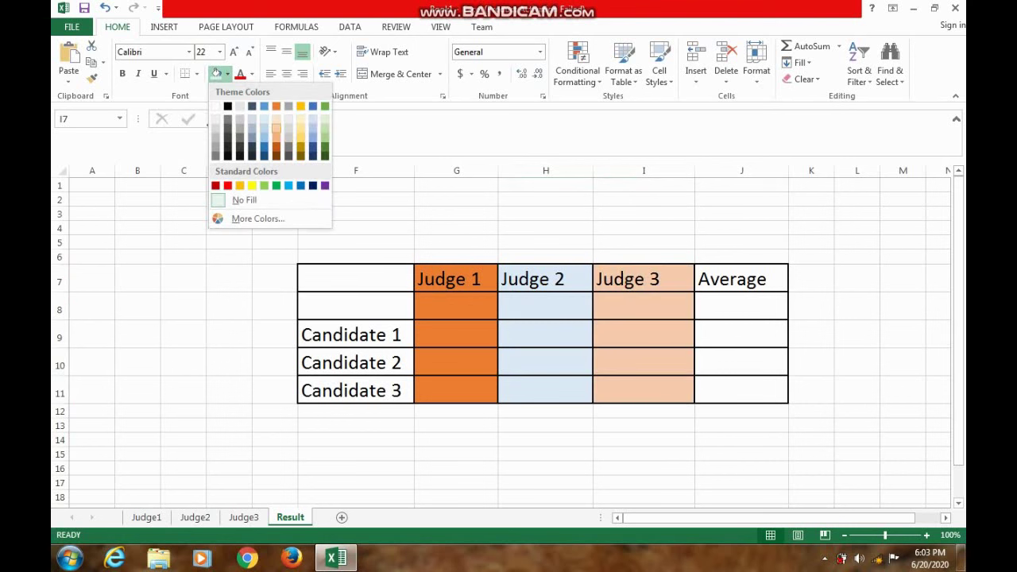
click(276, 127)
click(456, 468)
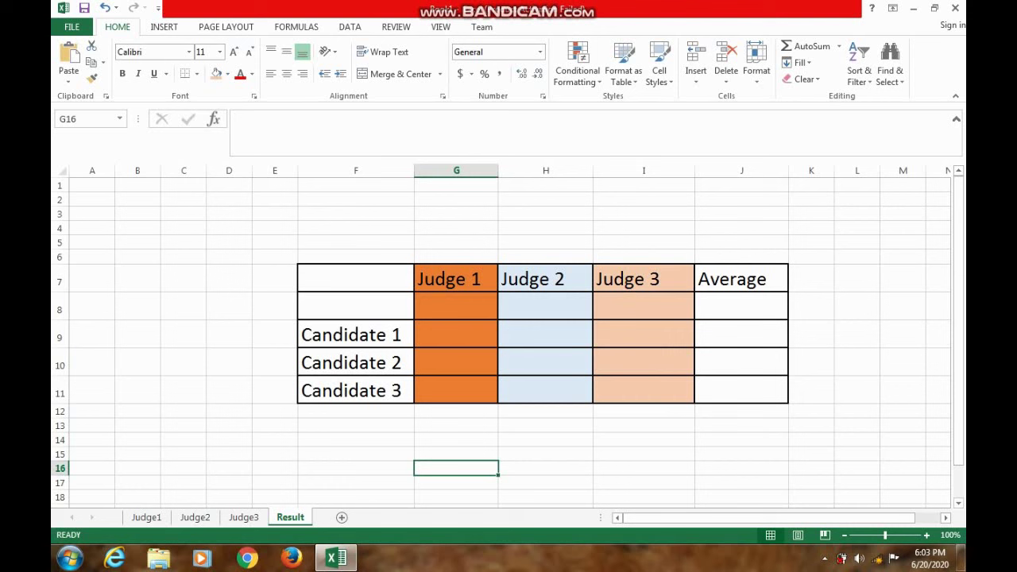
click(146, 518)
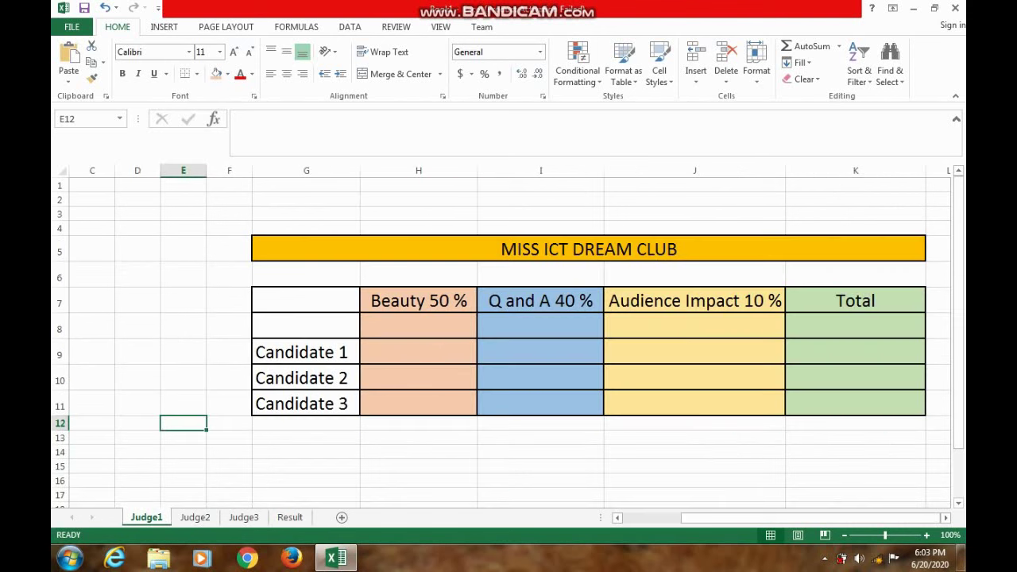
click(194, 518)
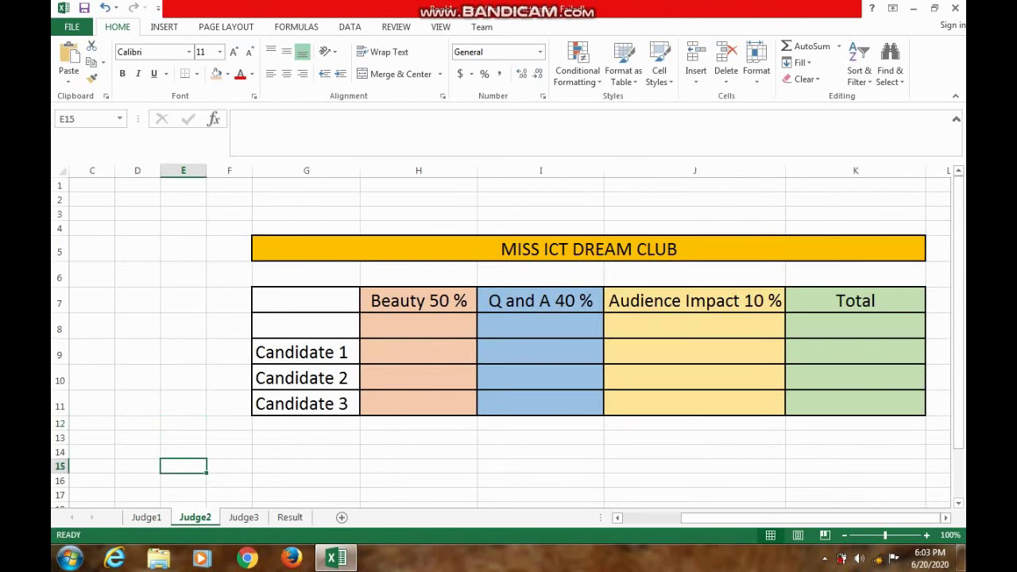
click(243, 517)
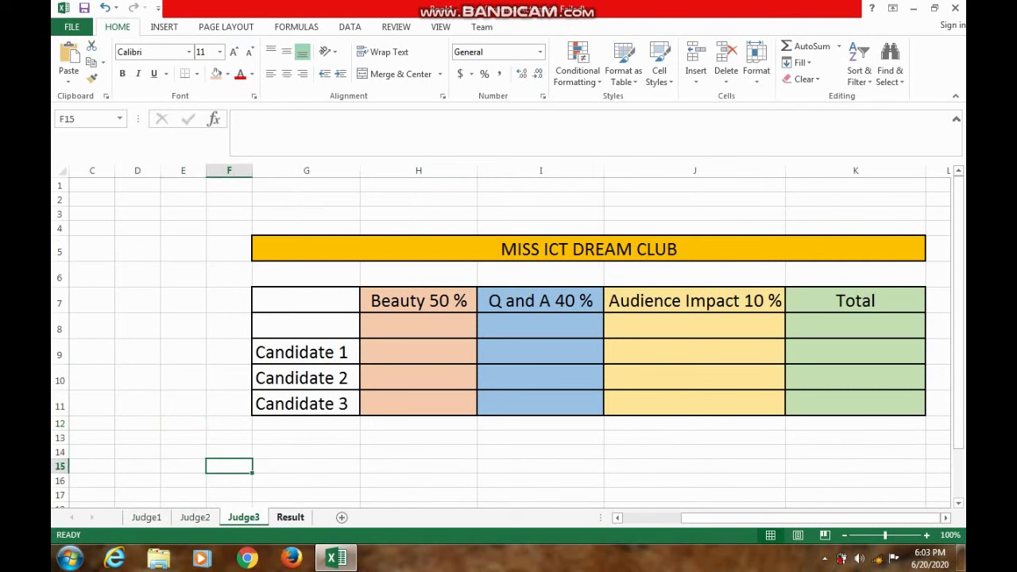
click(291, 517)
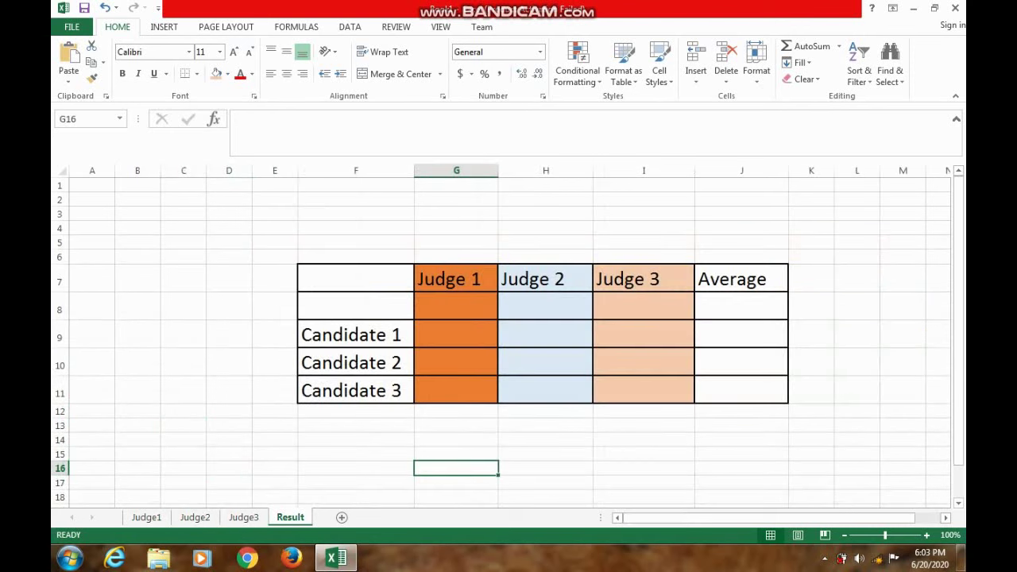
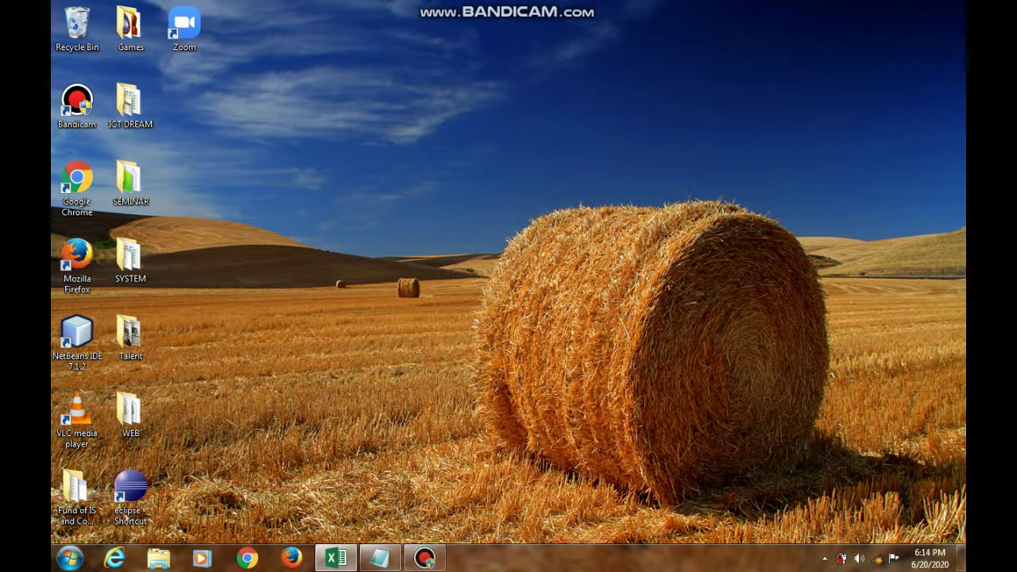
Step: Minimize the recorder window and switch back to the MISS ICT DREAM CLUB workbook
key(super+Down)
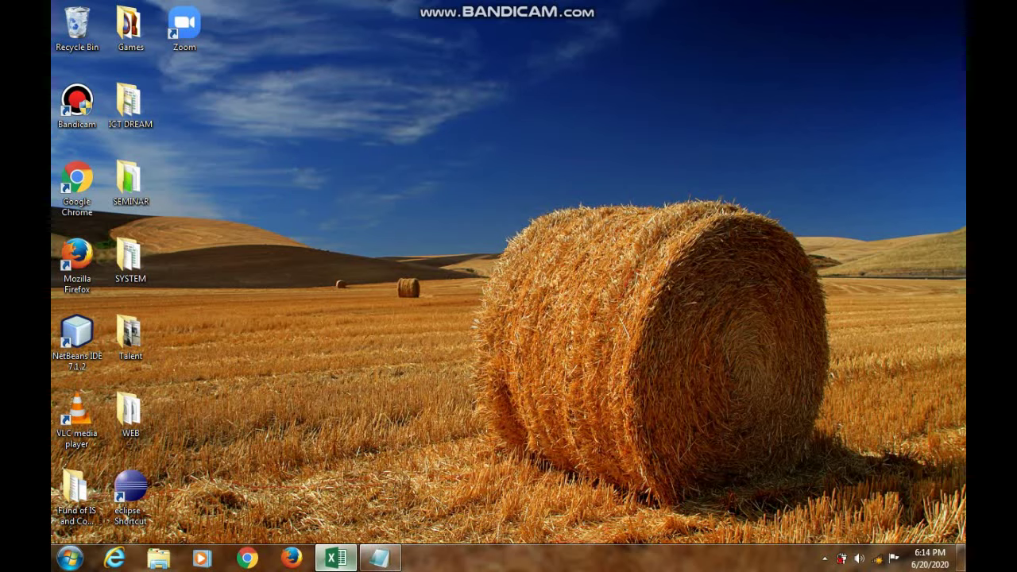
key(alt+Tab)
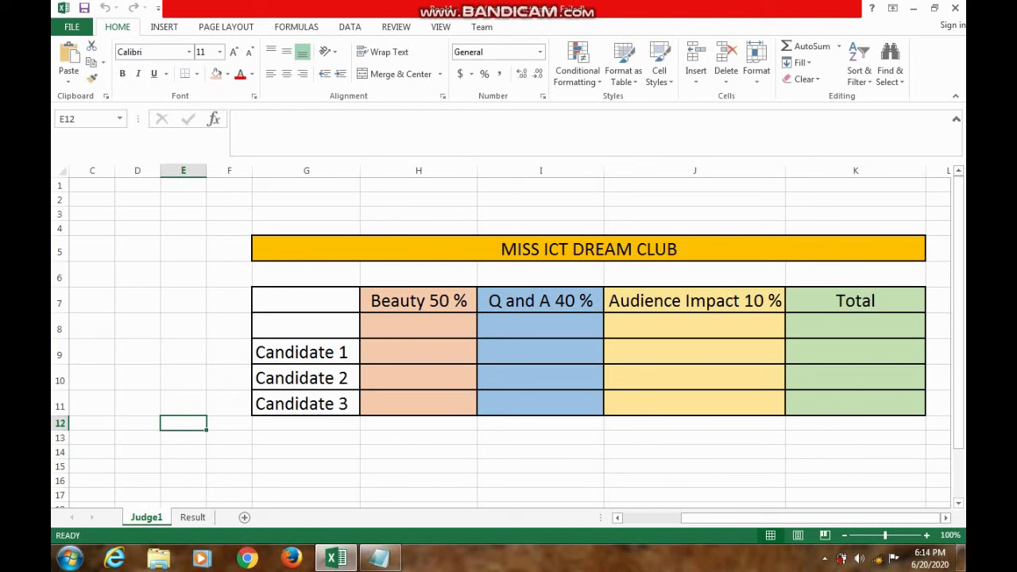
Step: Enter a Beauty score of 50 in H9 and fill it down to all three candidates
click(418, 352)
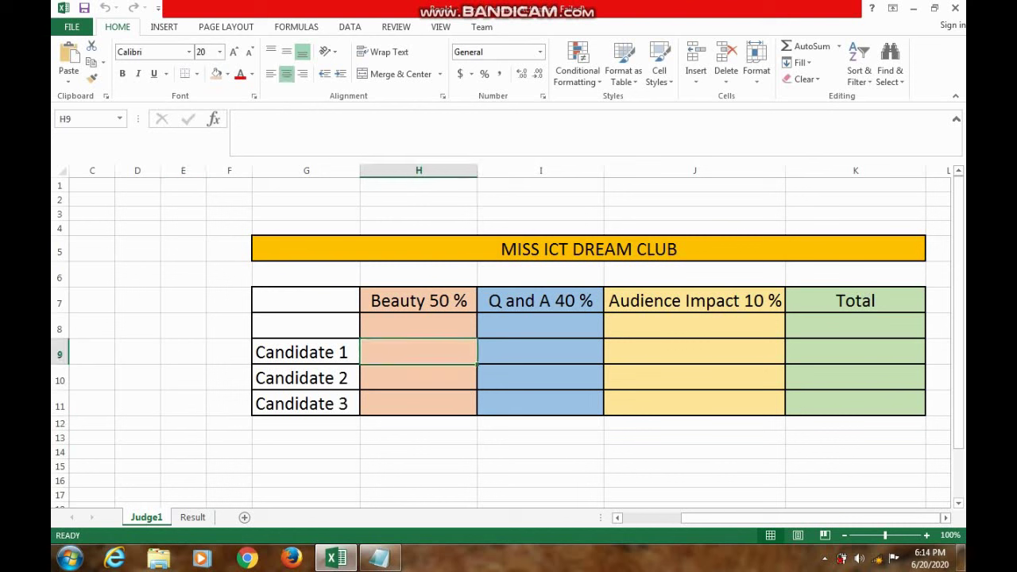
text(50)
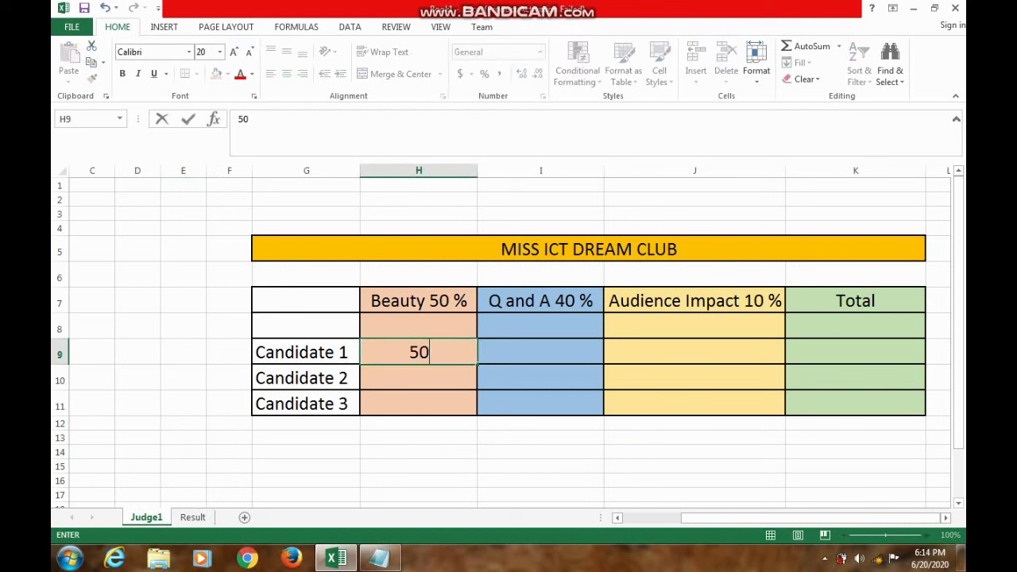
key(Return)
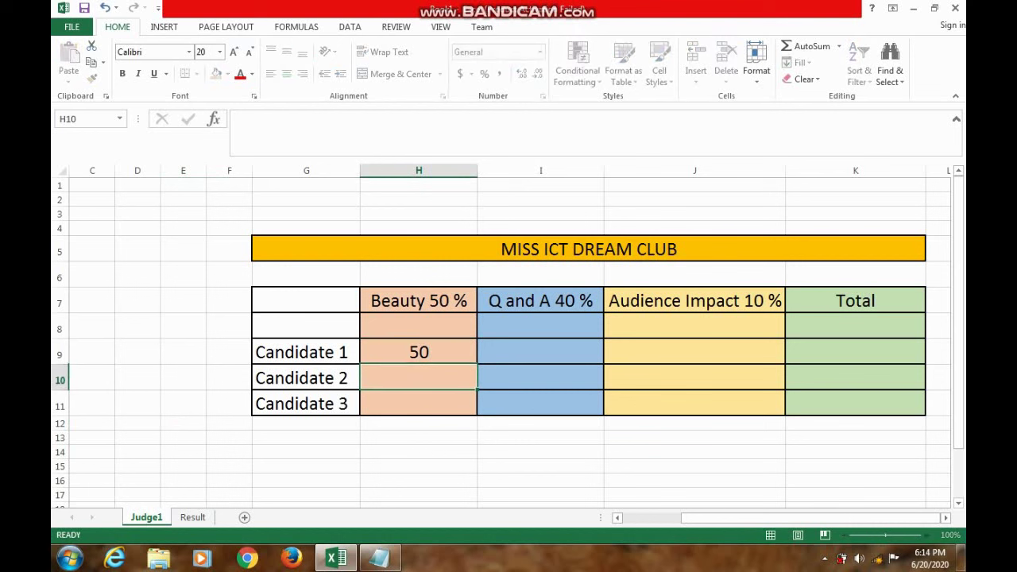
key(Up)
key(Return)
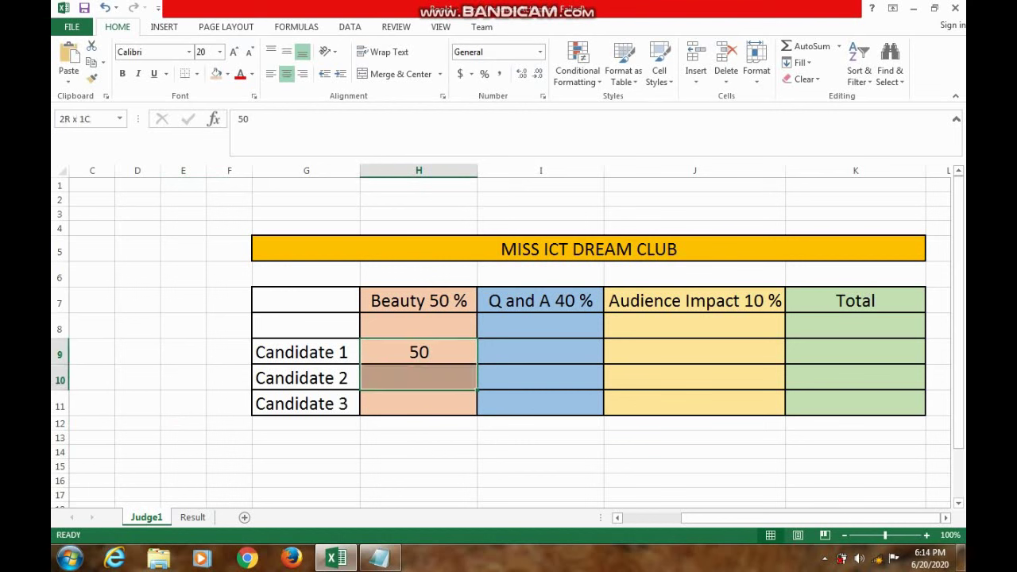
key(Up)
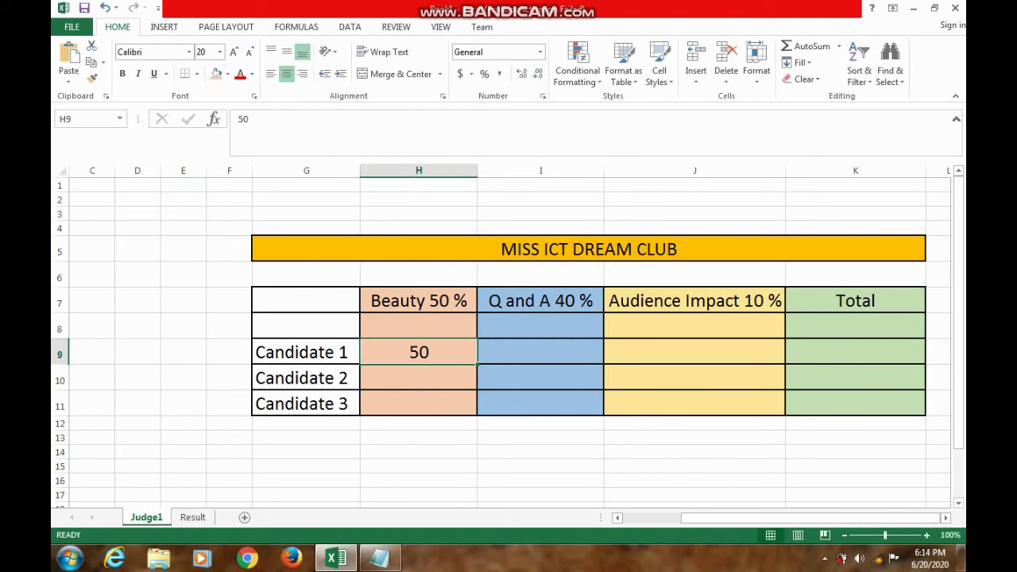
drag(477, 364, 481, 404)
Step: Enter a Q and A score of 40 in I9 and copy it to the other candidates
key(Right)
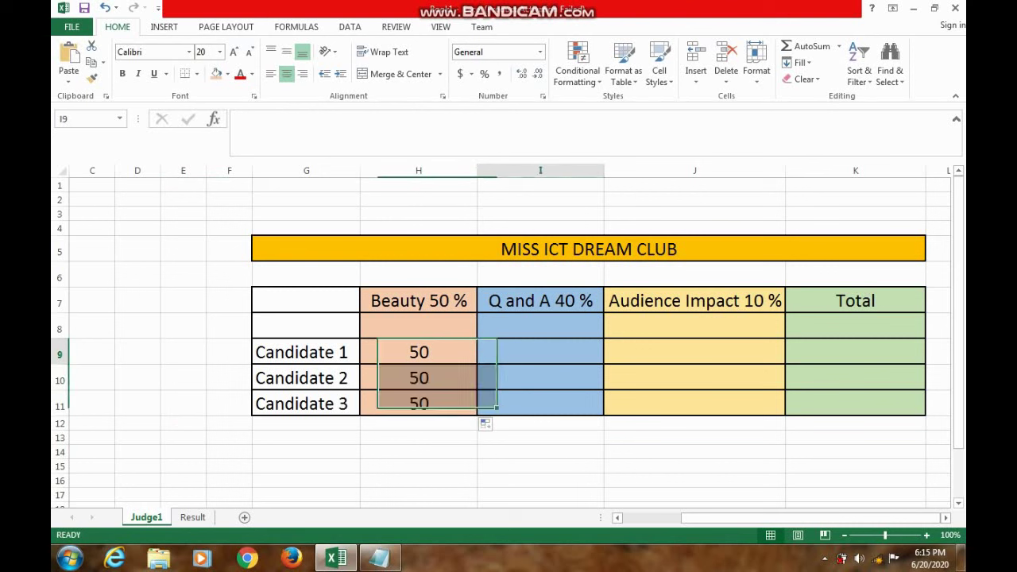
text(40)
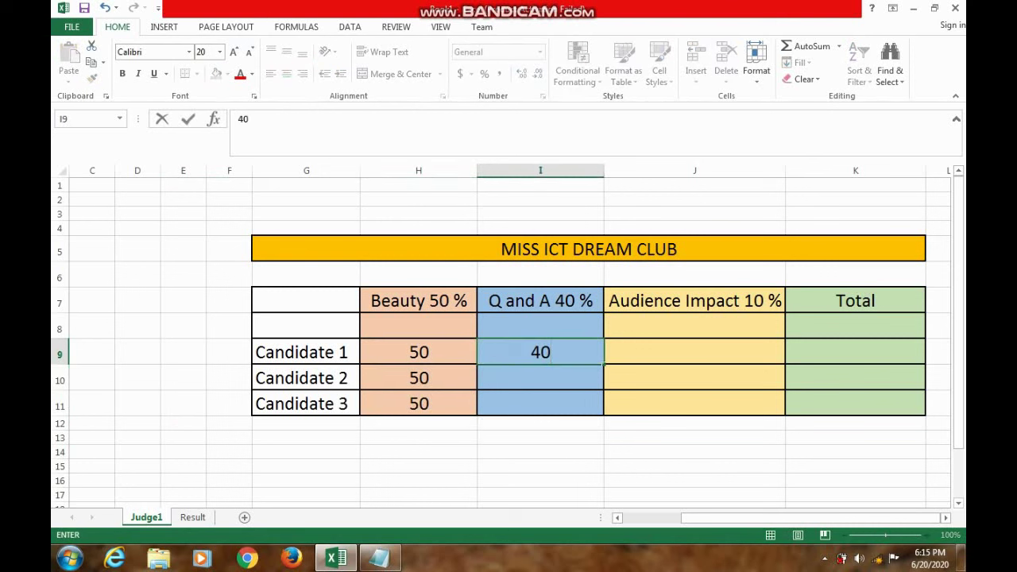
key(Return)
click(541, 352)
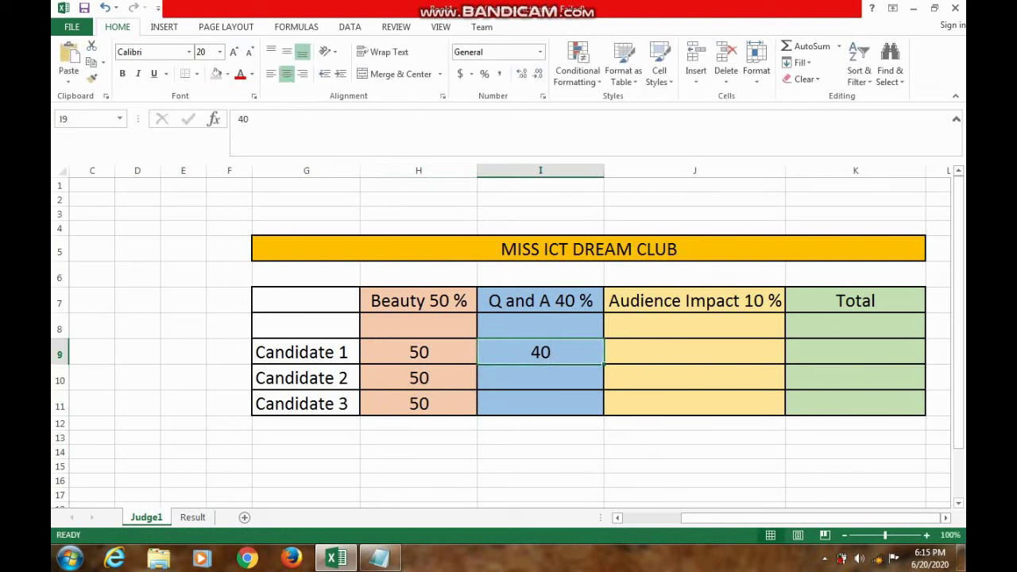
drag(604, 364, 608, 414)
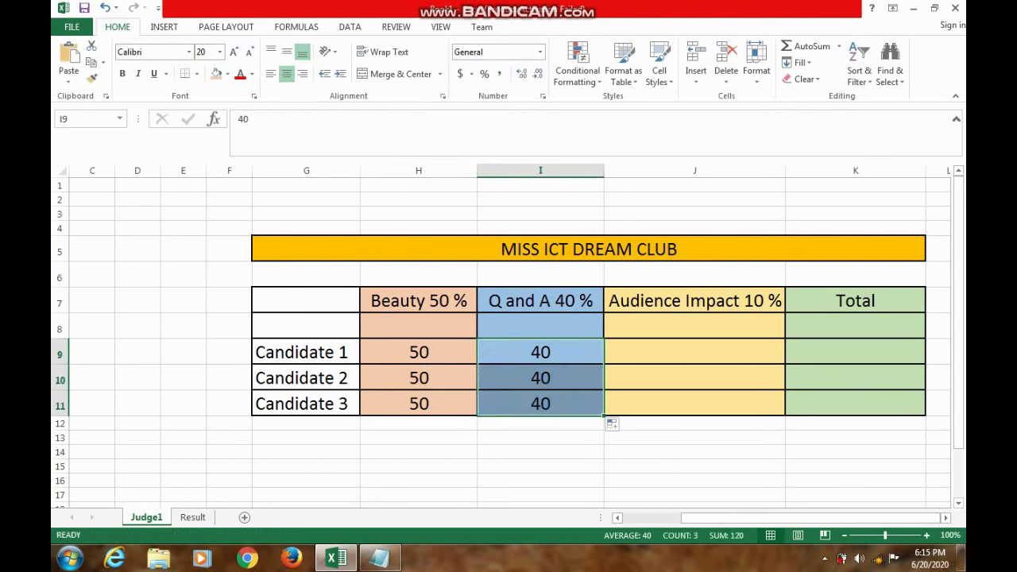
Step: Enter an Audience Impact score of 10 in J9 and copy it down to row 11
click(695, 352)
text(10)
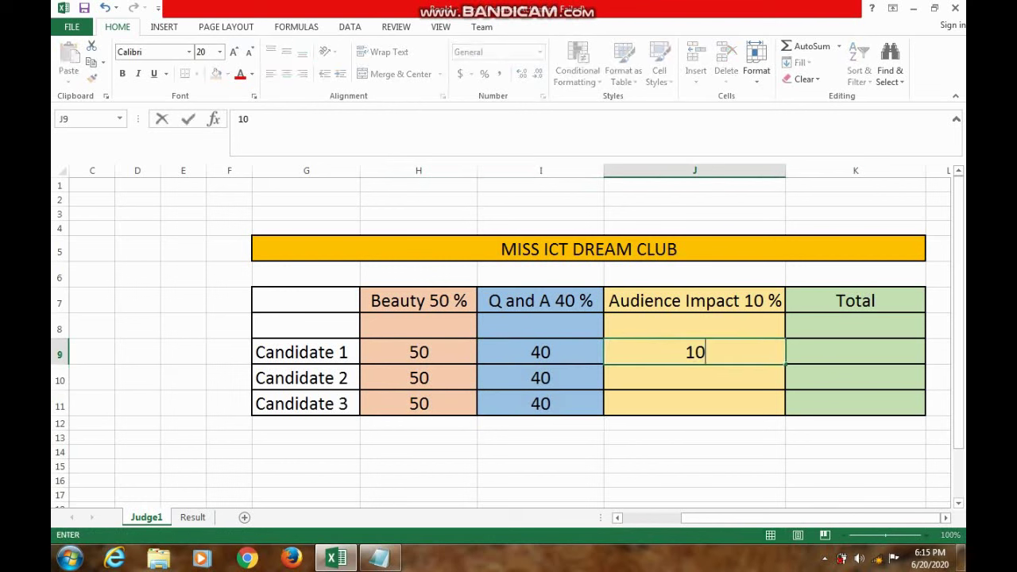
key(Return)
key(Up)
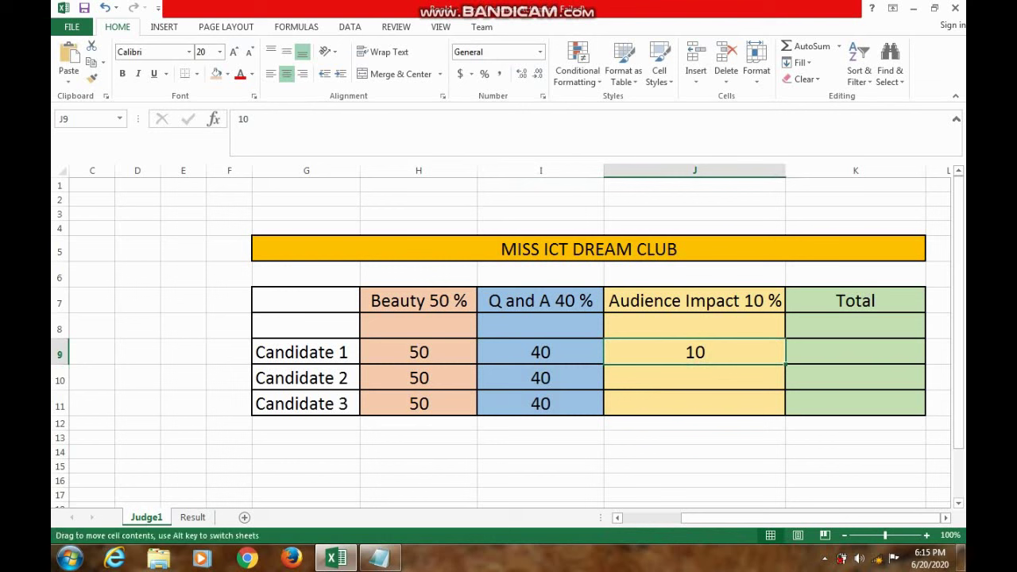
drag(786, 364, 787, 415)
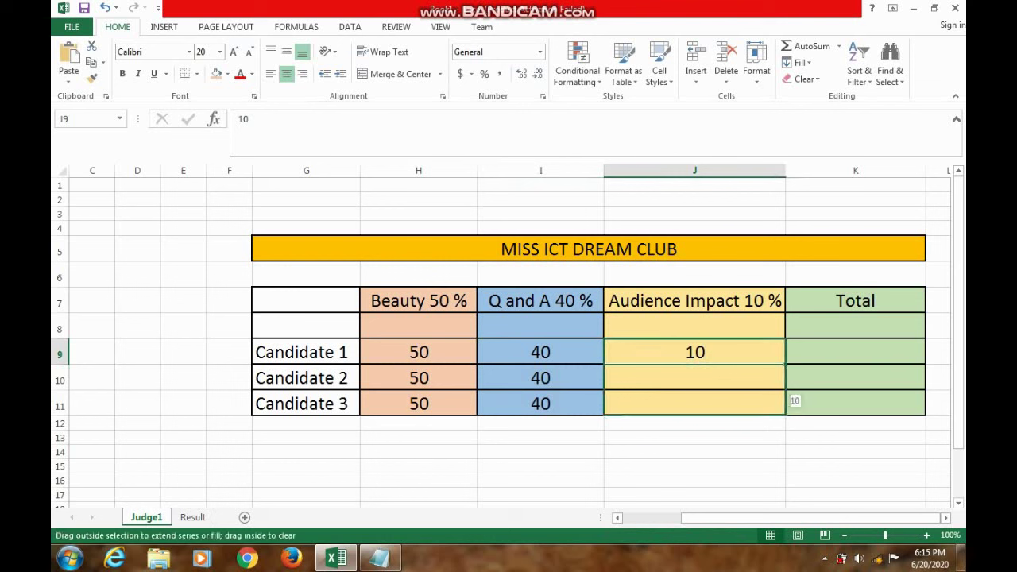
click(855, 352)
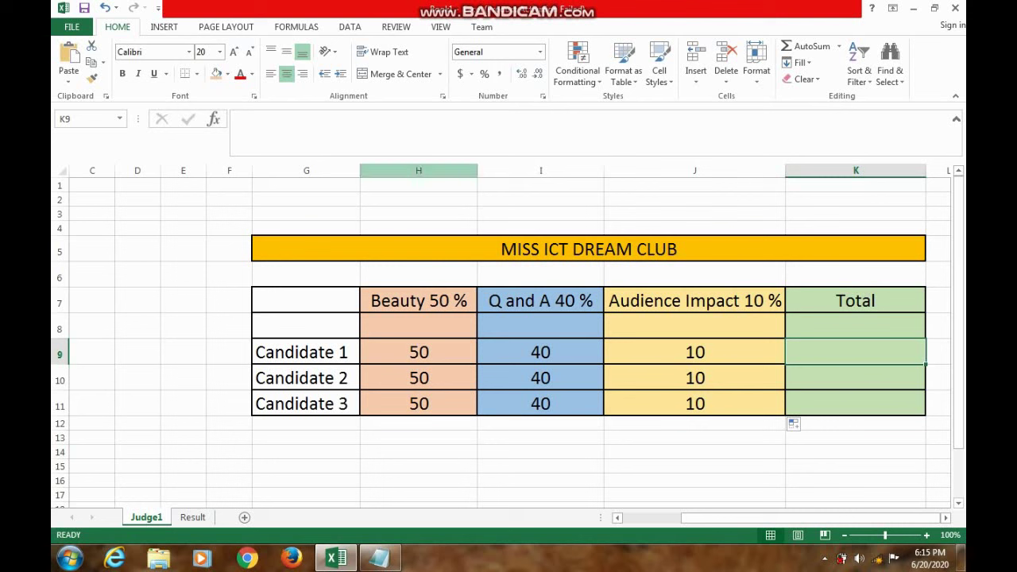
click(419, 170)
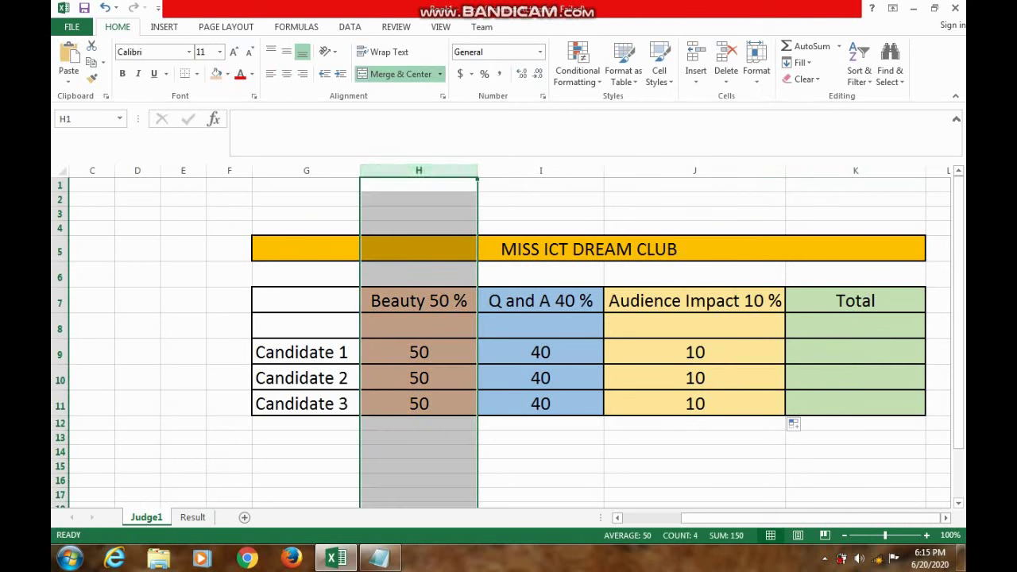
click(540, 170)
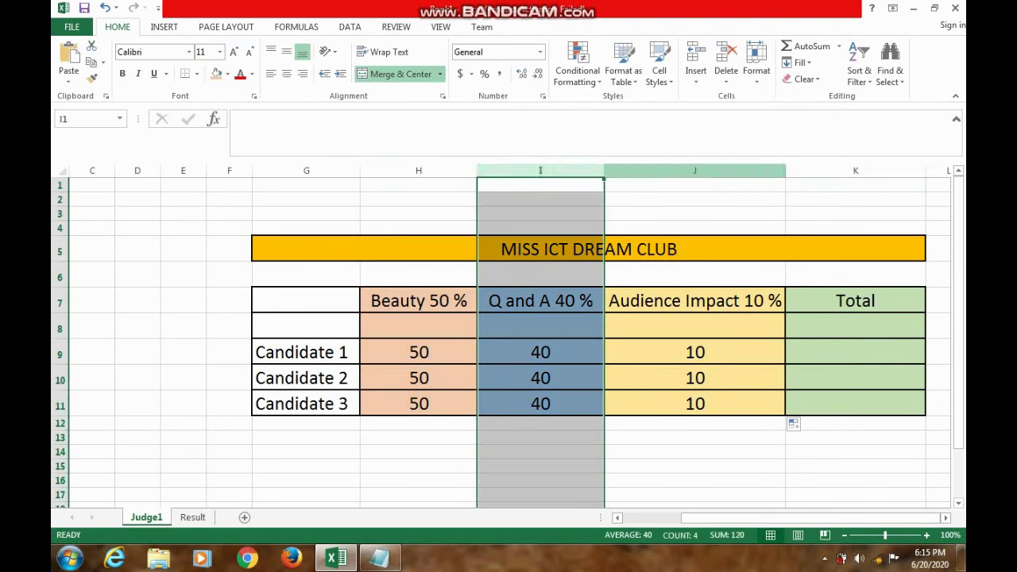
click(695, 171)
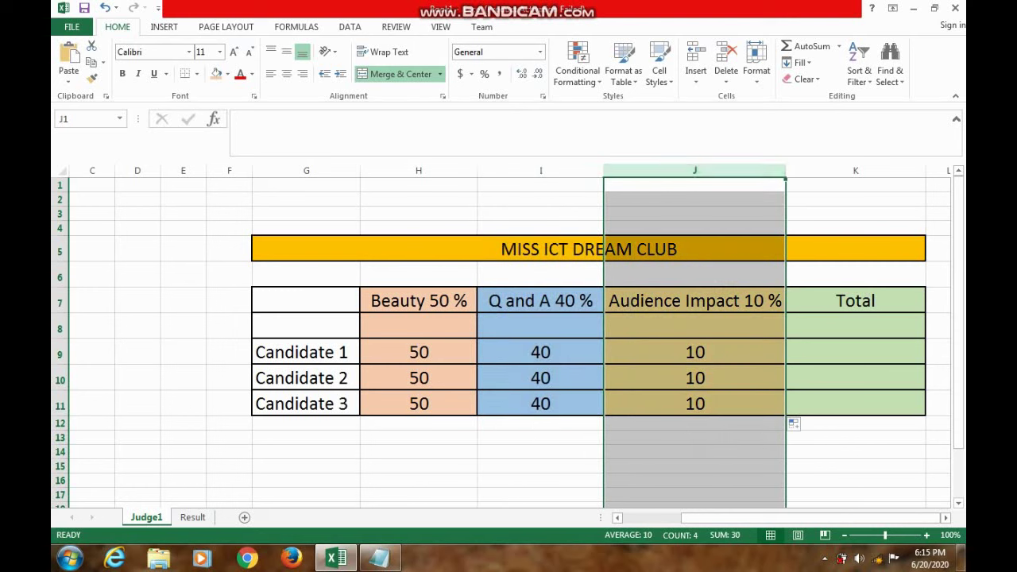
double_click(856, 351)
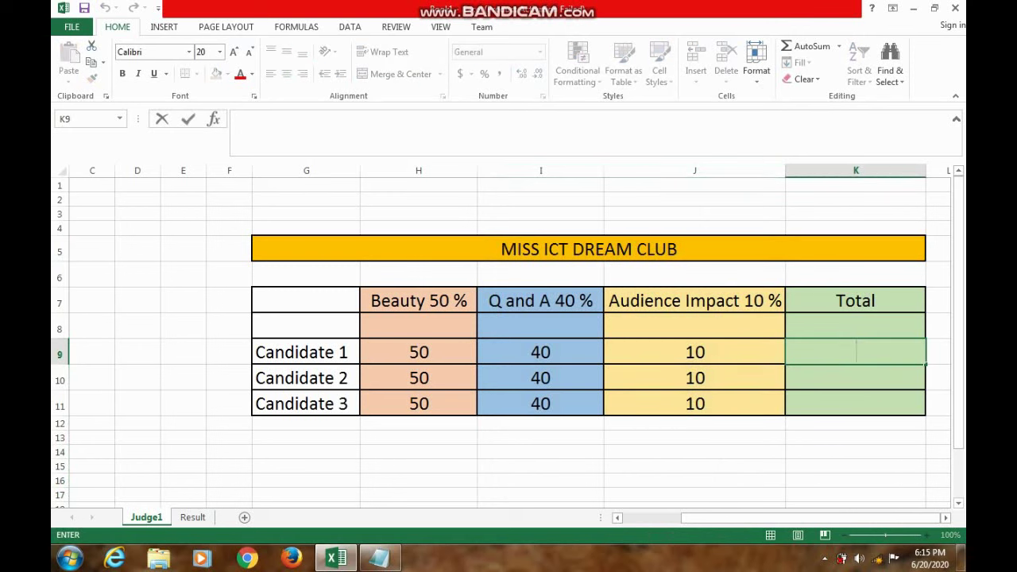
Step: Enter =SUM(H9:J9) in K9 so Candidate 1's total shows 100, then start filling it down
text(=)
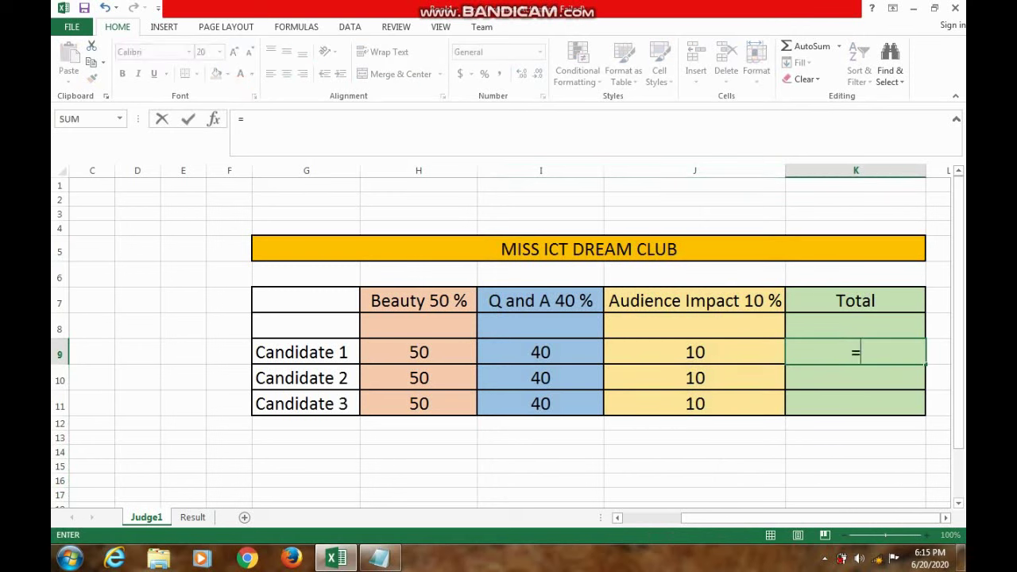
text( S)
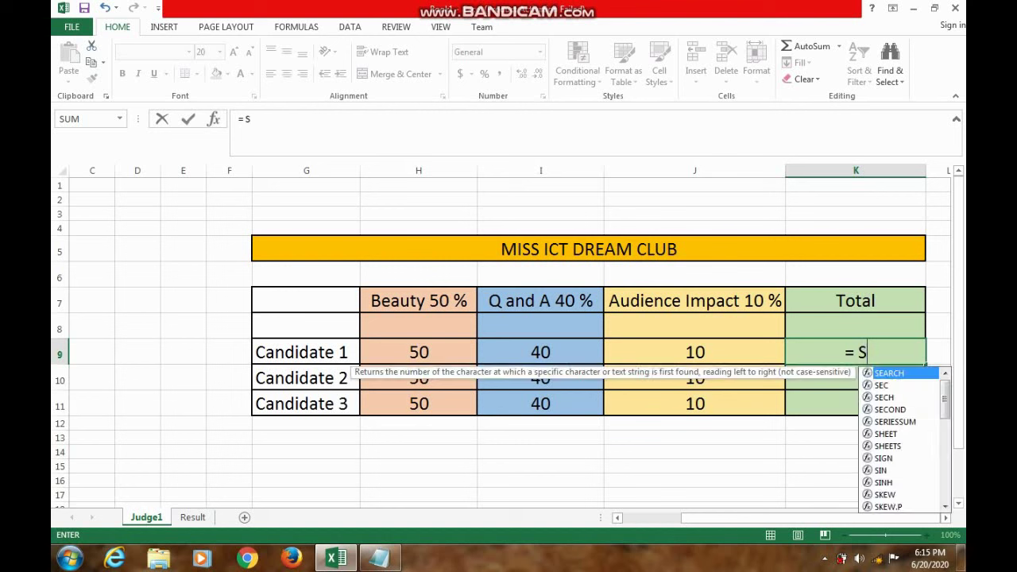
text(um)
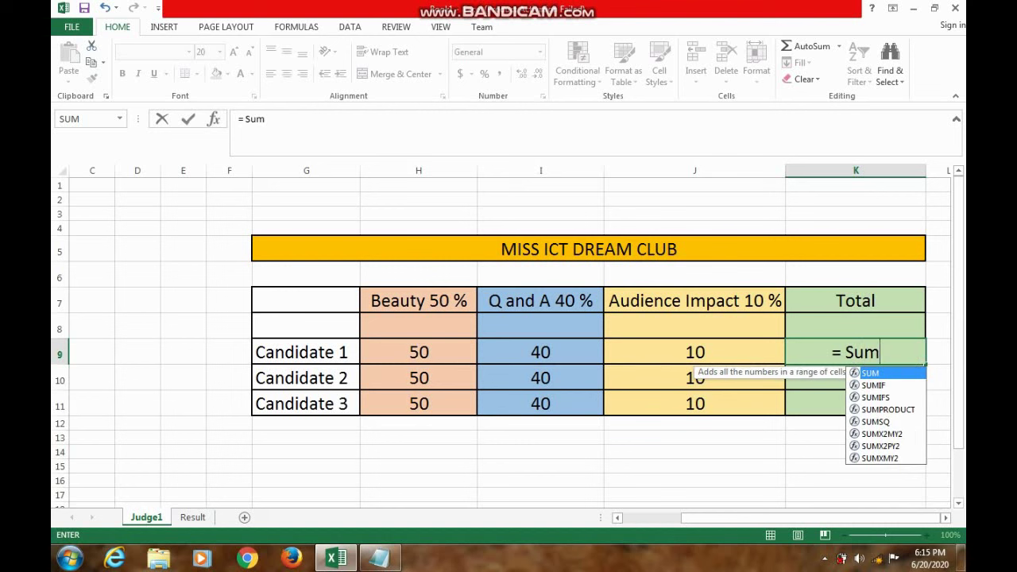
text(()
key(BackSpace)
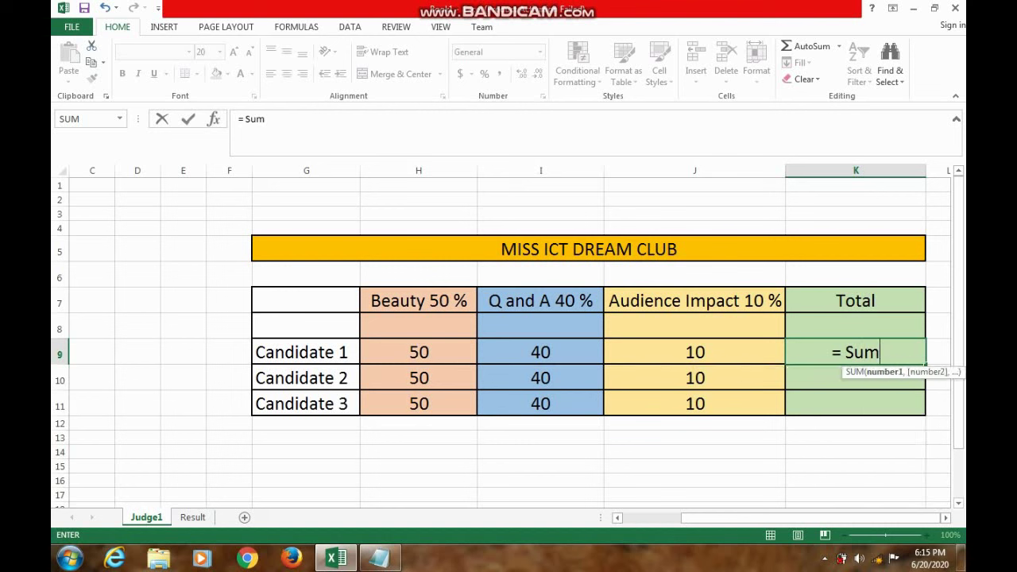
text(()
click(419, 352)
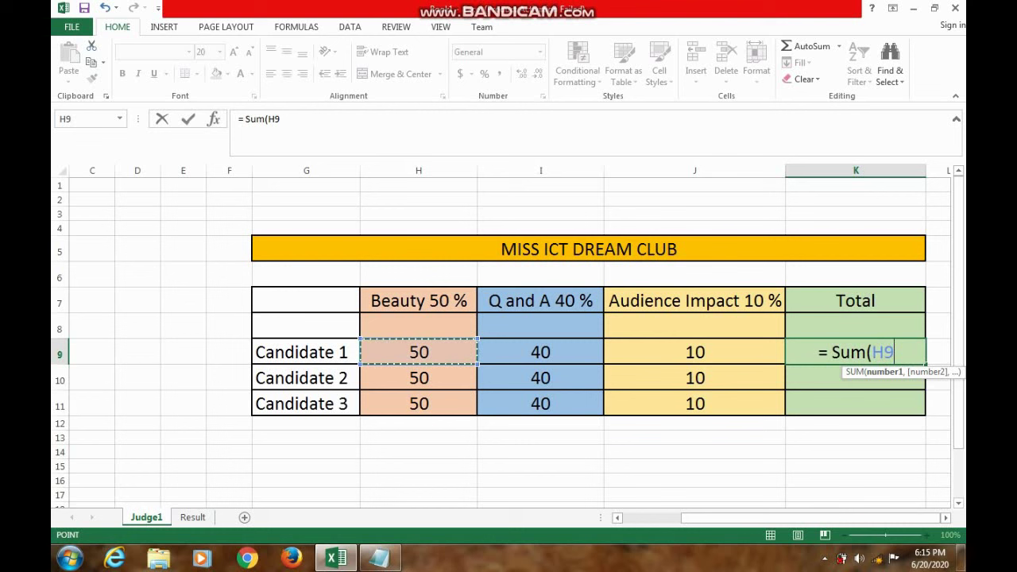
text(')
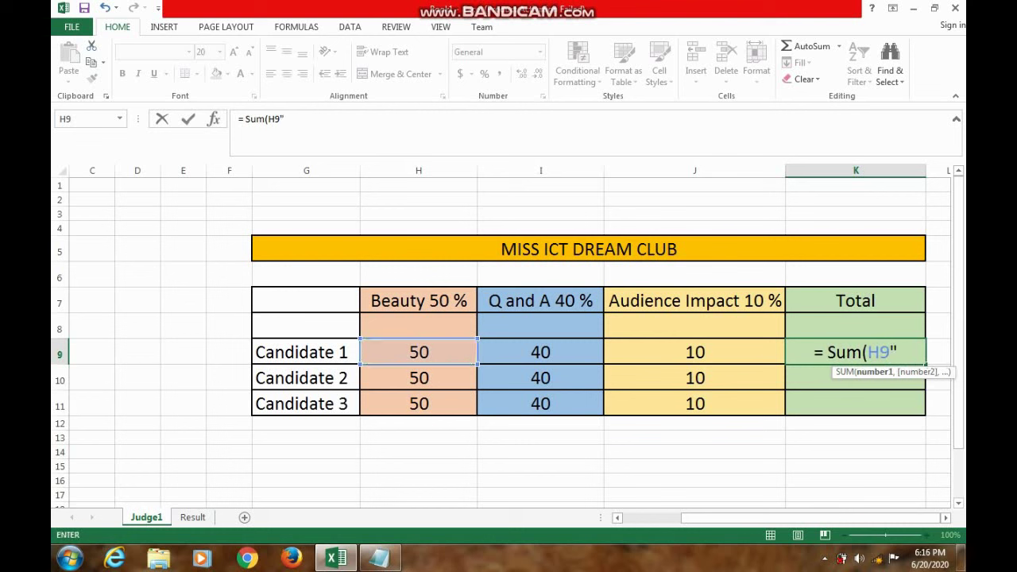
key(BackSpace)
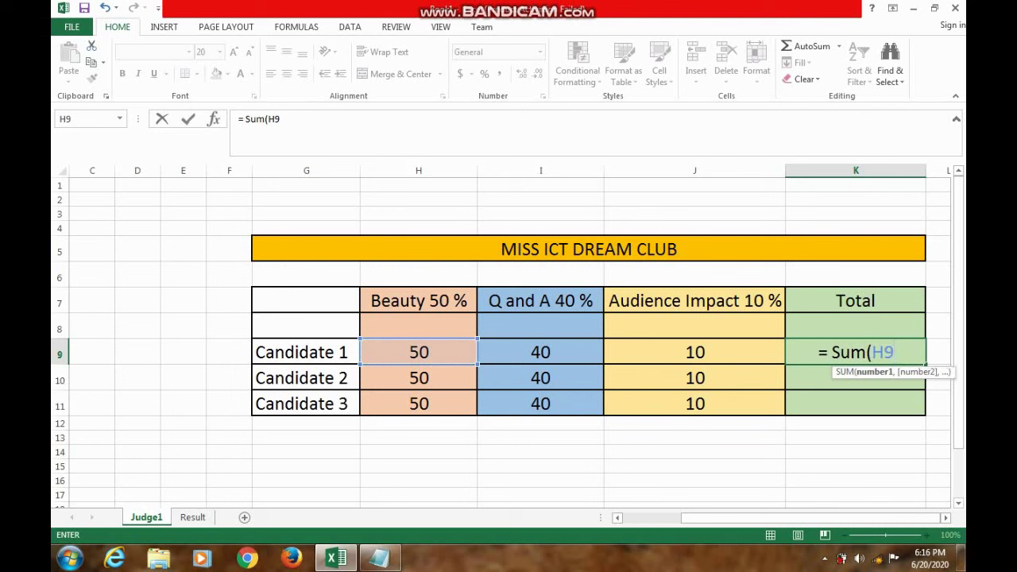
text(:)
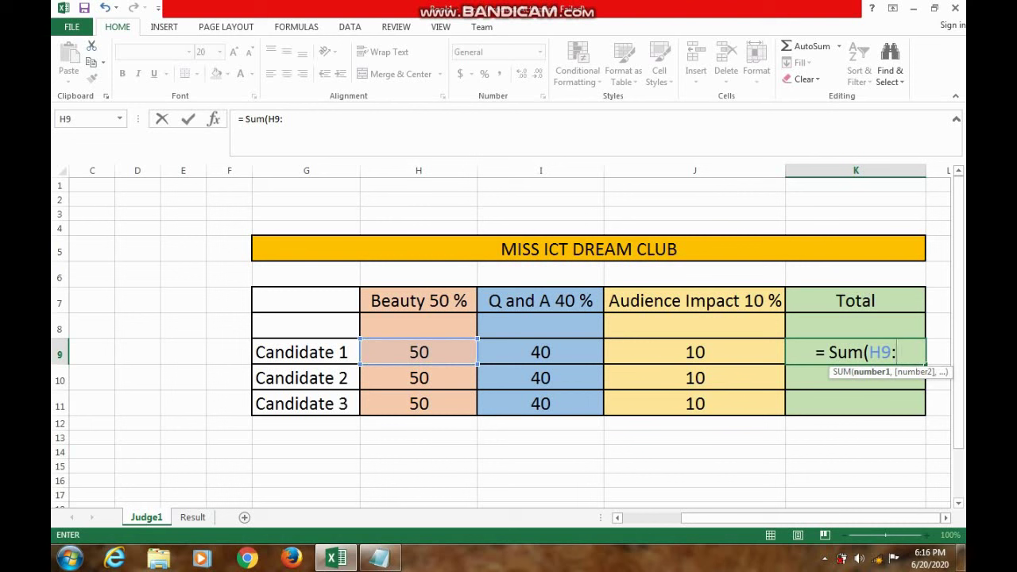
key(Left)
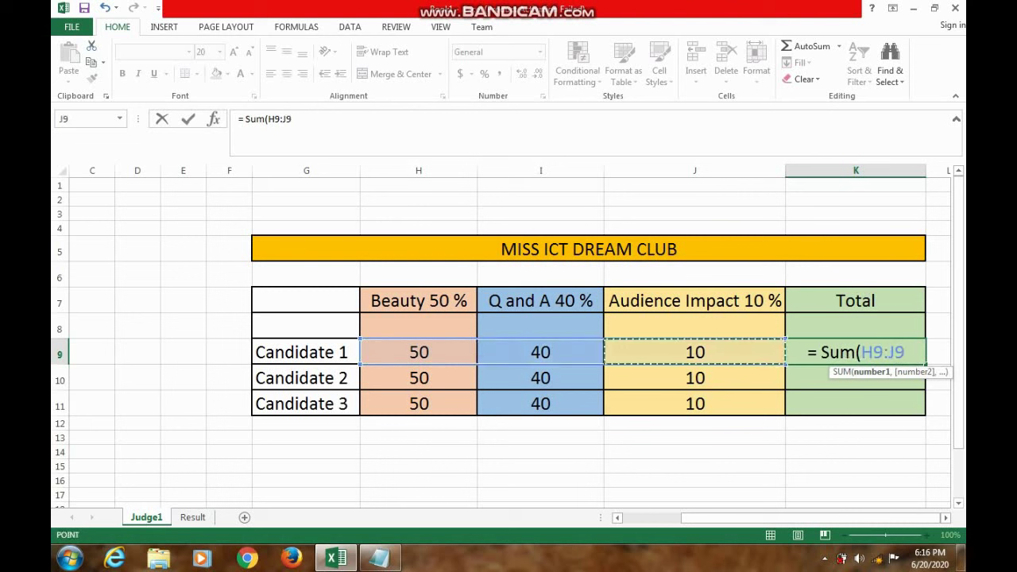
text())
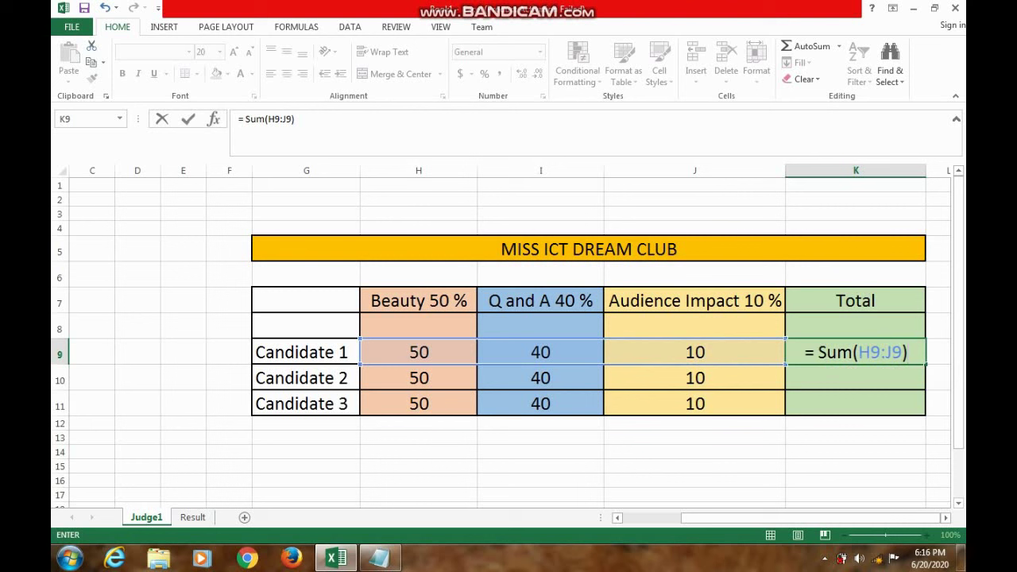
key(Return)
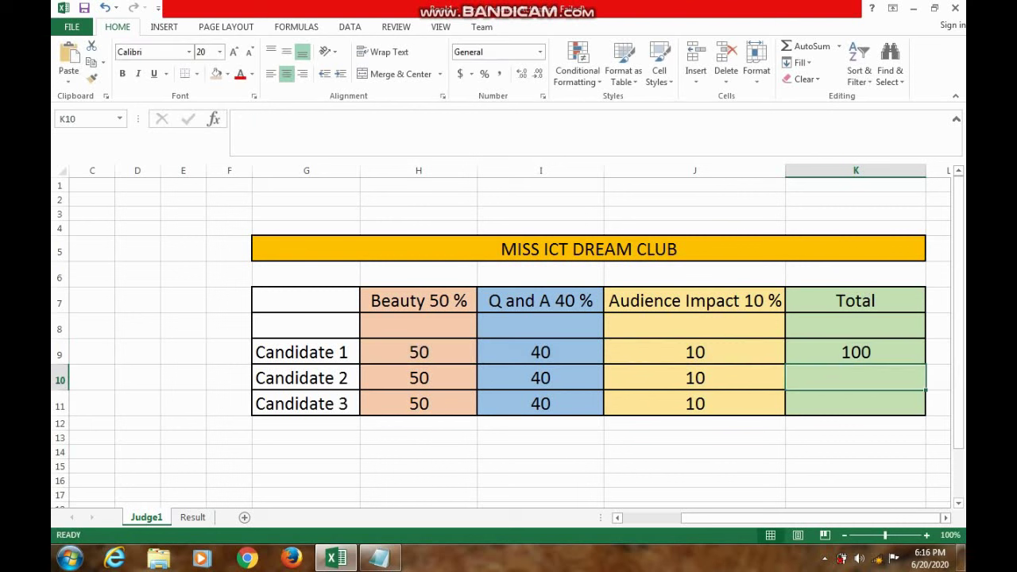
click(856, 352)
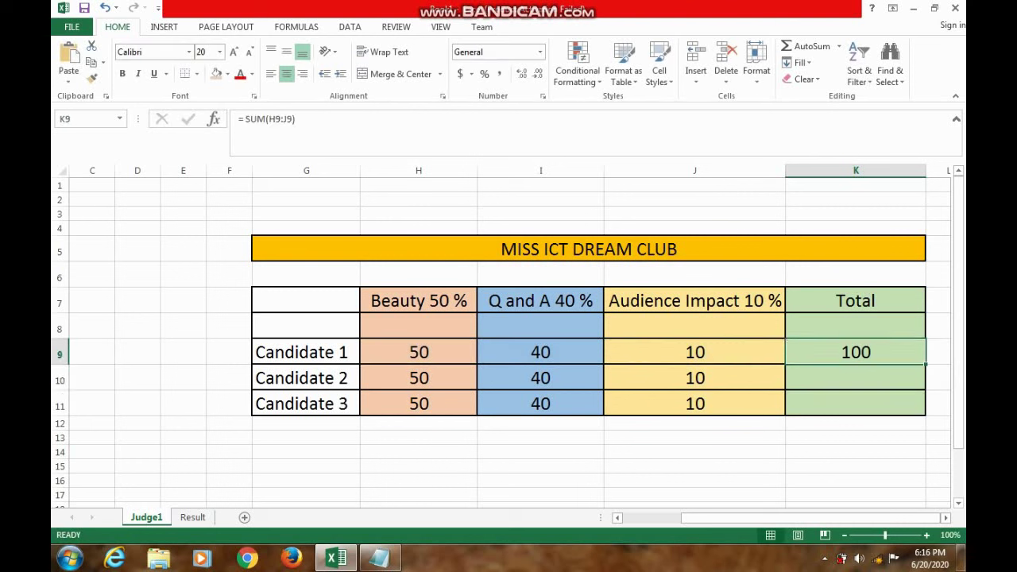
drag(925, 365, 925, 412)
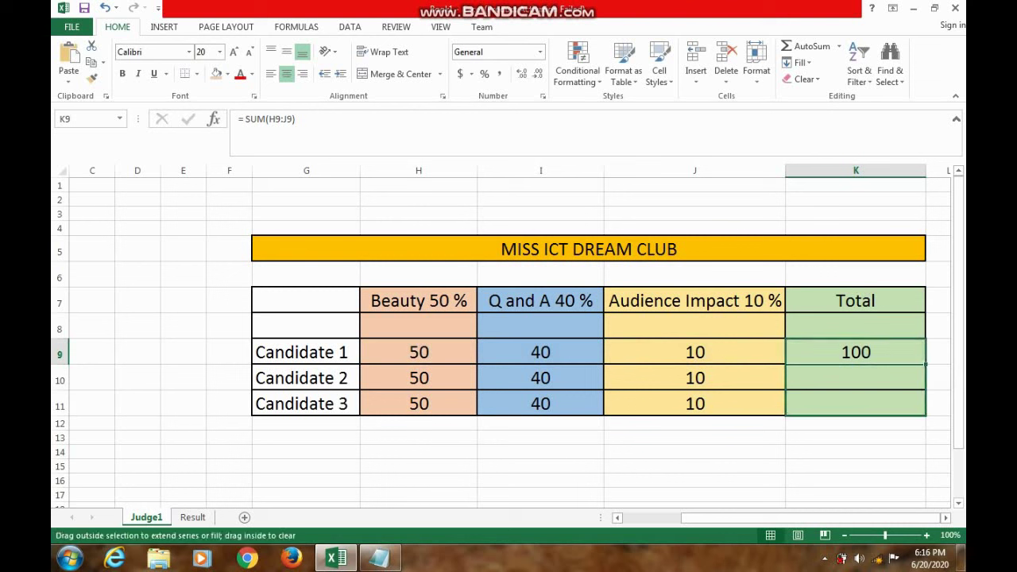
Step: Fill K9's SUM total into K10 and K11 and inspect Candidate 2's formula
drag(925, 412, 926, 413)
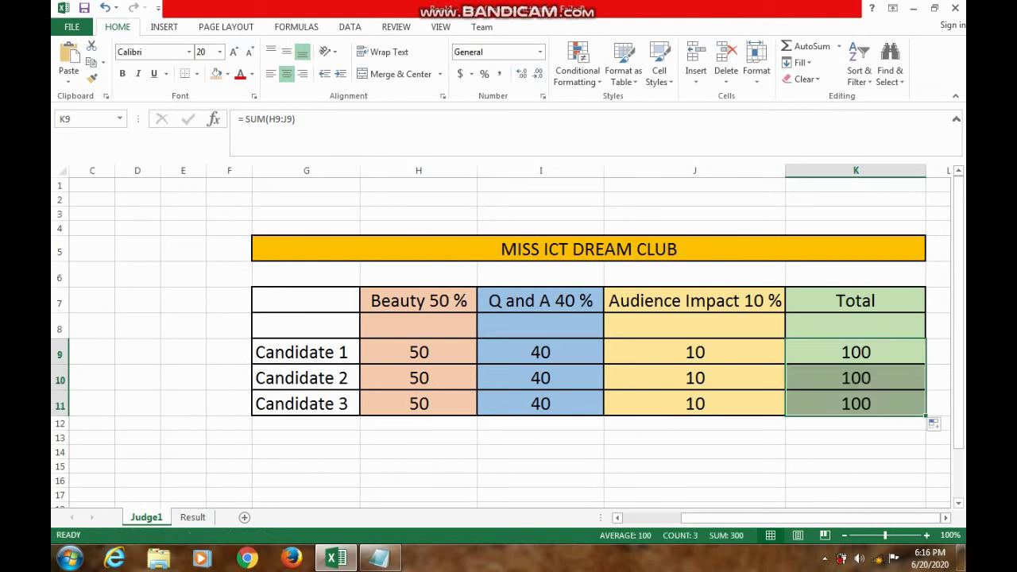
click(856, 423)
click(856, 352)
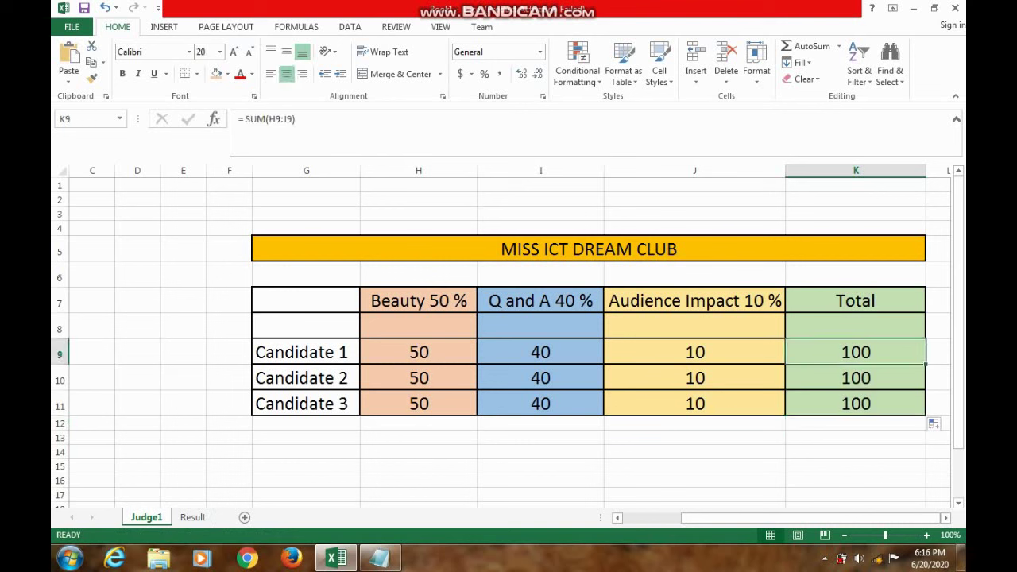
click(856, 378)
click(856, 352)
click(856, 378)
click(310, 145)
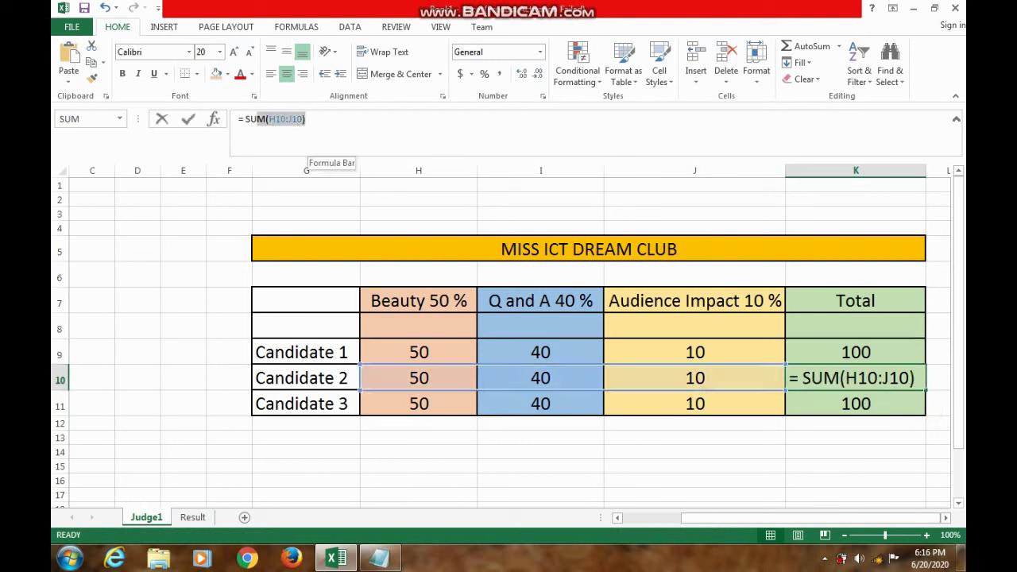
drag(305, 119, 243, 119)
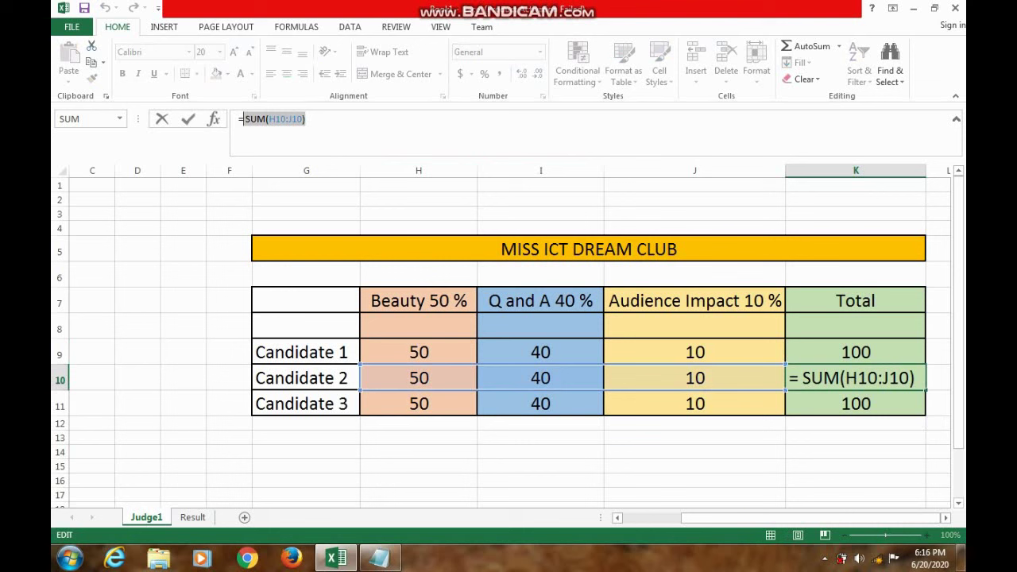
Step: Clear K10's formula and refill it from K9 so Candidate 2's total shows 100
click(856, 403)
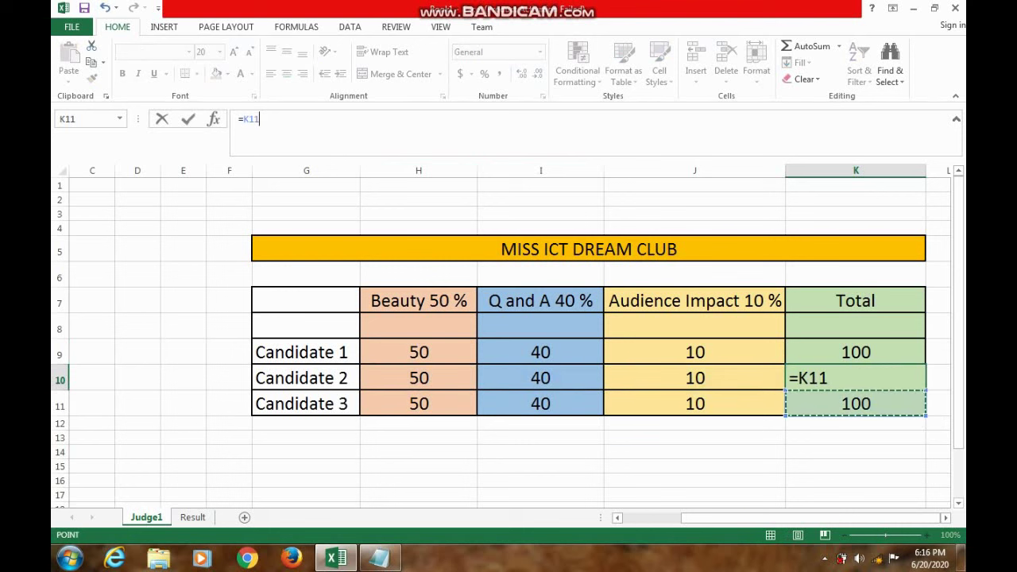
key(BackSpace)
key(BackSpace)
key(BackSpace)
key(BackSpace)
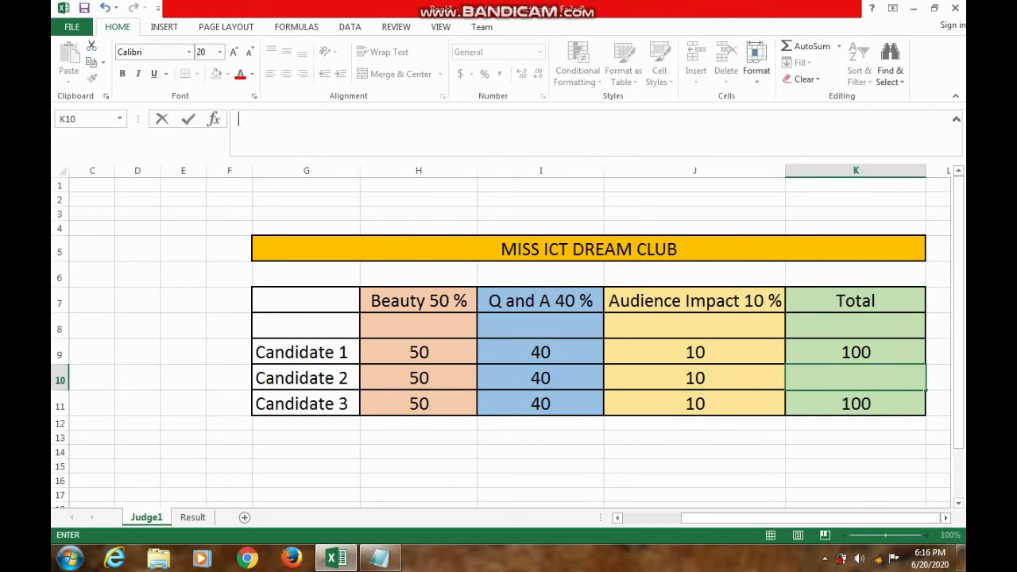
key(Up)
key(shift+Down)
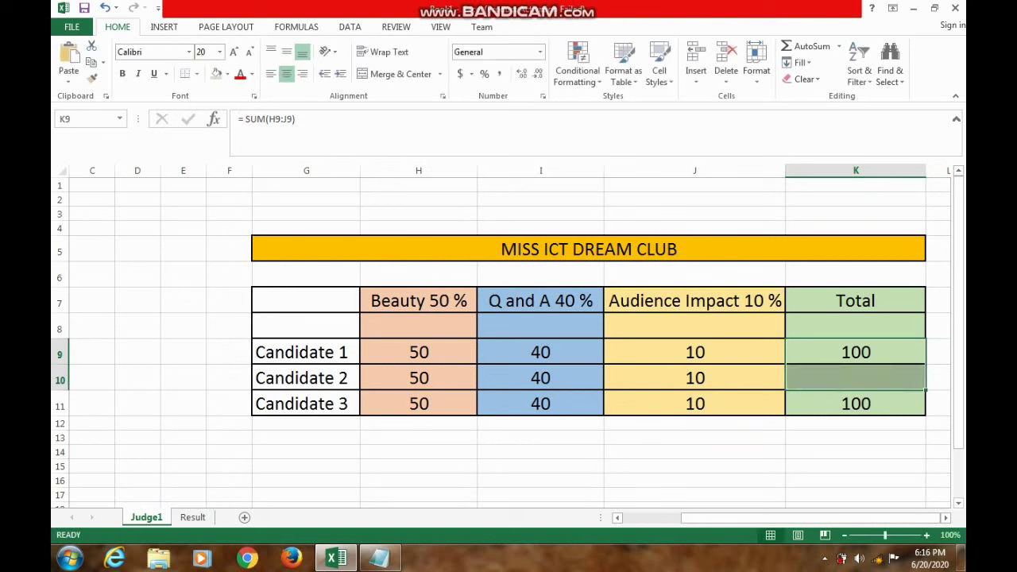
key(shift+Up)
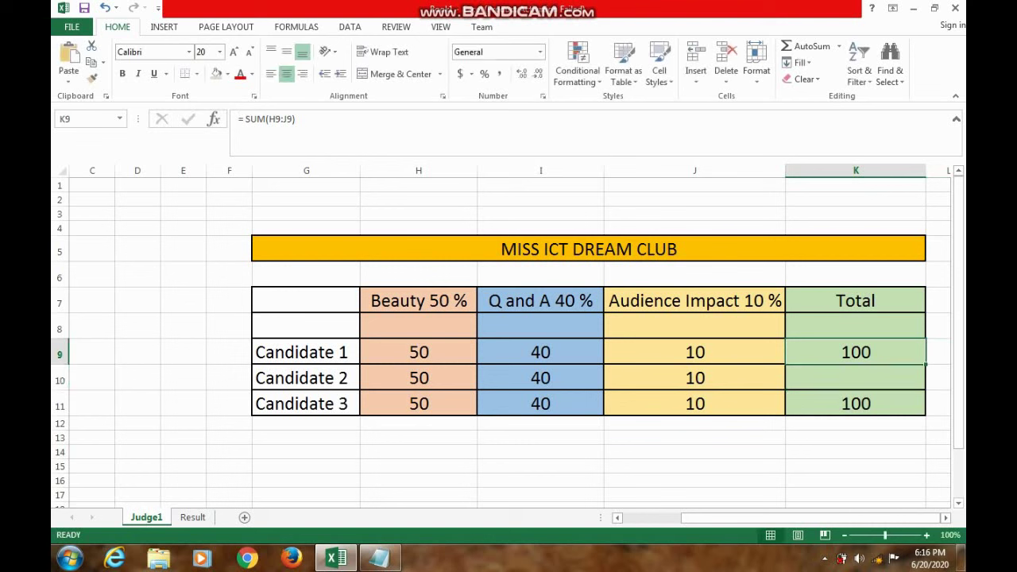
drag(925, 364, 927, 389)
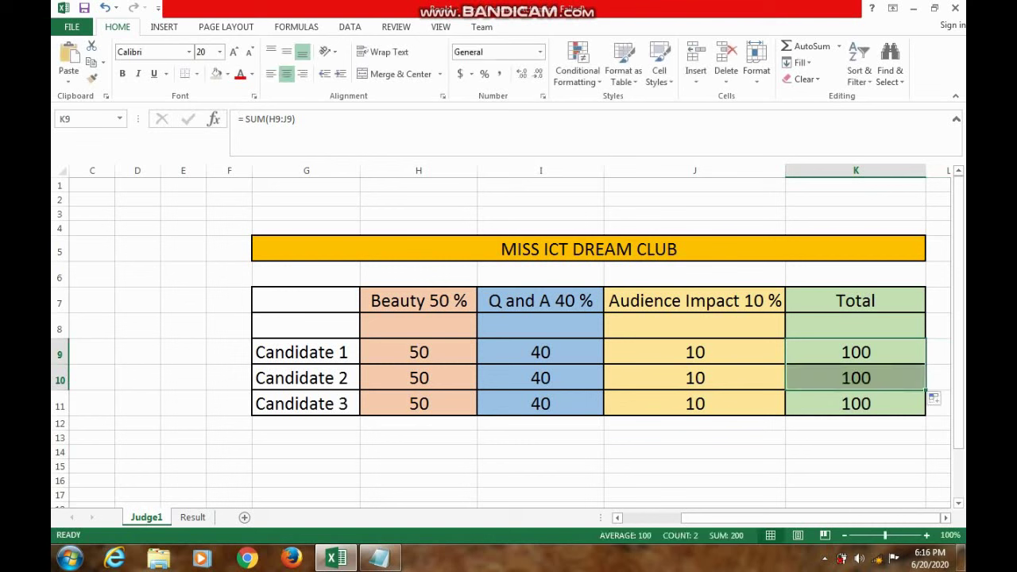
click(856, 404)
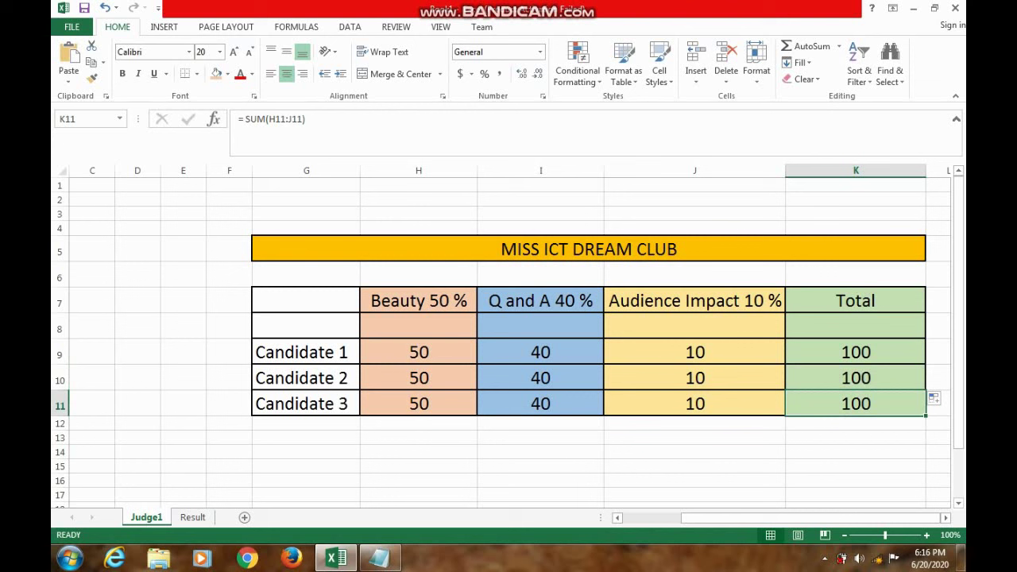
click(419, 404)
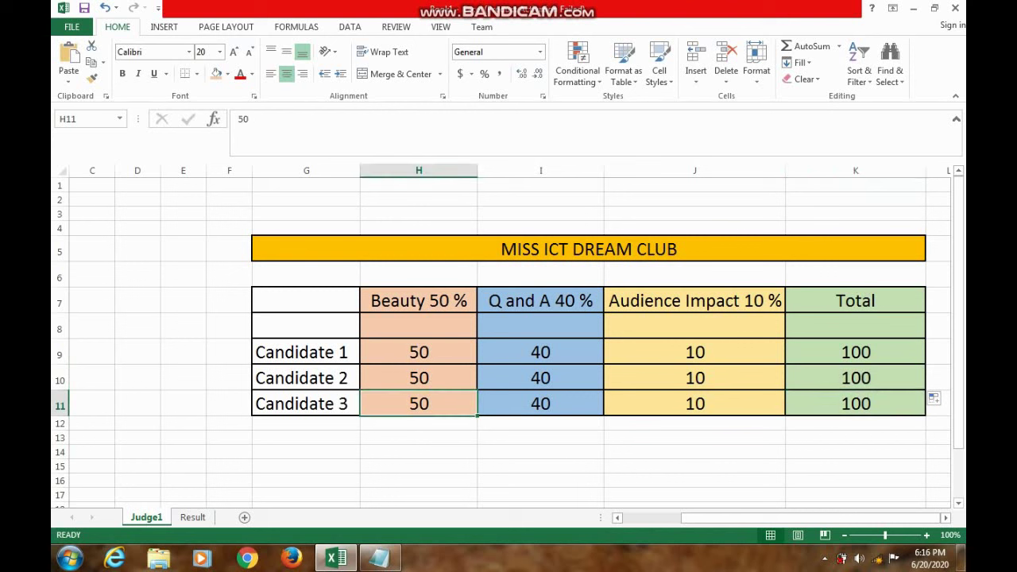
click(695, 404)
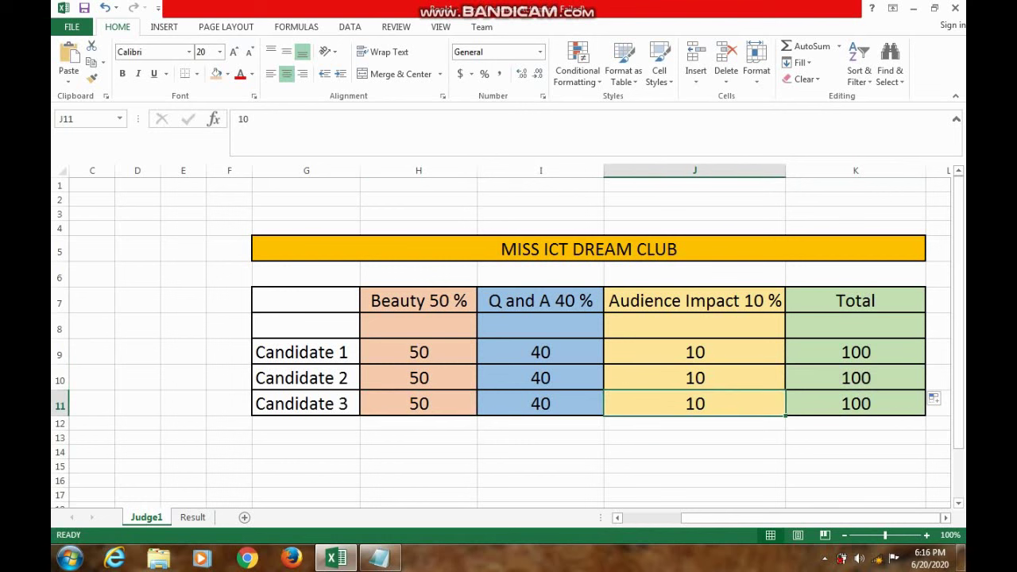
click(694, 451)
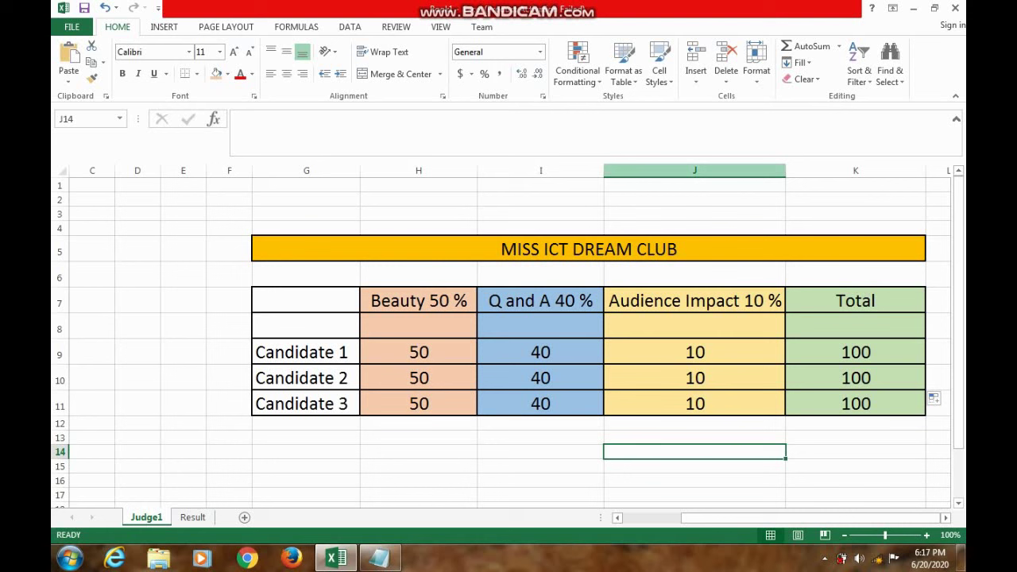
click(695, 170)
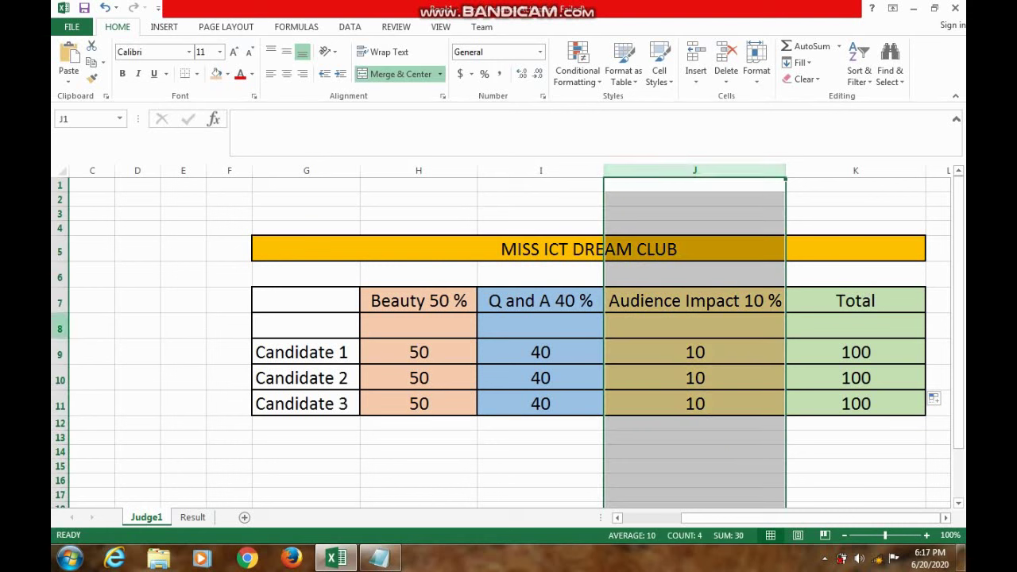
click(59, 328)
click(59, 354)
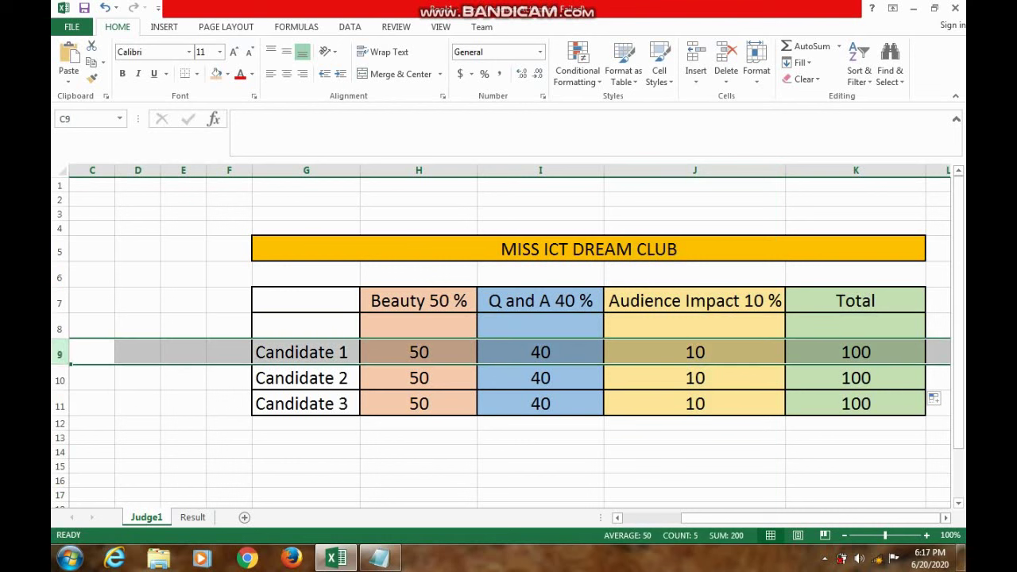
click(695, 170)
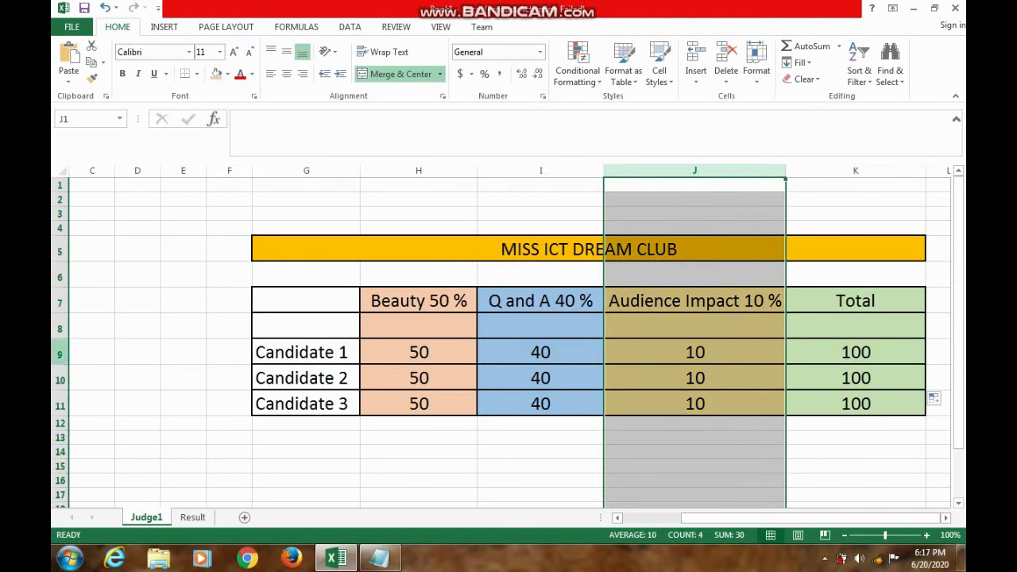
click(60, 354)
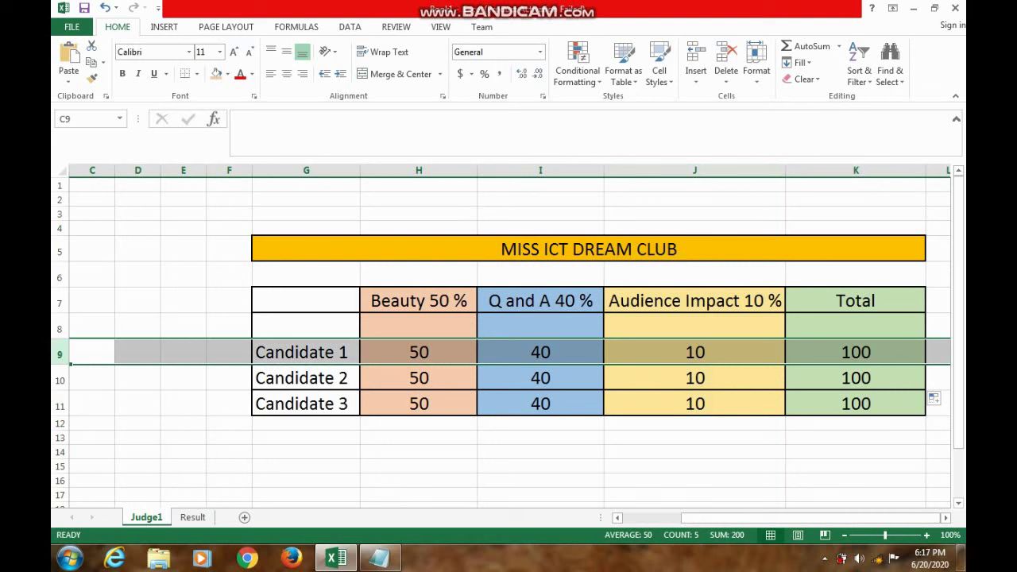
click(695, 451)
click(695, 352)
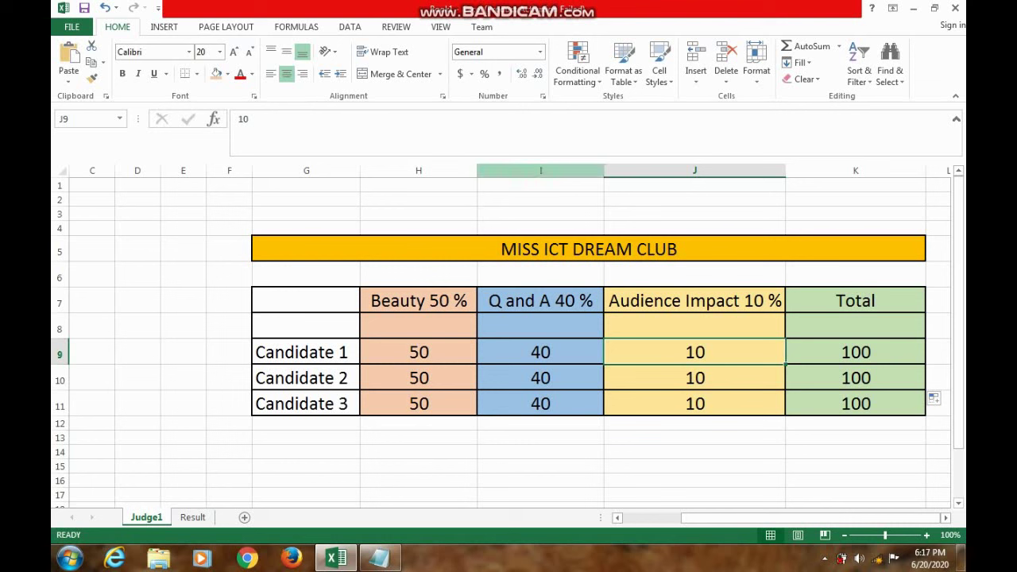
click(540, 170)
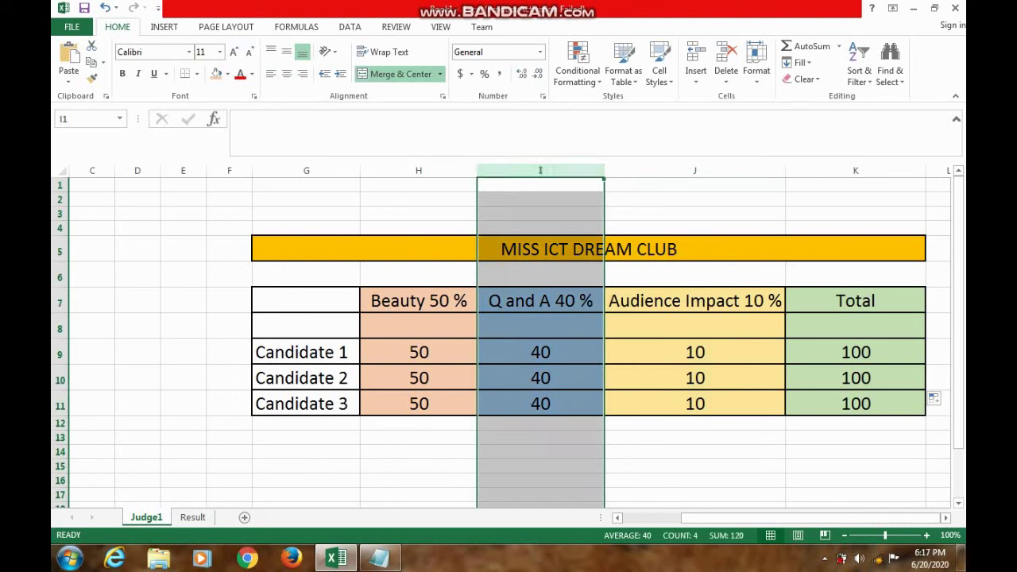
click(60, 379)
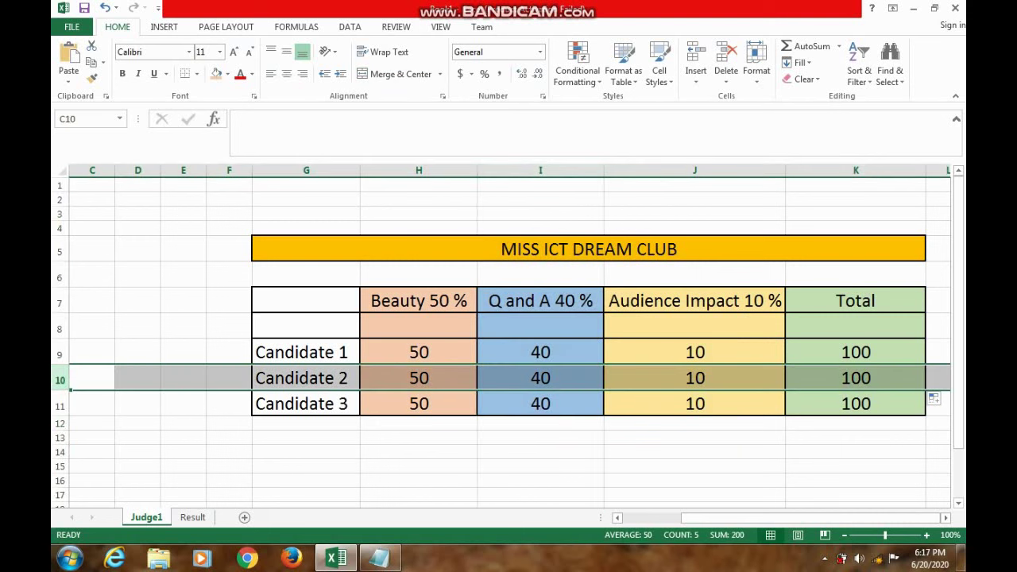
click(540, 494)
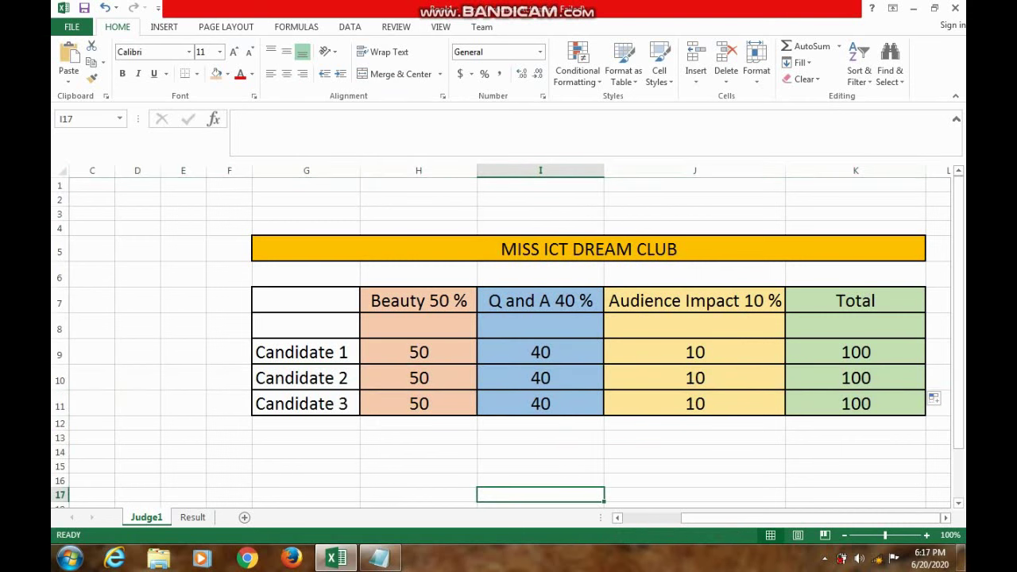
click(541, 378)
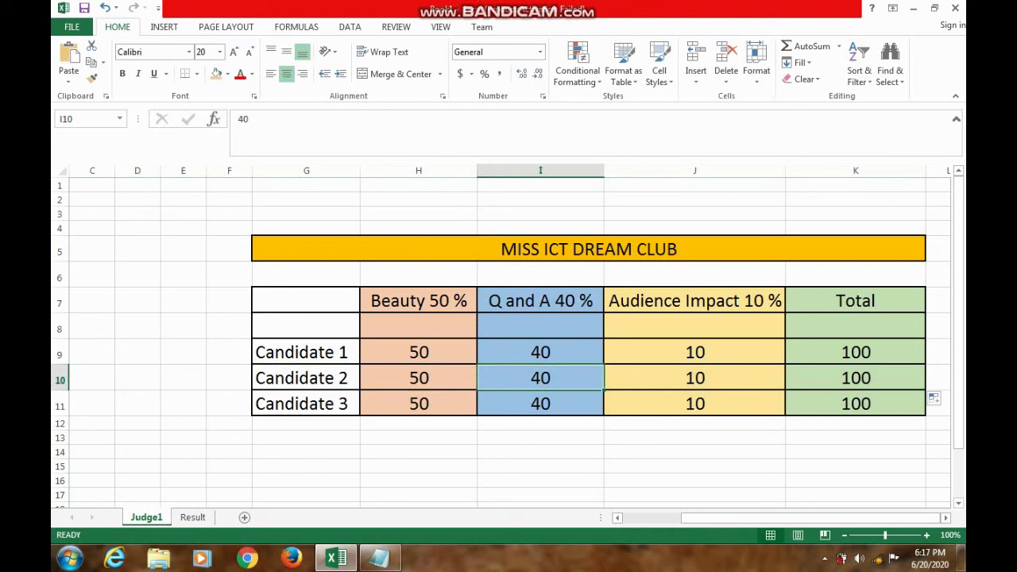
click(856, 352)
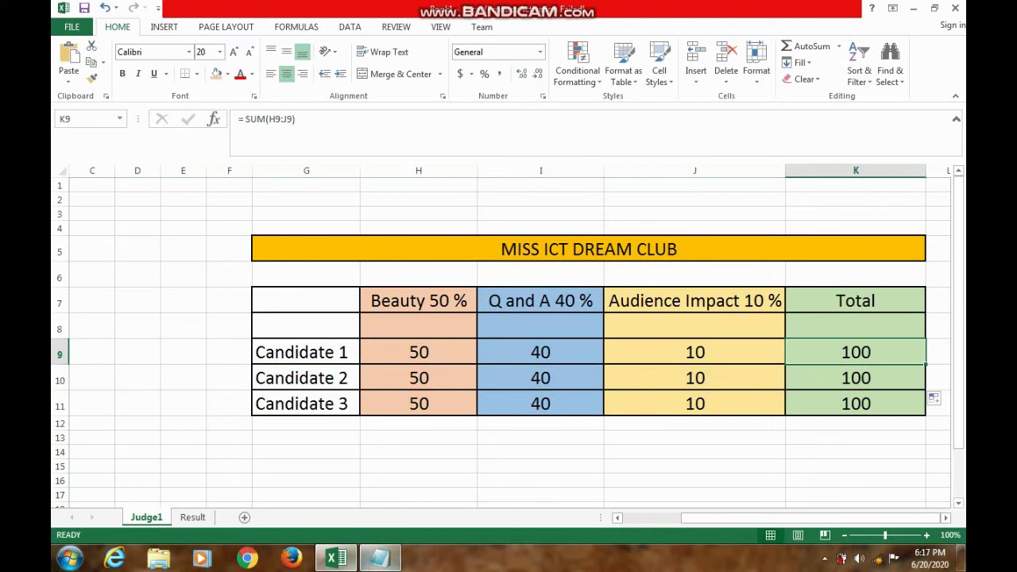
click(378, 559)
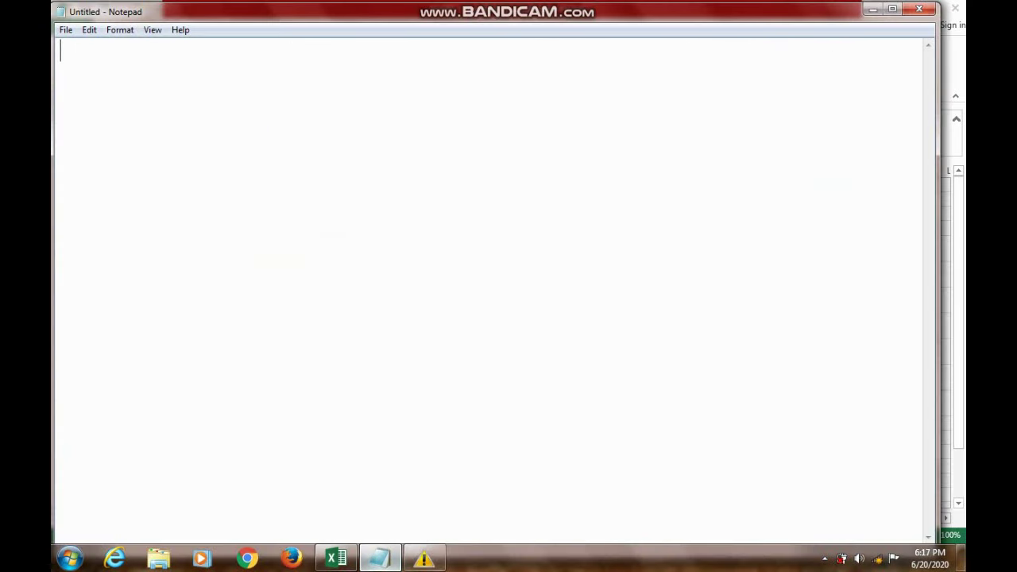
Step: Note '= Sum (H9:J9)' in Notepad after dismissing the colour-scheme prompt, then minimize it
click(335, 558)
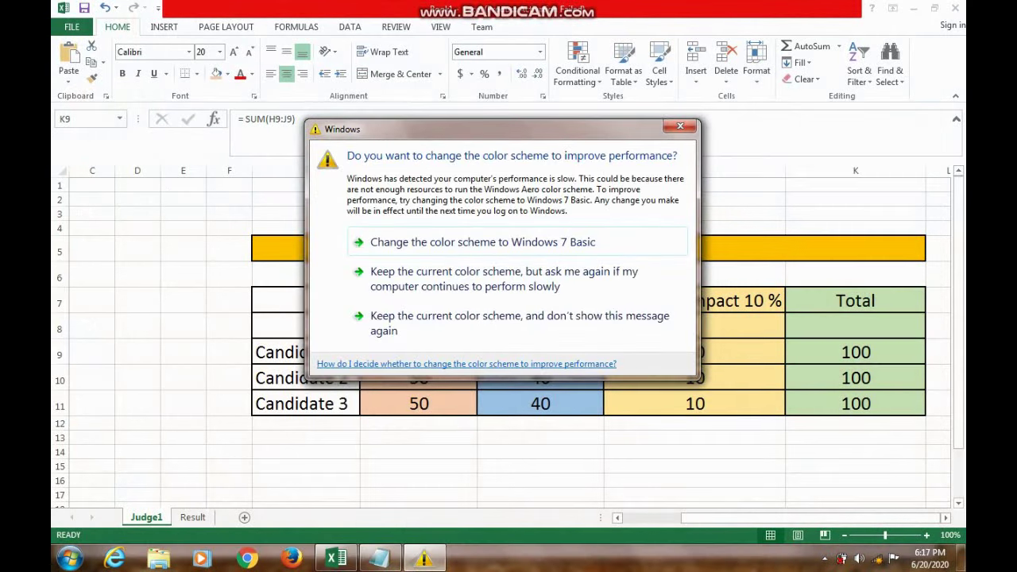
click(680, 126)
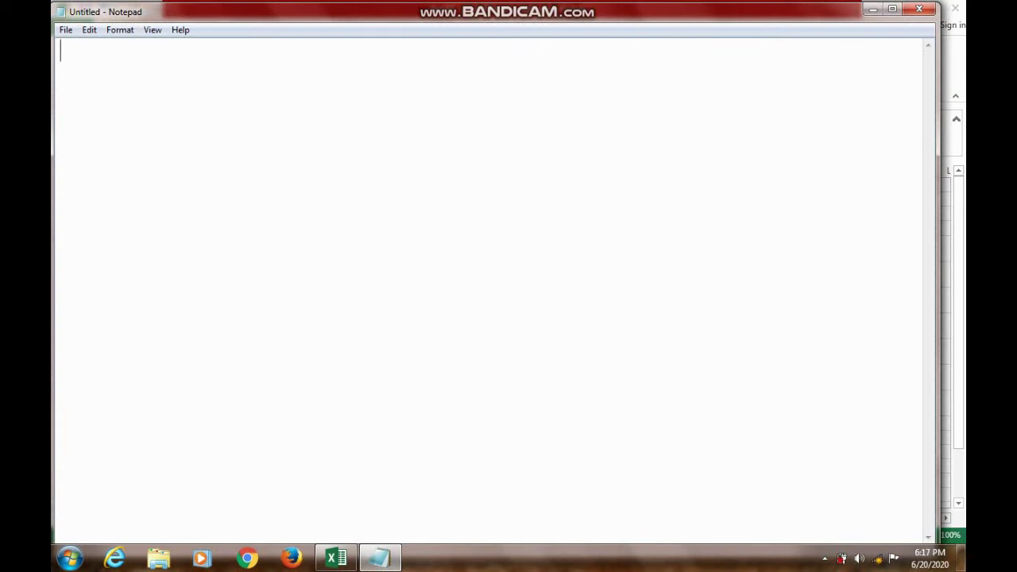
text(=)
text( S)
text(um )
text(()
text(H)
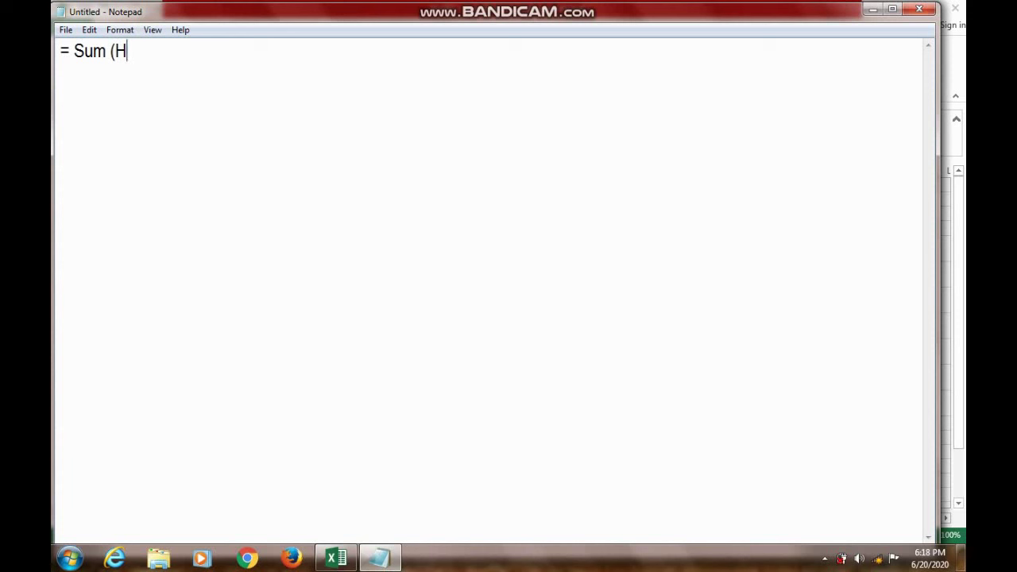
text(9")
key(BackSpace)
text(:)
text(J)
text(9)
text())
key(Return)
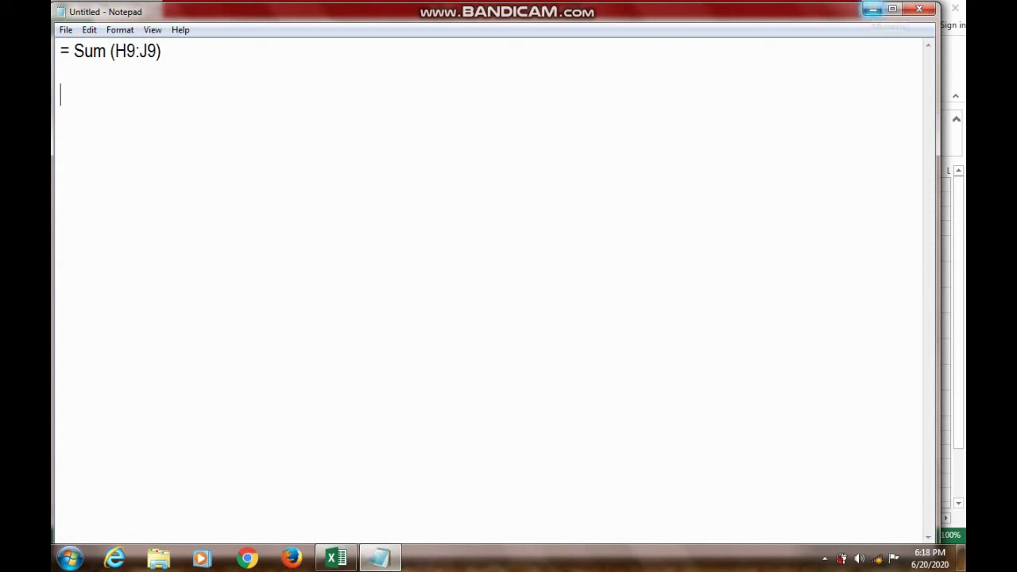
click(873, 9)
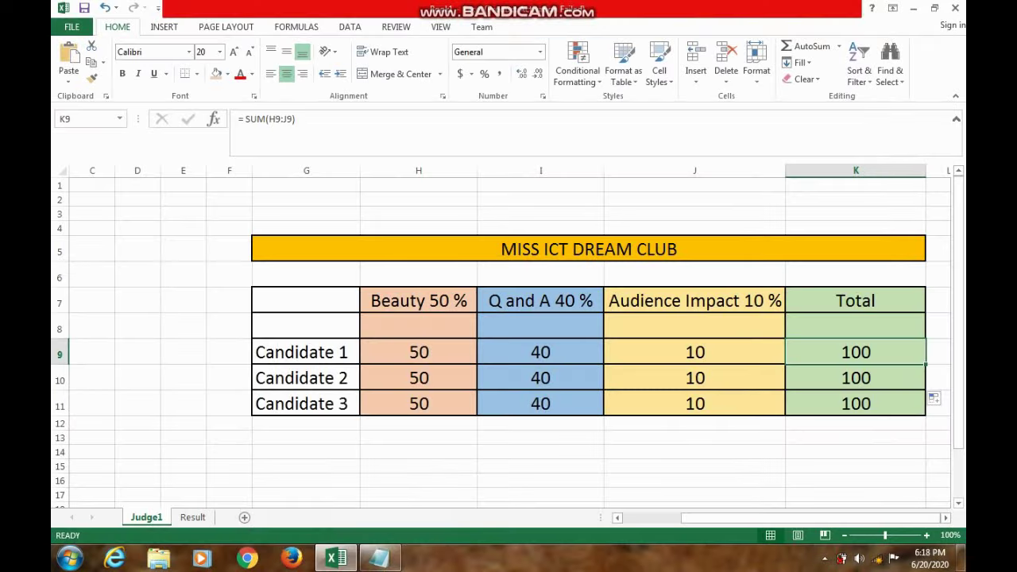
Step: Commit K9's =SUM(H9:J9), then set Beauty to 49 for Candidate 2 and 48 for Candidate 1
key(F2)
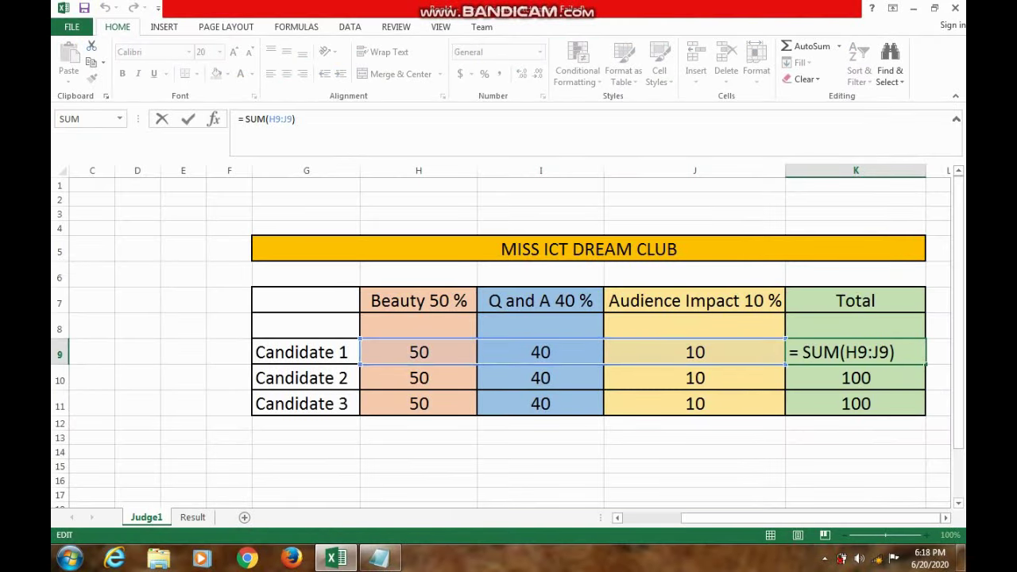
click(541, 452)
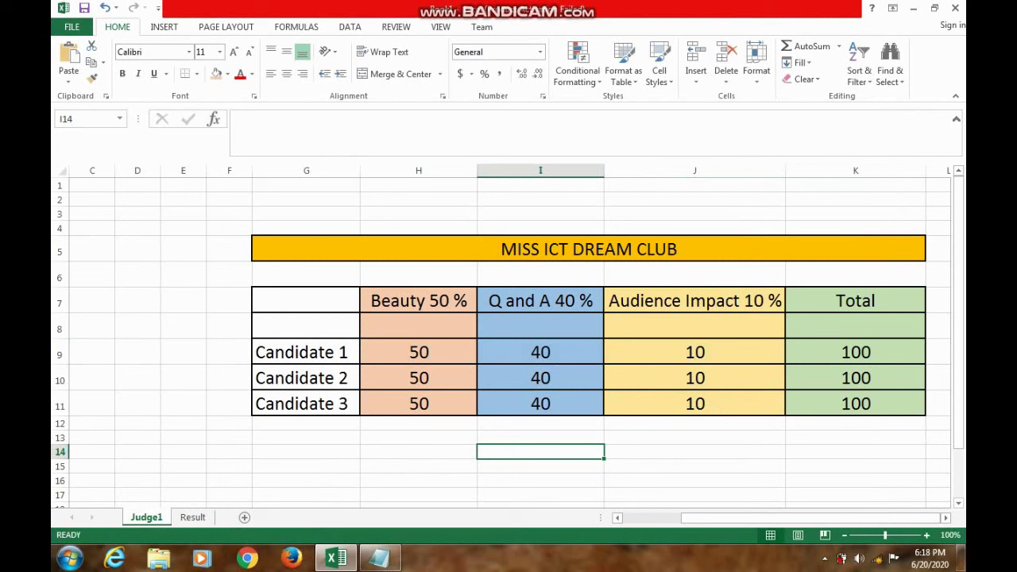
click(419, 379)
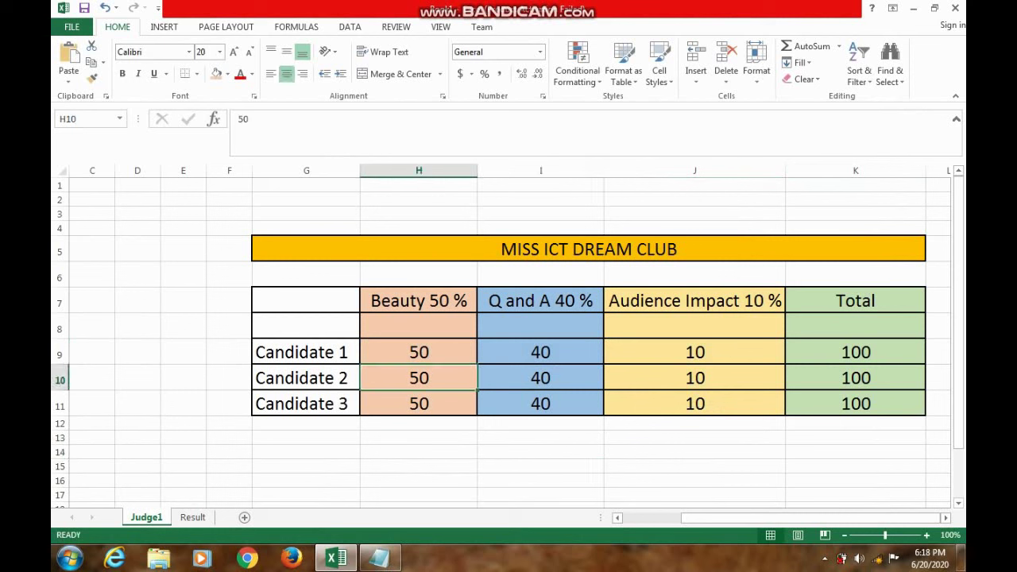
text(49)
click(419, 352)
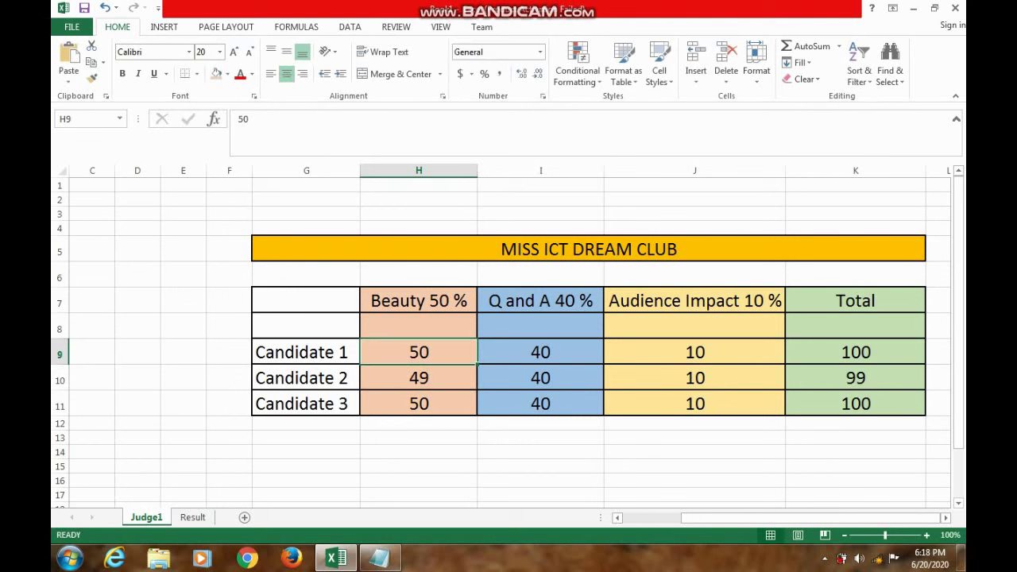
text(48)
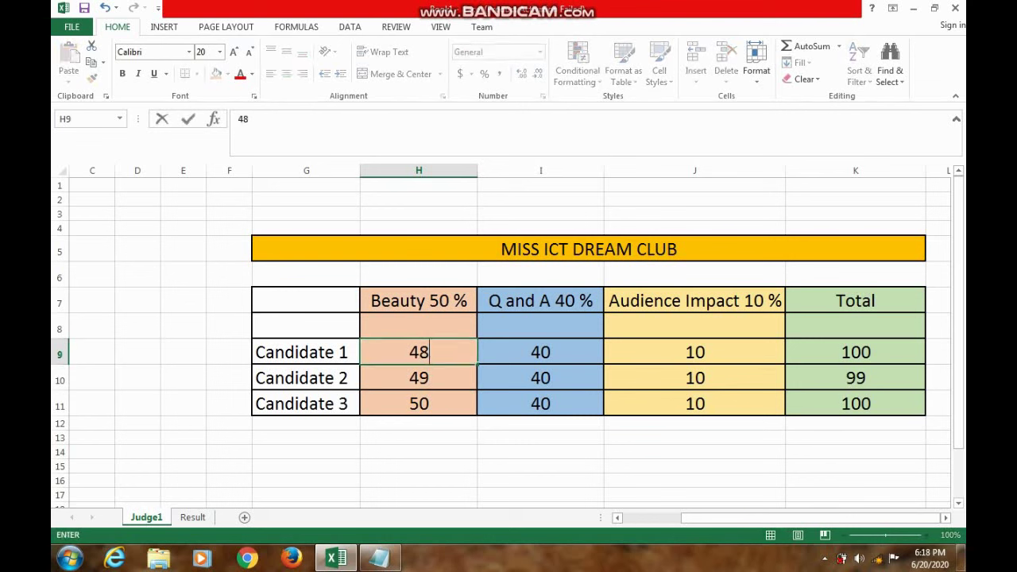
click(540, 437)
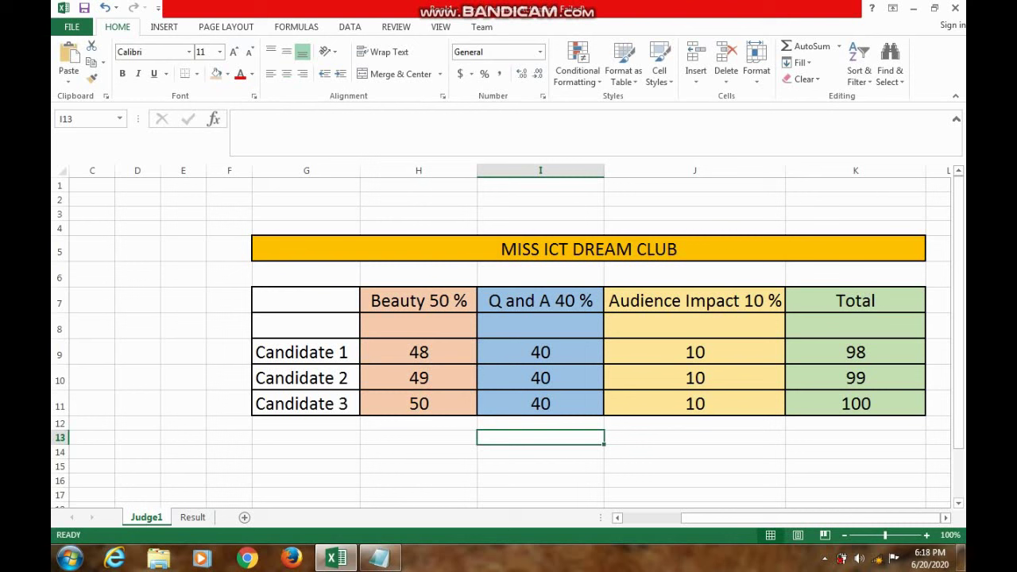
click(694, 480)
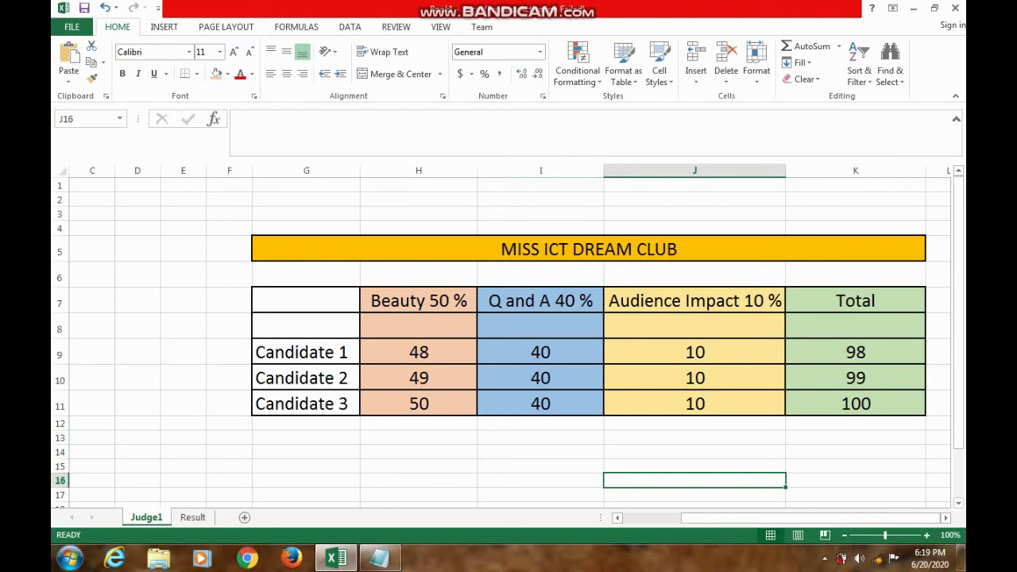
Step: Copy the Judge1 sheet to the end of the workbook
right_click(156, 517)
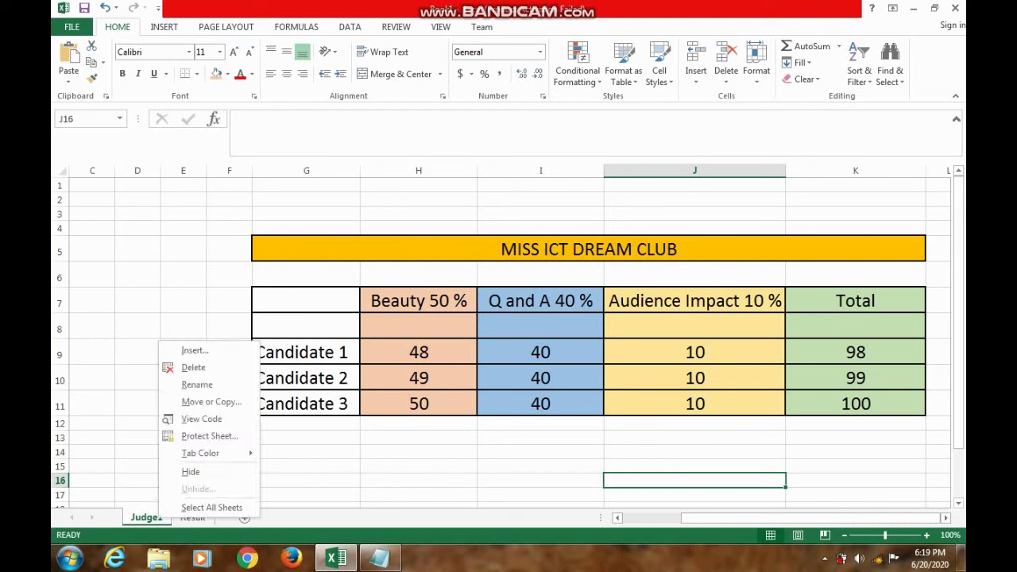
click(191, 401)
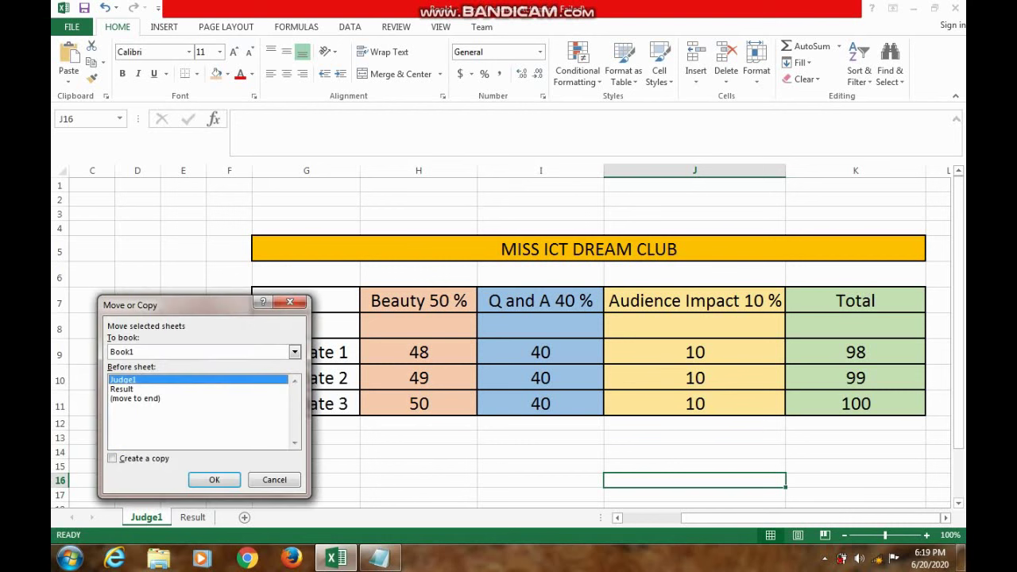
click(135, 398)
click(112, 459)
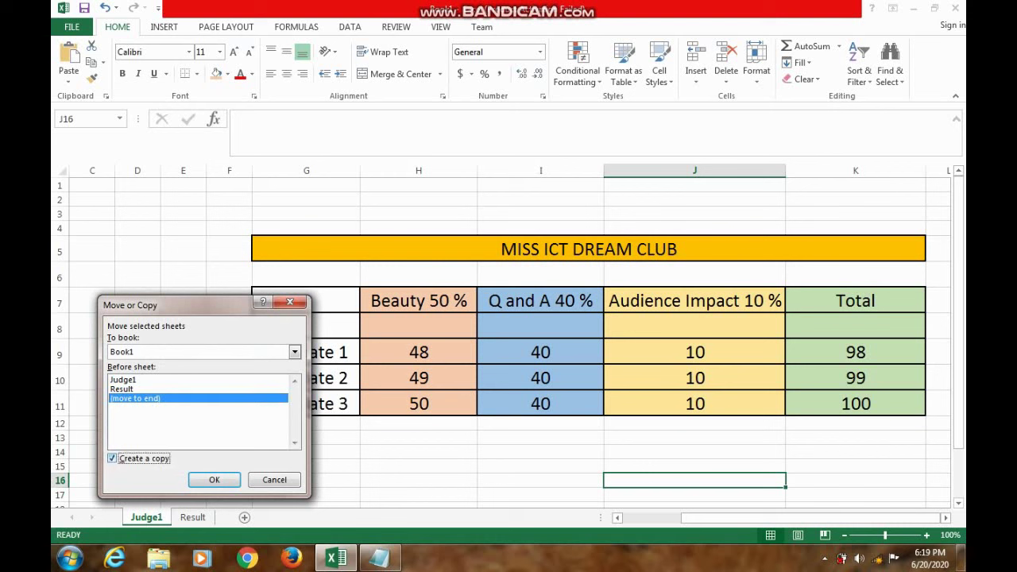
click(214, 479)
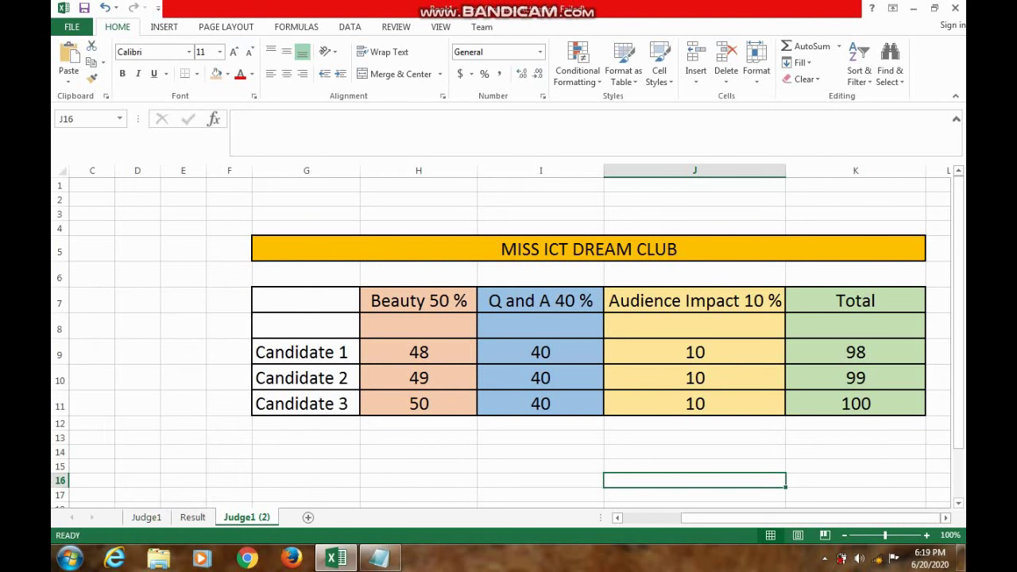
Step: Rename the Judge1 (2) copy to Judge2 and move it between Judge1 and Result
right_click(243, 517)
key(Escape)
right_click(265, 517)
click(304, 379)
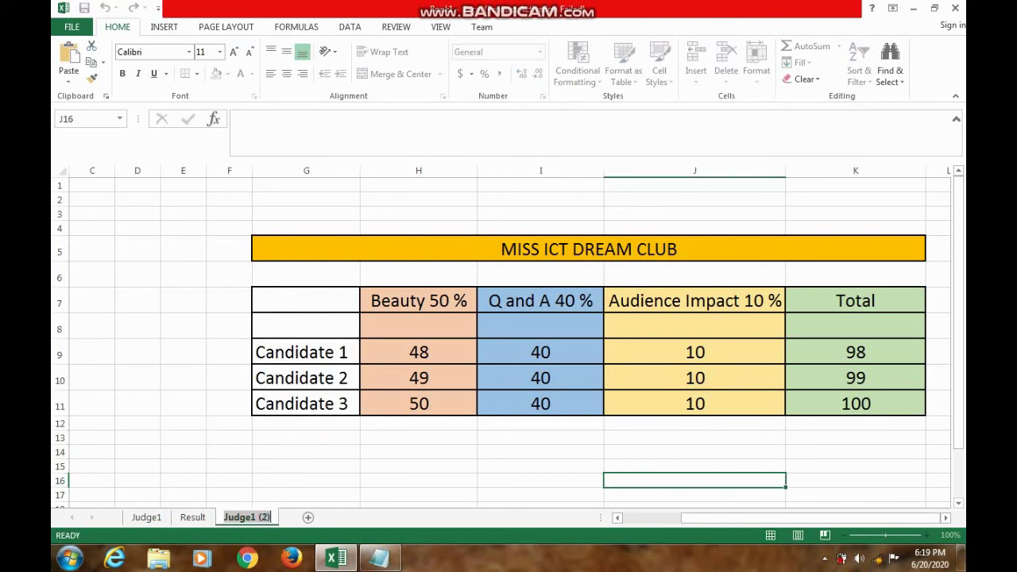
click(270, 517)
key(BackSpace)
key(BackSpace)
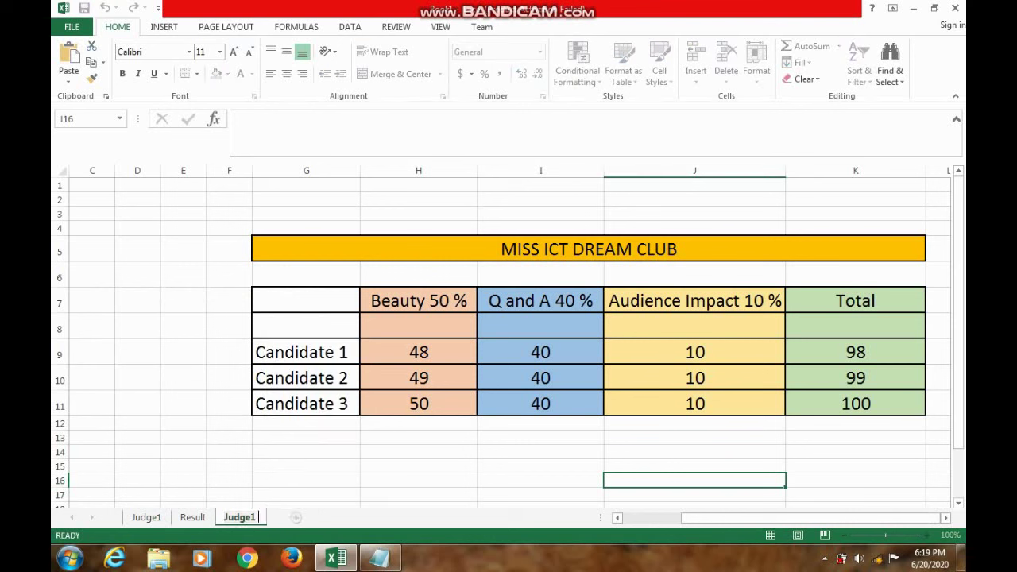
key(BackSpace)
key(BackSpace)
key(BackSpace)
text(2)
click(229, 480)
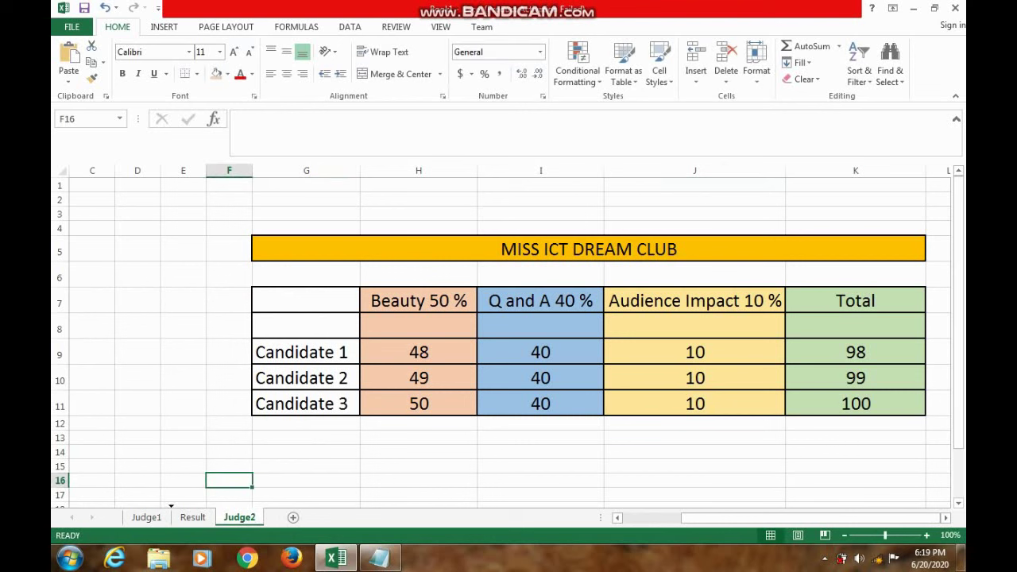
drag(239, 518, 173, 517)
Step: Make a copy of Judge2 and place the Judge2 (2) sheet before Result
key(ctrl+Page_Up)
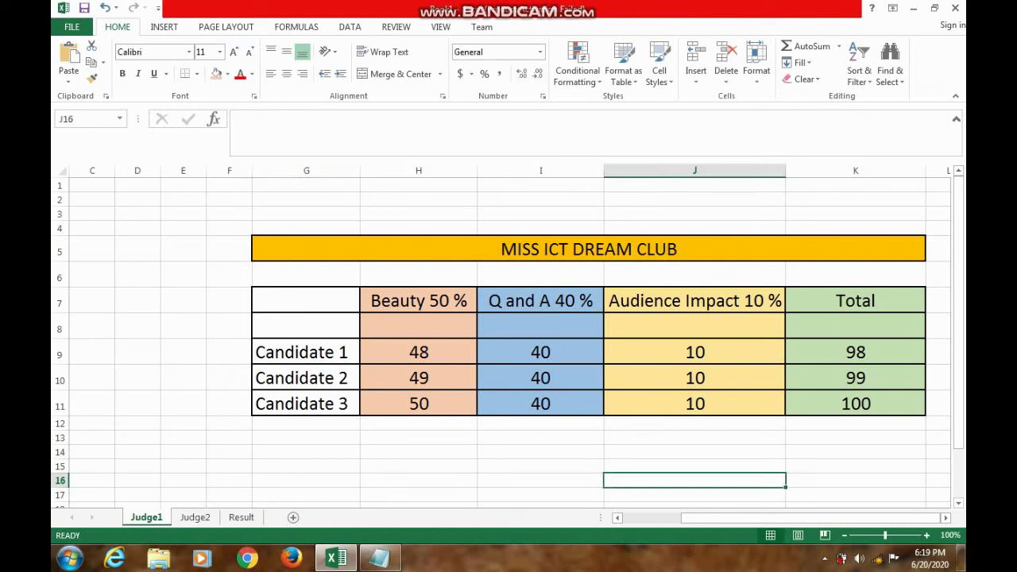
key(ctrl+Page_Down)
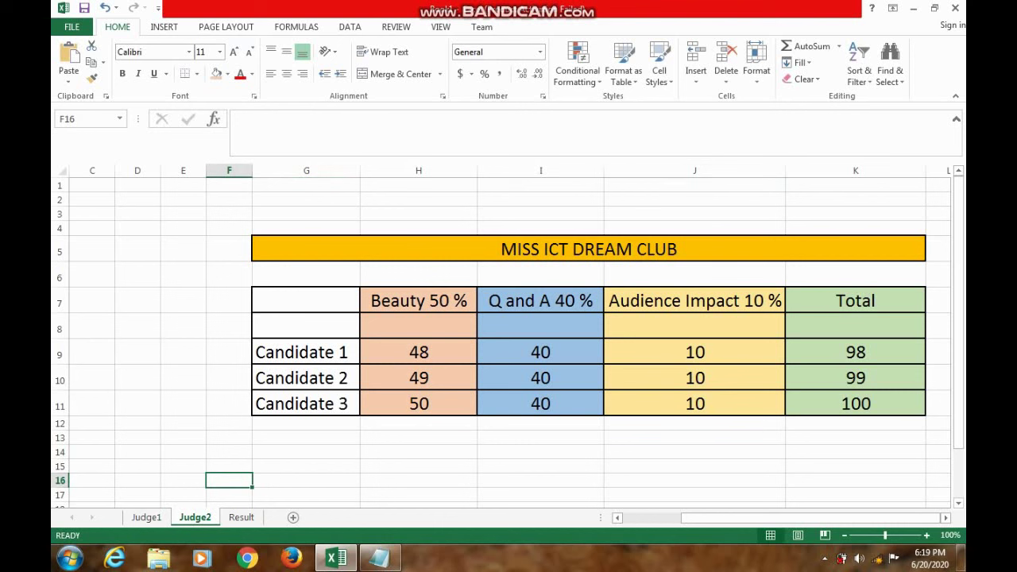
right_click(199, 518)
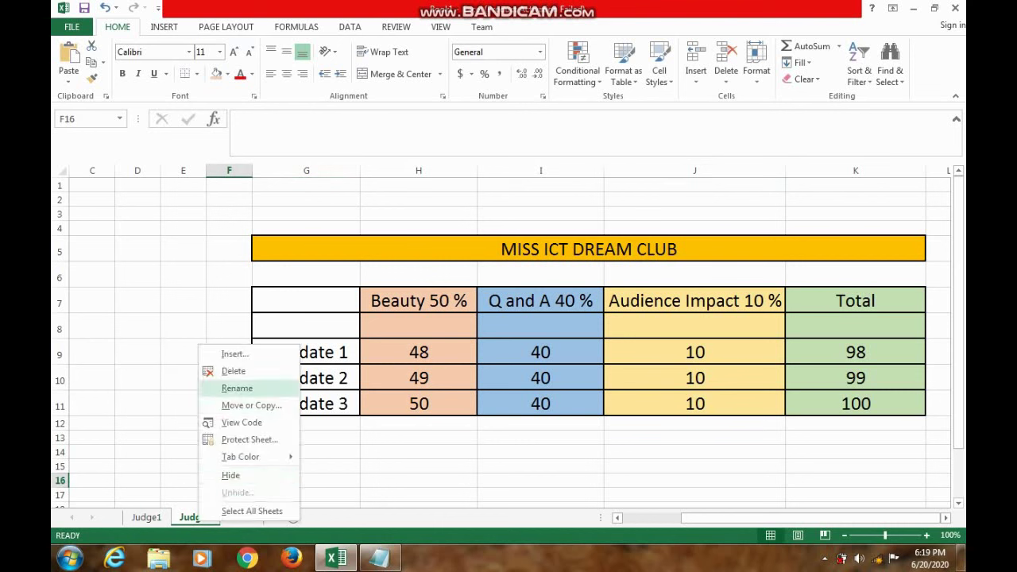
click(251, 406)
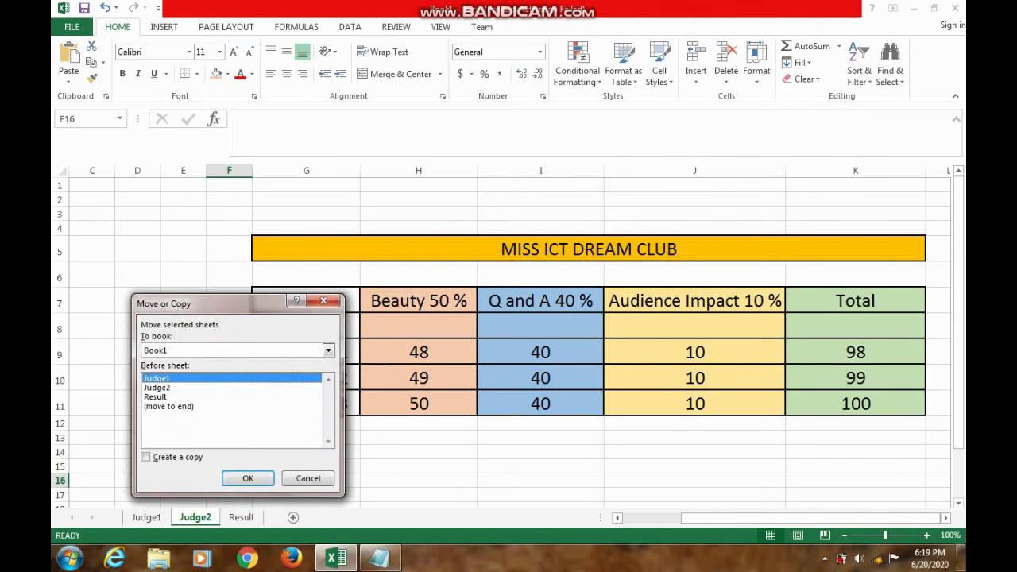
click(169, 406)
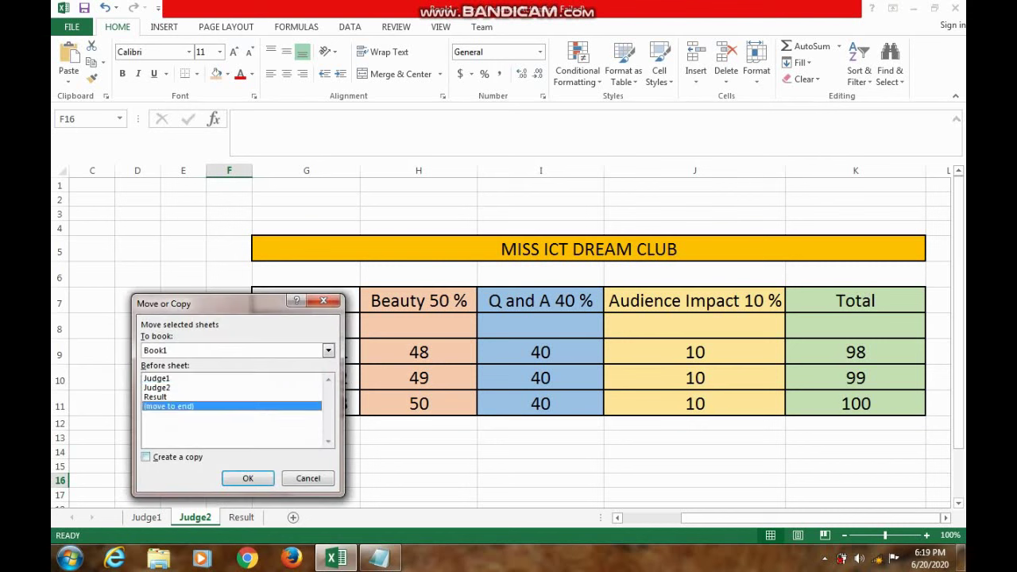
click(146, 457)
key(Return)
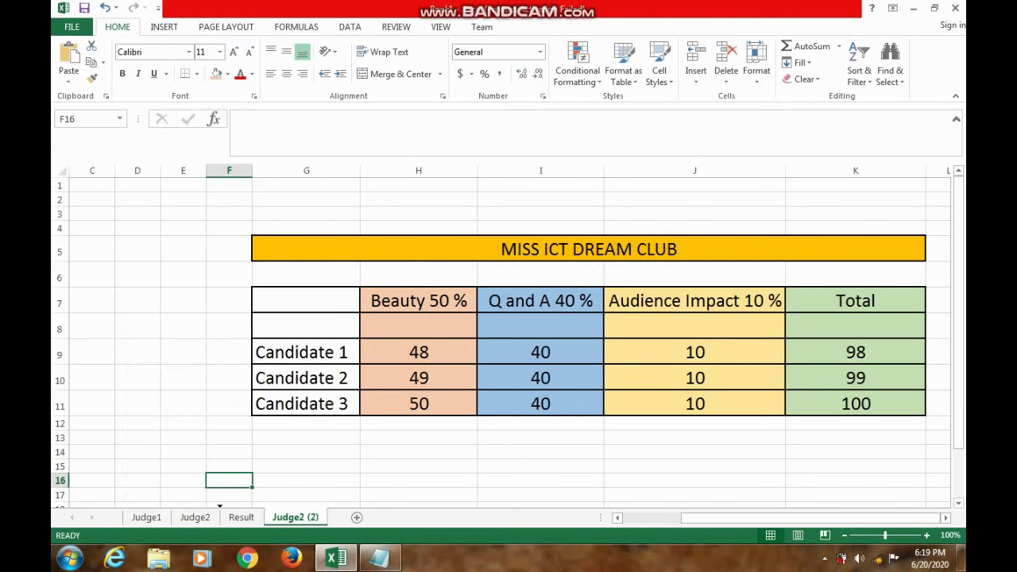
drag(295, 518, 219, 517)
right_click(238, 518)
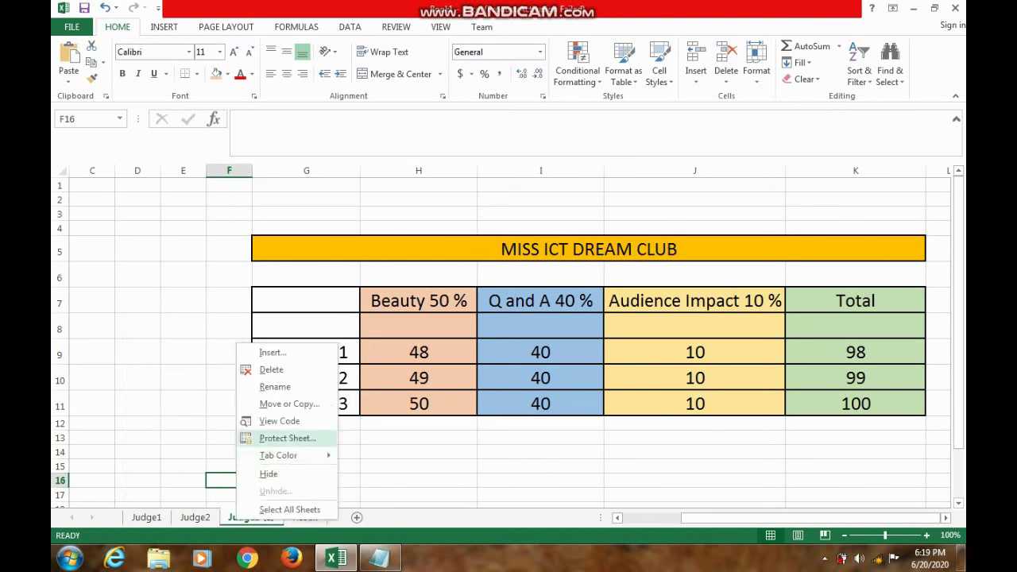
Step: Change the Judge2 (2) sheet tab's name to Judge3
click(266, 387)
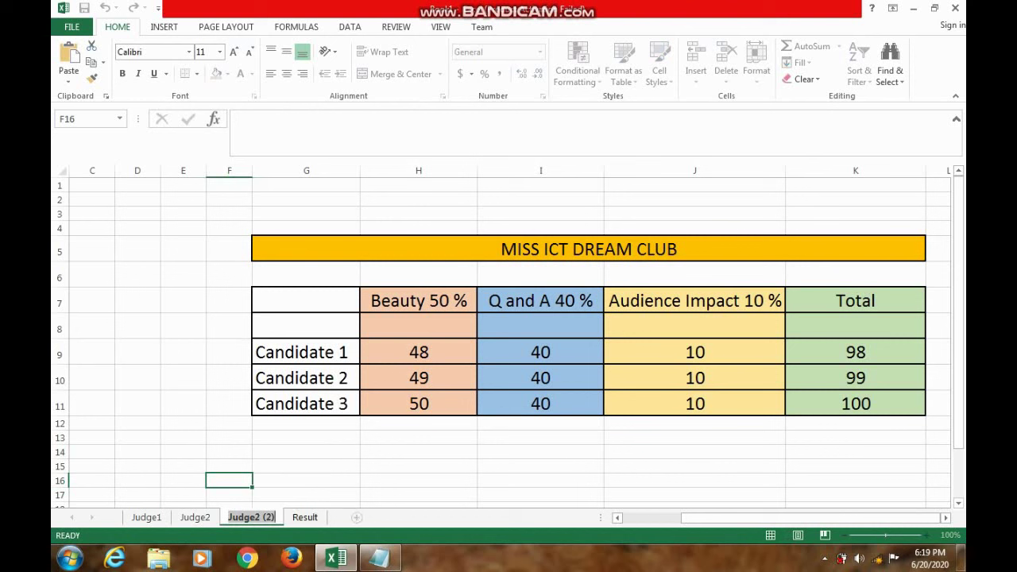
key(Return)
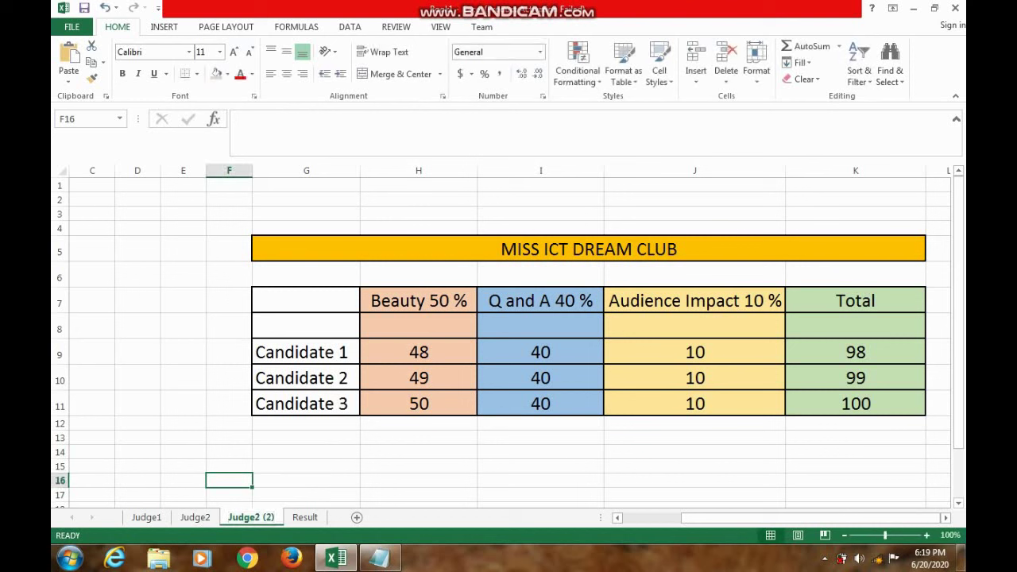
right_click(275, 518)
click(306, 386)
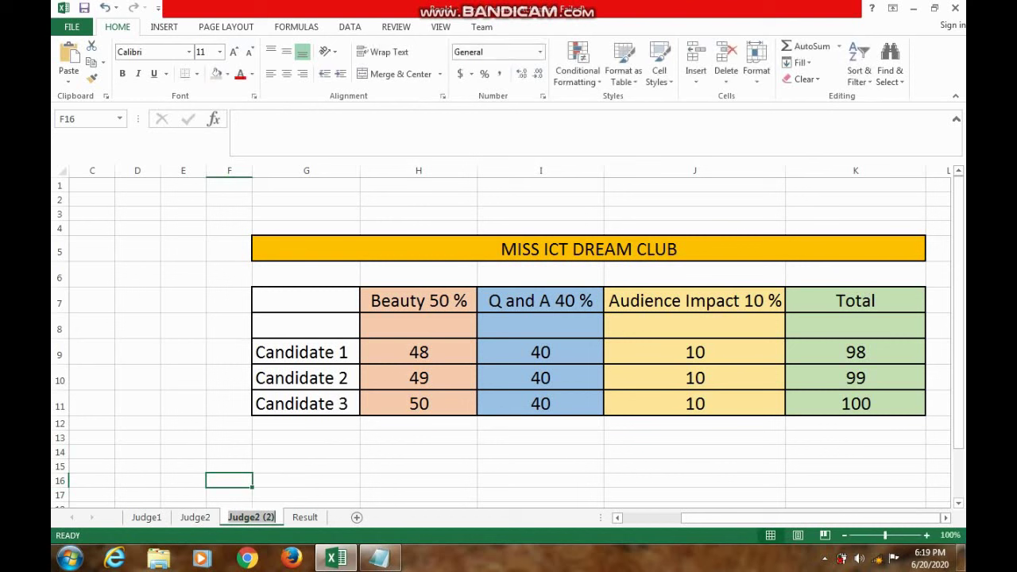
key(Return)
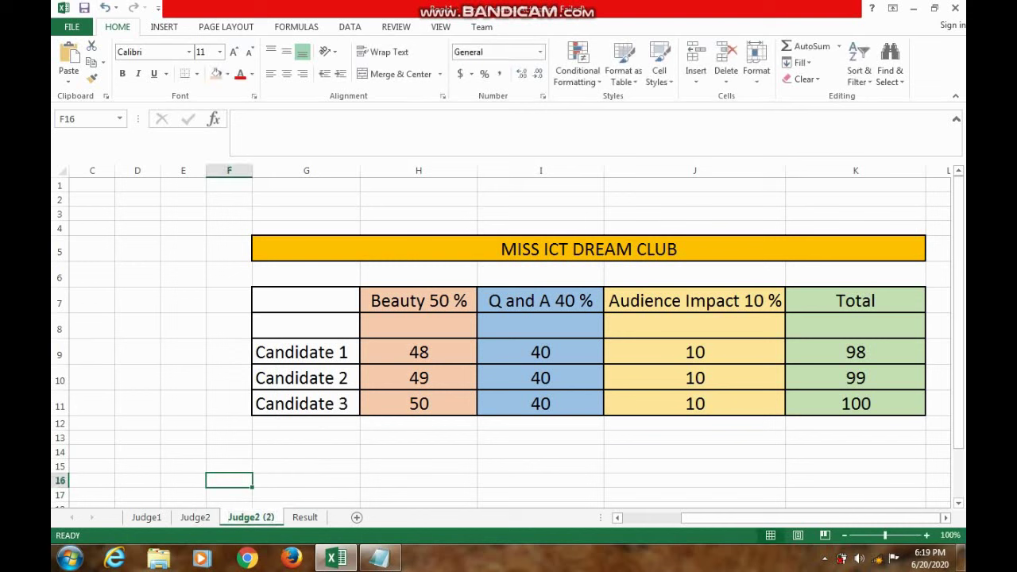
right_click(268, 517)
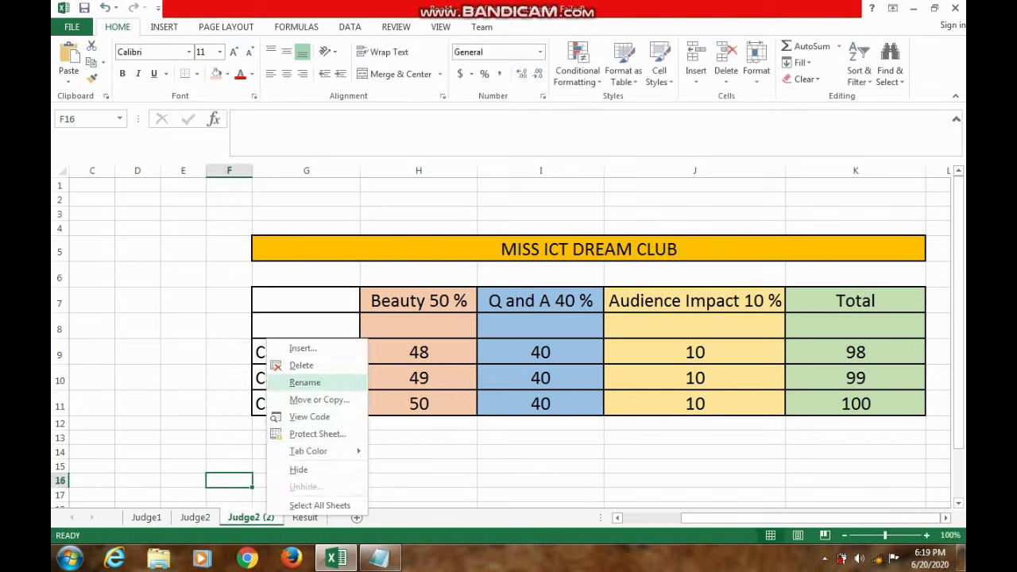
click(306, 382)
click(264, 517)
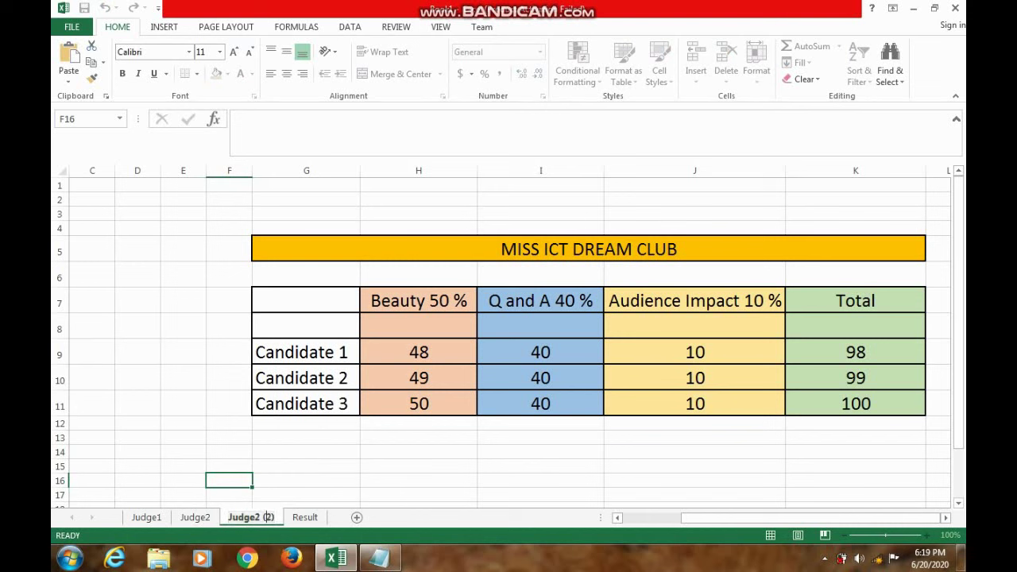
key(BackSpace)
key(BackSpace)
key(BackSpace)
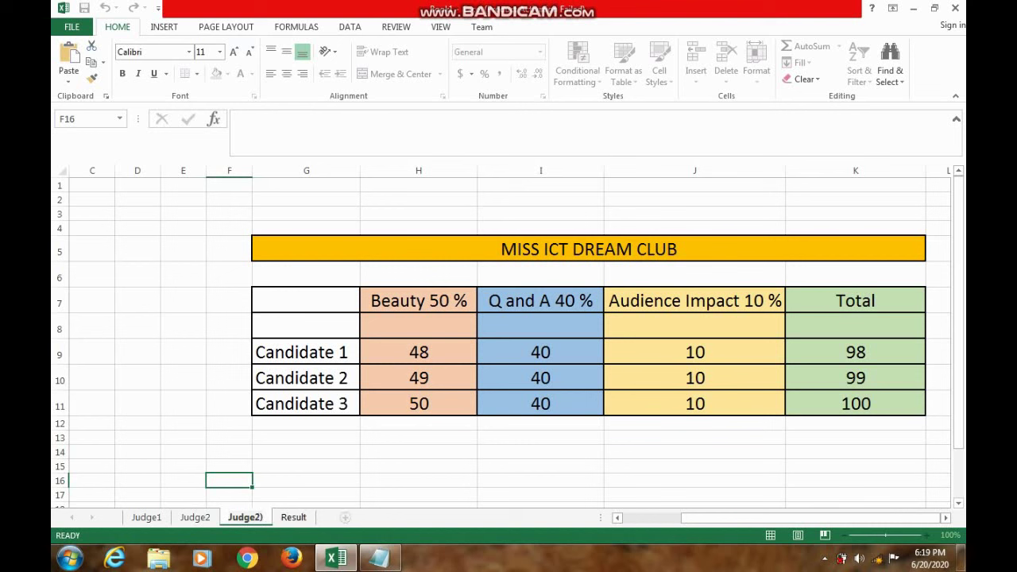
key(BackSpace)
text(3)
key(Delete)
click(228, 423)
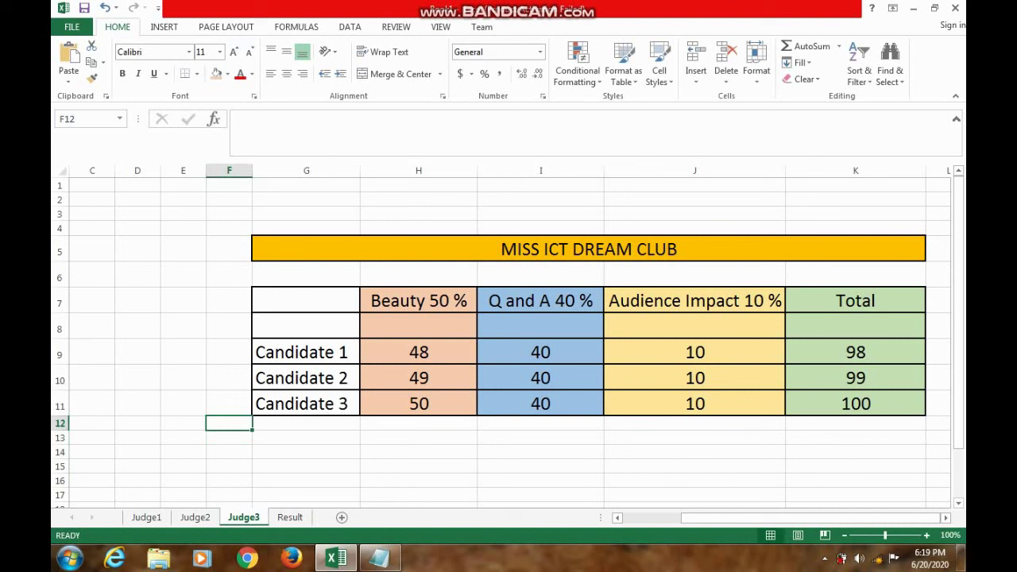
Step: Flip between the Judge1, Judge2, Judge3 and Result sheet tabs, ending ungrouped
ctrl+click(146, 517)
click(146, 518)
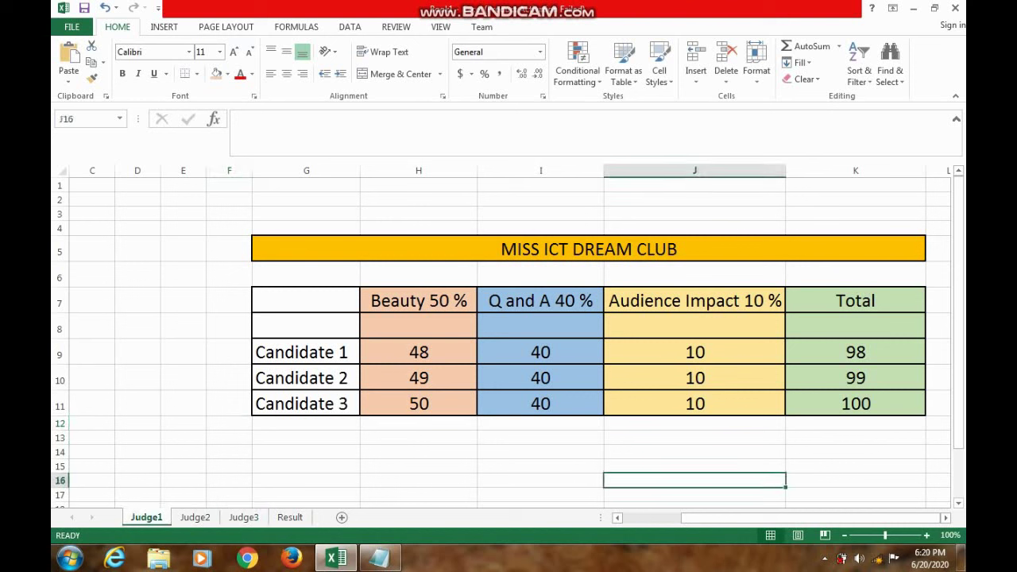
click(195, 518)
click(243, 517)
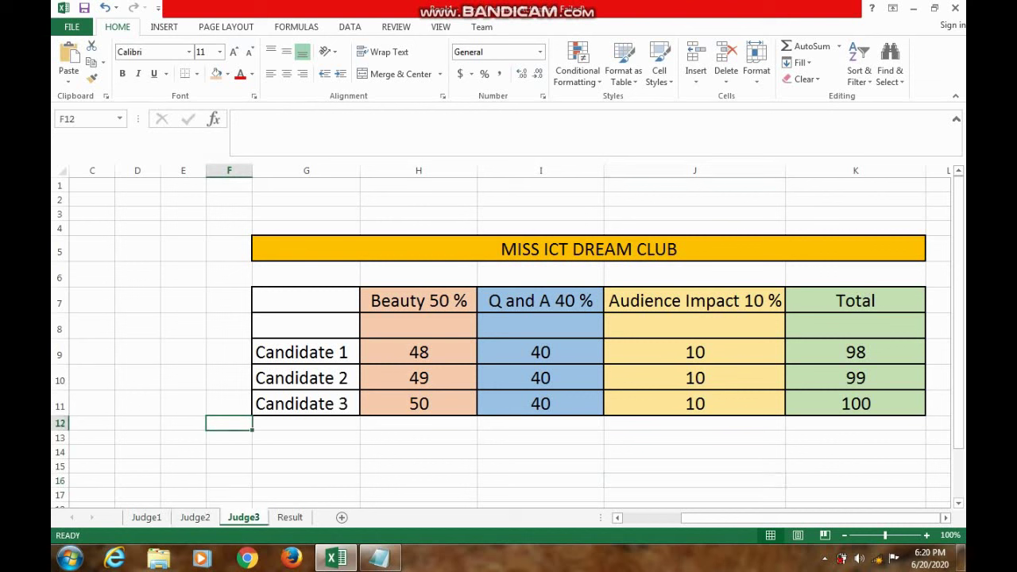
ctrl+click(290, 517)
ctrl+click(290, 517)
ctrl+click(147, 518)
click(146, 518)
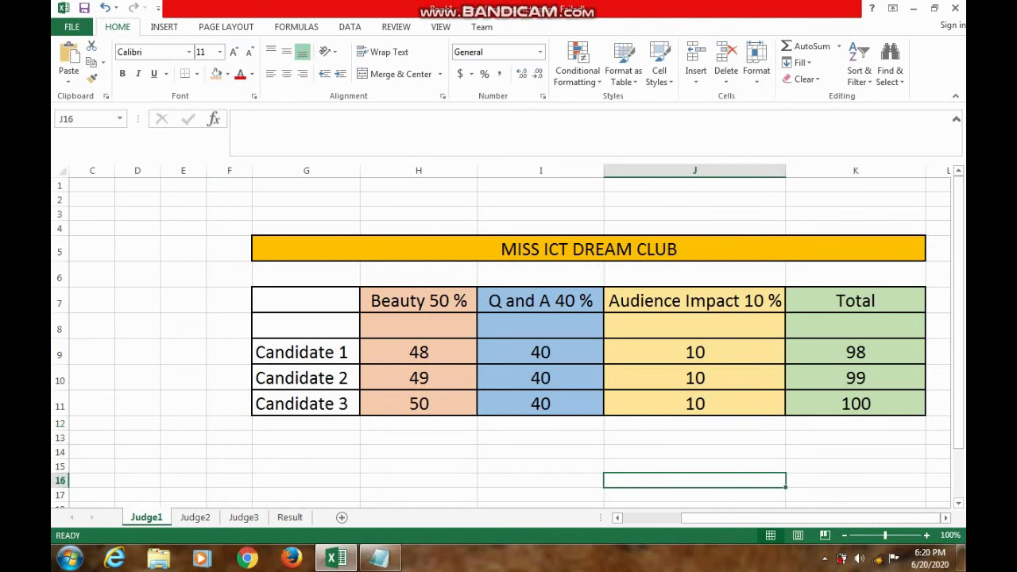
ctrl+click(290, 518)
click(290, 517)
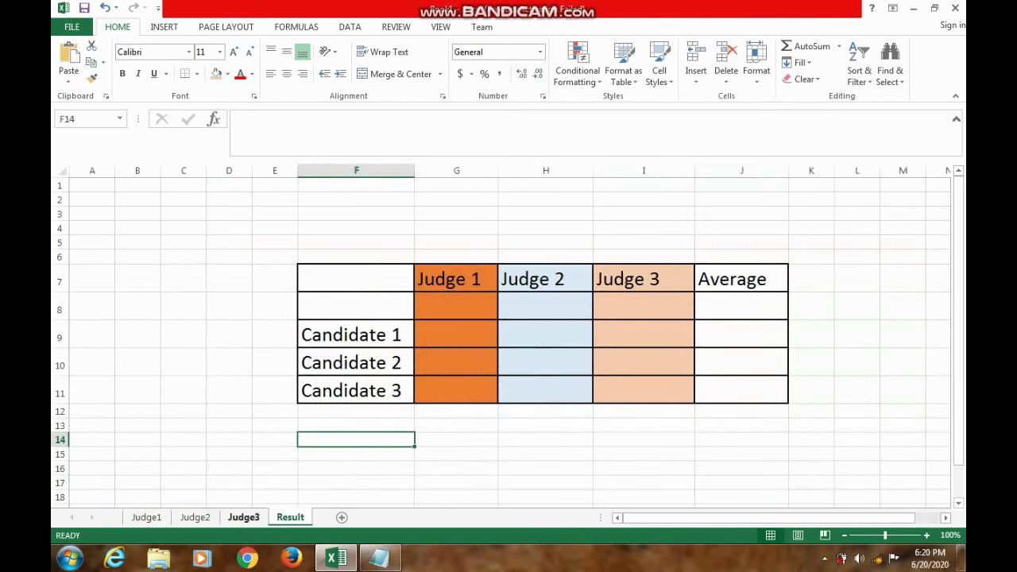
click(146, 517)
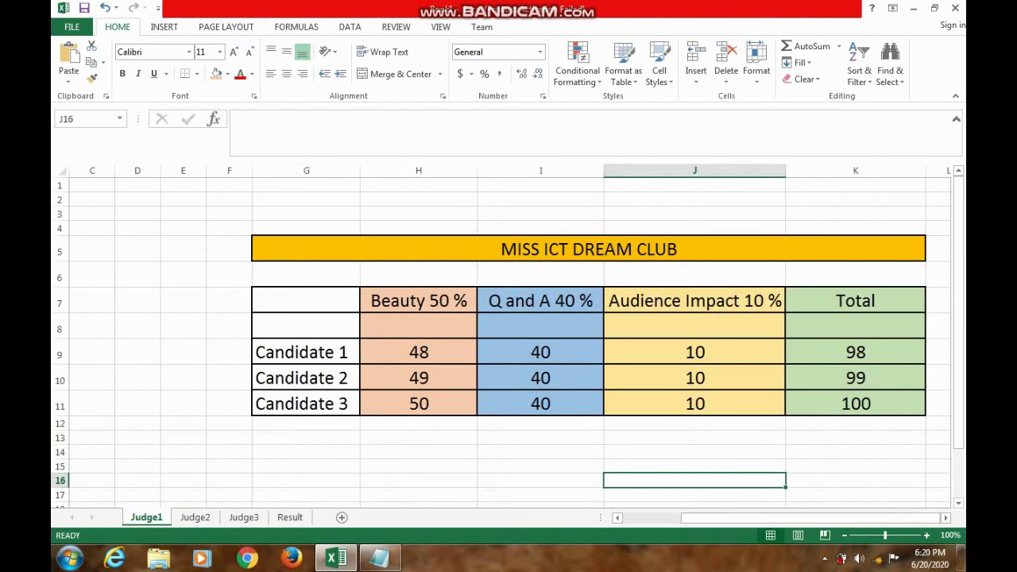
ctrl+click(290, 517)
ctrl+click(290, 517)
Step: Inspect the Judge1 Total formulas in K9 to K11, then show the Result sheet
click(856, 170)
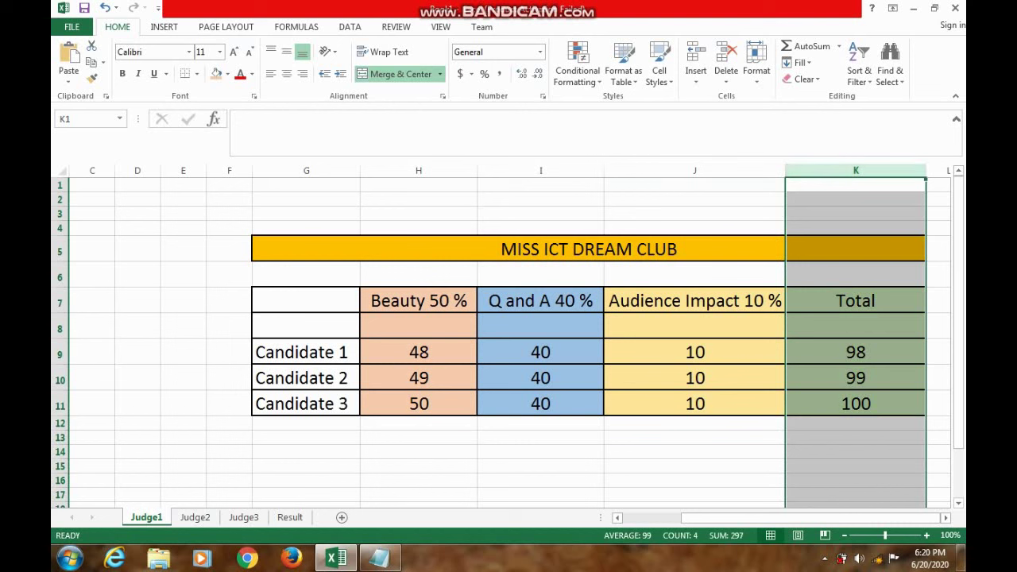
click(856, 466)
click(856, 352)
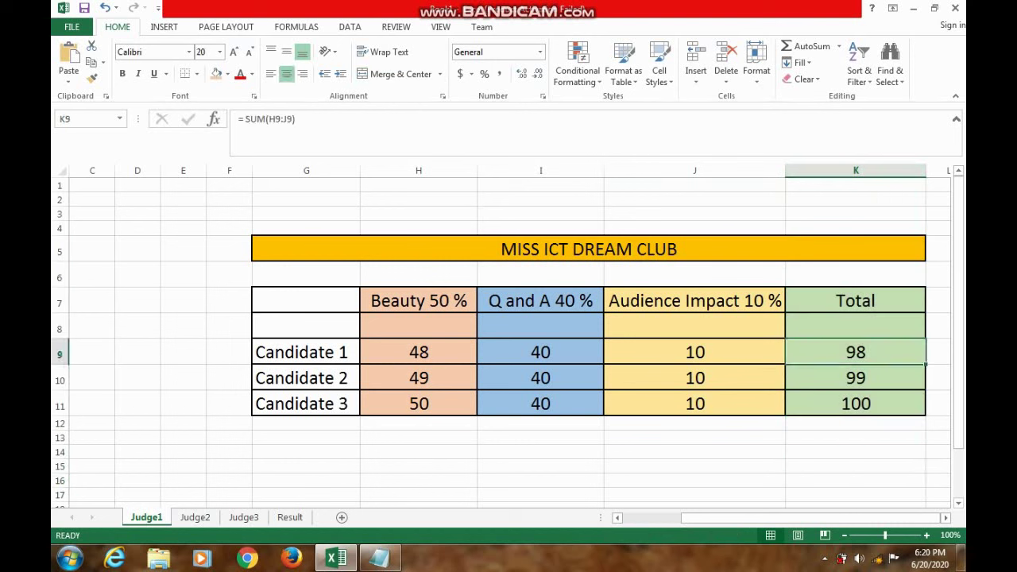
click(856, 378)
click(855, 403)
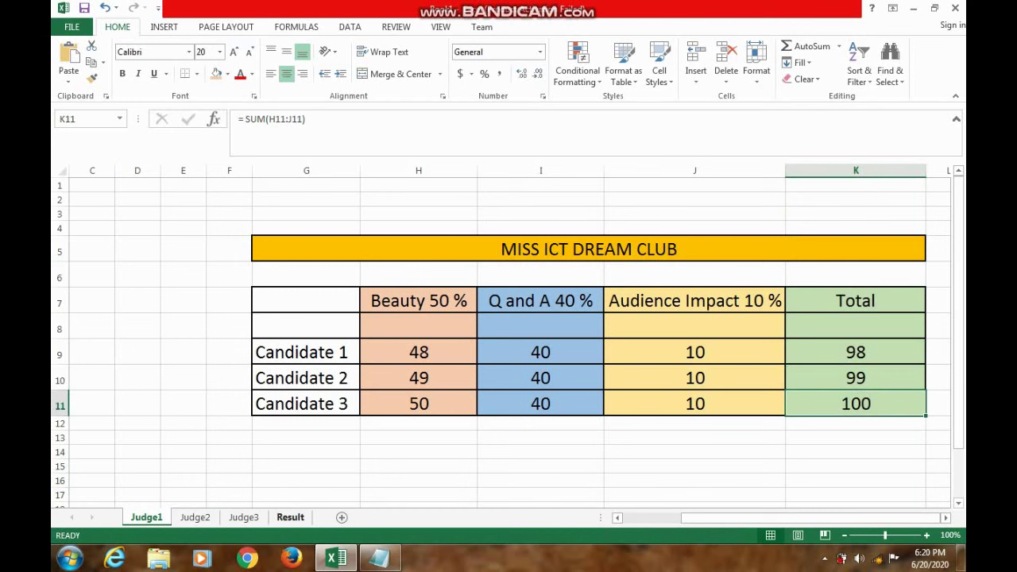
click(290, 518)
click(456, 334)
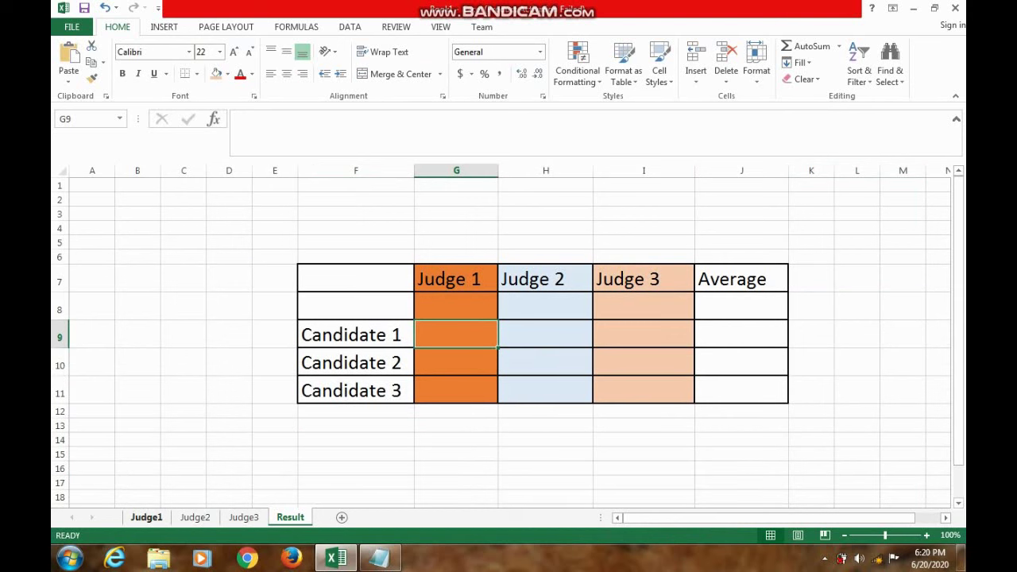
click(146, 518)
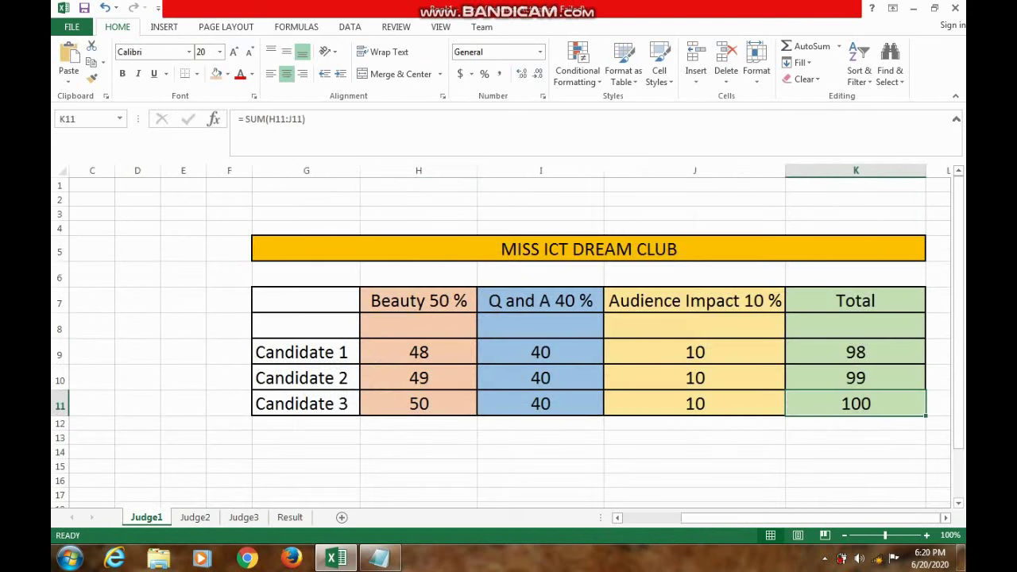
key(Up)
key(Up)
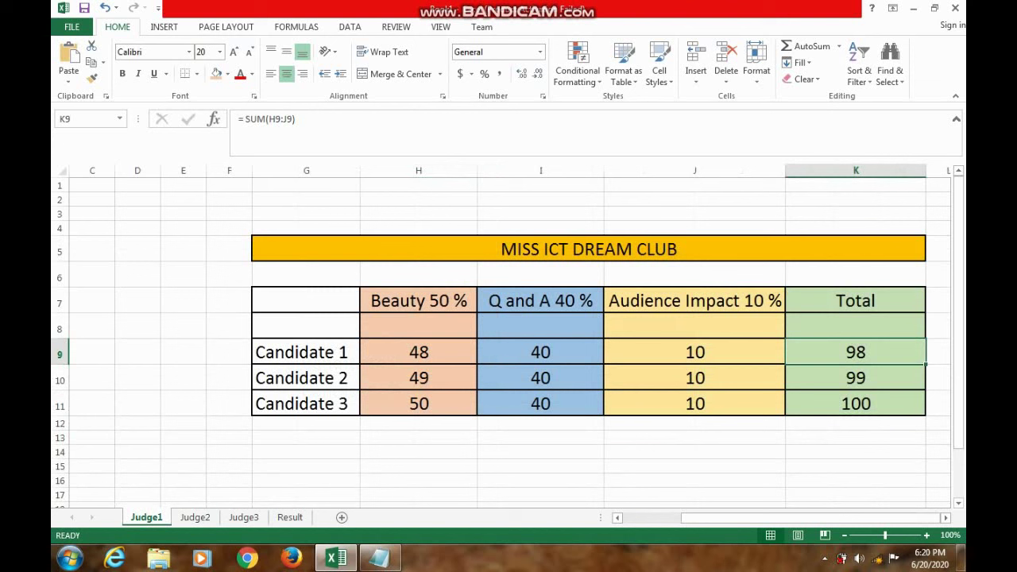
key(ctrl+space)
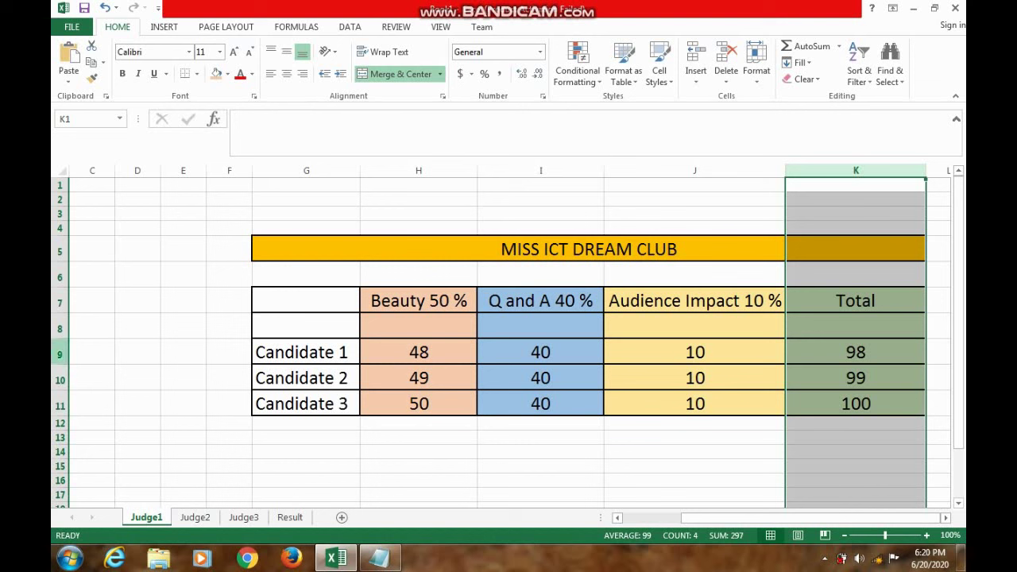
click(60, 354)
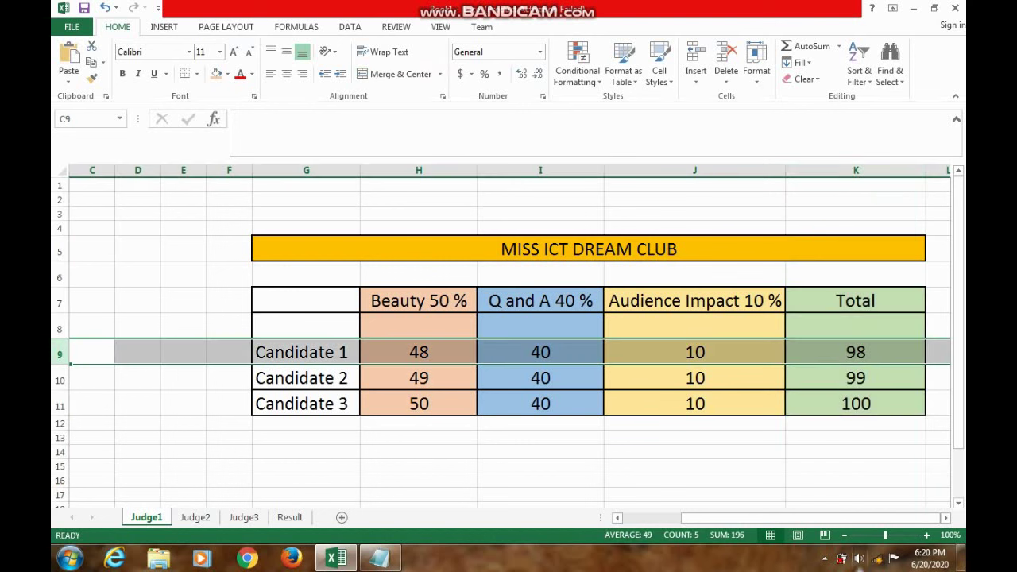
click(856, 467)
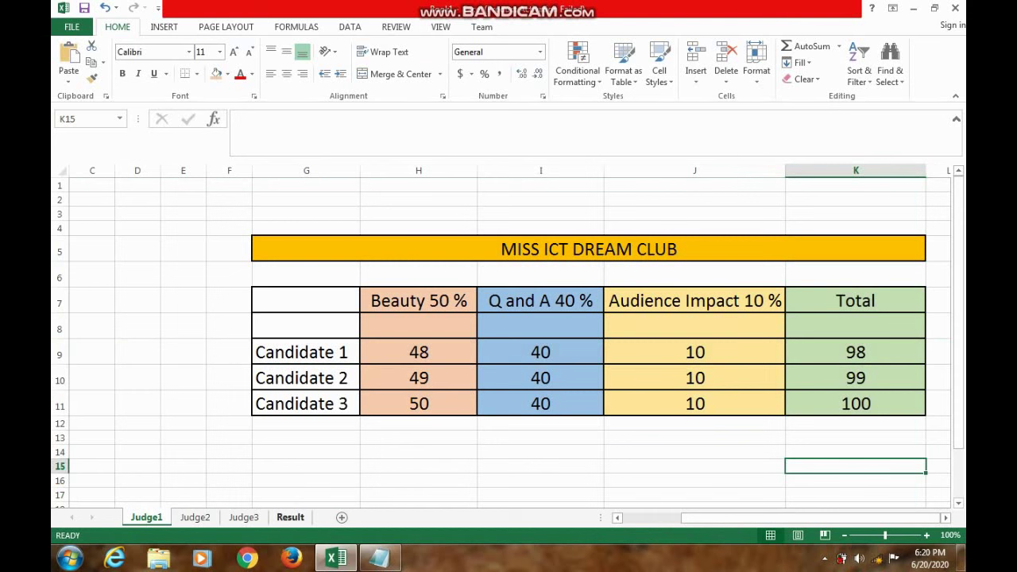
click(290, 517)
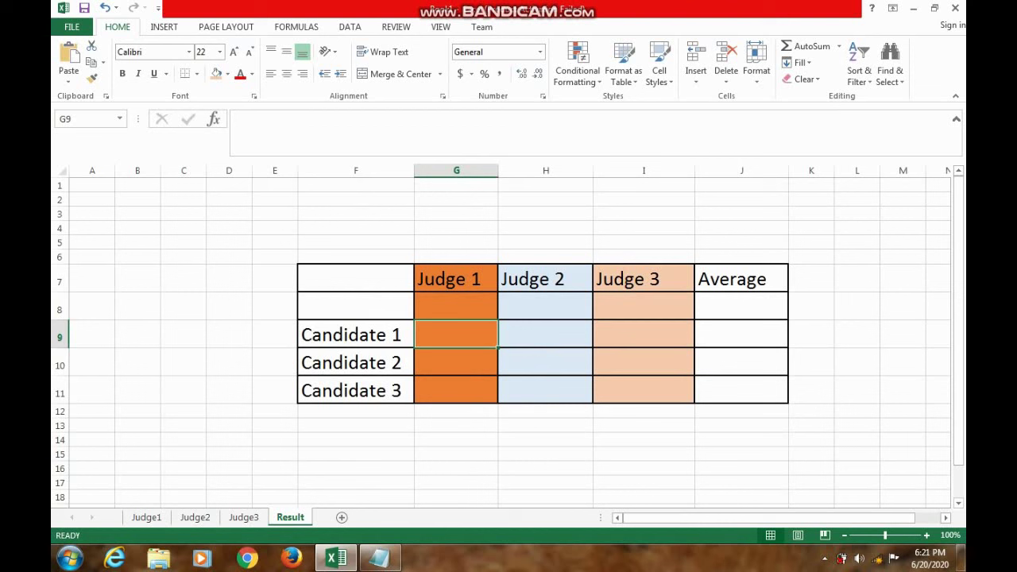
Step: Enter =Judge1!K9 in G9 and fill it down to G11, giving 98, 99 and 100
key(BackSpace)
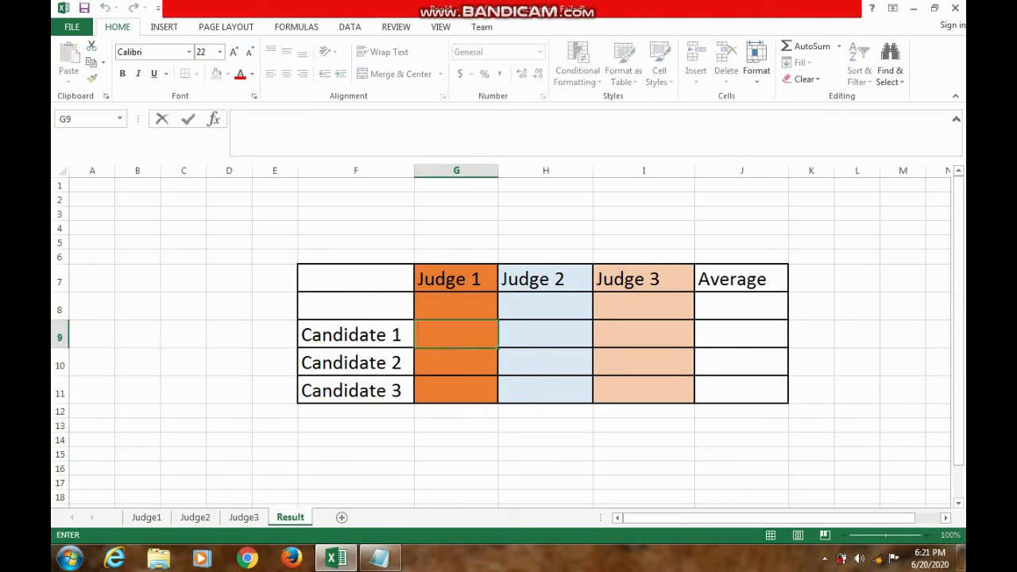
text(-)
key(BackSpace)
text(=)
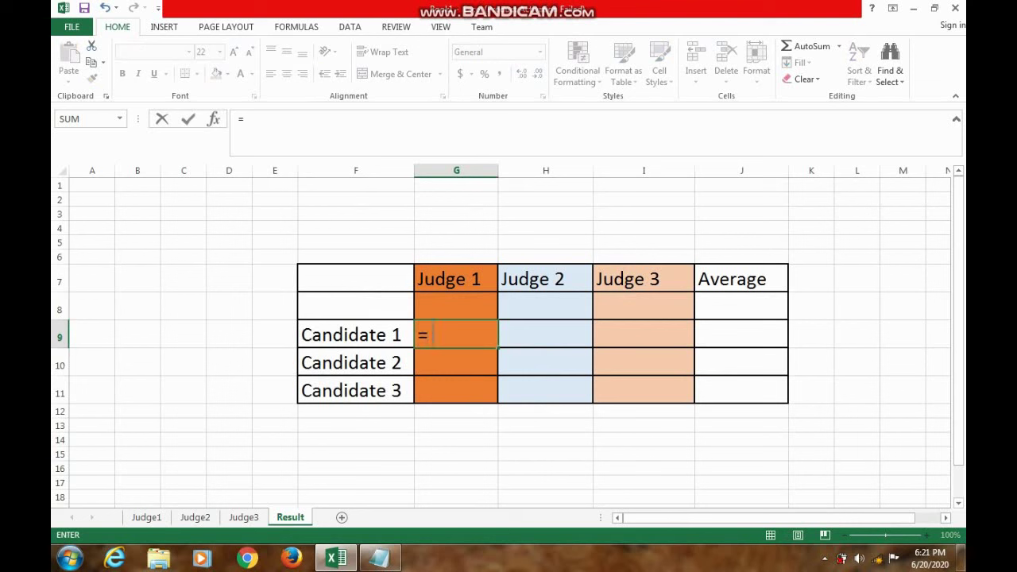
text(Jud)
text(ge1)
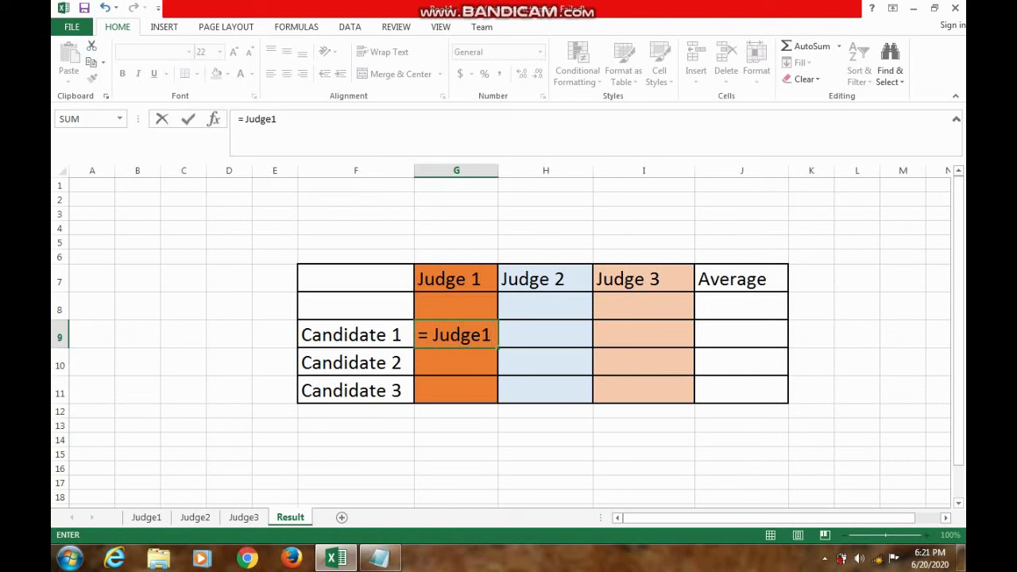
text(@)
key(BackSpace)
text(!)
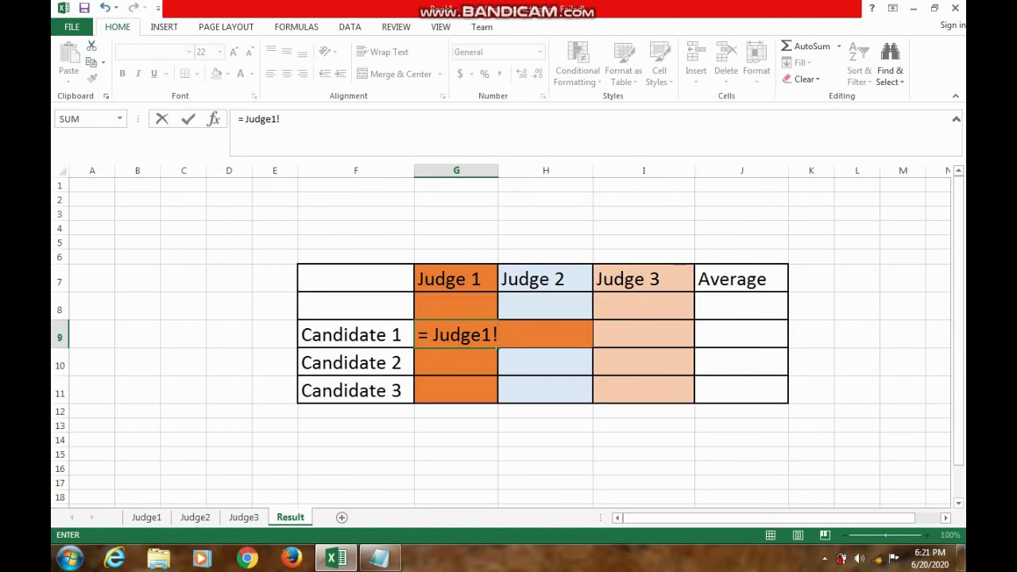
click(146, 518)
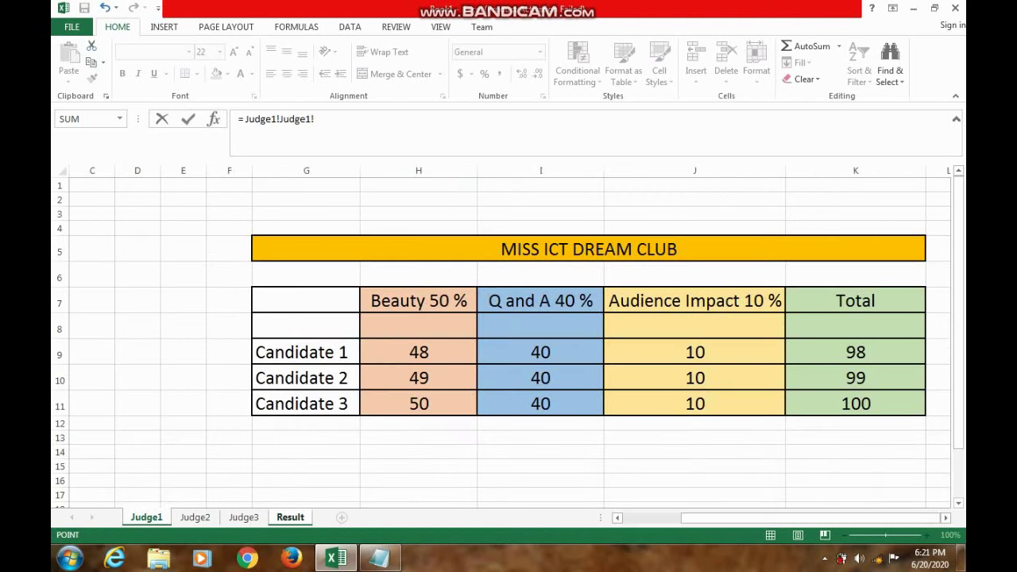
click(855, 352)
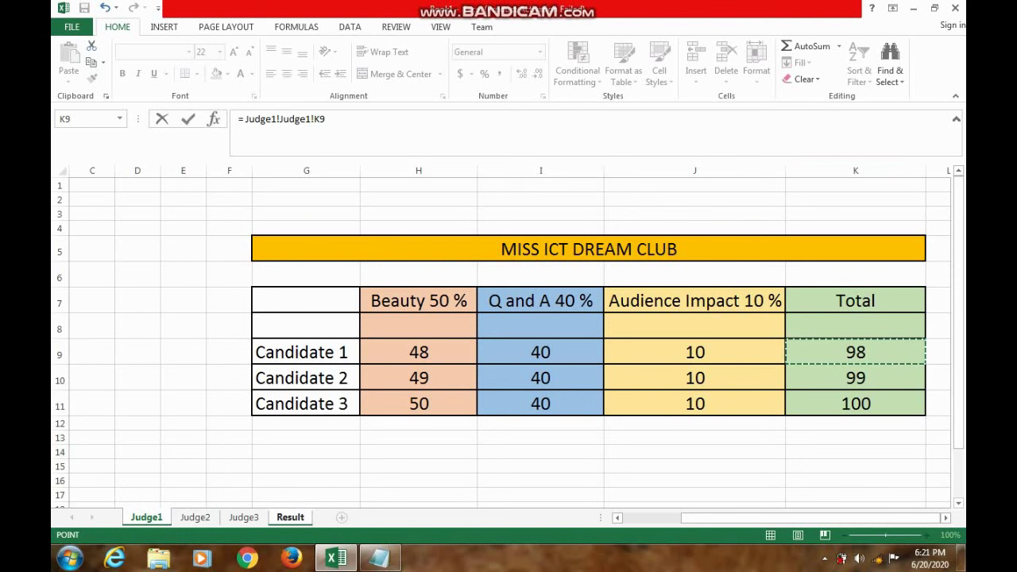
click(290, 517)
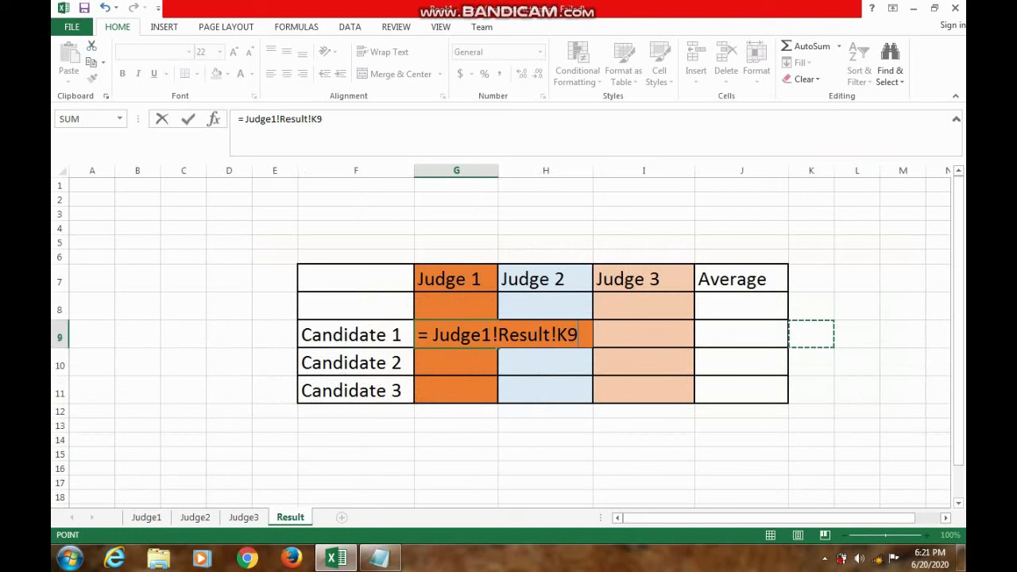
key(BackSpace)
key(BackSpace)
key(BackSpace)
key(BackSpace)
key(BackSpace)
key(BackSpace)
key(BackSpace)
key(BackSpace)
key(BackSpace)
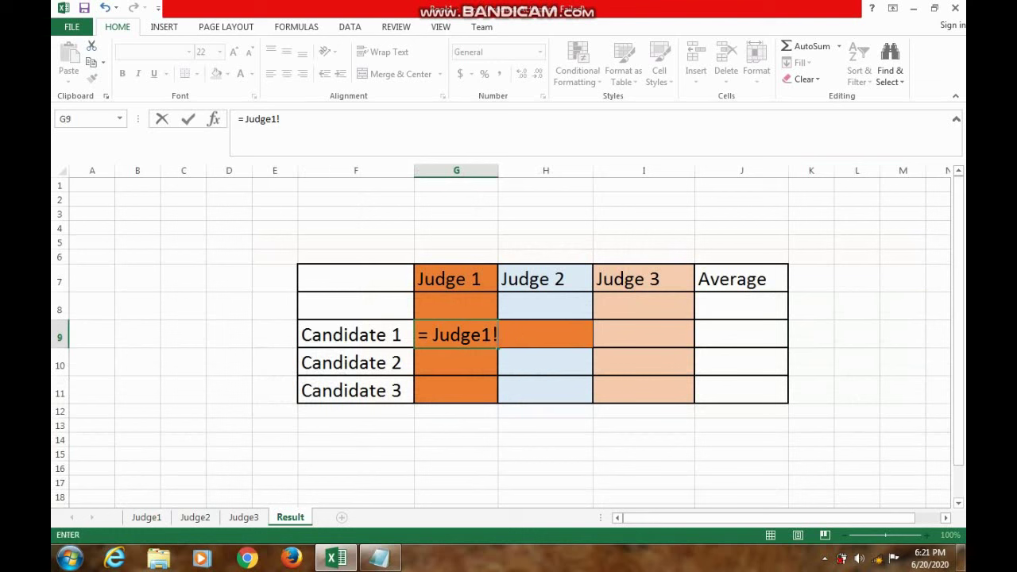
text(K)
text(9)
key(Return)
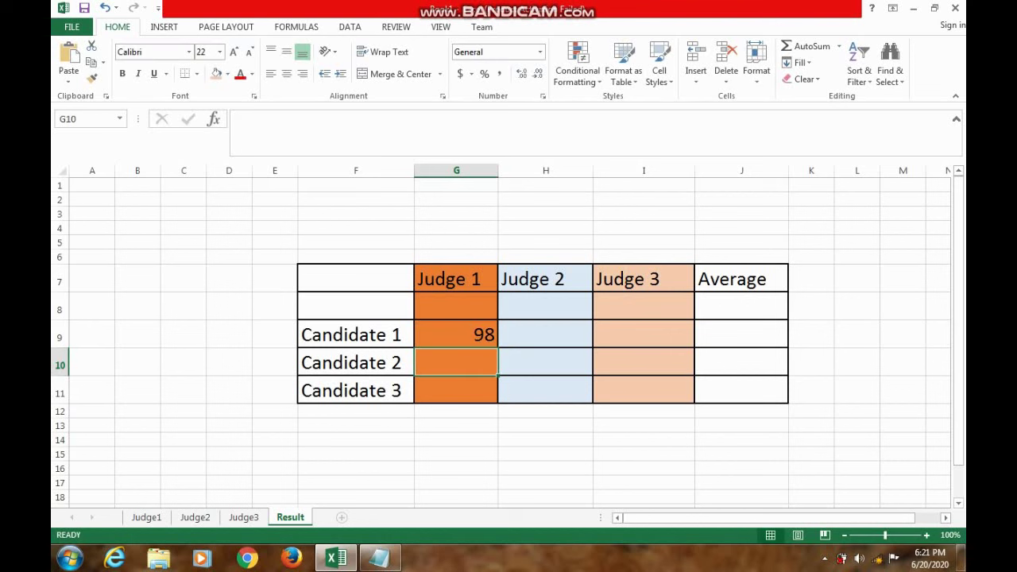
click(456, 335)
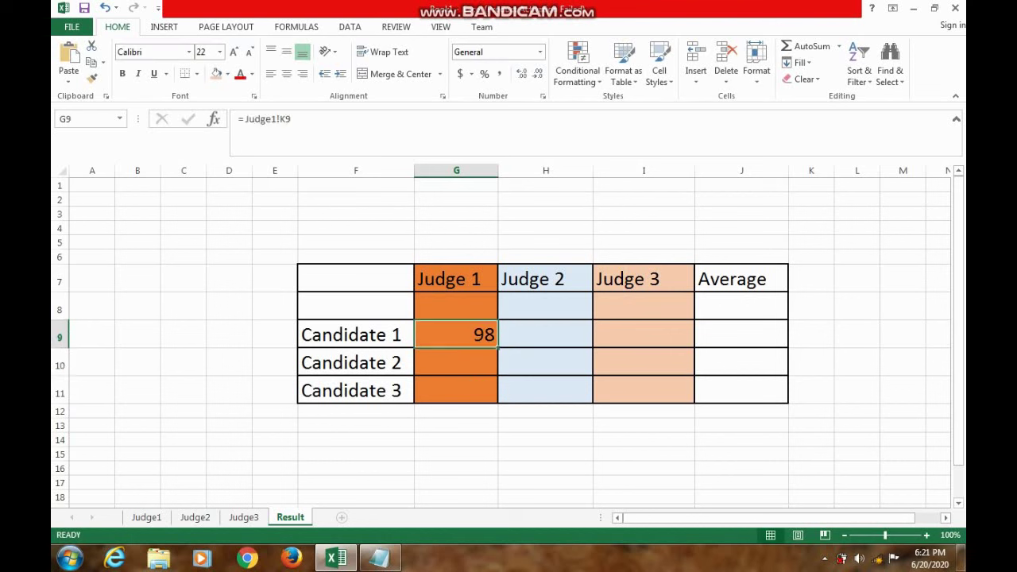
mouse_move(497, 348)
mouse_down()
mouse_move(498, 402)
mouse_move(497, 348)
mouse_move(556, 335)
mouse_move(498, 349)
mouse_move(498, 402)
mouse_up()
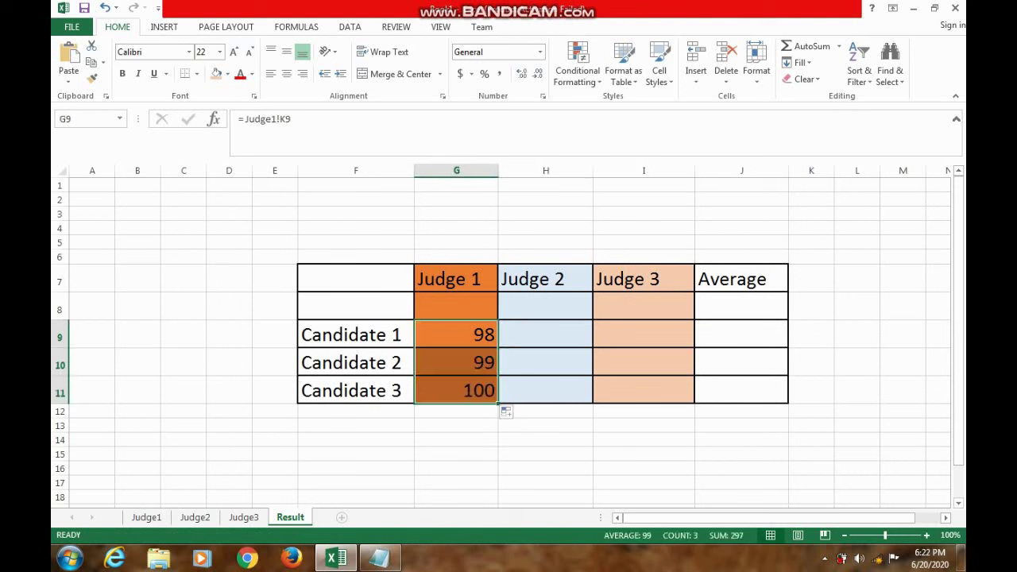
Step: Look up Candidate 1's total on the Judge2 sheet, then return to H9 on Result
click(545, 425)
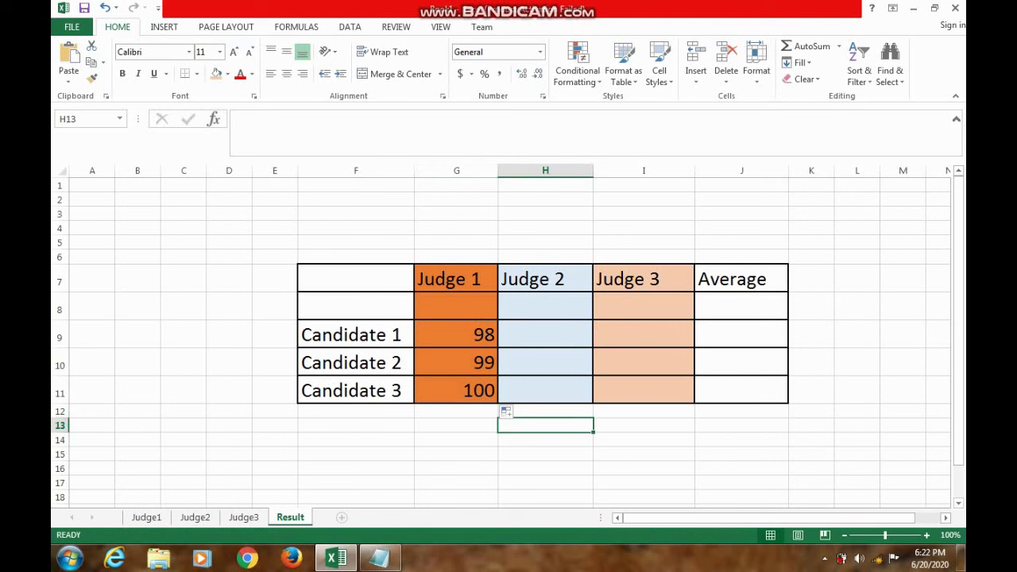
click(545, 333)
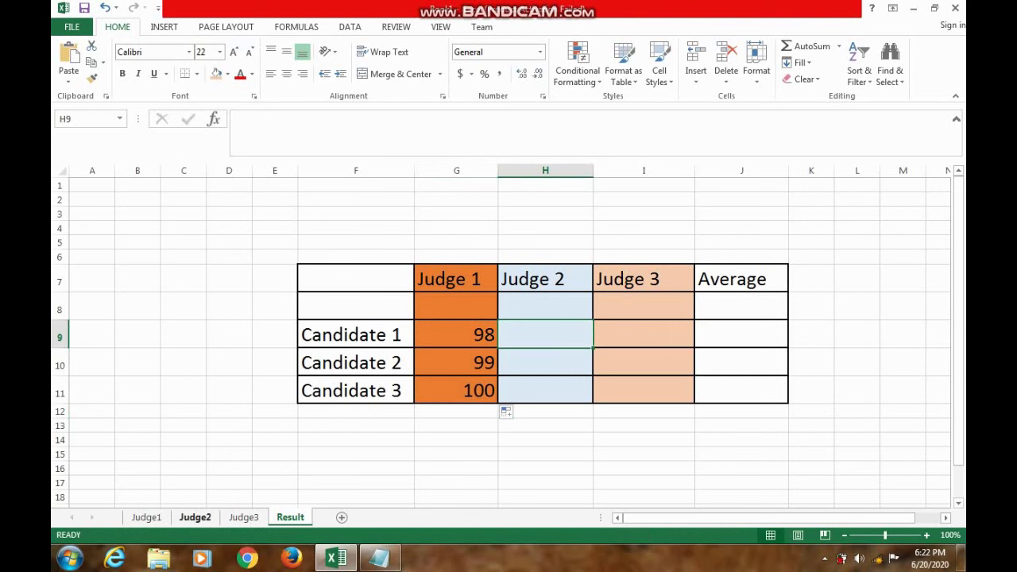
click(195, 517)
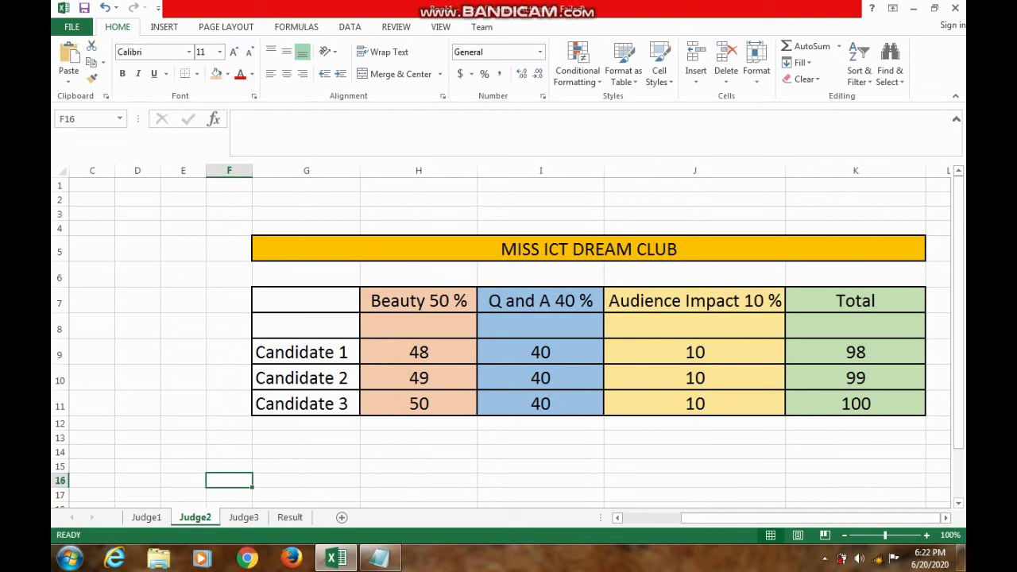
click(856, 352)
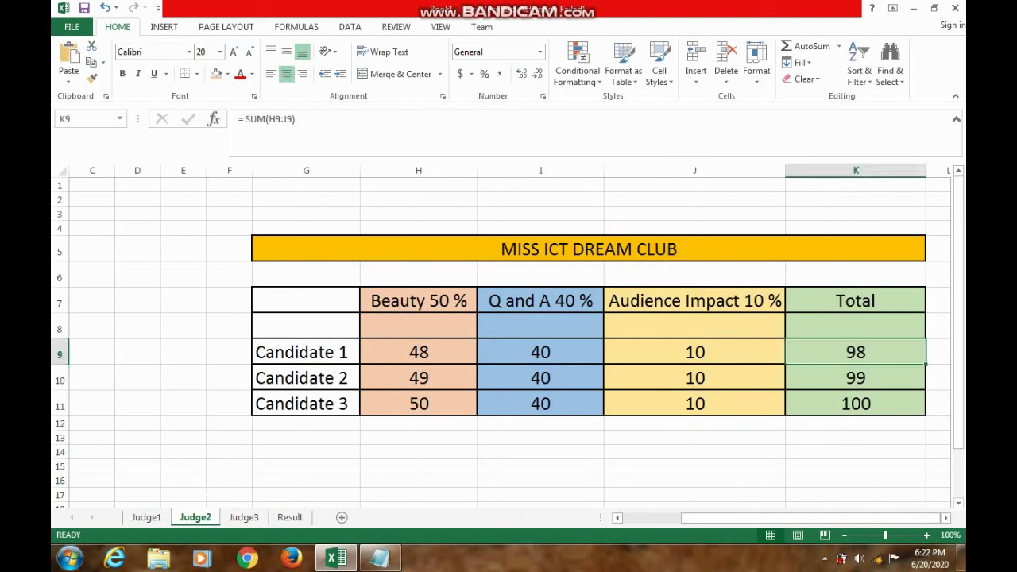
click(419, 466)
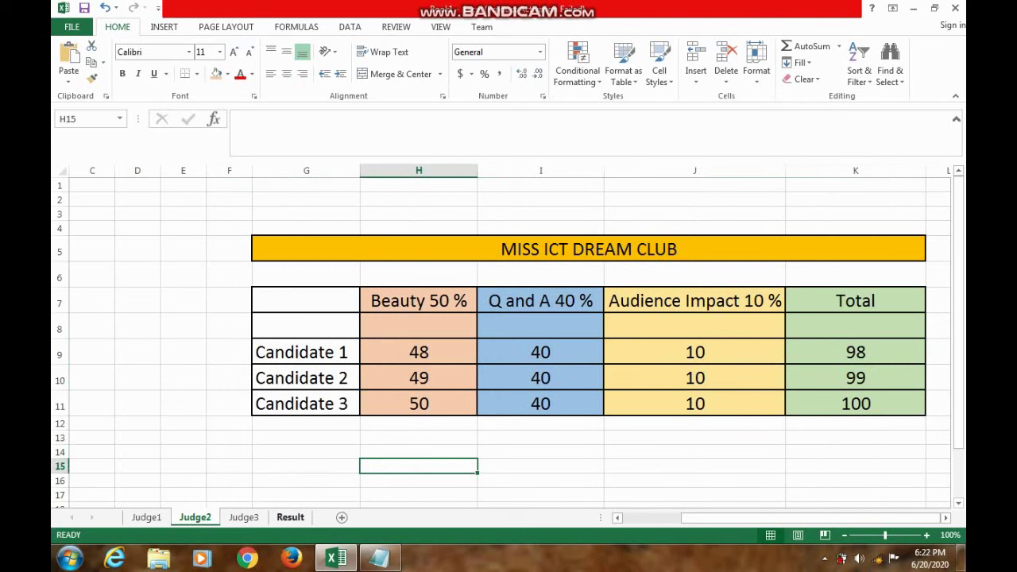
click(290, 517)
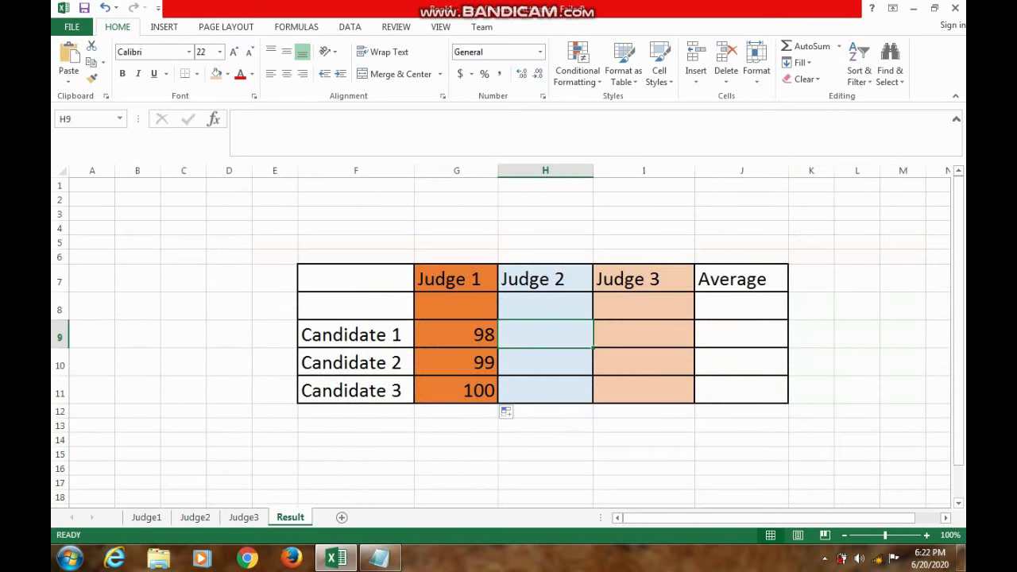
Step: Enter =Judge2!K9 in H9 and fill it down to H11, giving 98, 99 and 100
text(-)
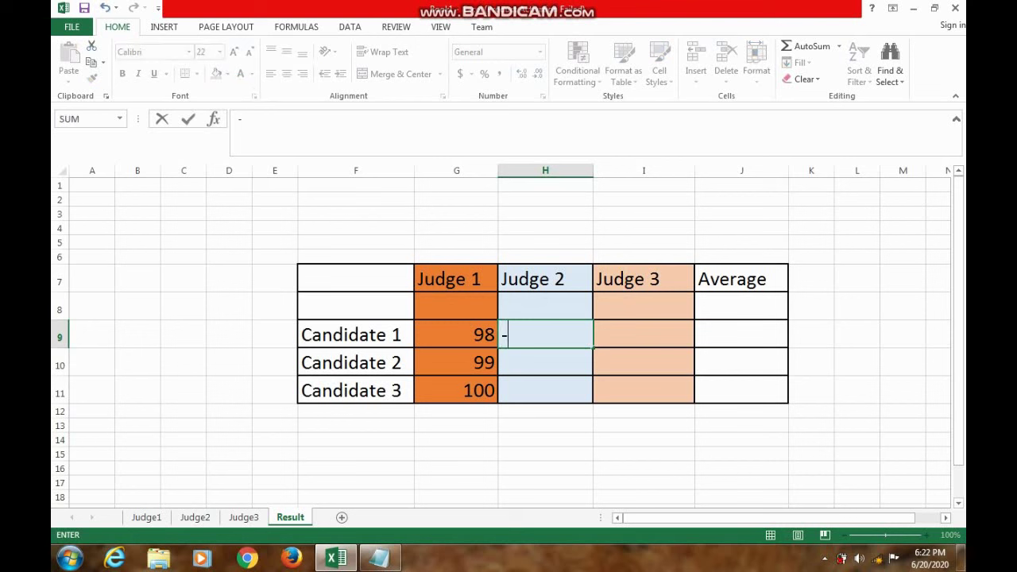
key(BackSpace)
text(=)
text( Judg)
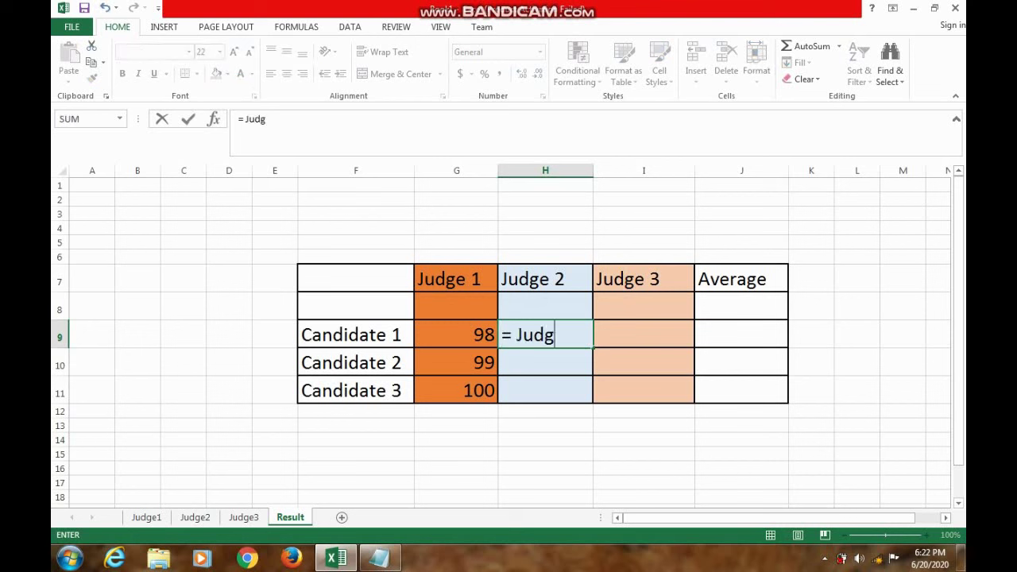
text(e2)
text(@)
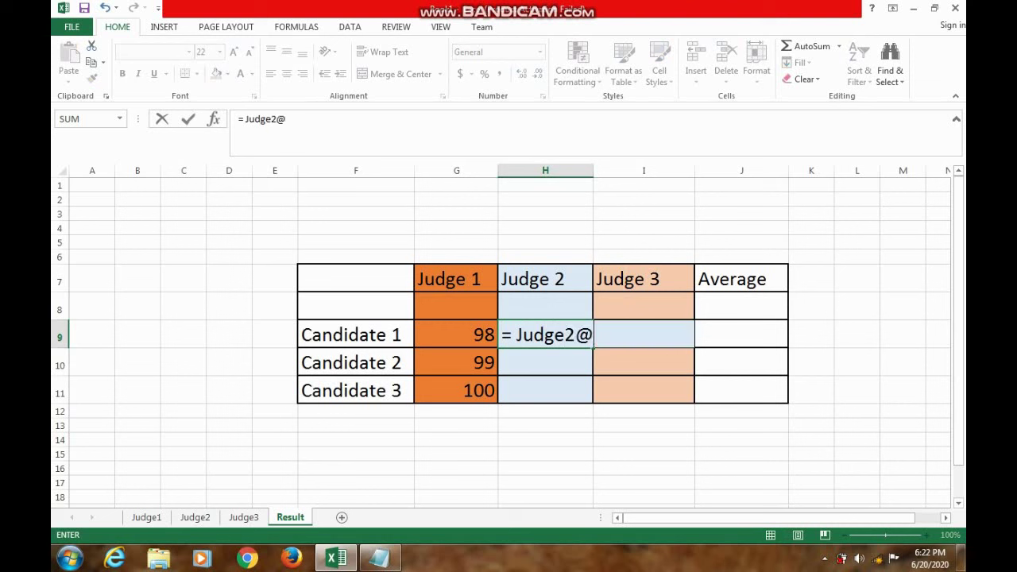
key(BackSpace)
text(!)
text(K9)
key(Return)
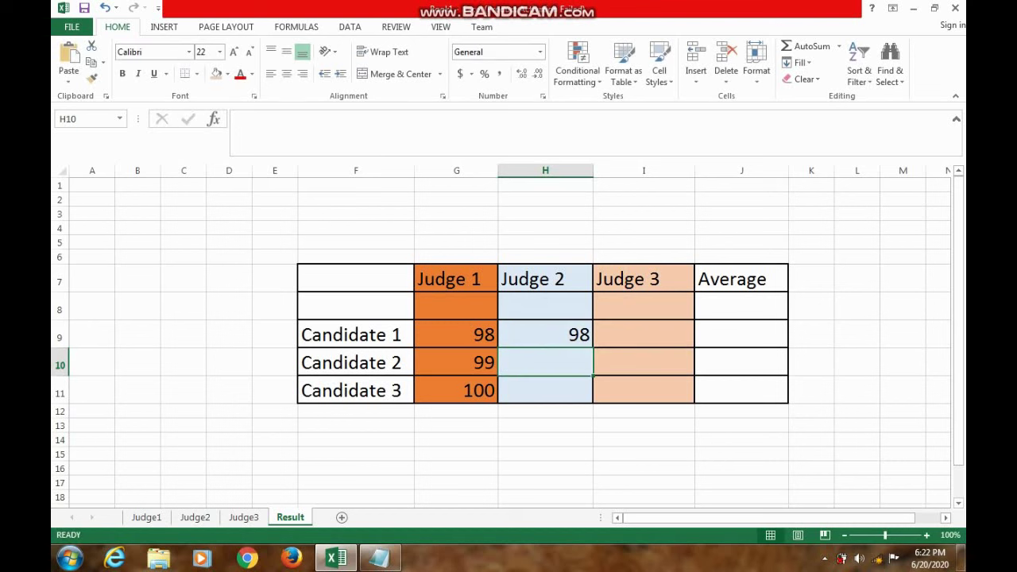
click(545, 335)
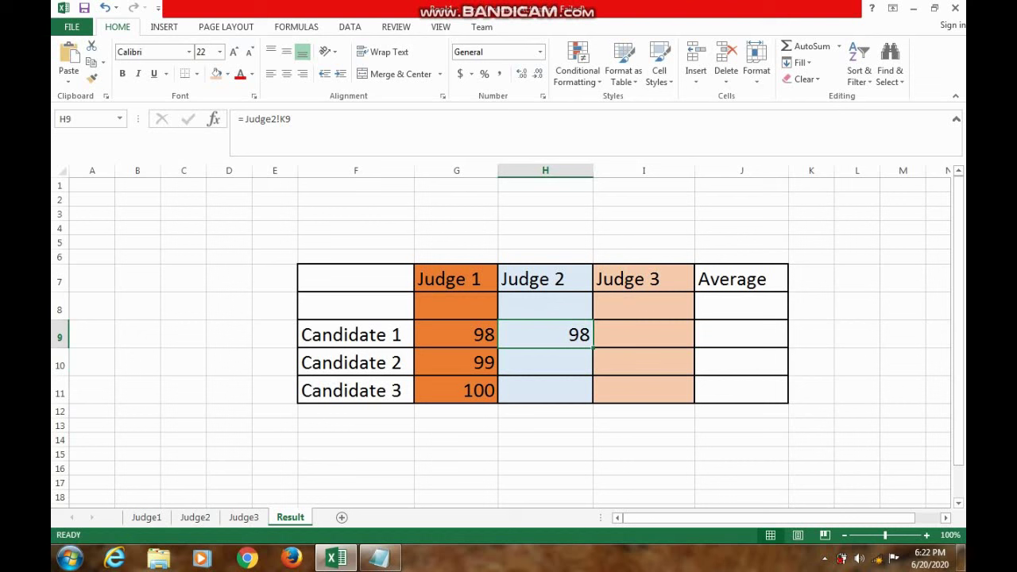
drag(593, 348, 593, 404)
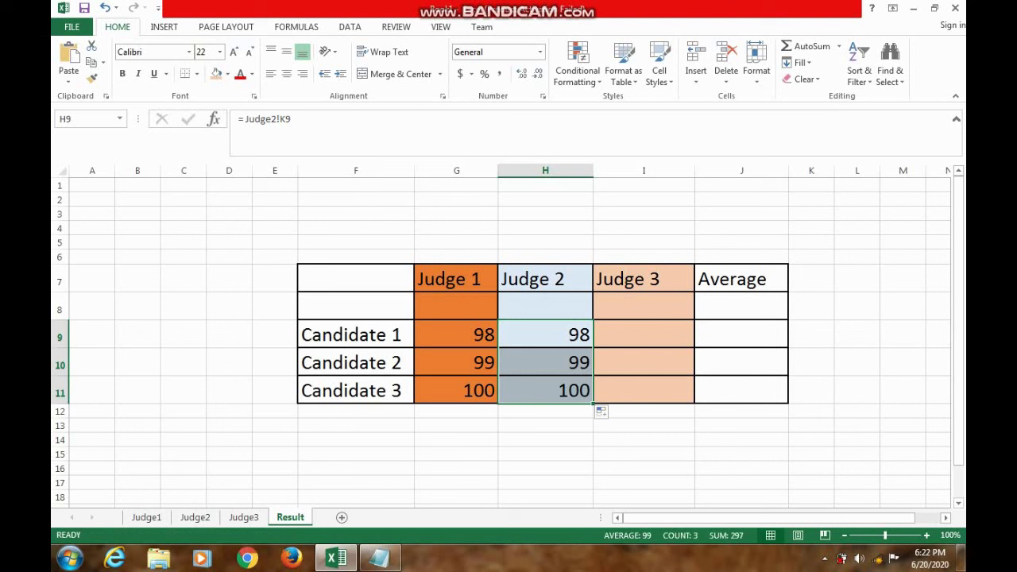
click(643, 334)
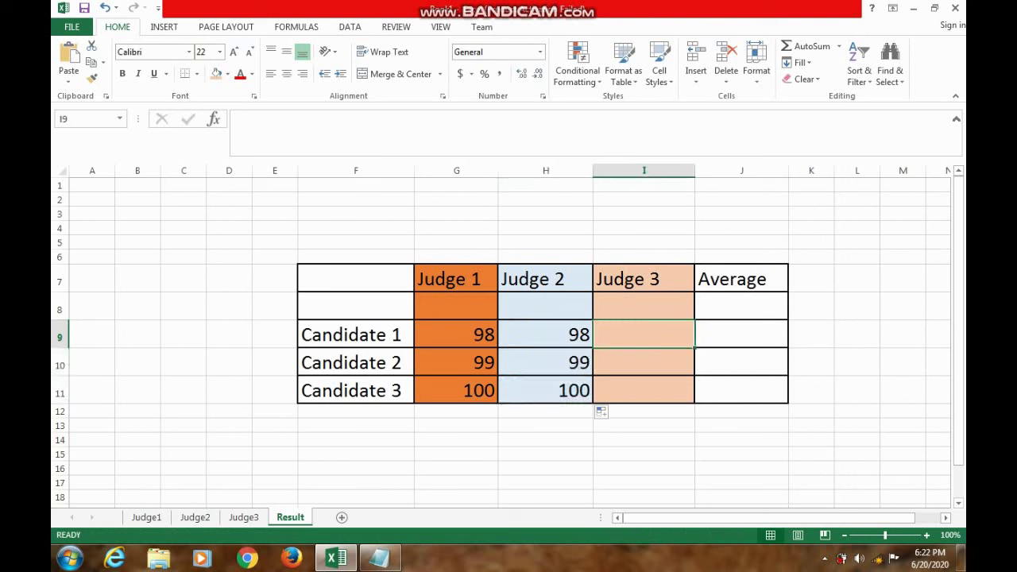
Step: Enter =Judge3!K9 in I9 and fill it down to I11, giving 98, 99 and 100
text(=)
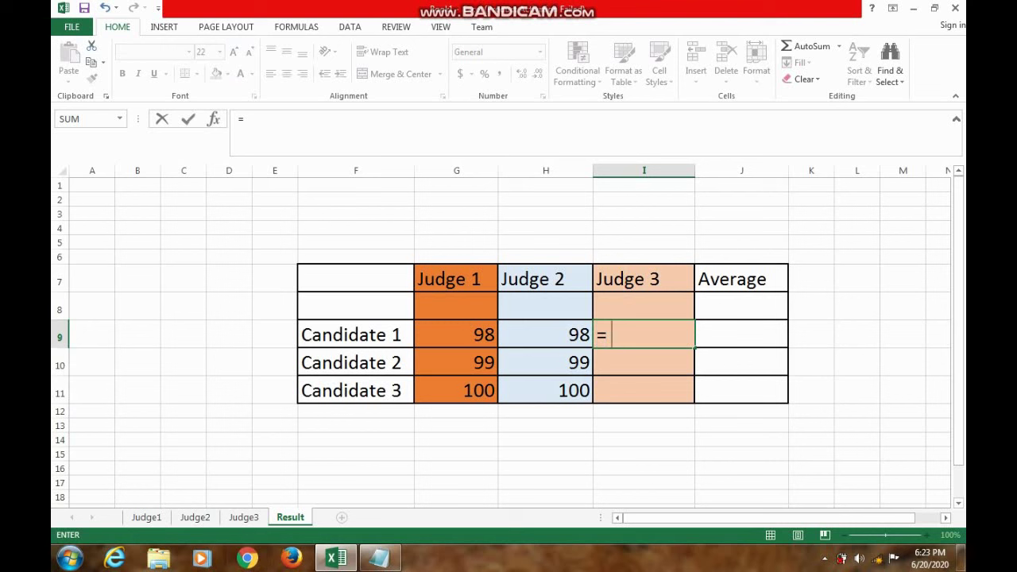
text(JUf)
key(BackSpace)
text(d)
text(ge)
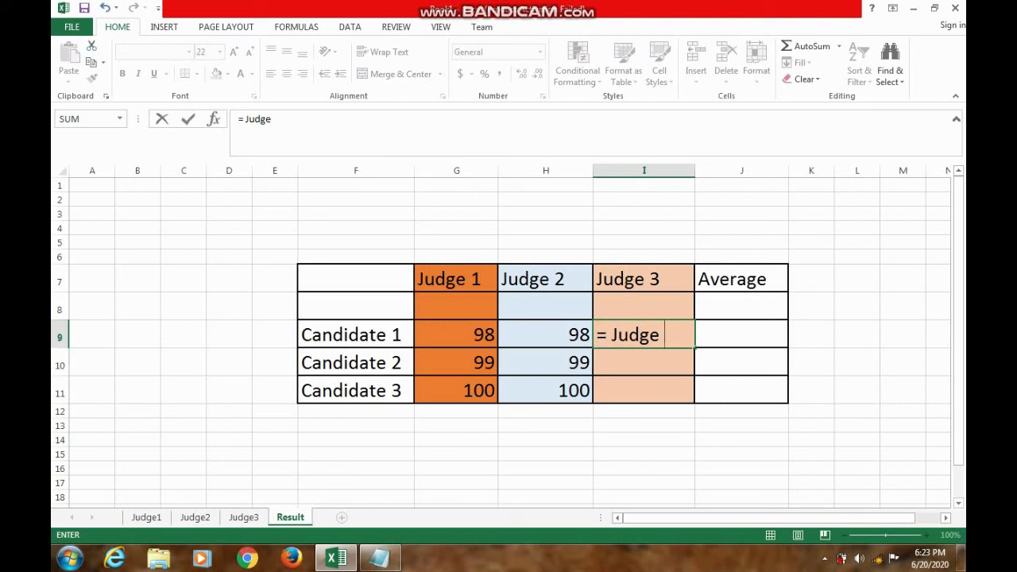
text(3)
text(!)
text(K)
text(9)
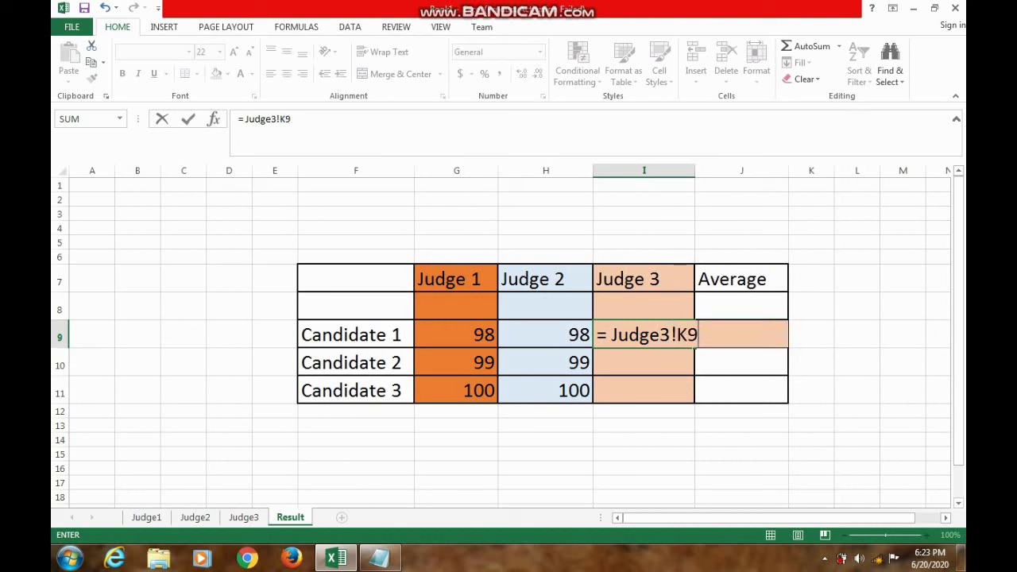
key(Return)
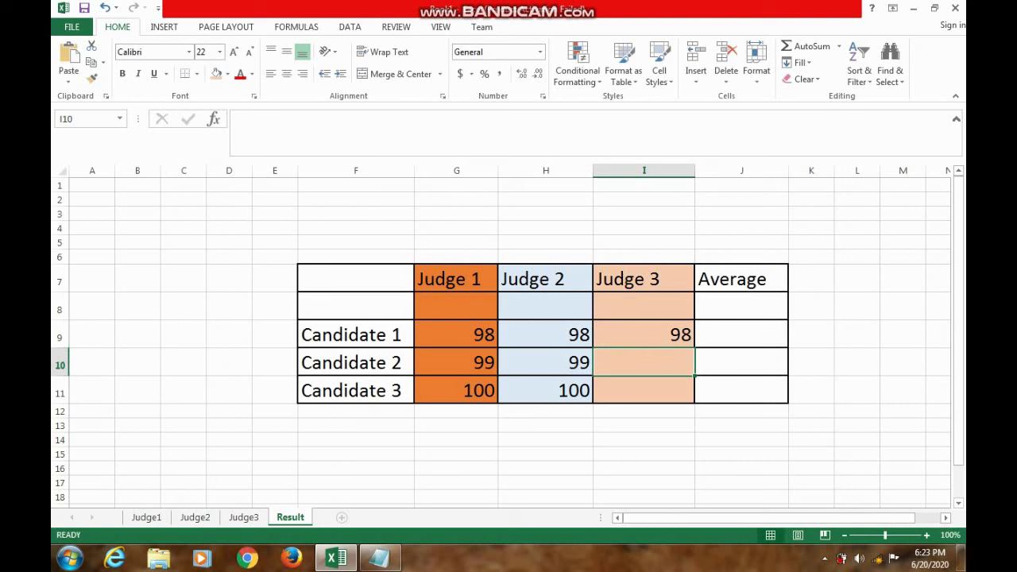
click(644, 334)
drag(694, 347, 694, 401)
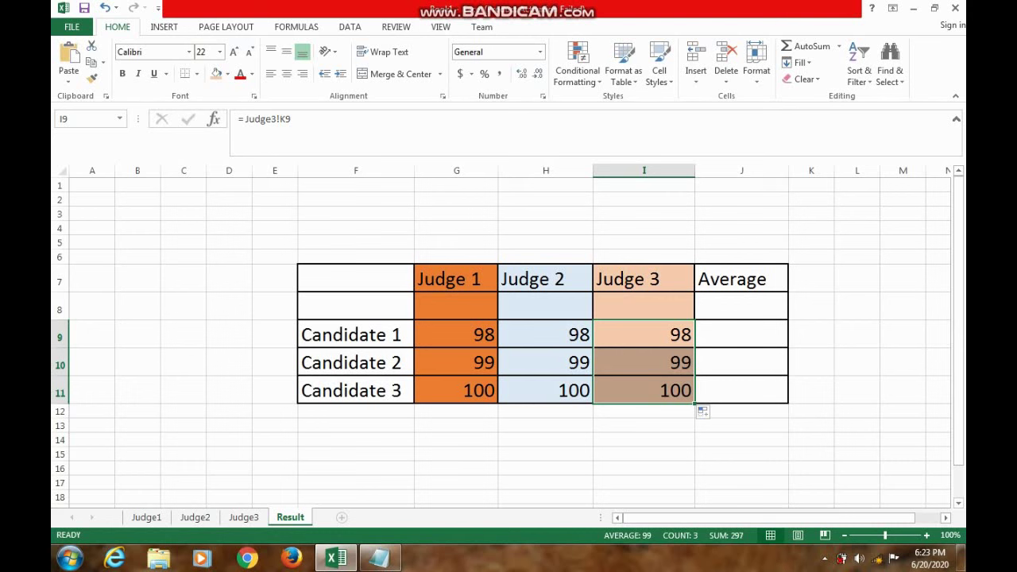
Step: Flip through the Judge3, Judge2 and Judge1 sheets, ending on Judge1
click(244, 517)
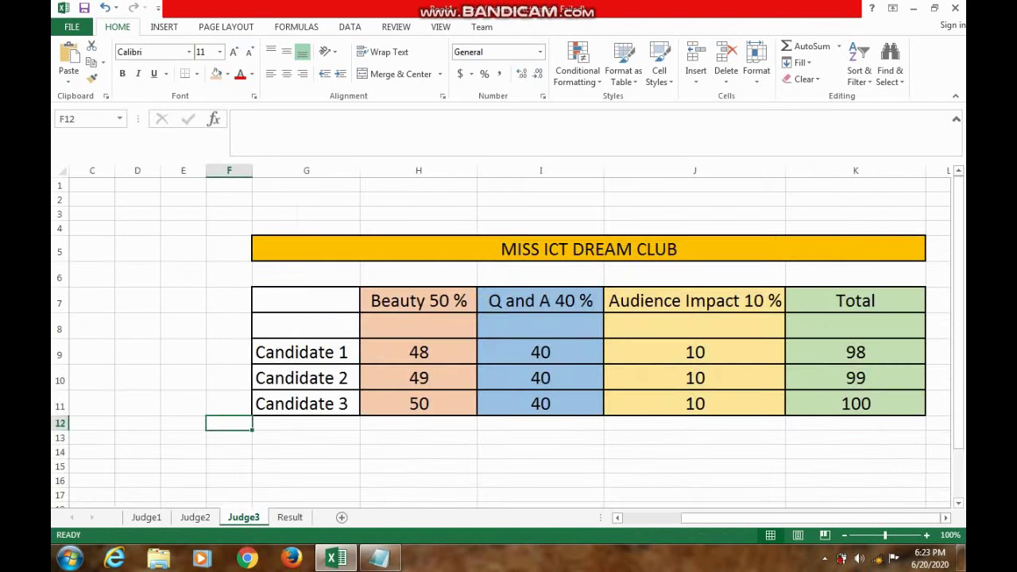
key(ctrl+Page_Up)
key(ctrl+Page_Up)
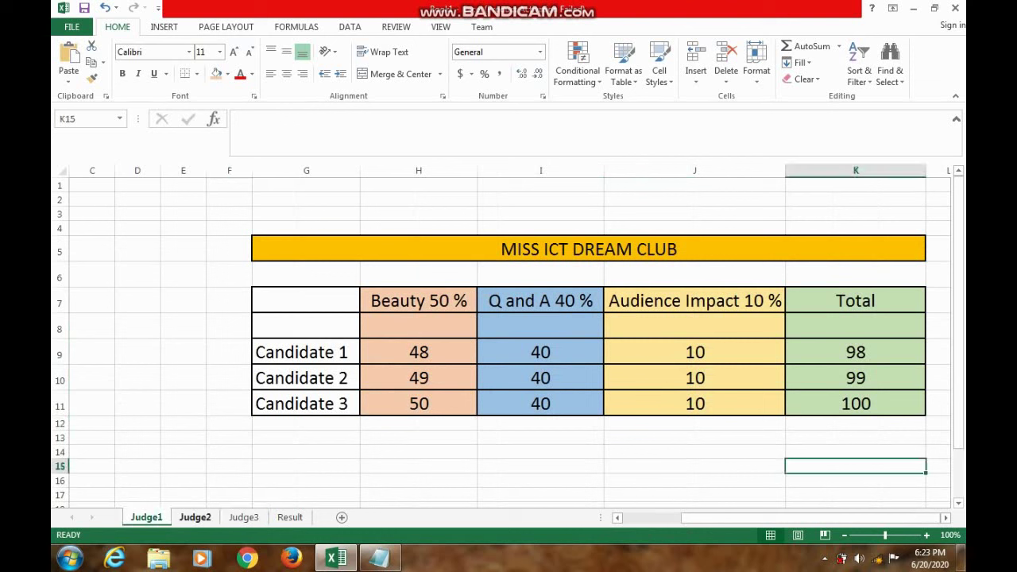
click(195, 518)
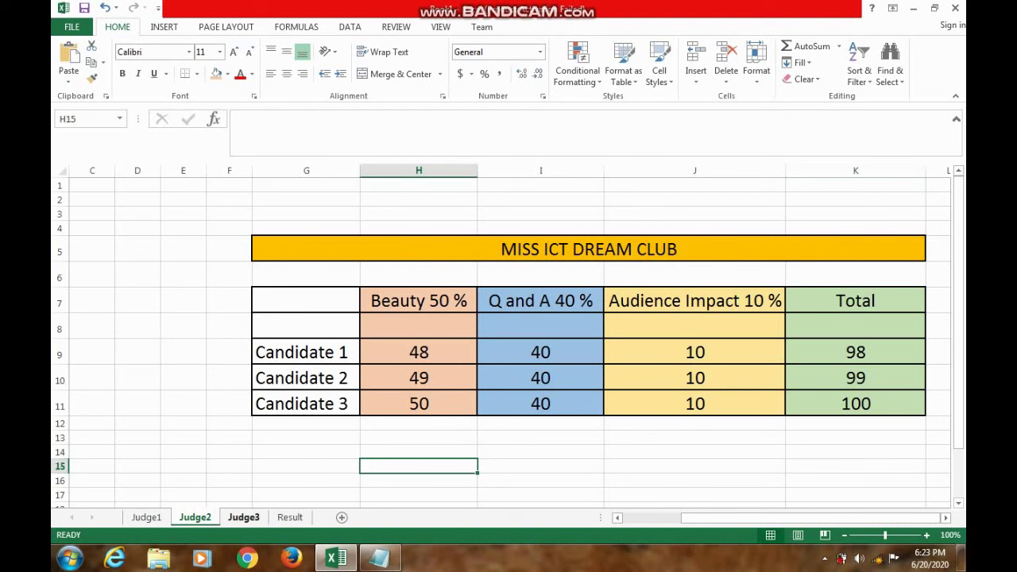
click(243, 517)
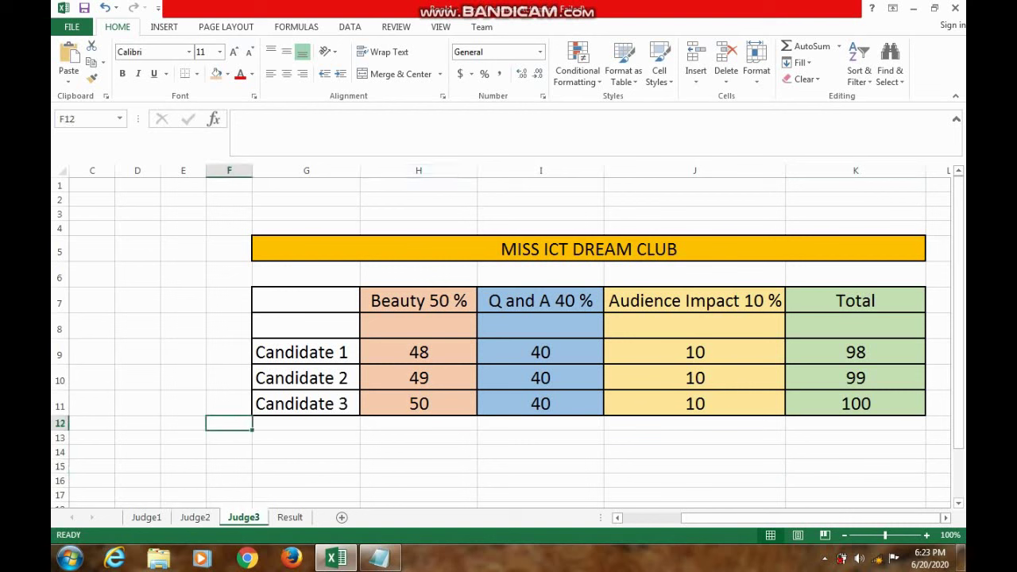
click(146, 518)
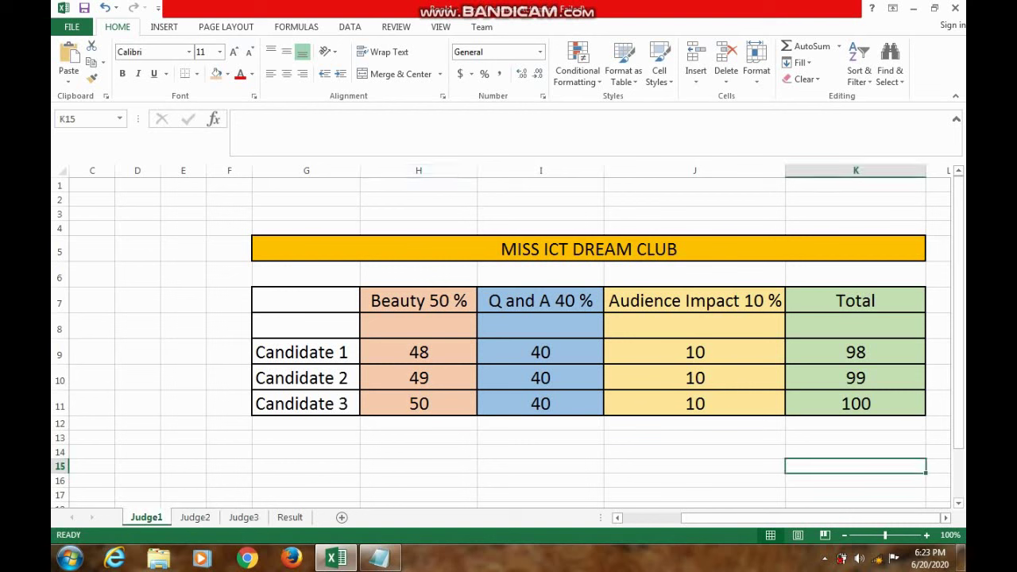
Step: Change the Judge1 Beauty scores in H9:H11 to 47, 48 and 49
click(418, 352)
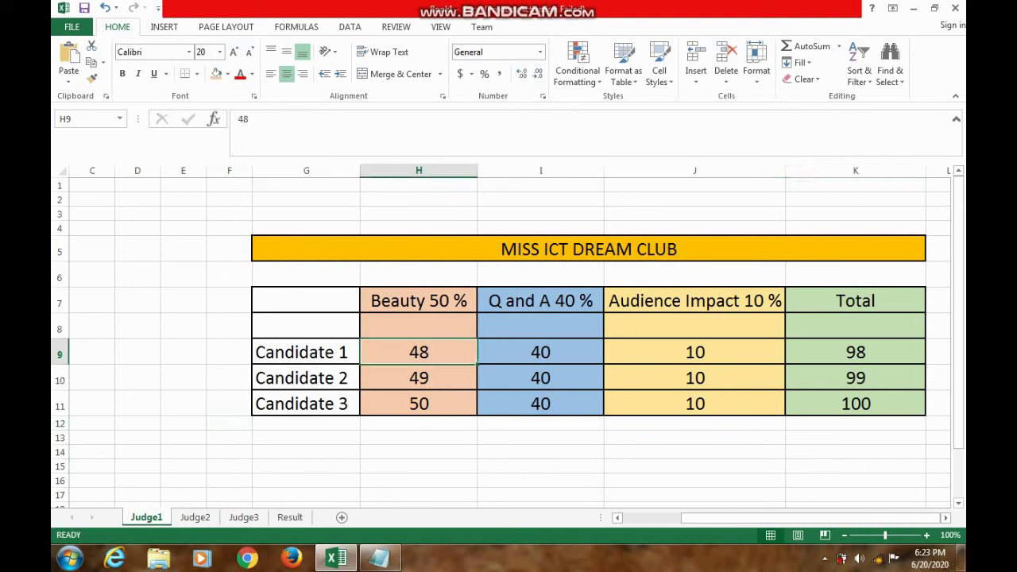
text(47)
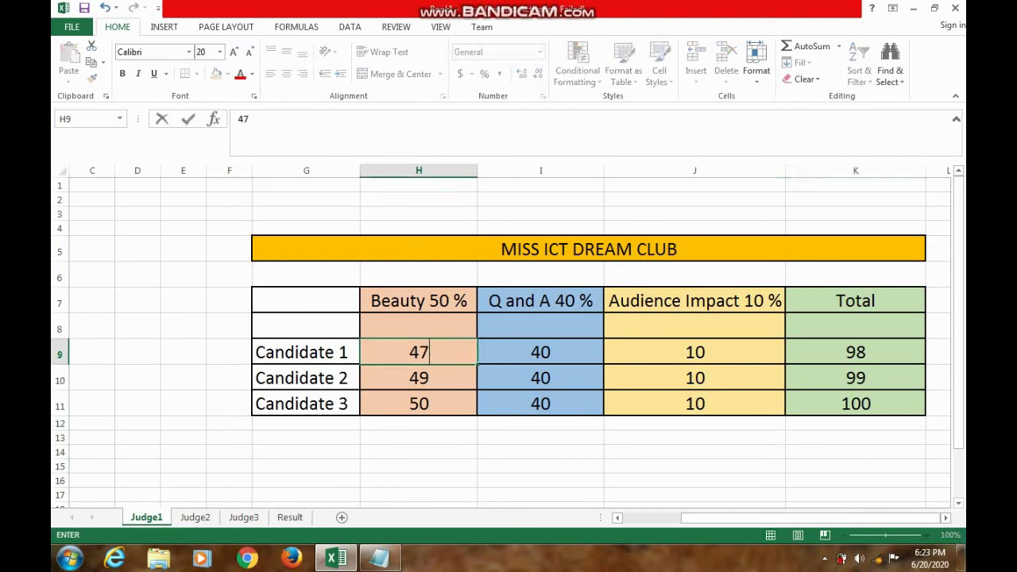
key(Return)
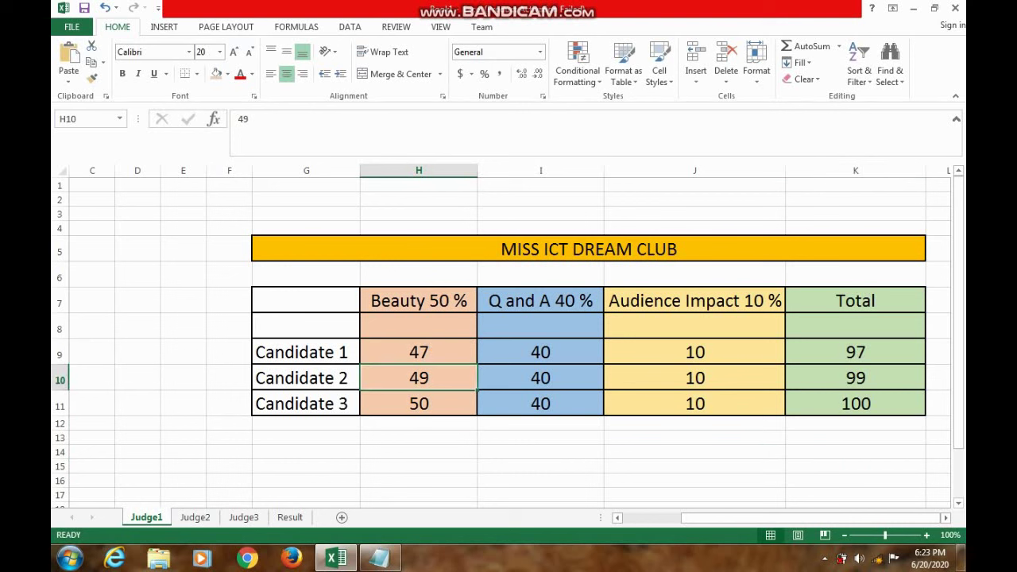
text(48)
key(Return)
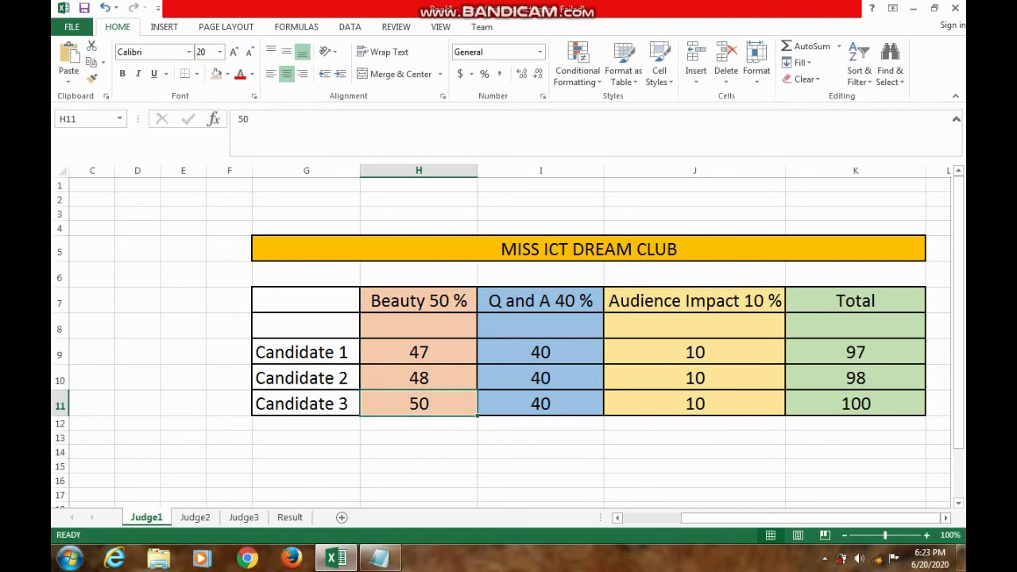
text(49)
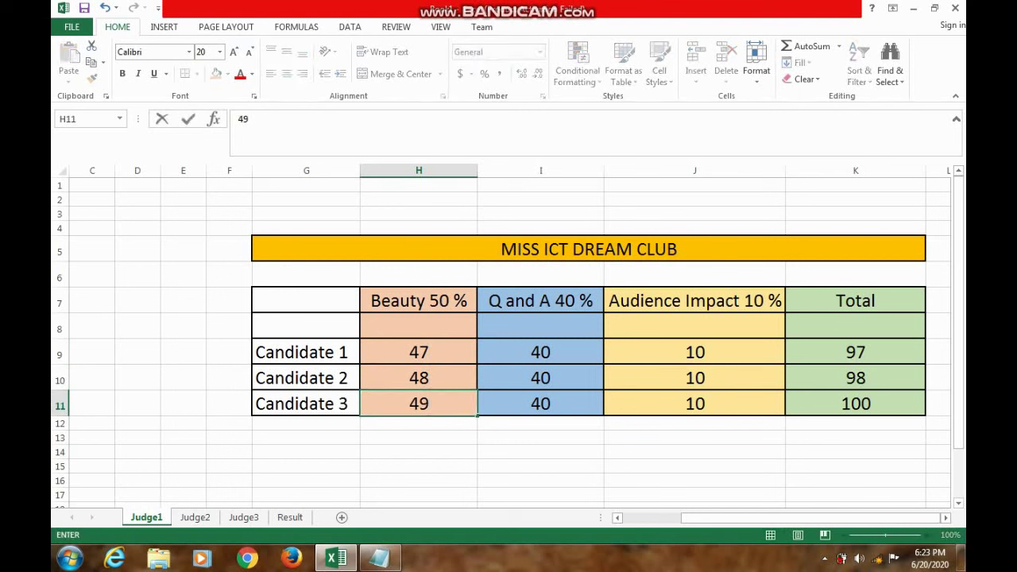
click(540, 437)
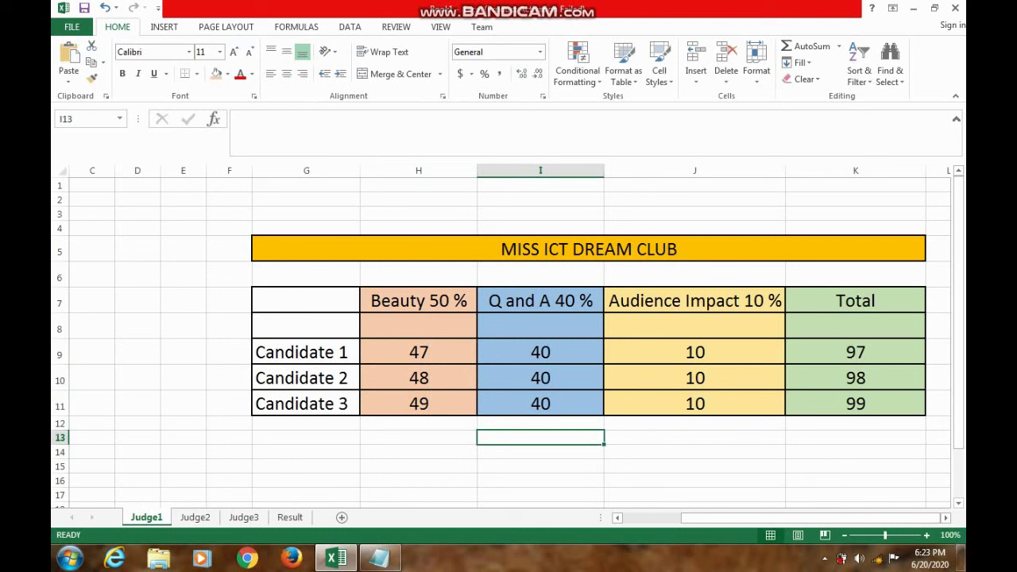
Step: Check the Total SUM formulas in column K, now 97, 98 and 99
click(855, 377)
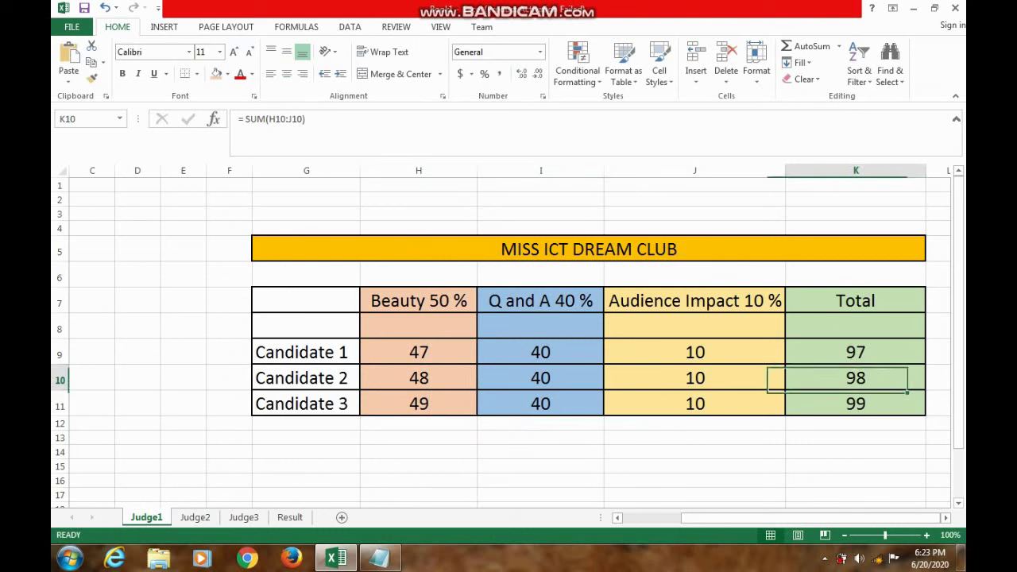
click(856, 403)
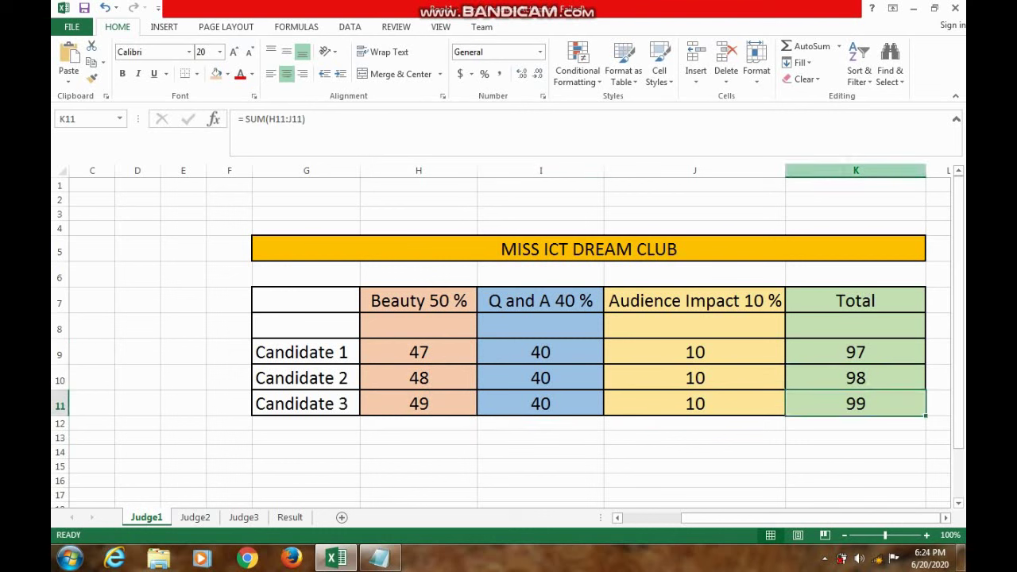
click(856, 170)
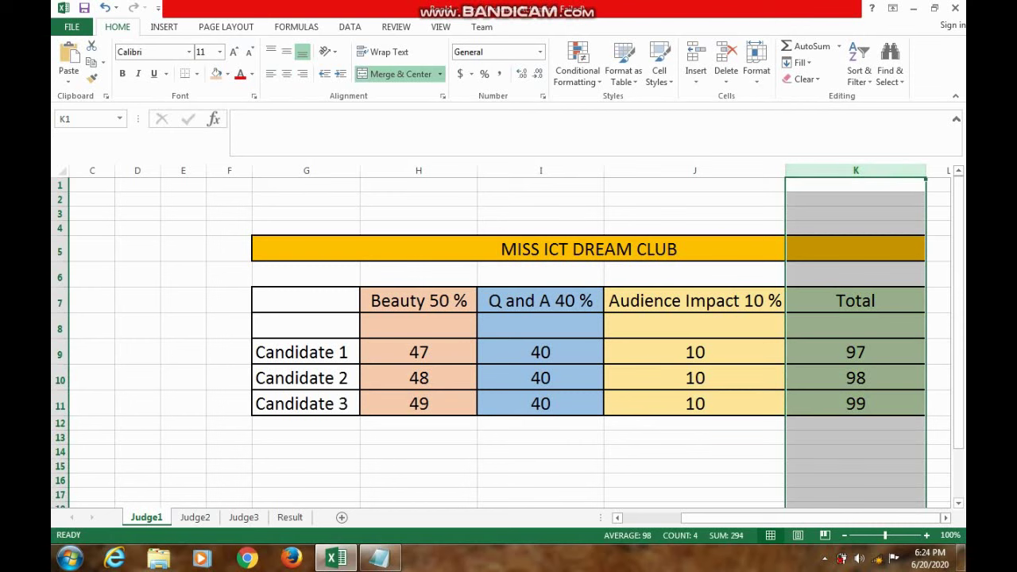
click(694, 465)
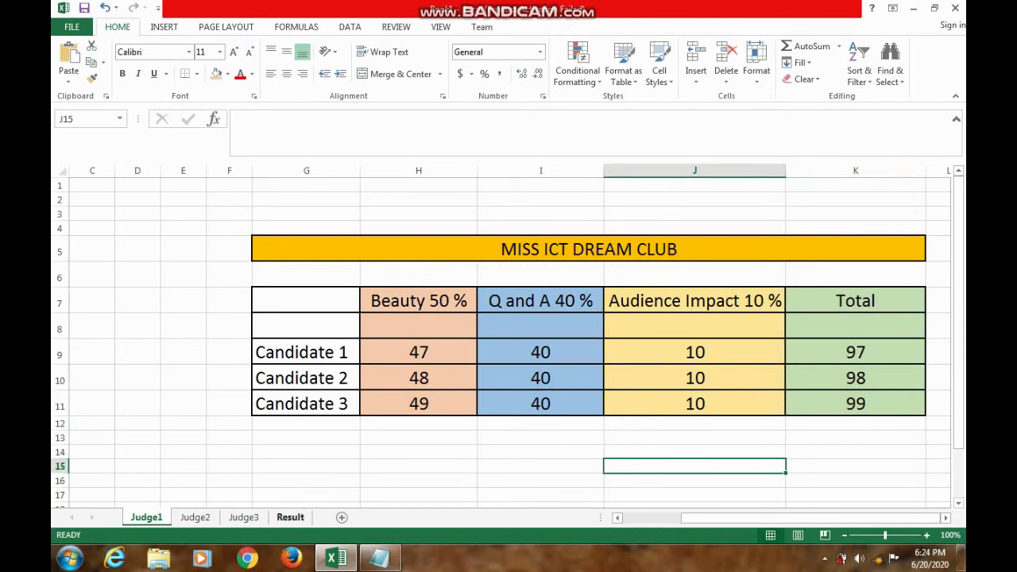
Step: Return to the Result sheet, now showing Judge 1 totals 97, 98, 99, and select J9
click(290, 518)
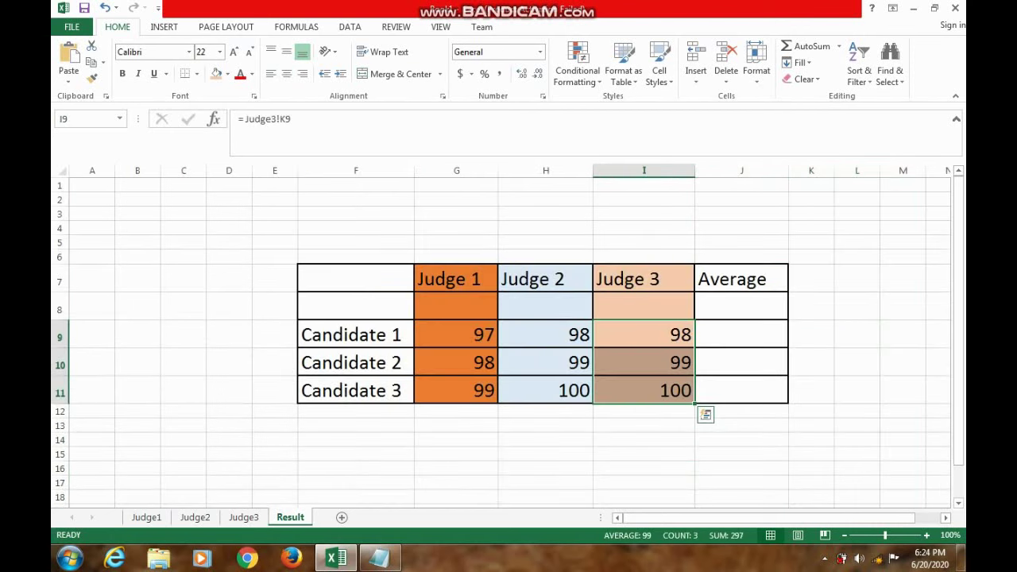
click(146, 517)
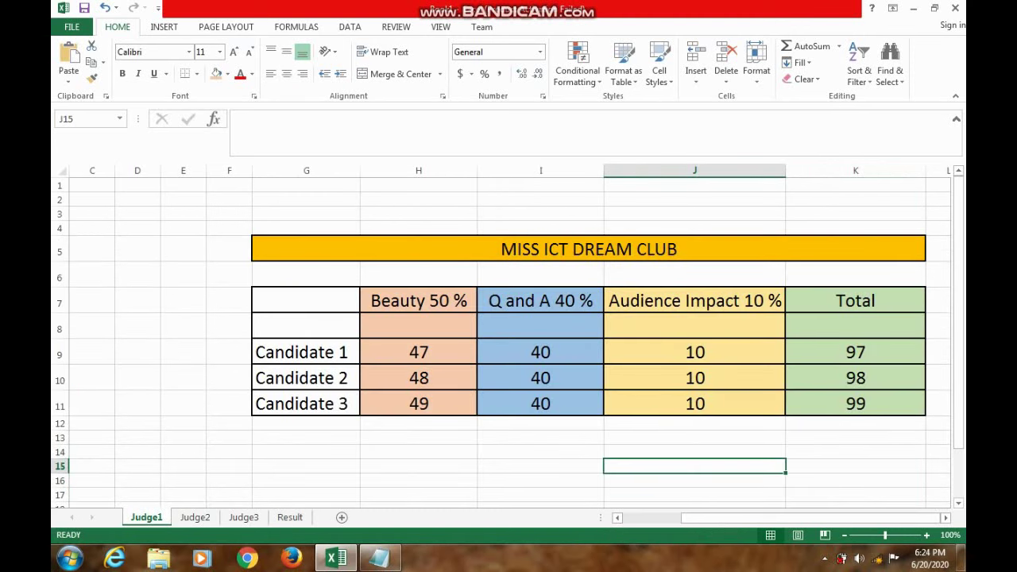
click(290, 517)
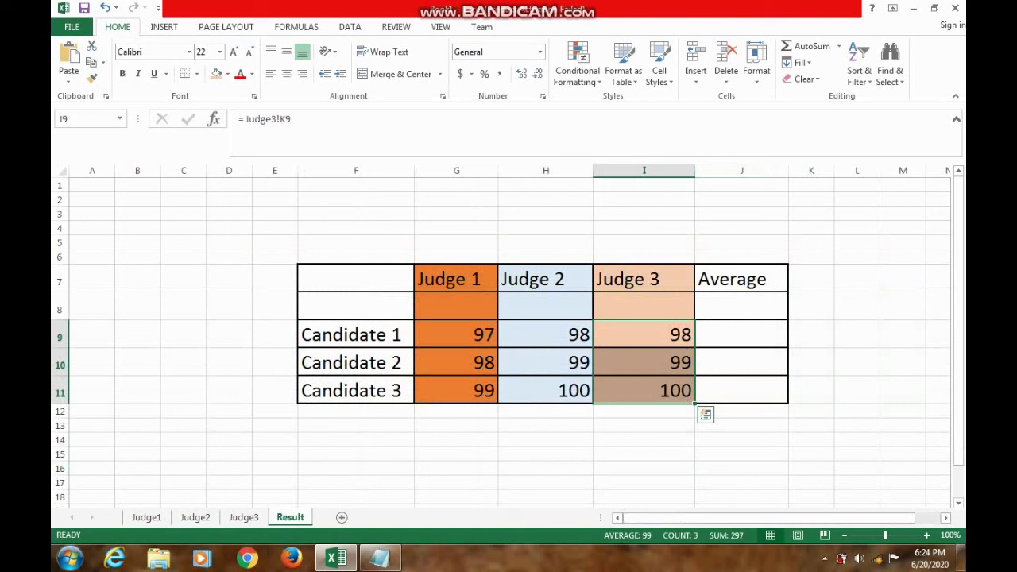
key(Escape)
key(ctrl+v)
click(741, 334)
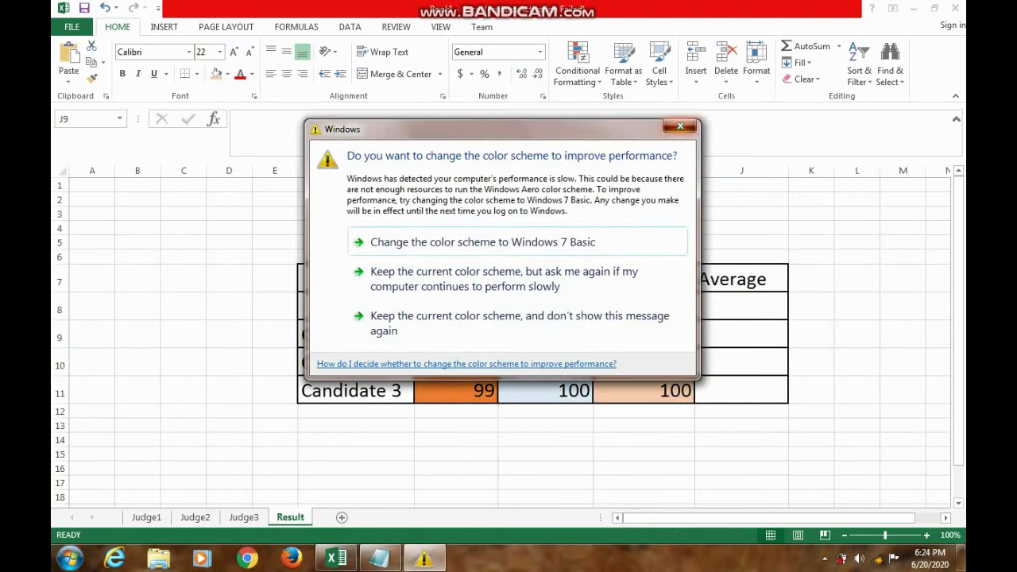
Step: Dismiss the Windows performance prompt and begin typing = Average in J9
click(681, 125)
text(=)
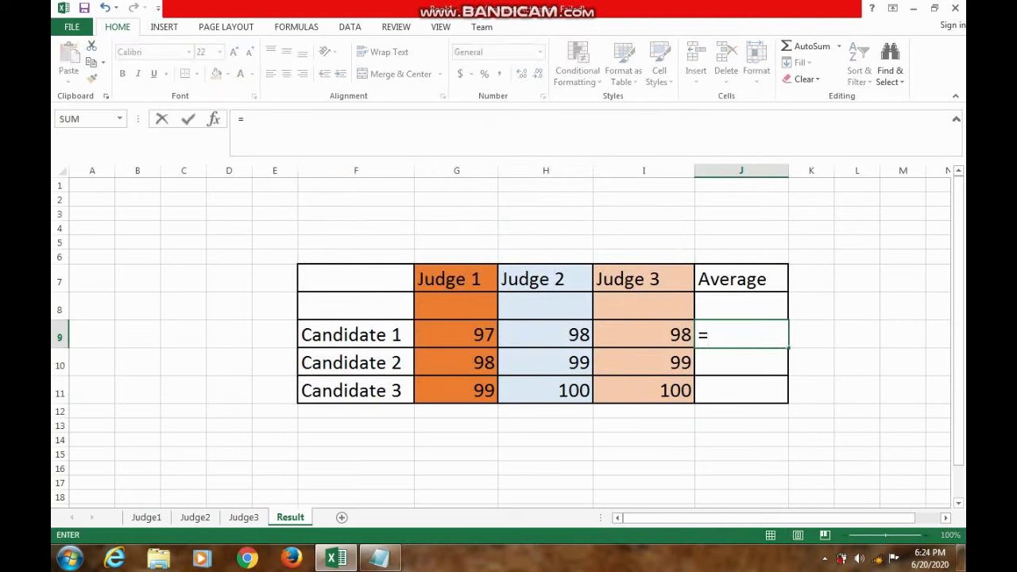
text( A)
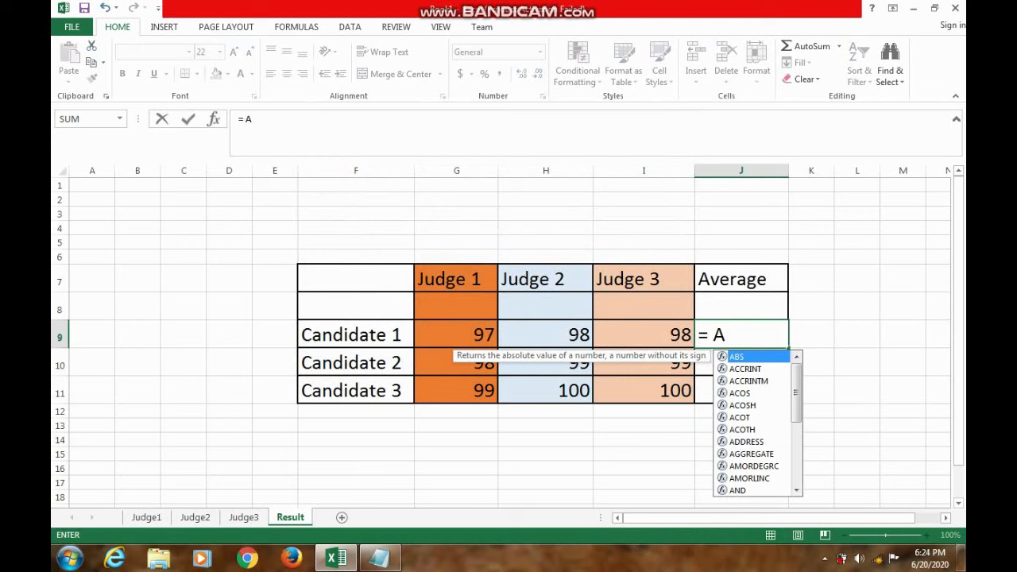
text(verag)
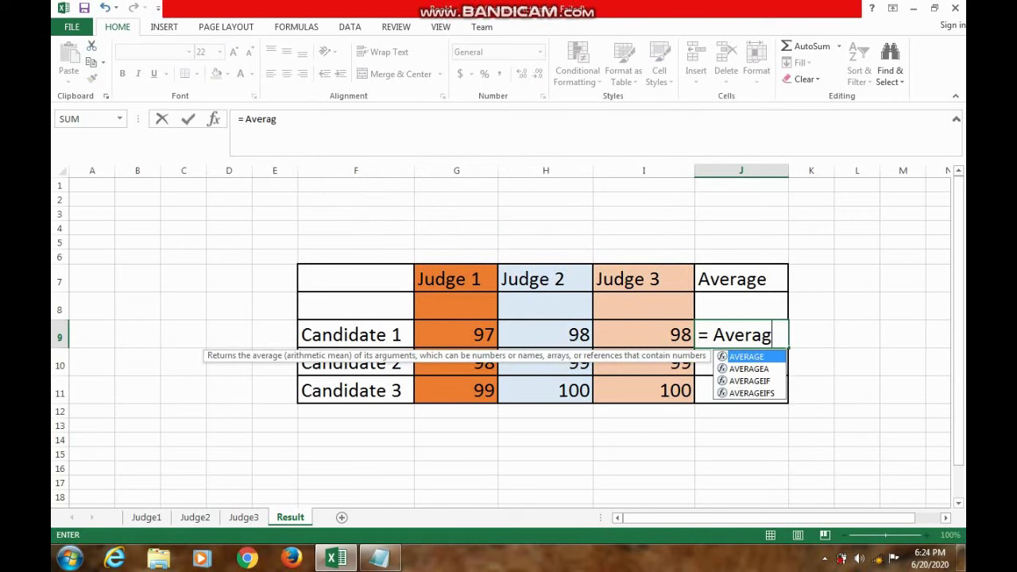
text(e)
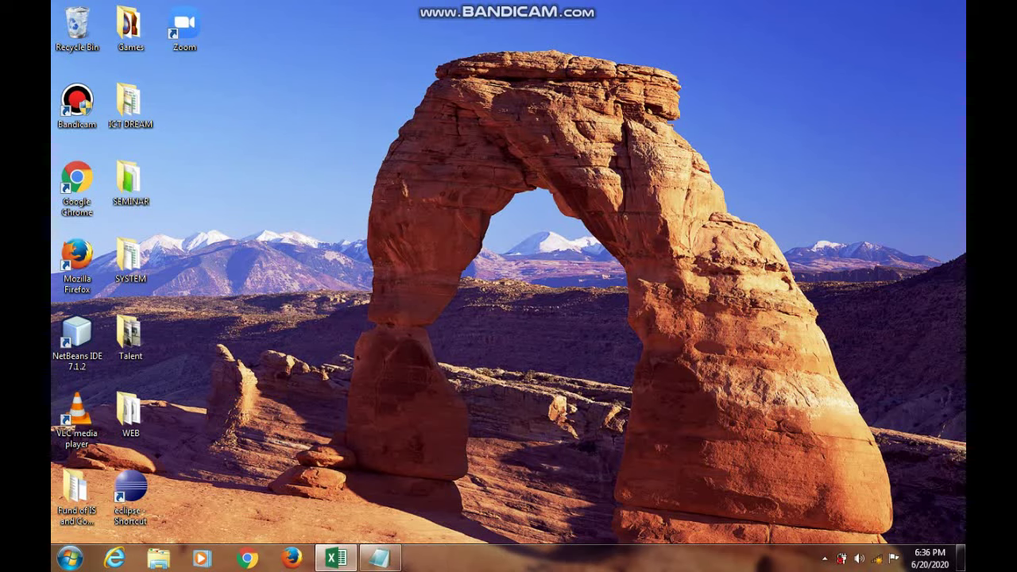
Step: Restore the Excel workbook window from the taskbar
click(336, 559)
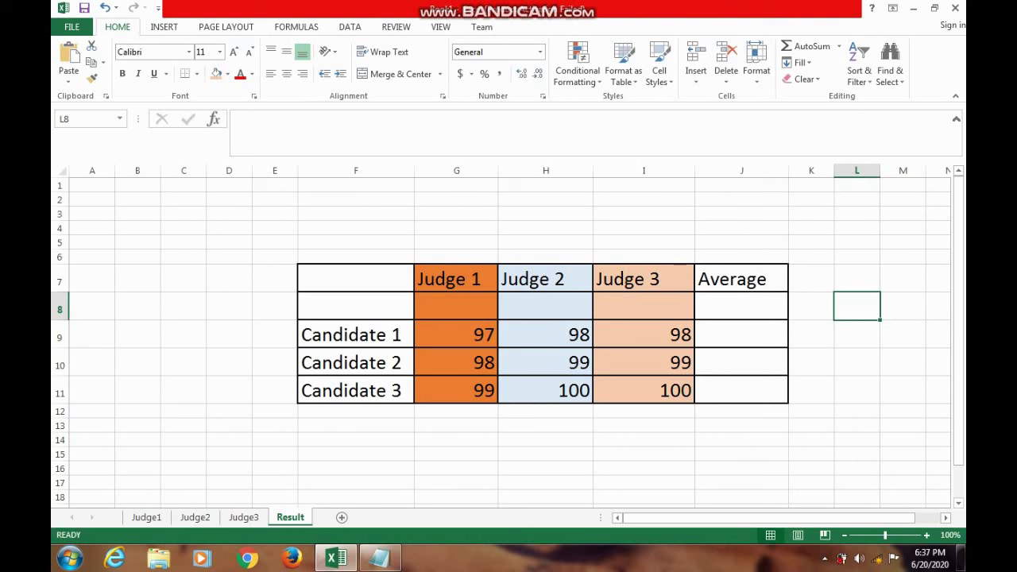
Step: Inspect I9's =Judge3!K9 formula, then point out Total column K and row 9 on Judge3
click(644, 334)
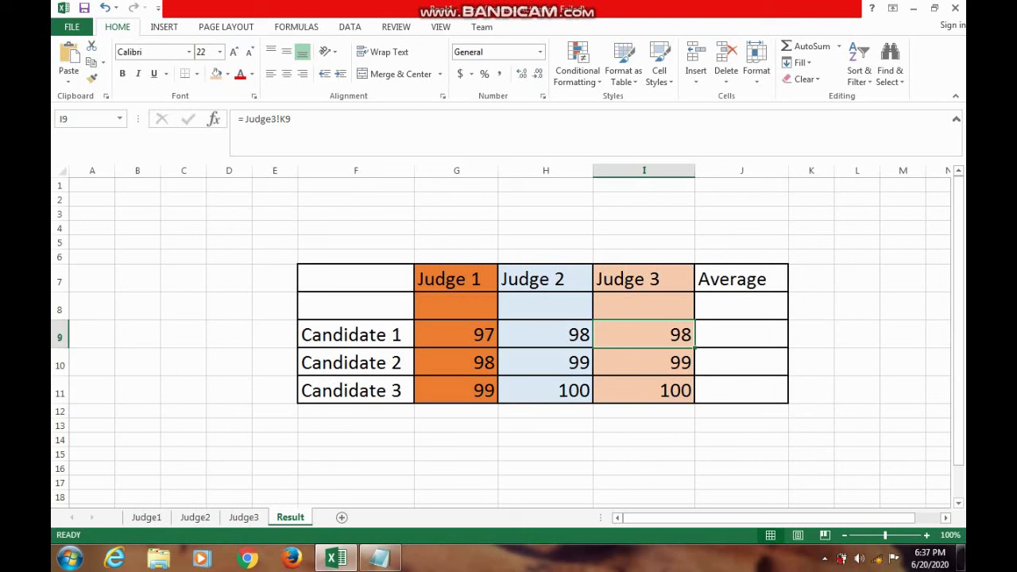
drag(292, 119, 238, 119)
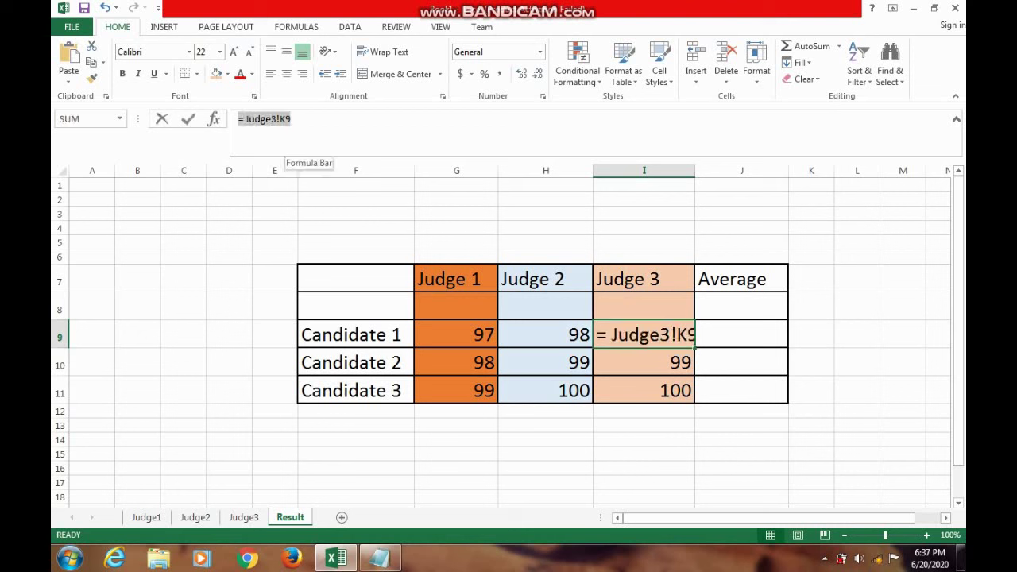
click(291, 119)
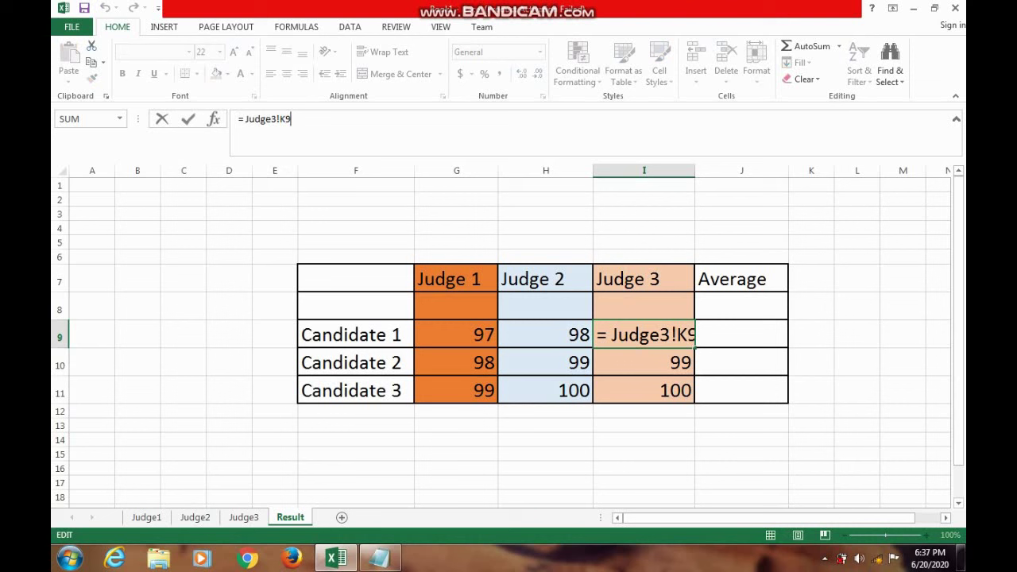
click(644, 468)
click(644, 333)
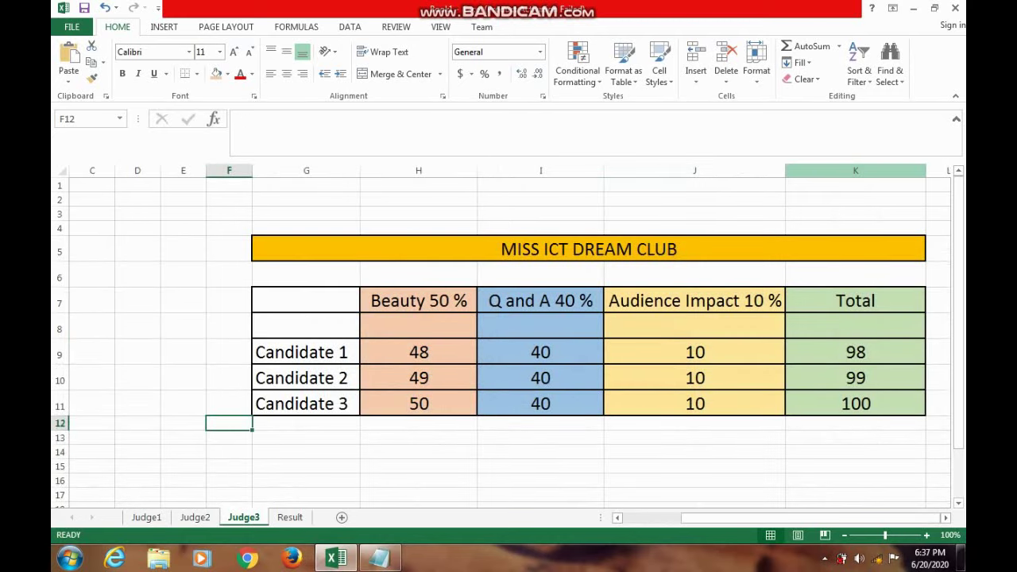
click(856, 170)
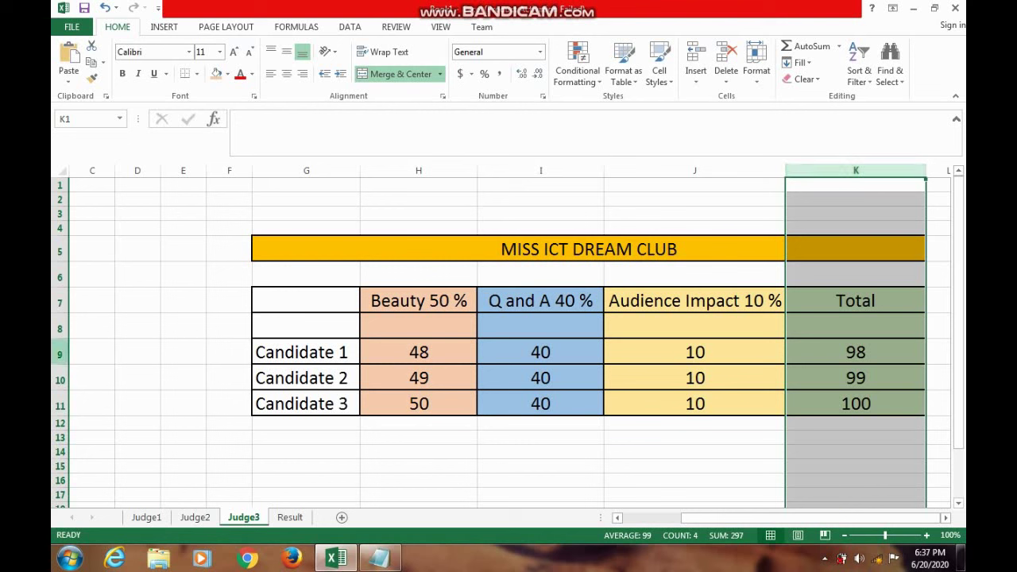
click(60, 355)
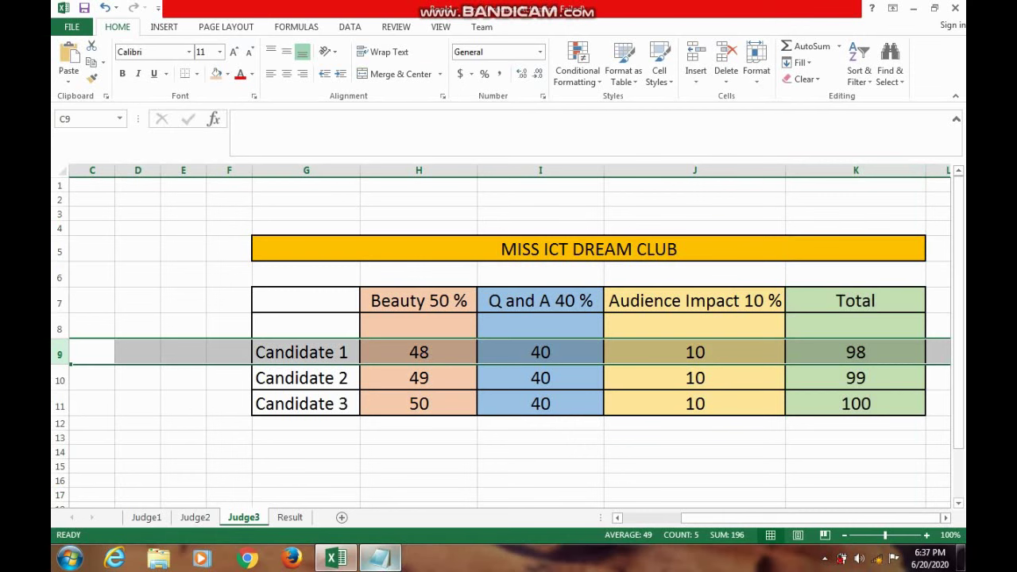
Step: In Notepad, type the note = Judge3!K9 below the Sum formula, fixing typos
click(380, 558)
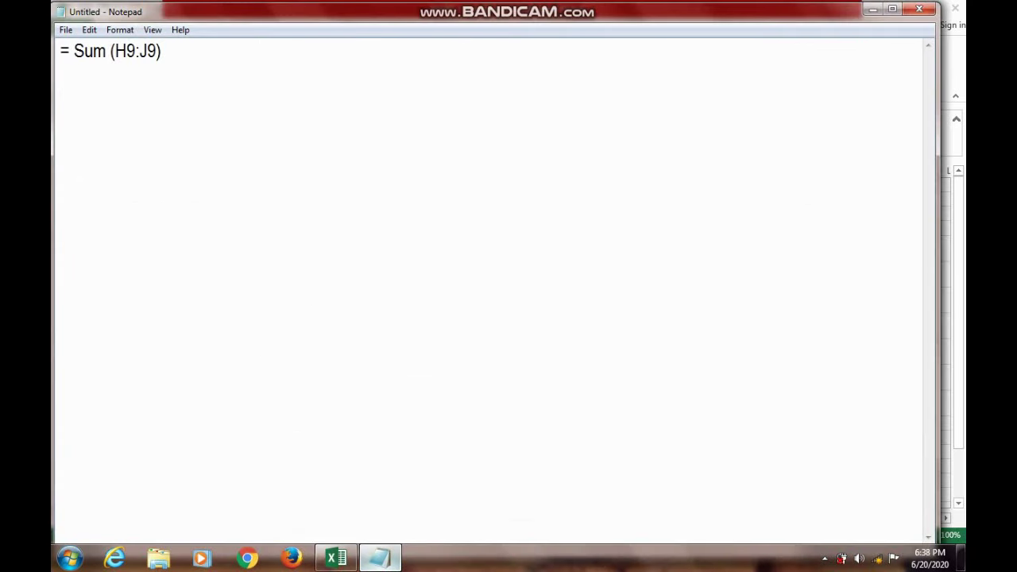
key(alt+Tab)
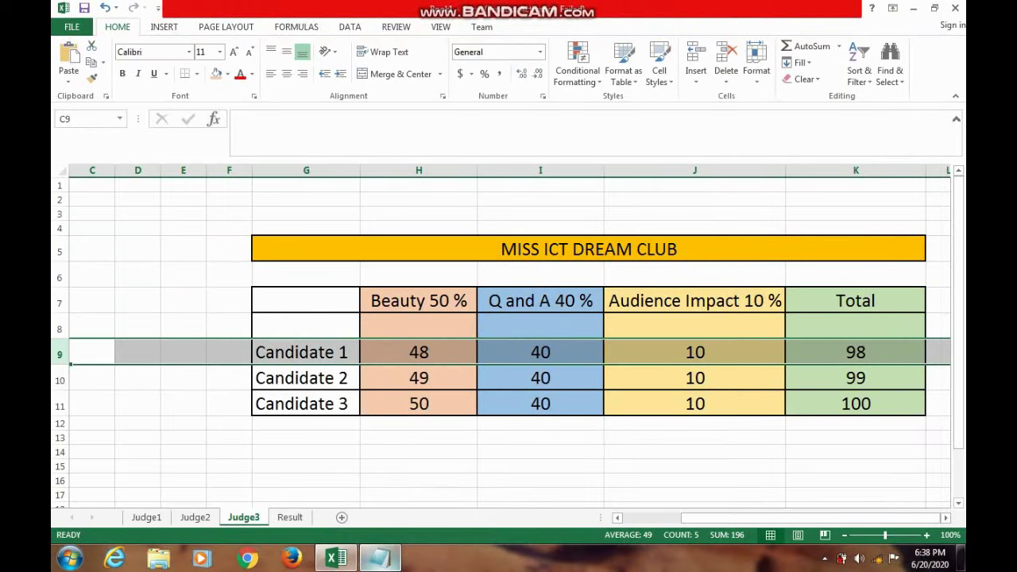
key(alt+Tab)
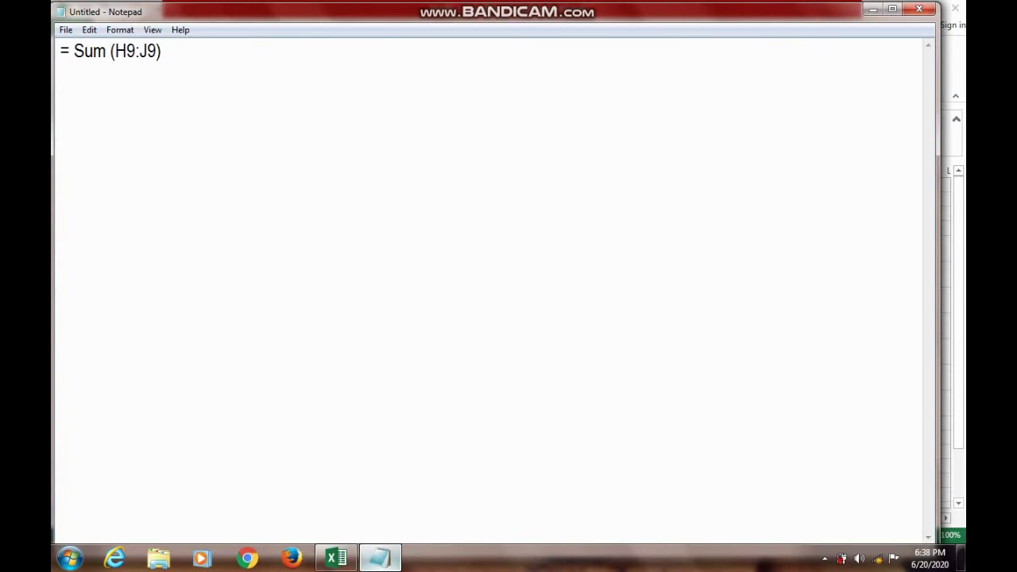
text(=)
text( JU)
text(dge)
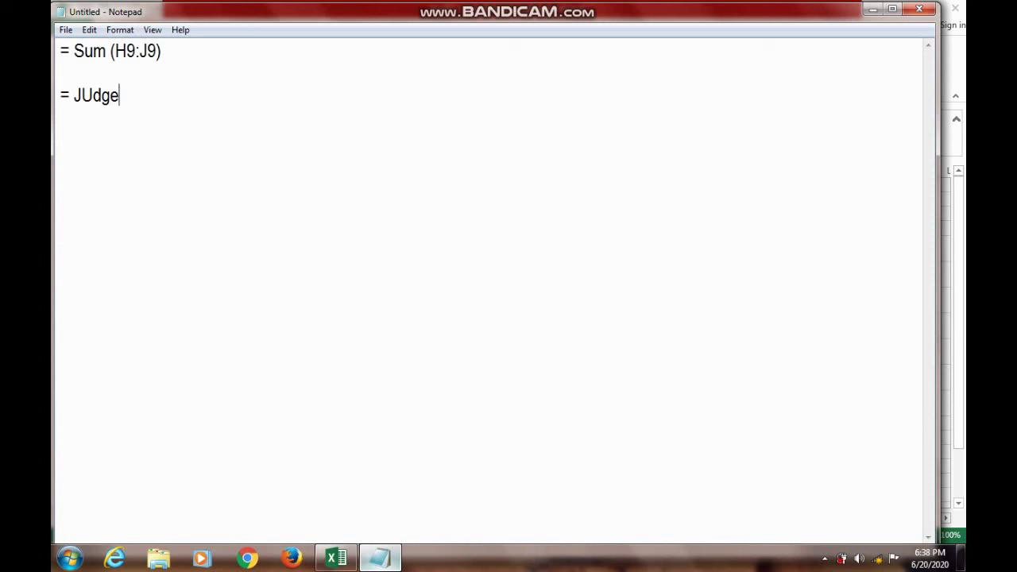
text(3)
key(Left)
key(Left)
key(Left)
key(BackSpace)
text(u)
key(End)
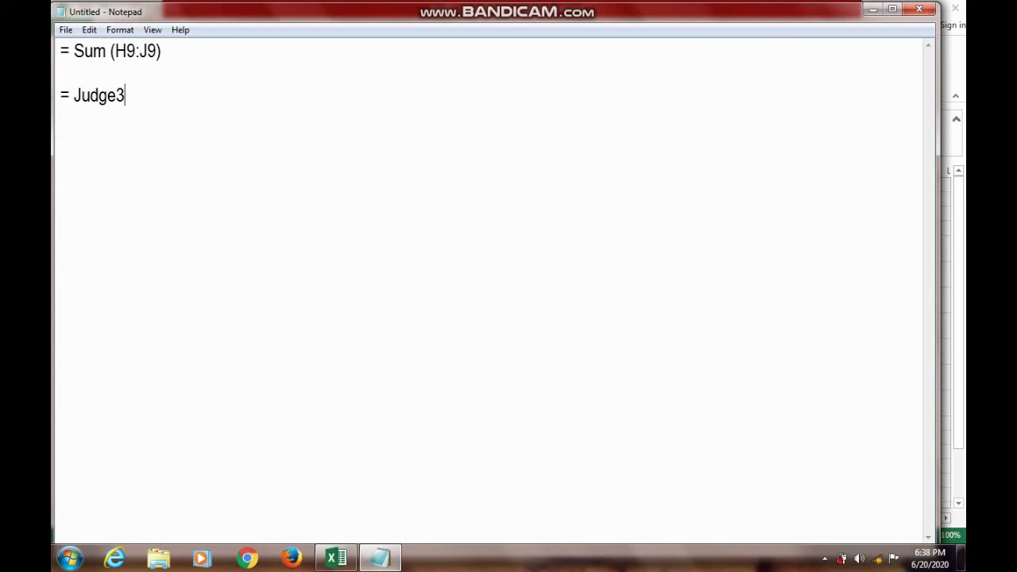
text(!)
key(BackSpace)
key(BackSpace)
text(!)
text(K)
text(()
key(BackSpace)
text(9)
Step: Highlight the sheet name, the K9 address and the whole reference, then minimize Notepad
drag(60, 95, 126, 95)
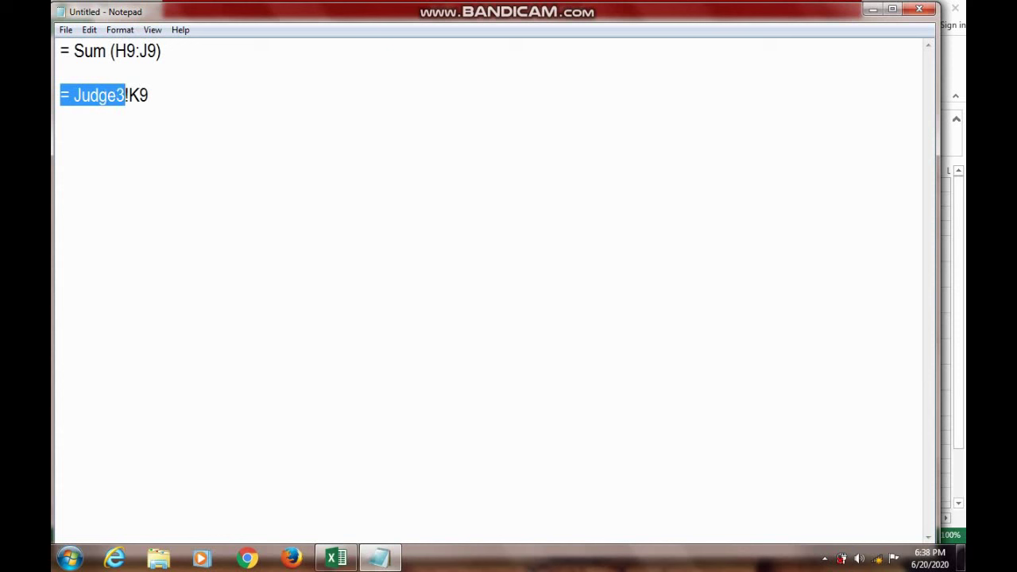
click(140, 95)
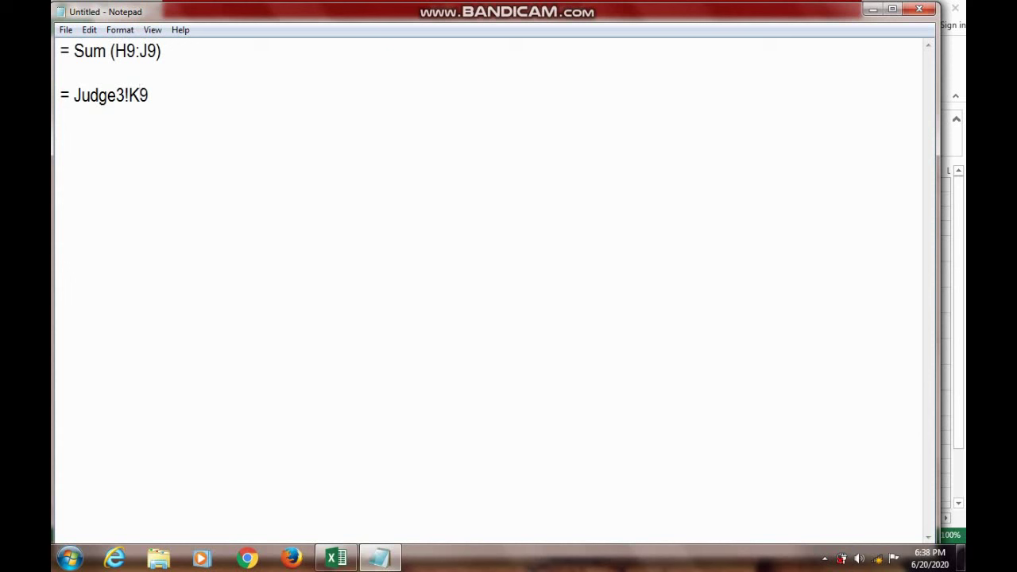
double_click(147, 96)
click(140, 95)
drag(148, 95, 60, 95)
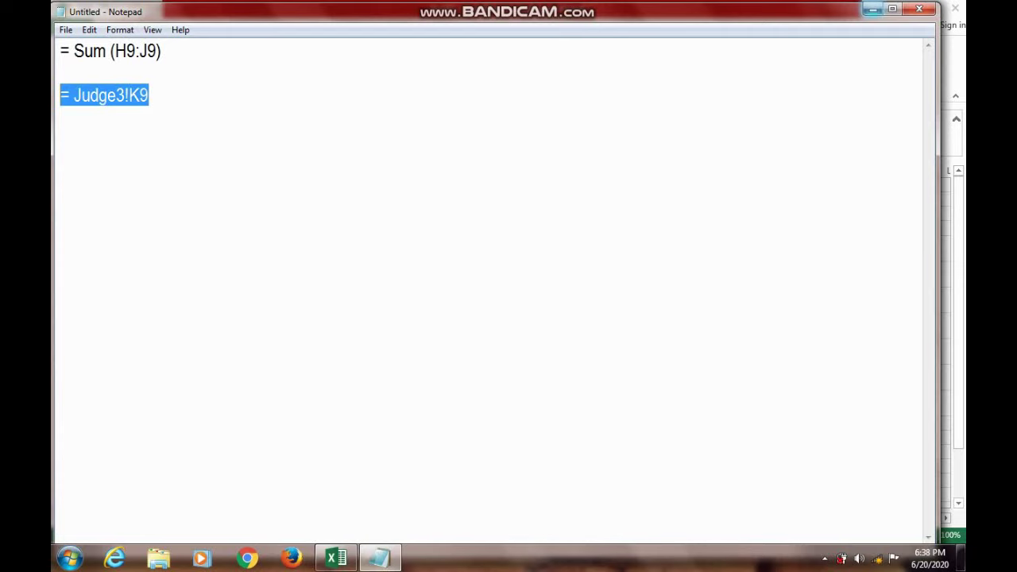
click(872, 9)
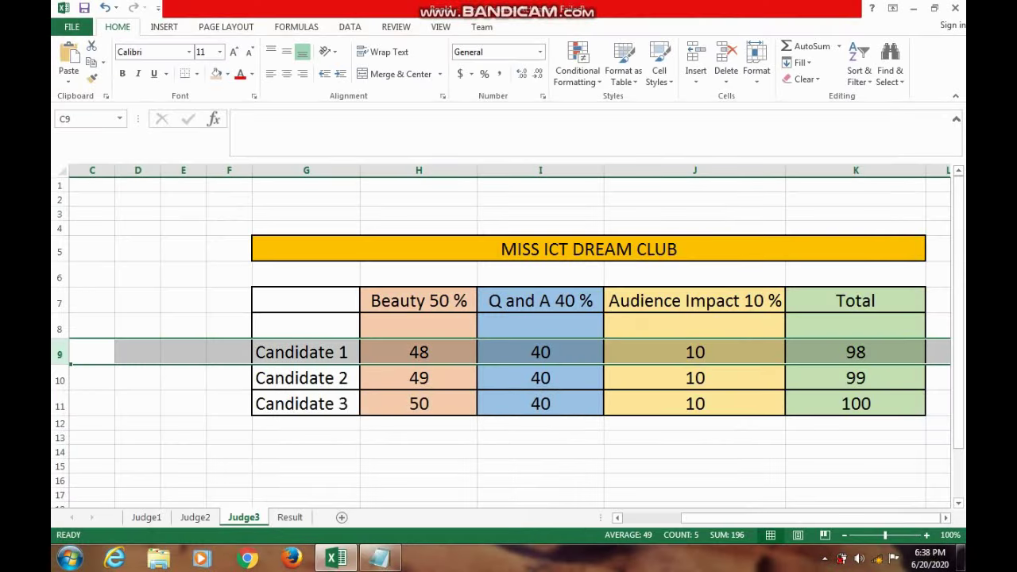
Step: Enter =Average(G9:I9) in J9 on the Result sheet, giving 97.66667
click(290, 517)
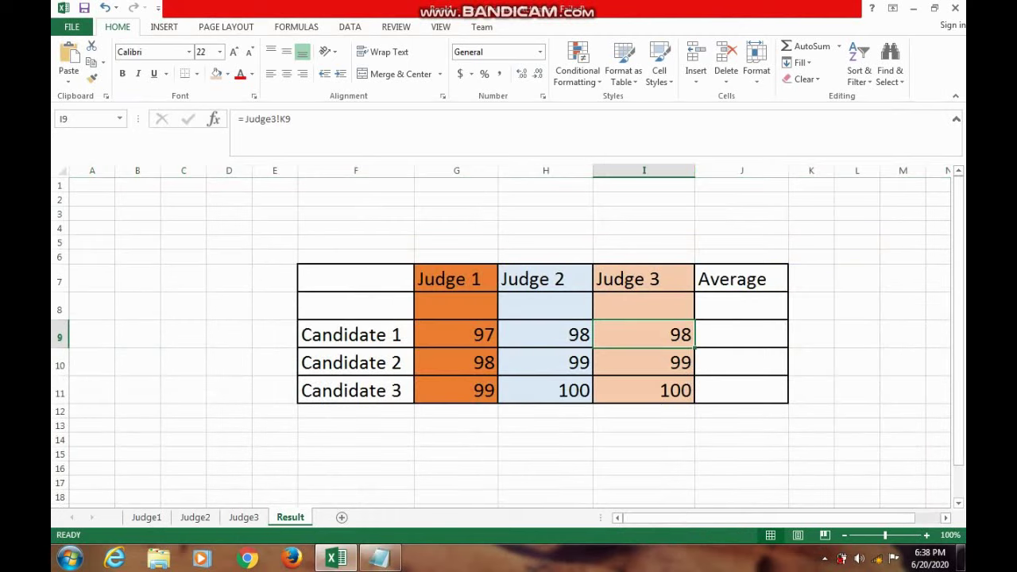
click(741, 334)
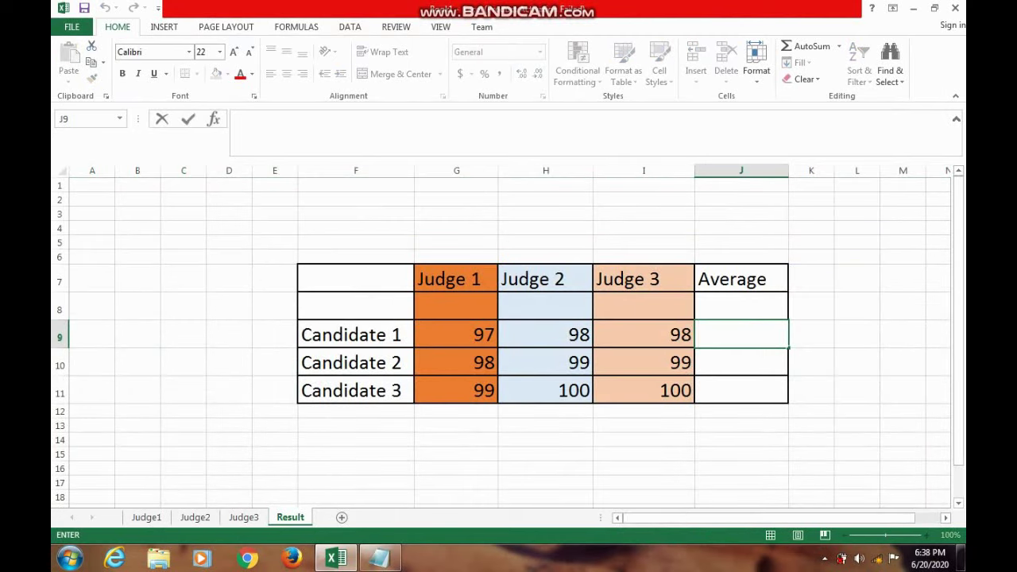
text(=)
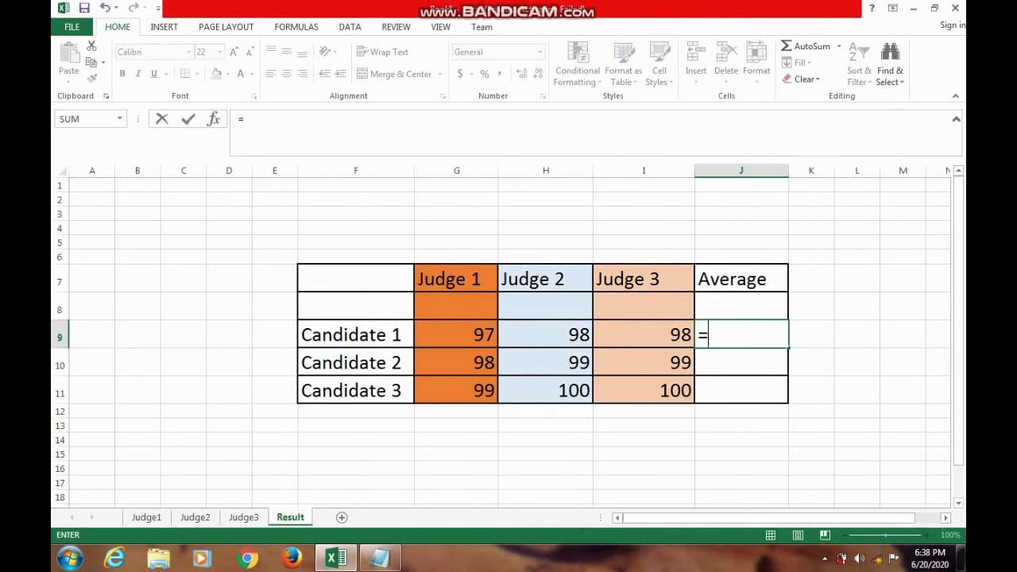
text(A)
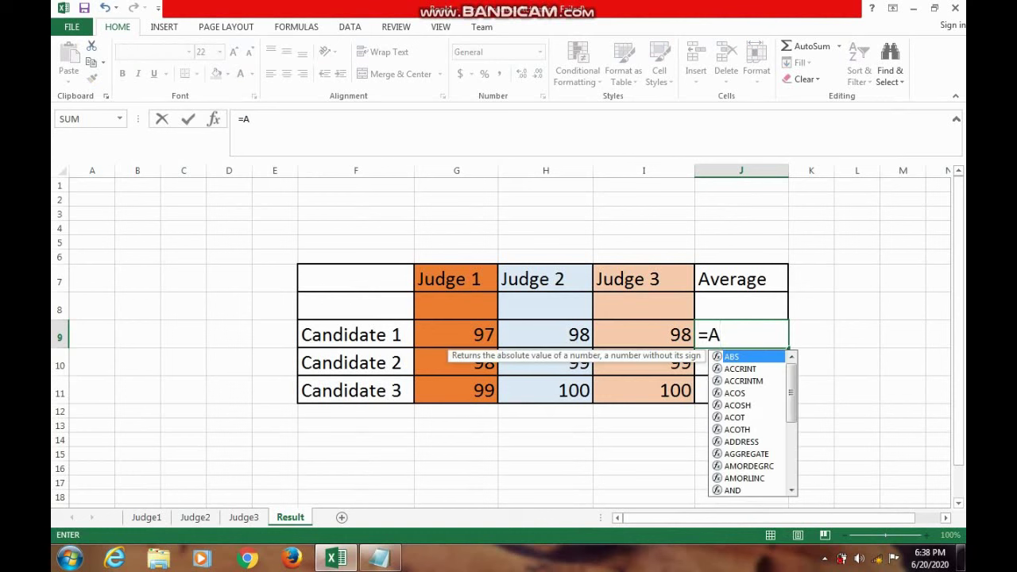
text(verage)
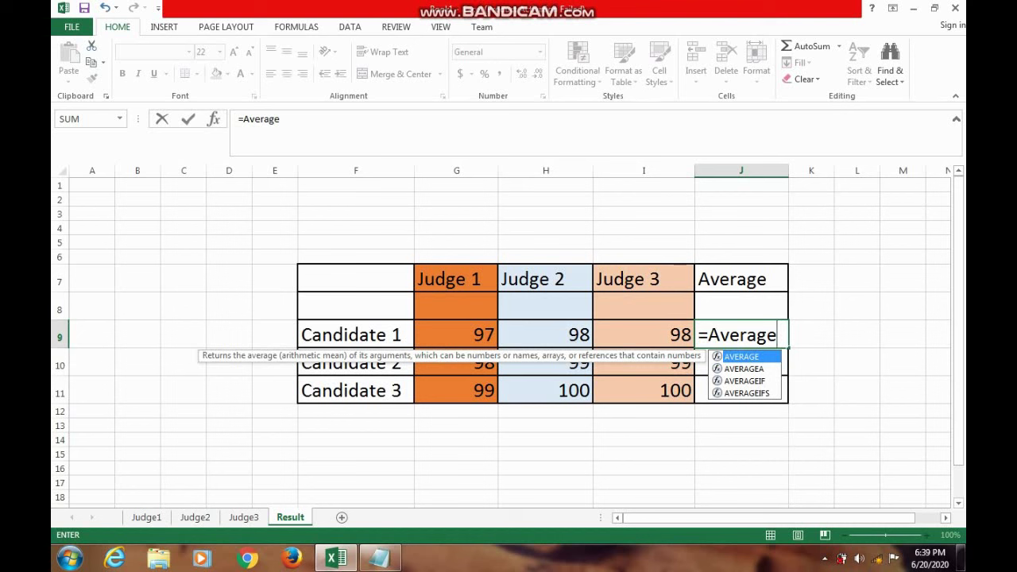
text(()
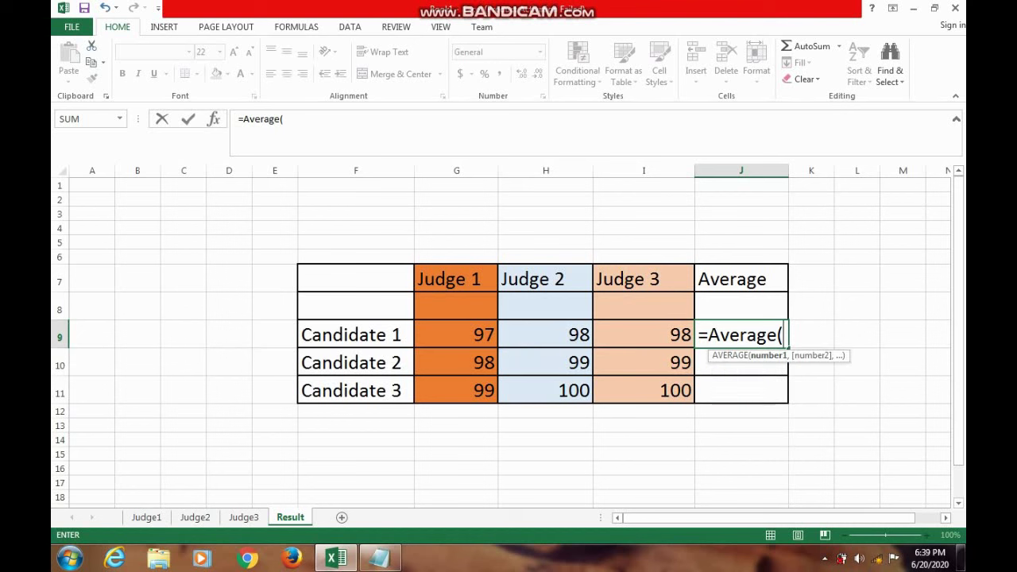
text(G)
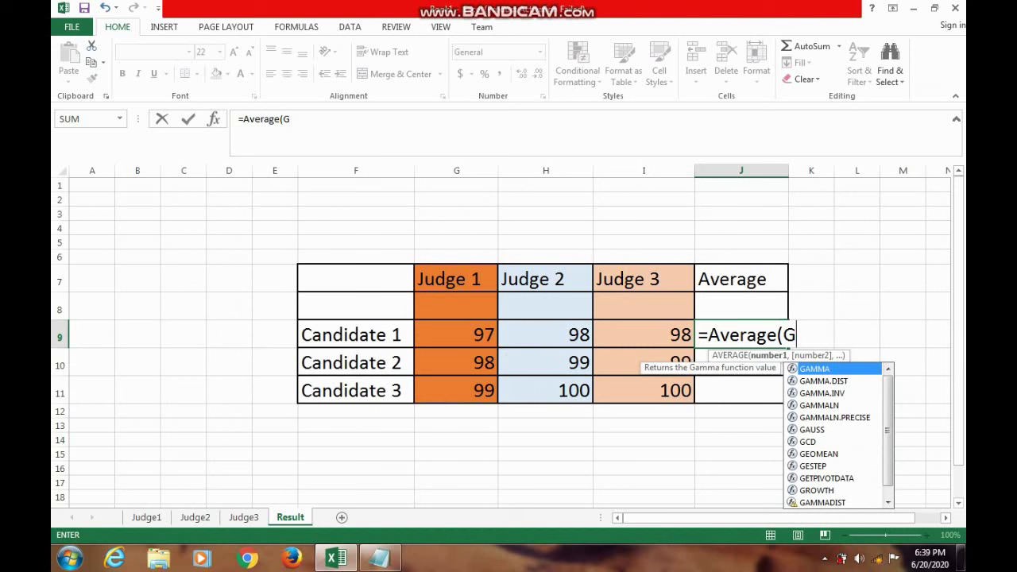
text(9)
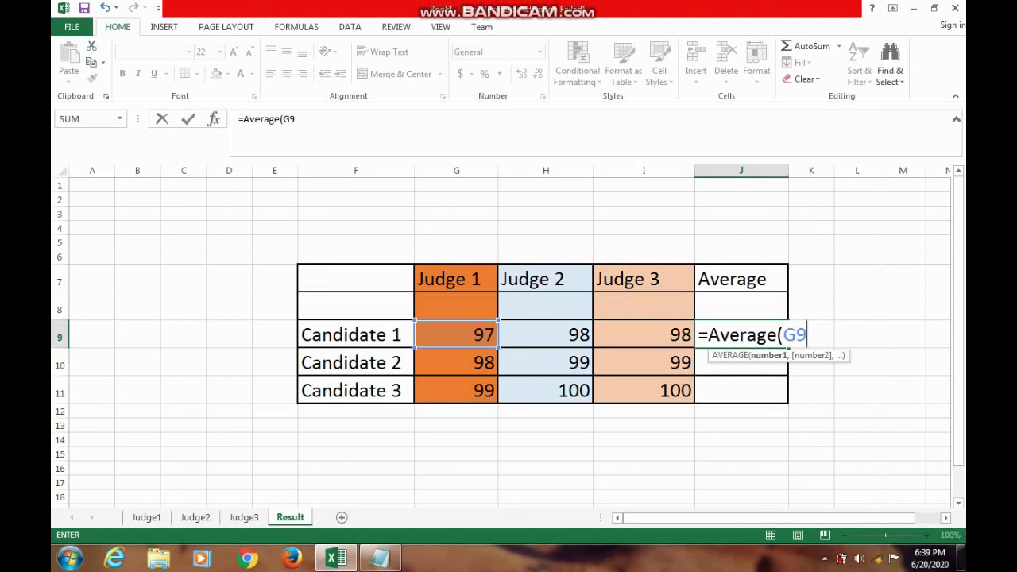
text(")
key(BackSpace)
text(:)
text(I)
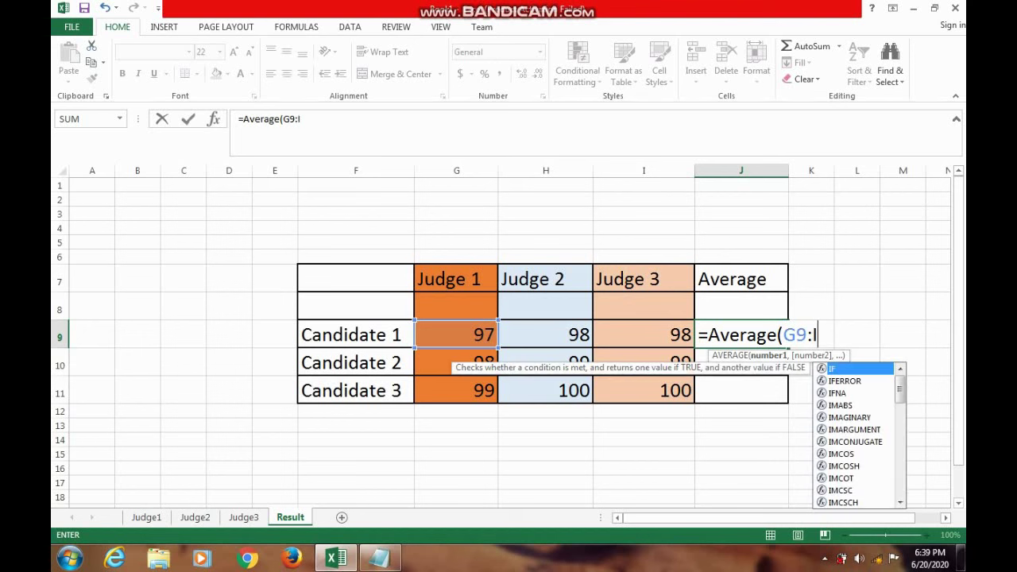
text(()
key(BackSpace)
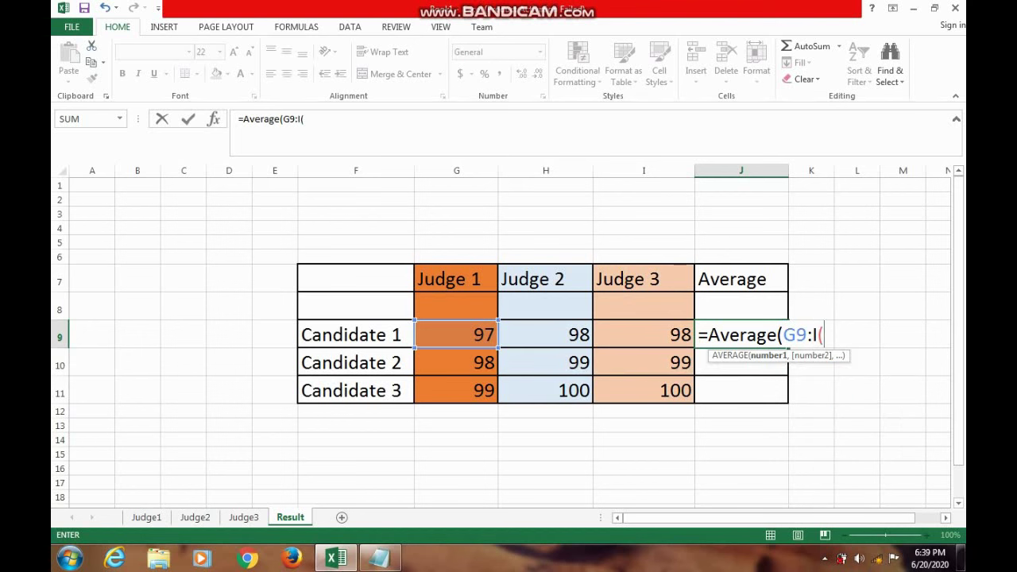
text(9)
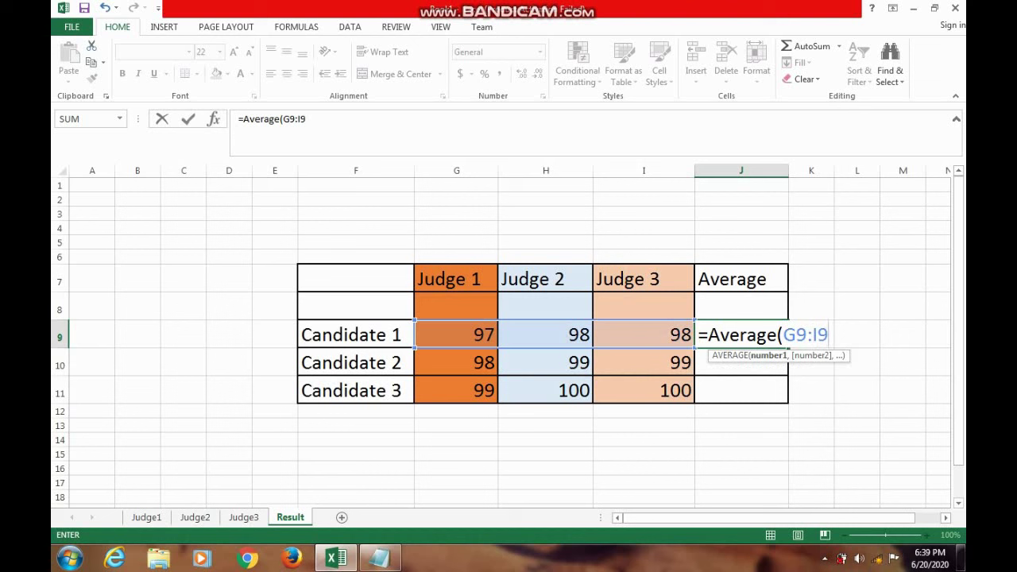
text())
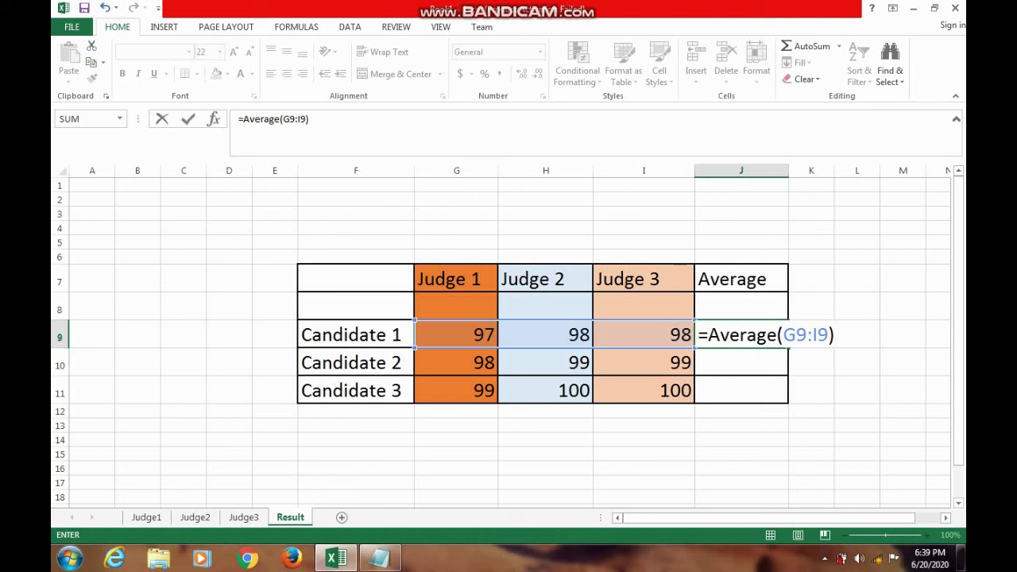
key(Return)
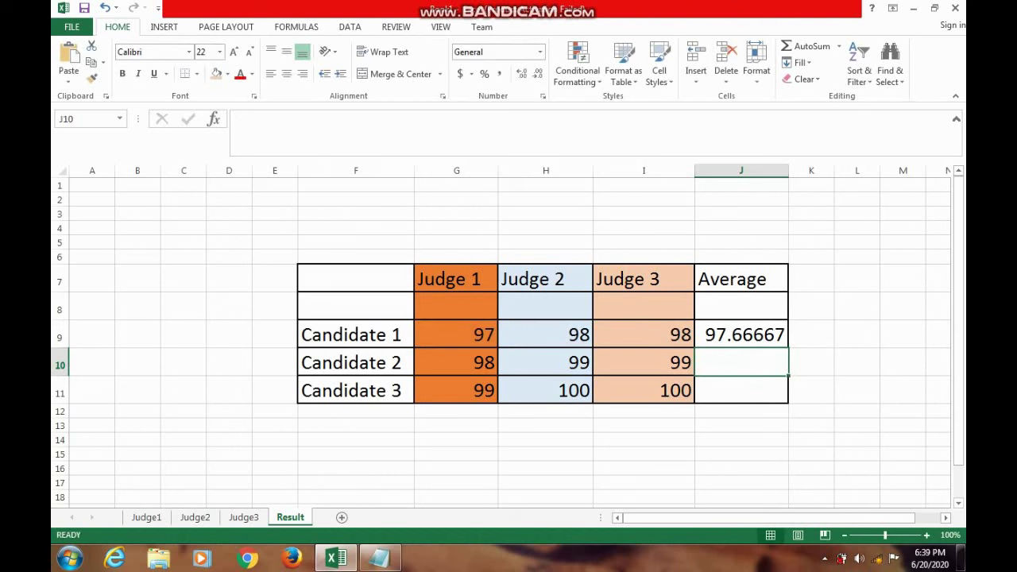
Step: Fill J9's average formula down to J11, giving 98.66667 and 99.66667
click(740, 335)
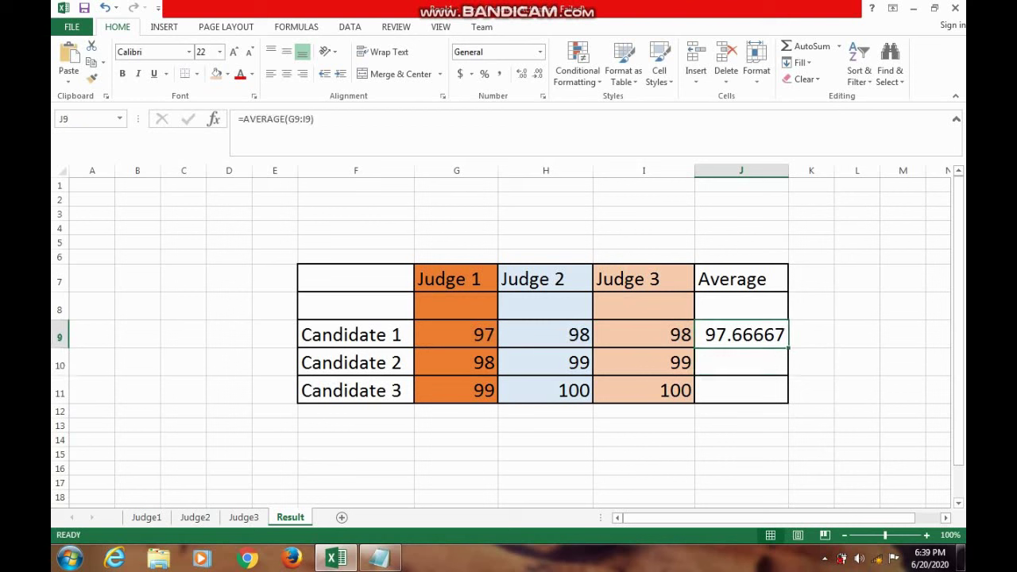
drag(788, 348, 797, 411)
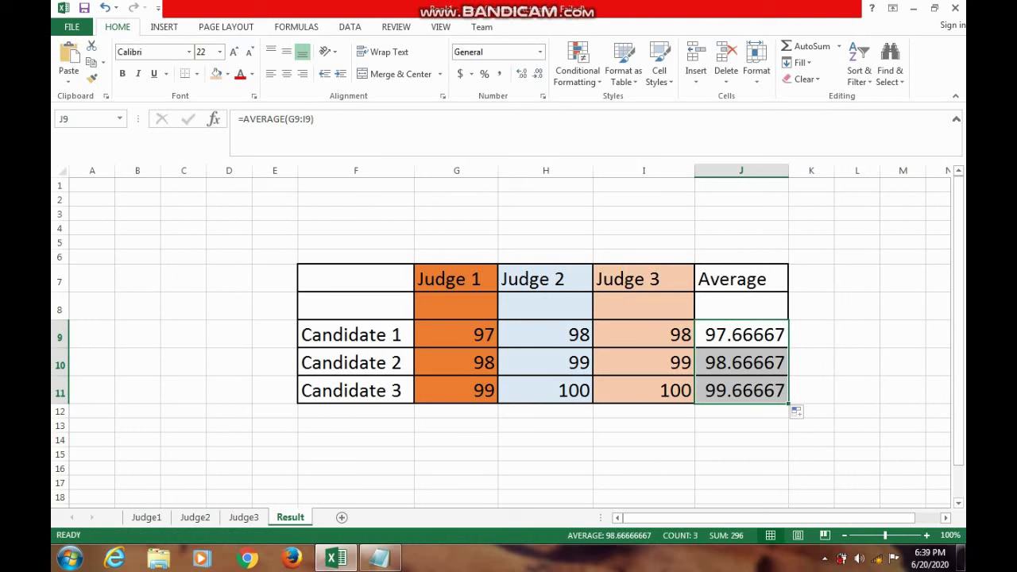
click(741, 446)
click(741, 335)
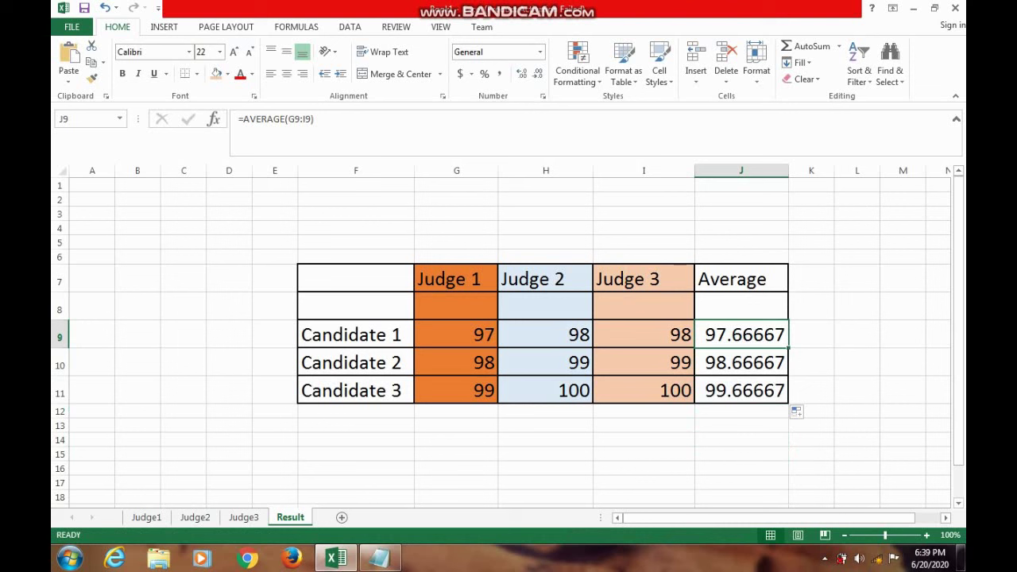
Step: Highlight Judge 1 column G, Judge 3 column I and row 9, then check J10's formula
click(457, 335)
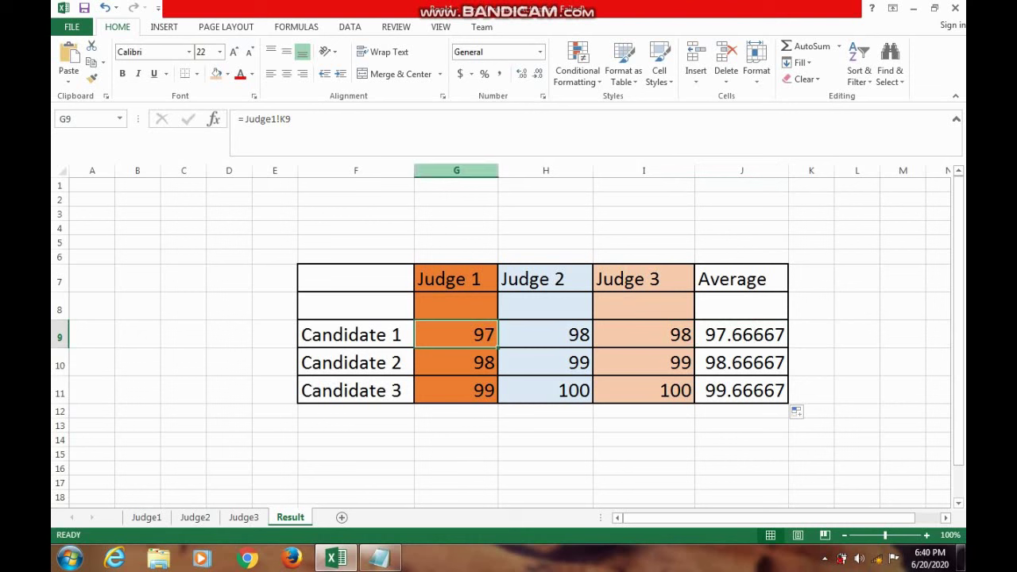
click(456, 170)
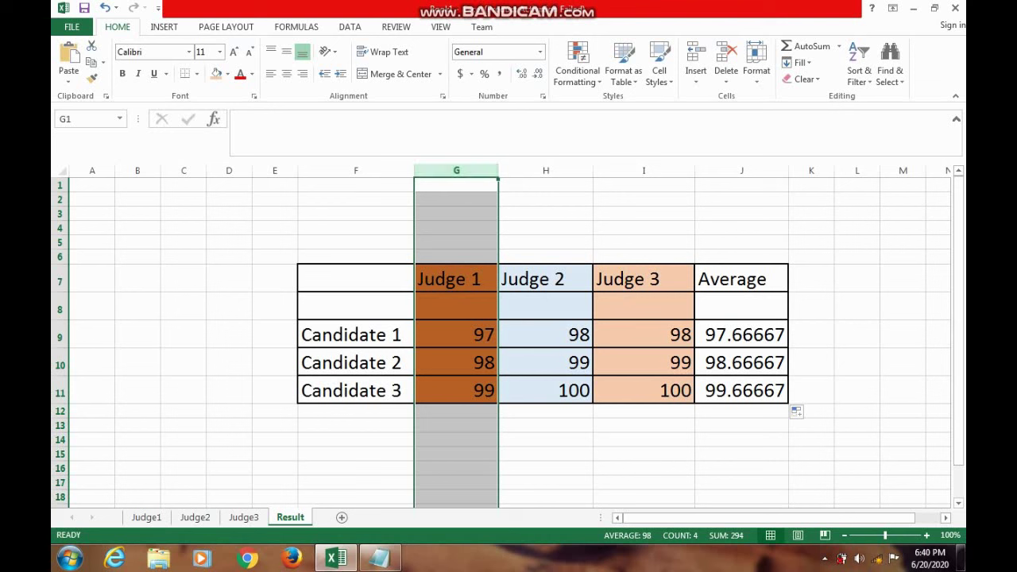
click(60, 337)
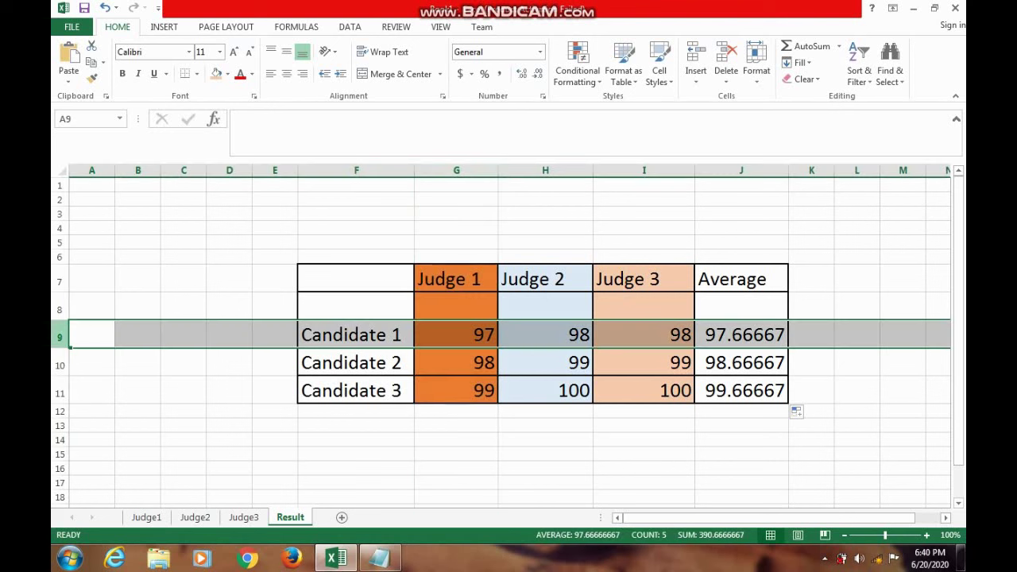
click(644, 170)
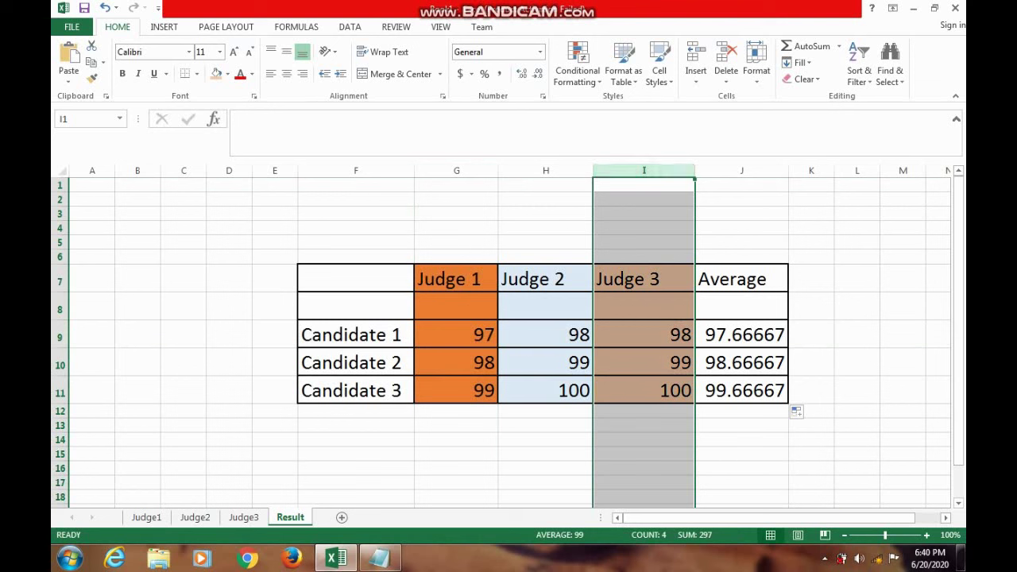
click(61, 337)
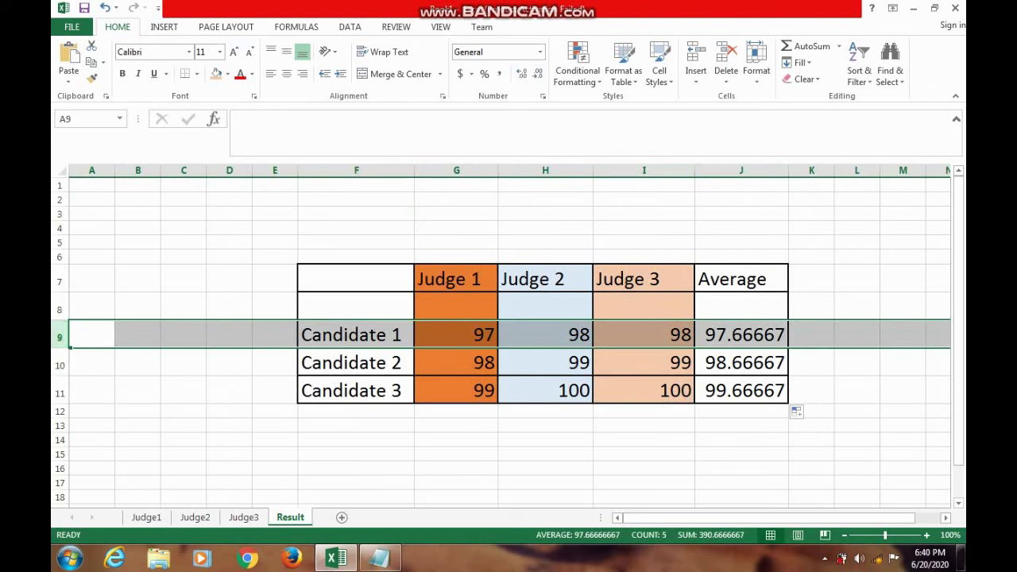
click(545, 468)
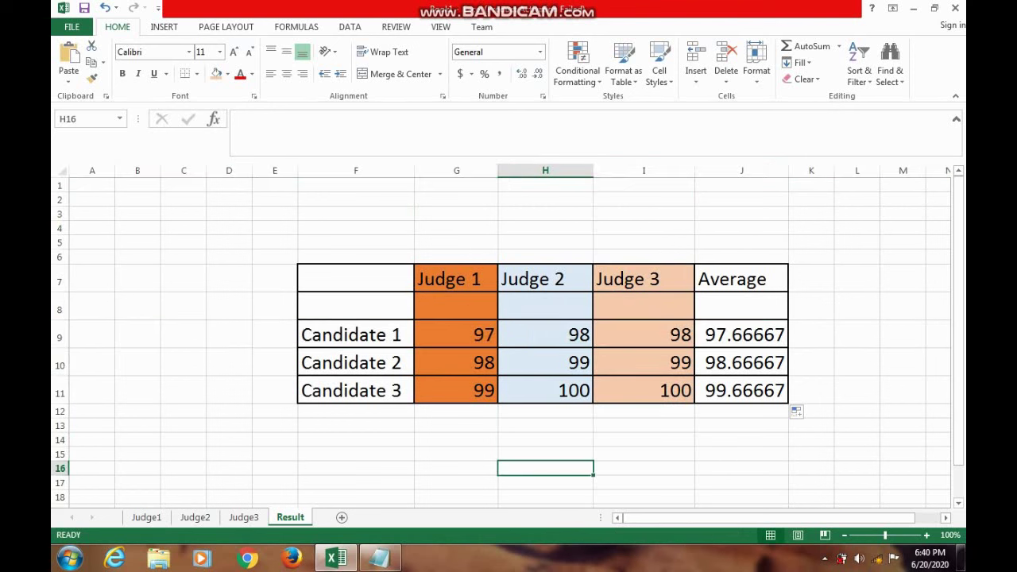
click(741, 362)
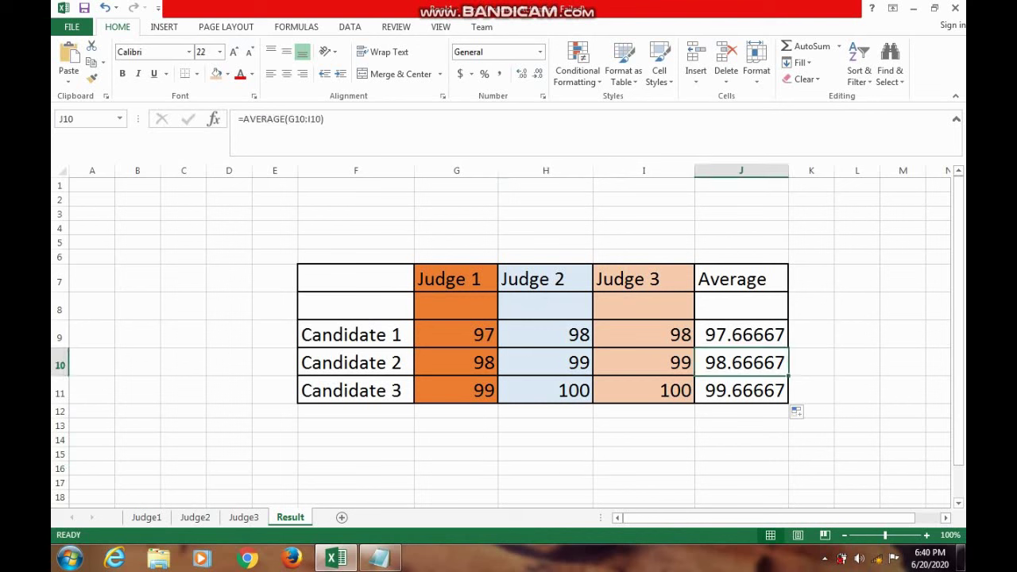
Step: Delete the copied averages in J10 and J11
key(Down)
key(Down)
key(Down)
drag(741, 363, 742, 391)
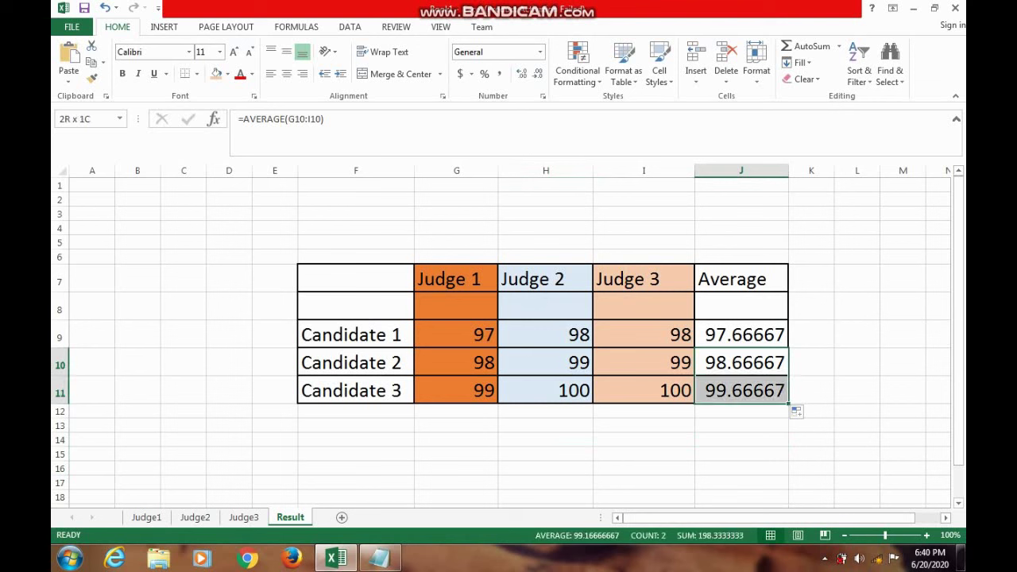
key(Delete)
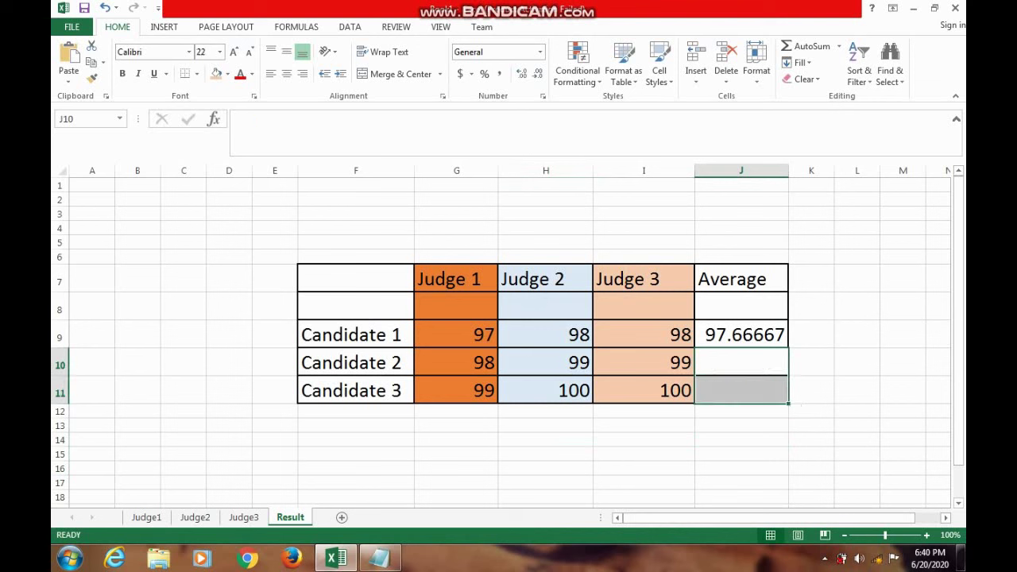
Step: Enter =AVERAGE(G10:I10) in J10 so Candidate 2's average shows 98.66667
click(742, 362)
text(=)
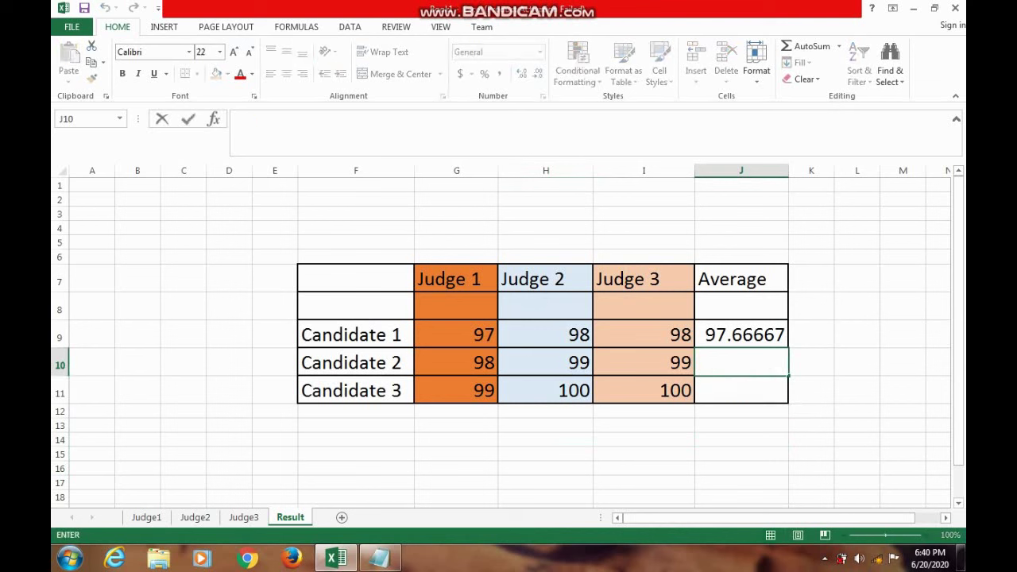
text(Ave)
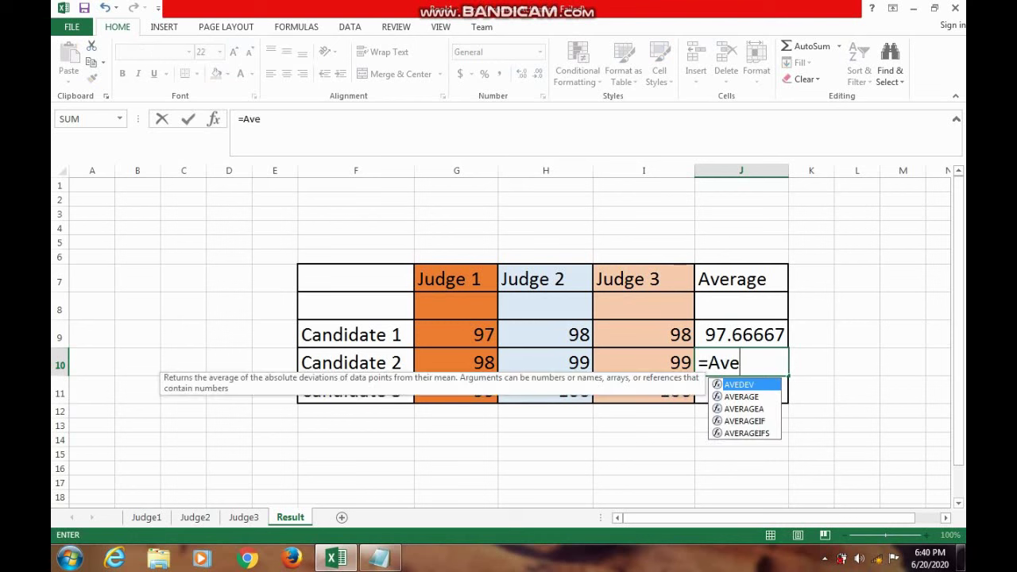
text(rage)
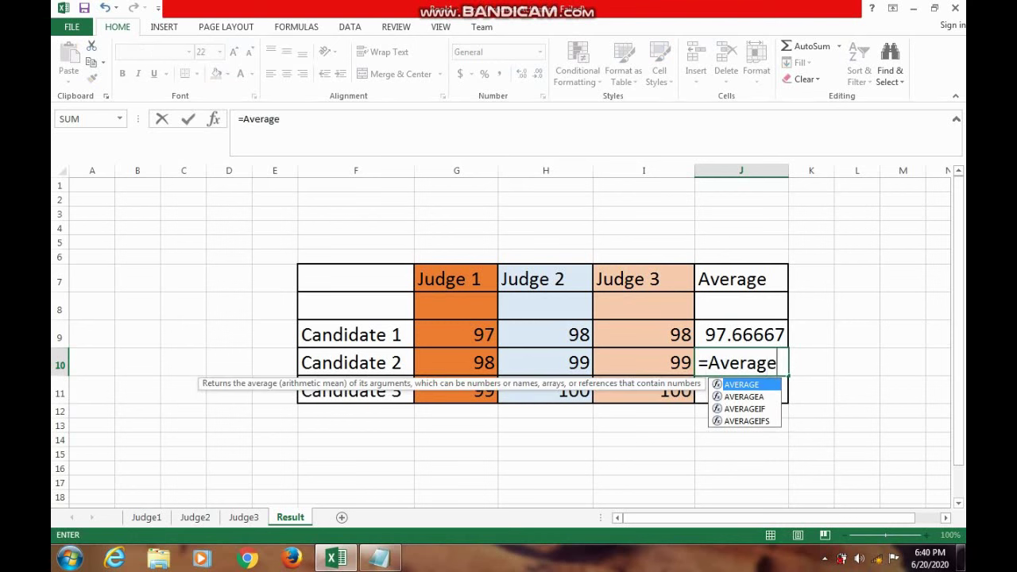
text(()
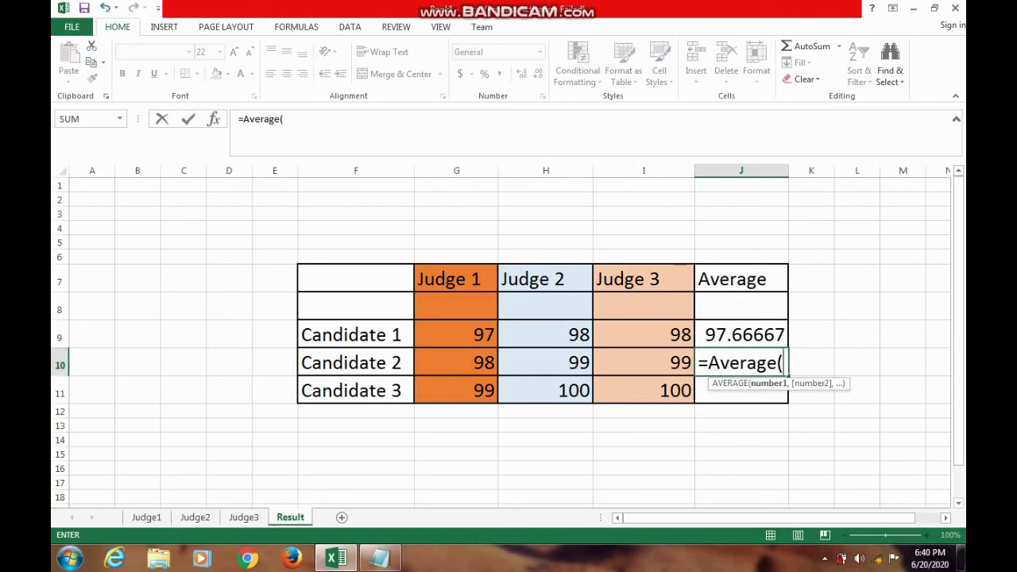
text(g)
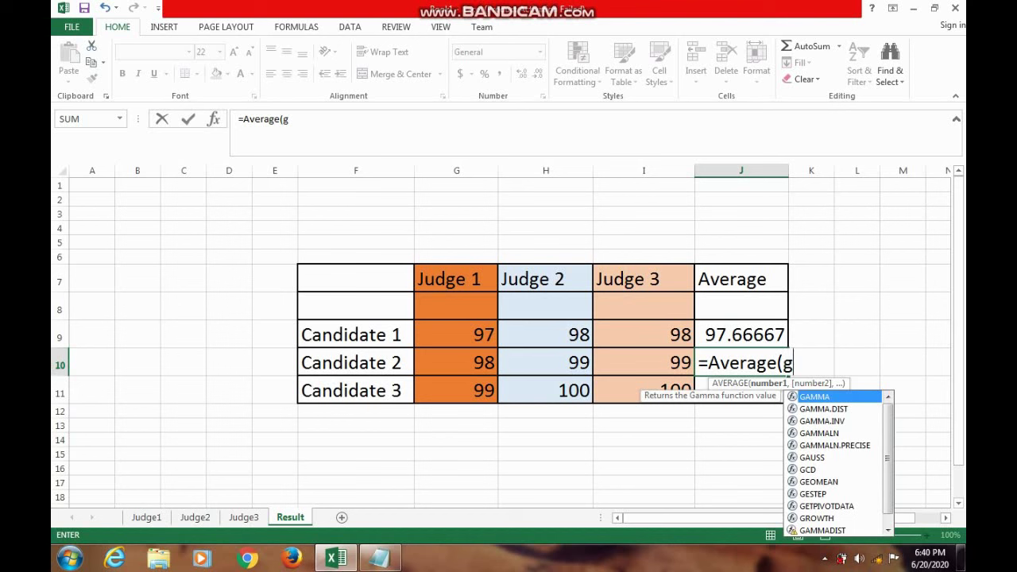
key(BackSpace)
text(G)
text(10)
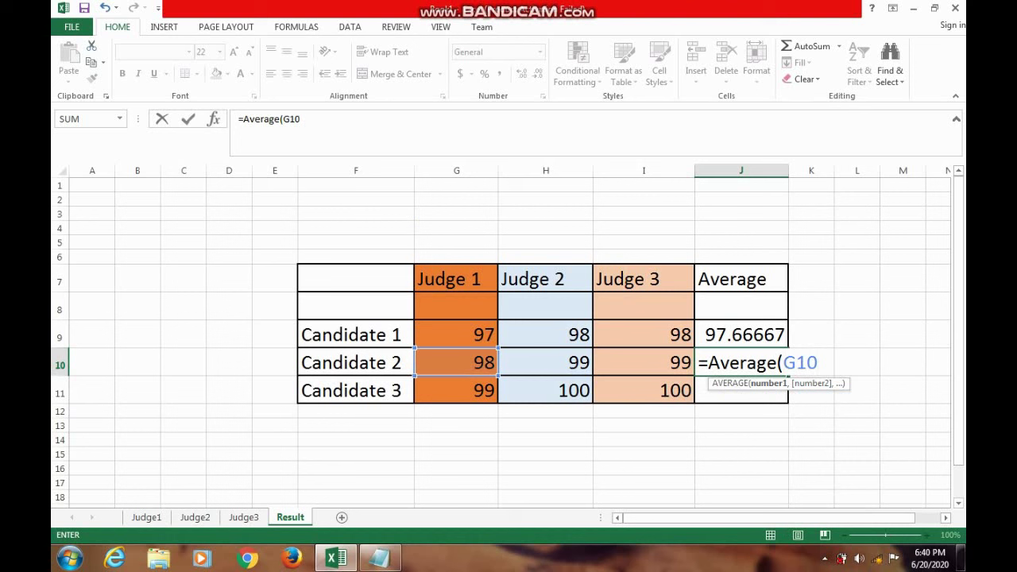
text(*)
key(BackSpace)
text(:)
text(I1)
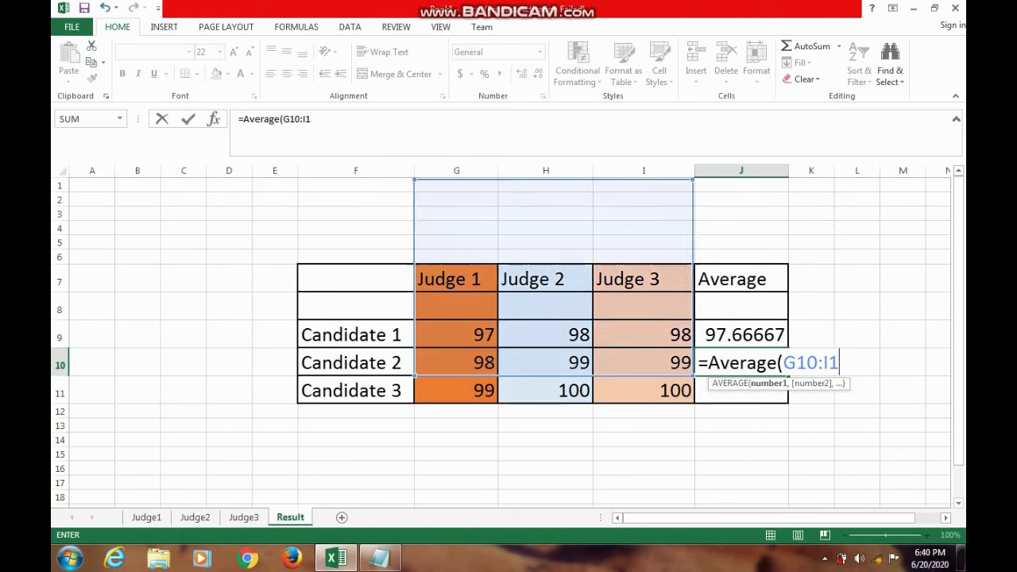
text(0)
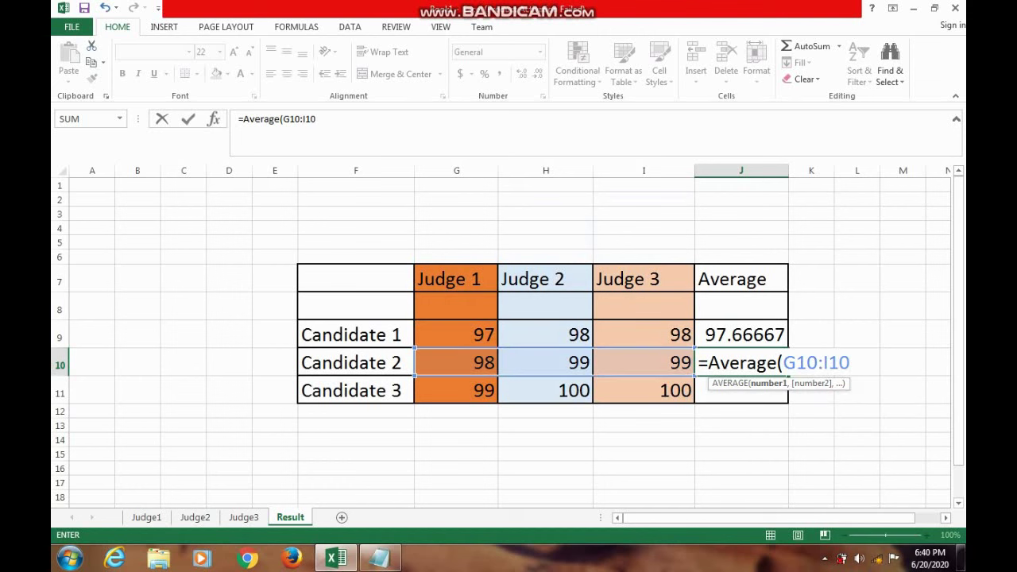
text())
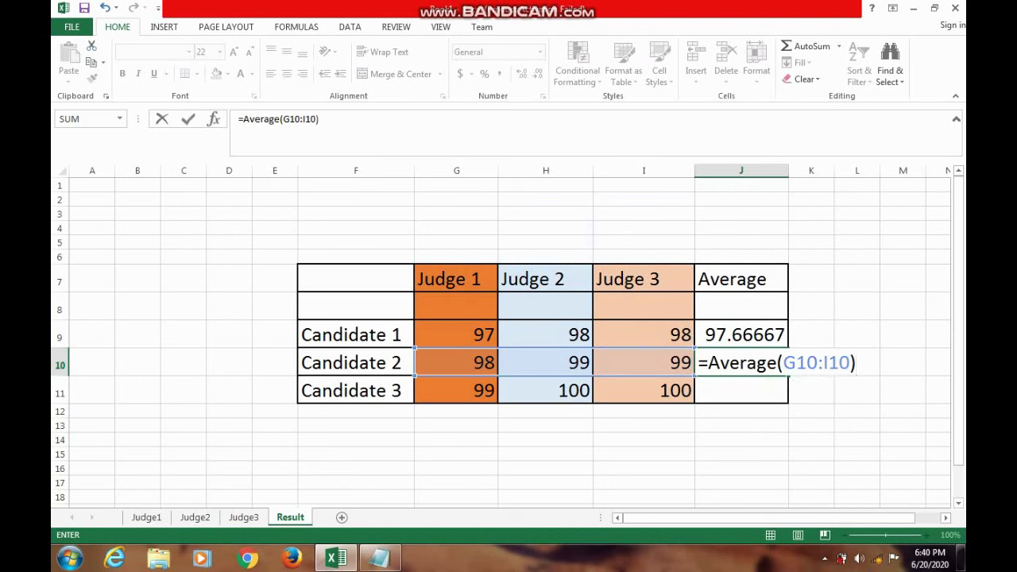
key(Return)
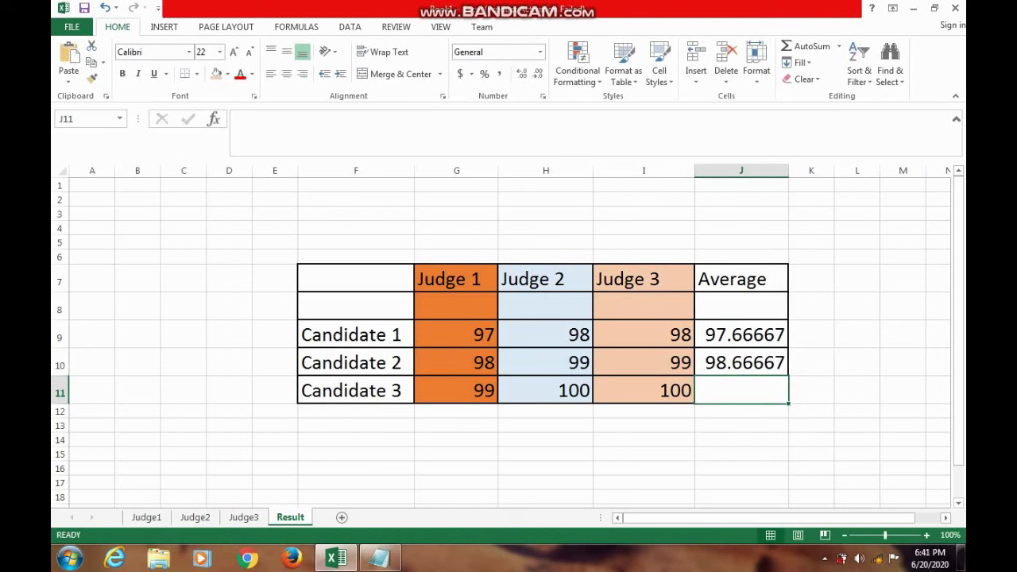
click(741, 362)
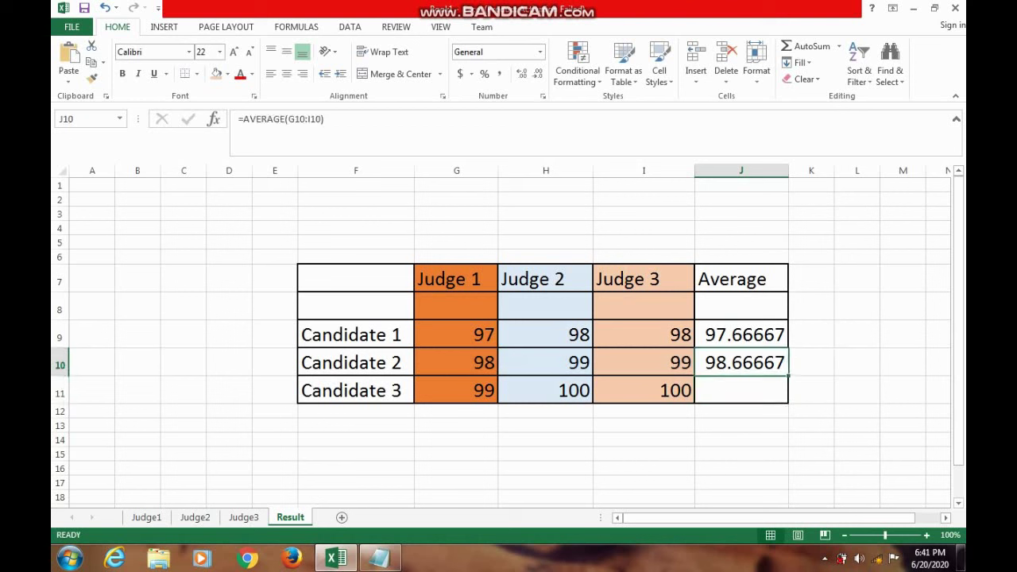
click(741, 390)
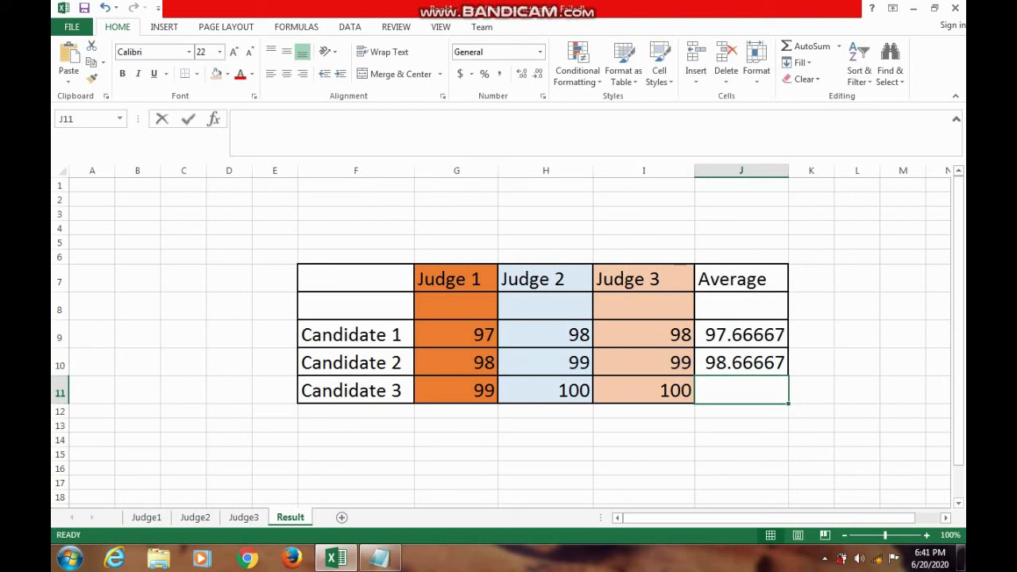
Step: Enter =AVERAGE(G11:I11) in J11, giving Candidate 3 an average of 99.66667
text(=)
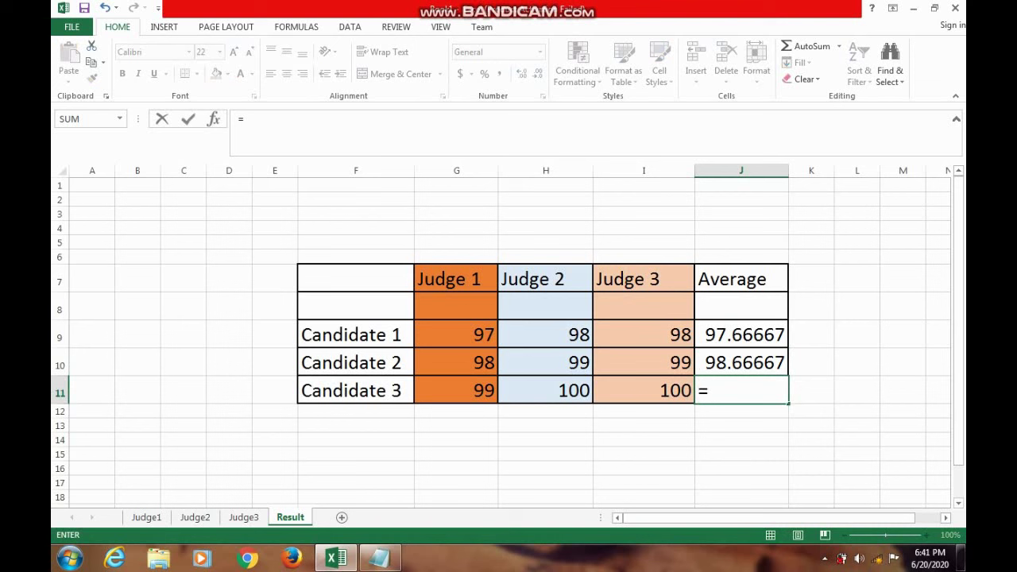
text(Averag)
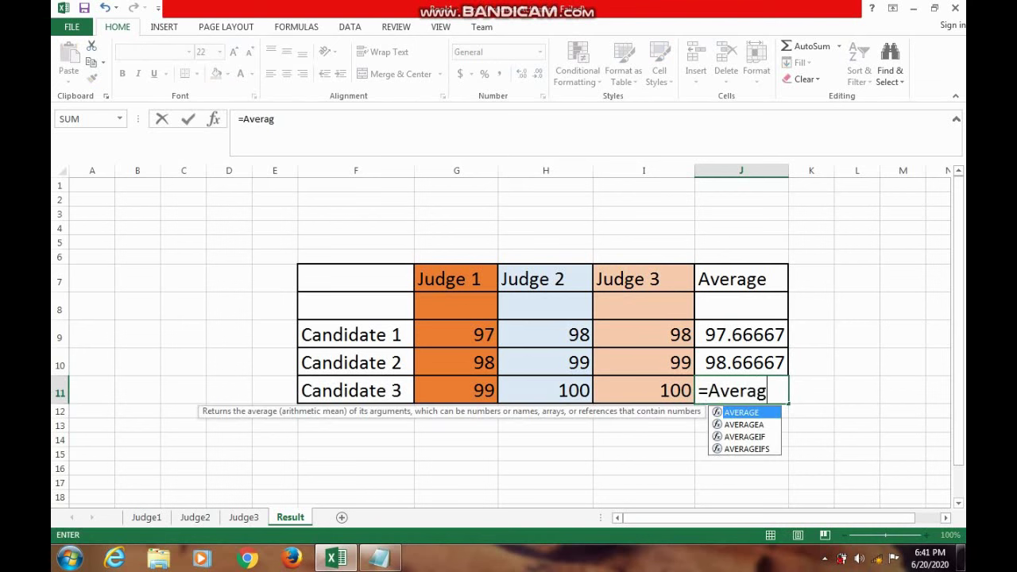
text(e)
text(()
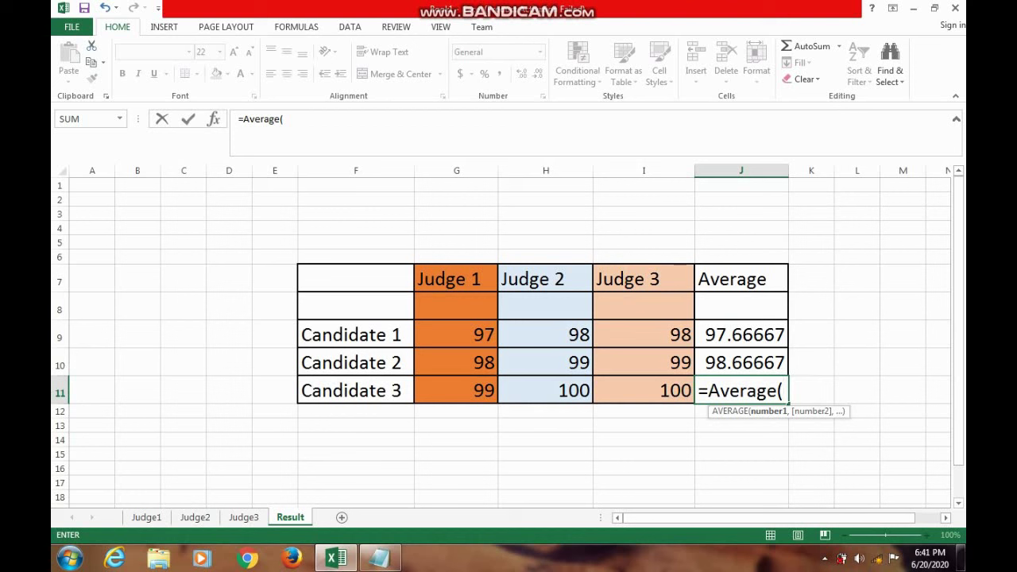
text(G1)
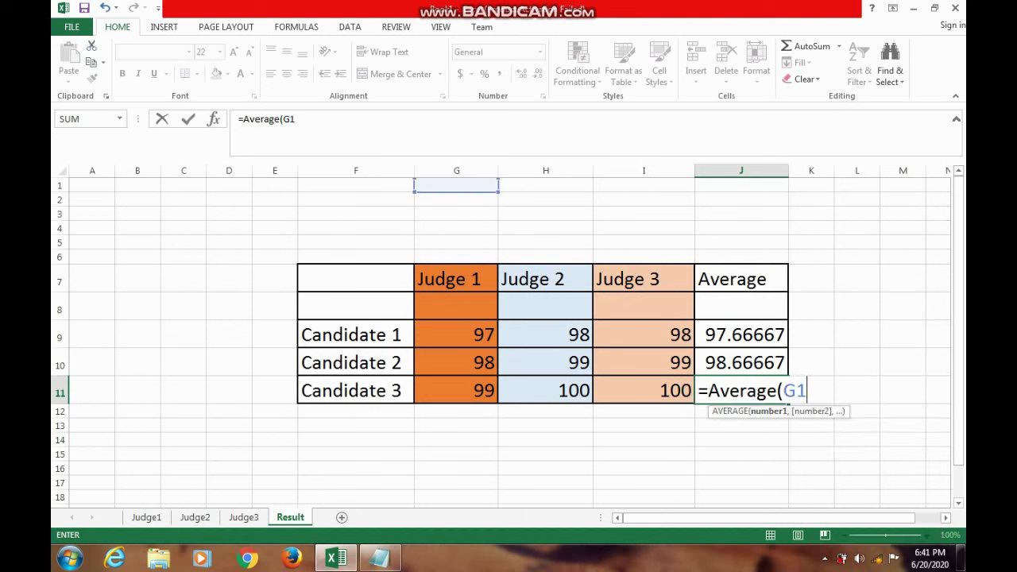
text(1)
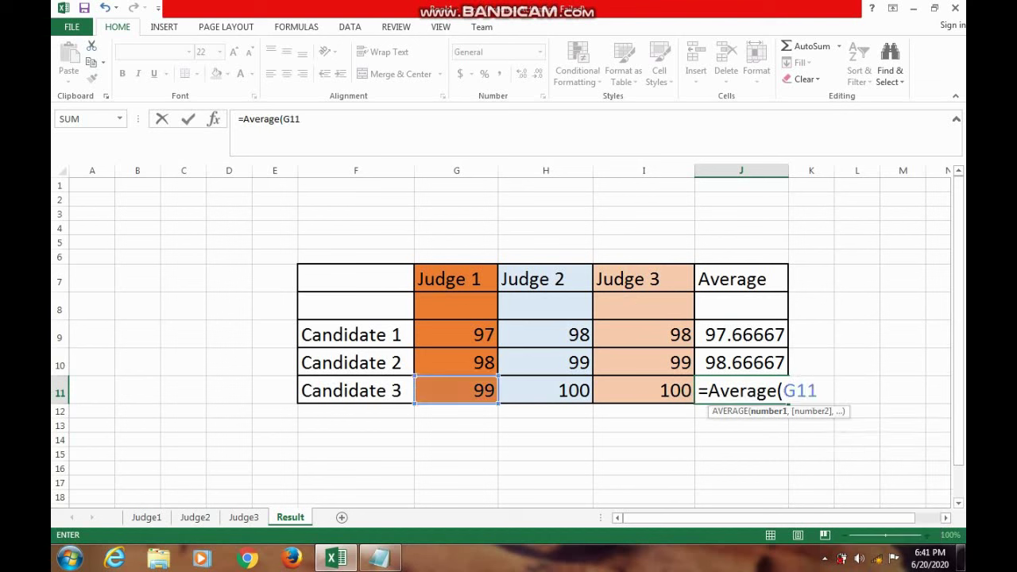
text(:)
text(I)
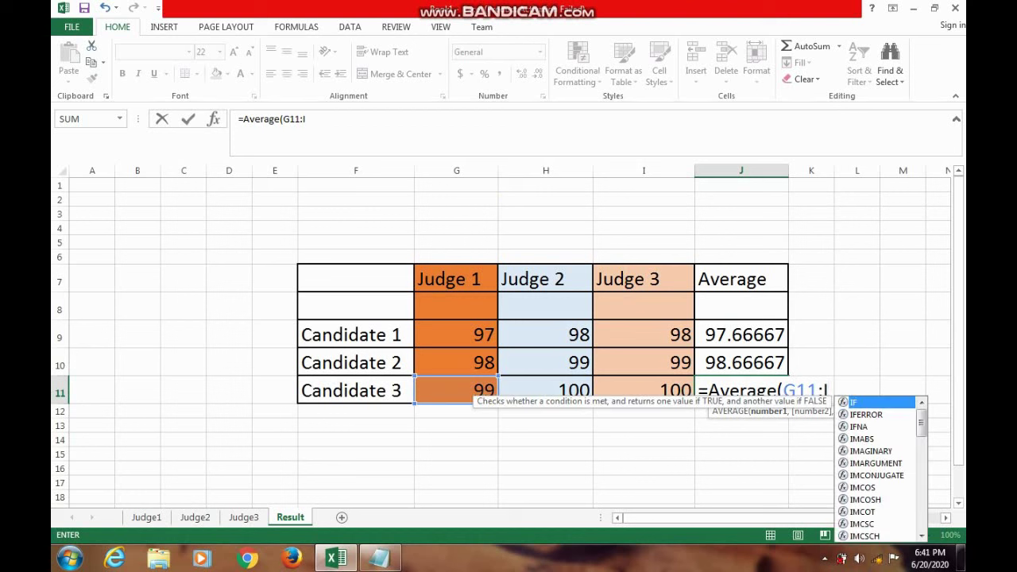
text(11)
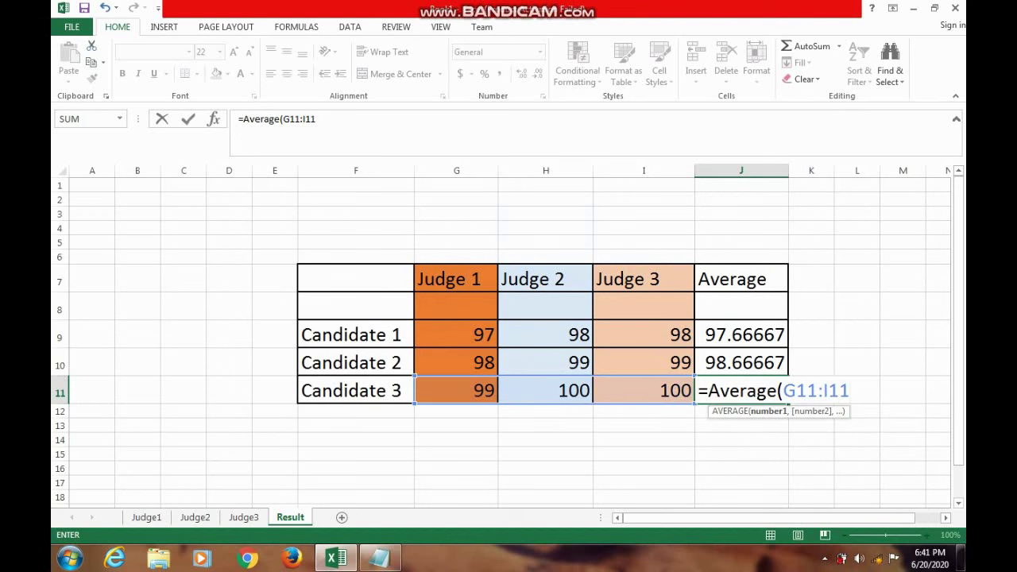
text())
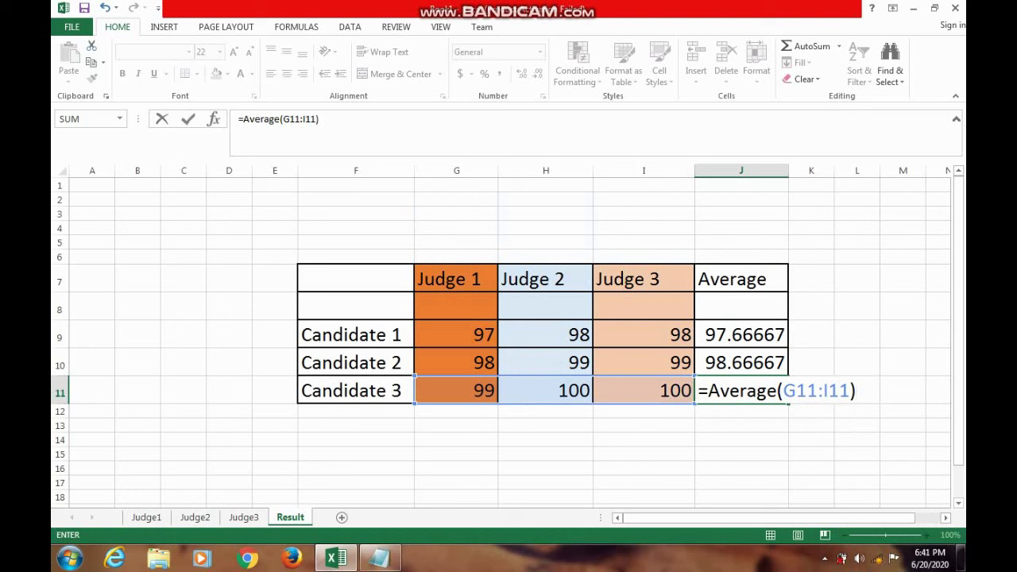
key(Return)
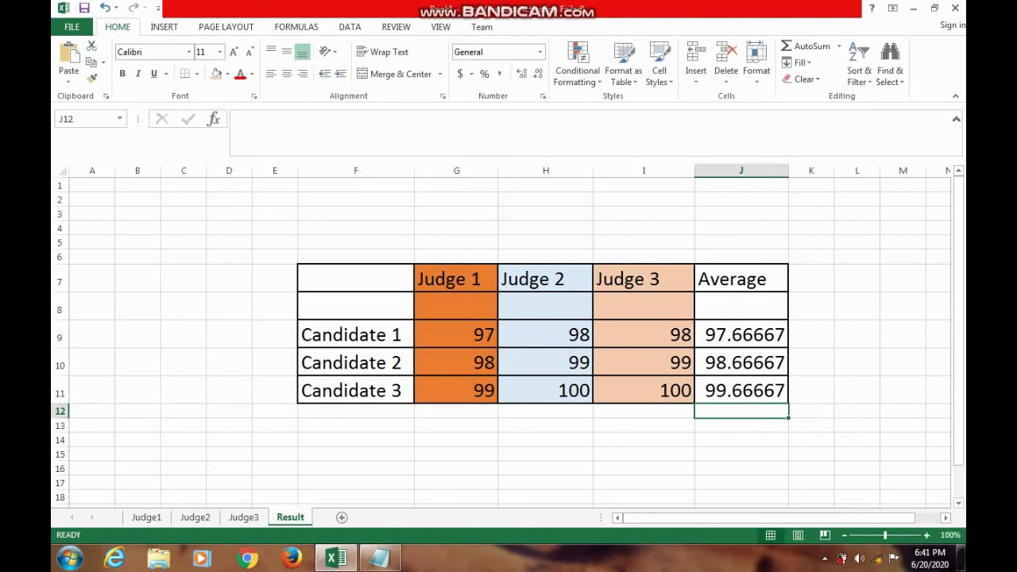
click(740, 425)
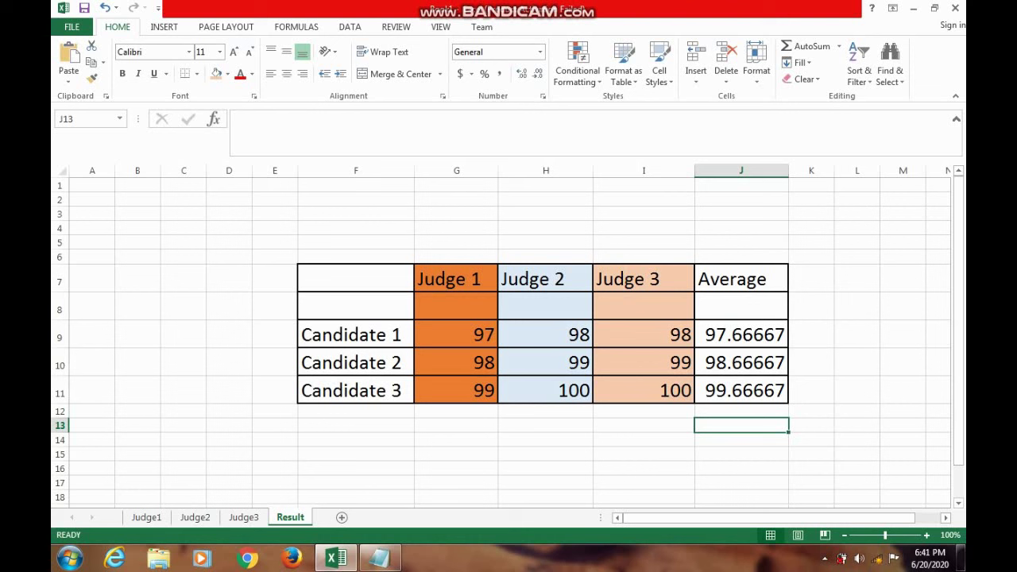
click(812, 362)
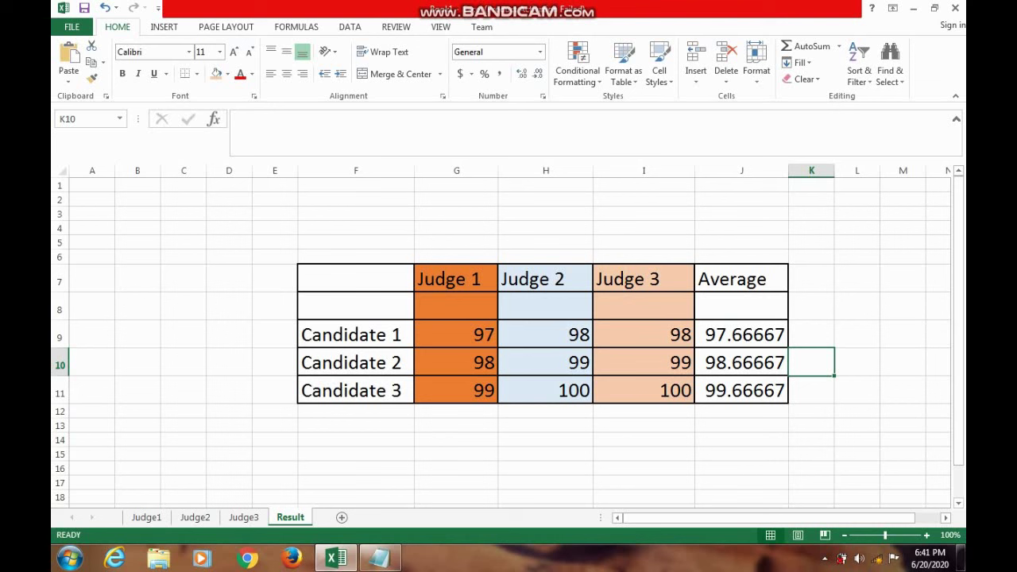
Step: Format the averages in J9:J11 as Number with 3 decimal places
drag(742, 335, 741, 390)
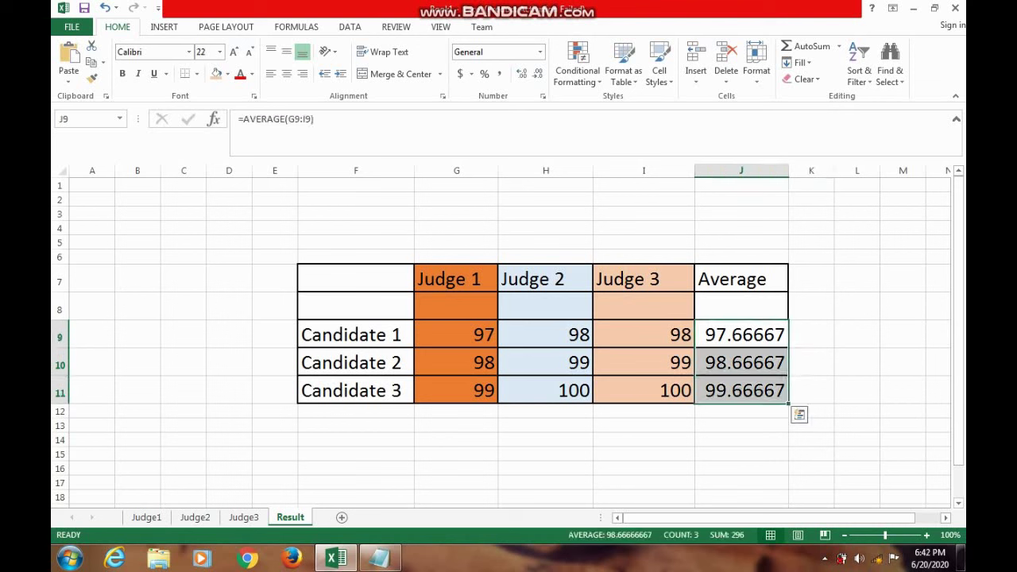
right_click(759, 374)
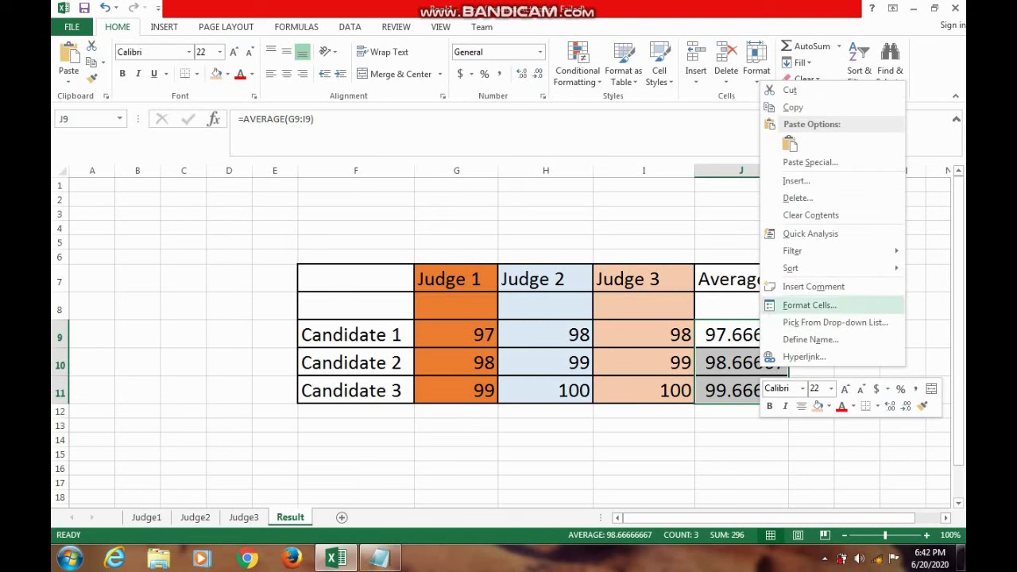
click(809, 305)
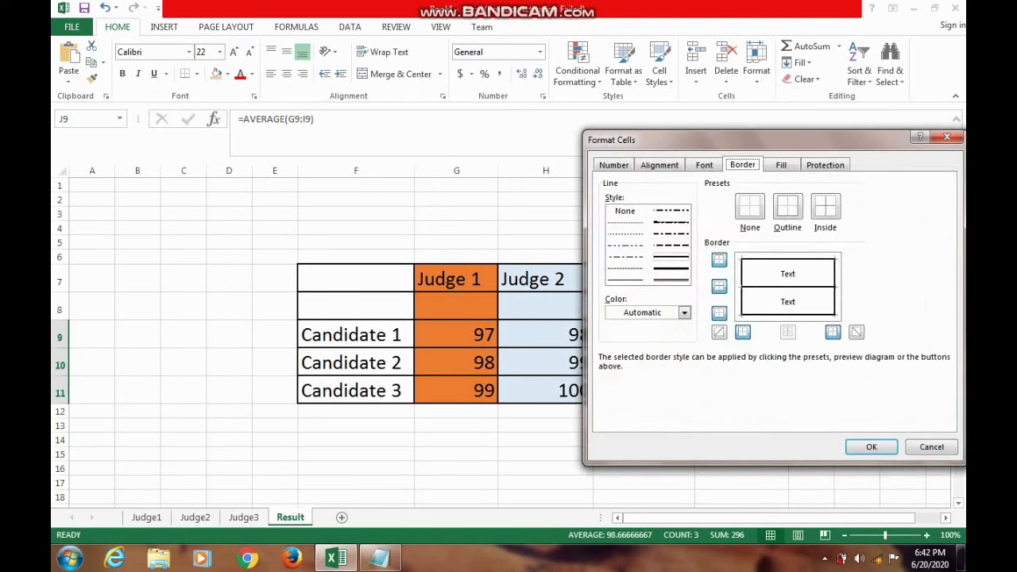
click(614, 164)
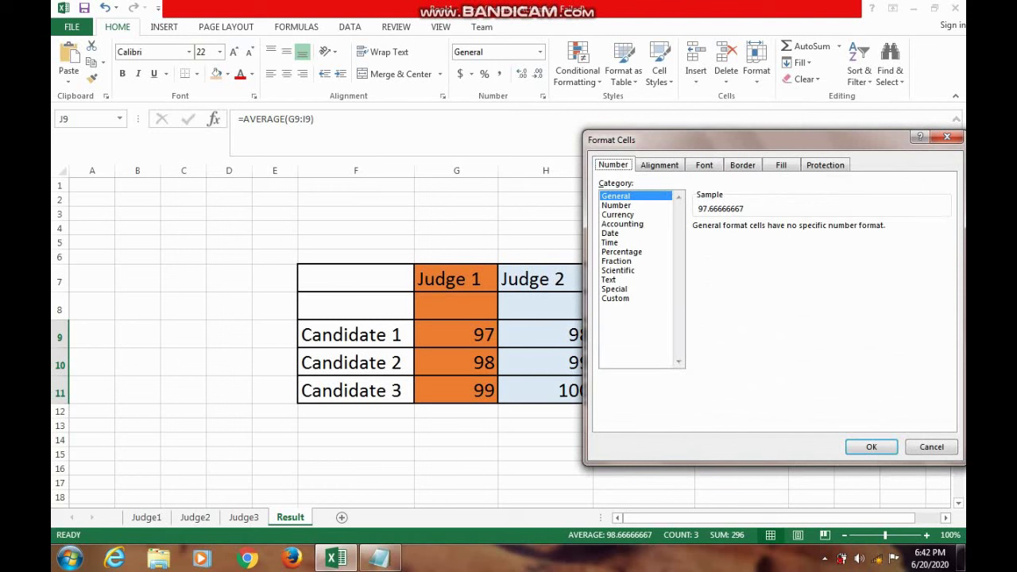
click(615, 205)
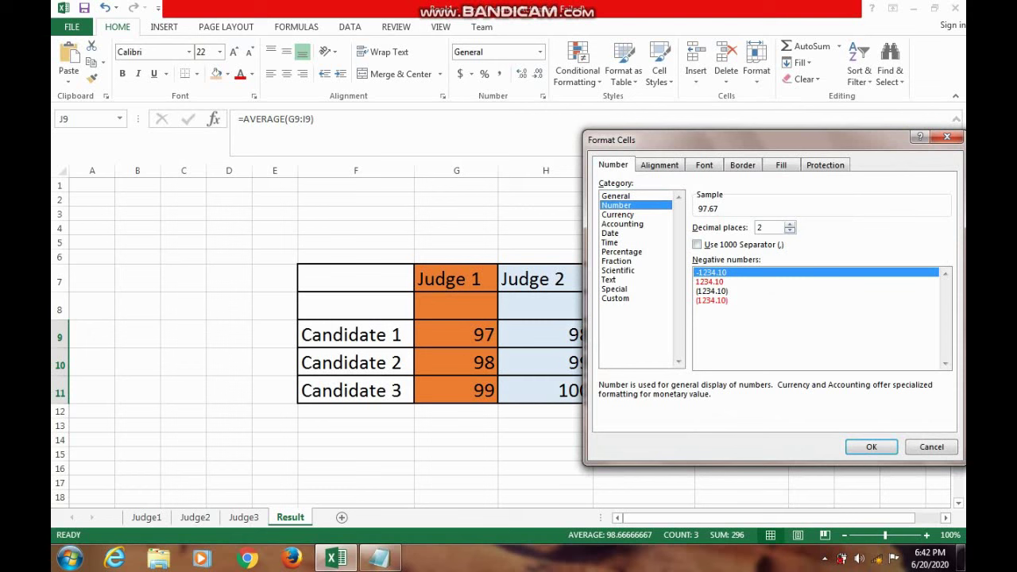
click(790, 224)
key(Return)
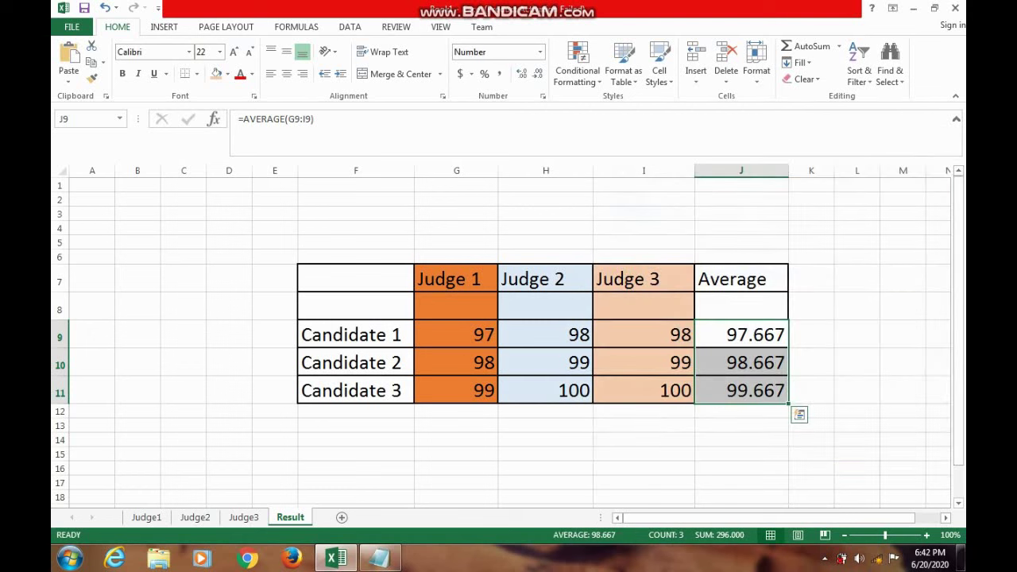
click(740, 454)
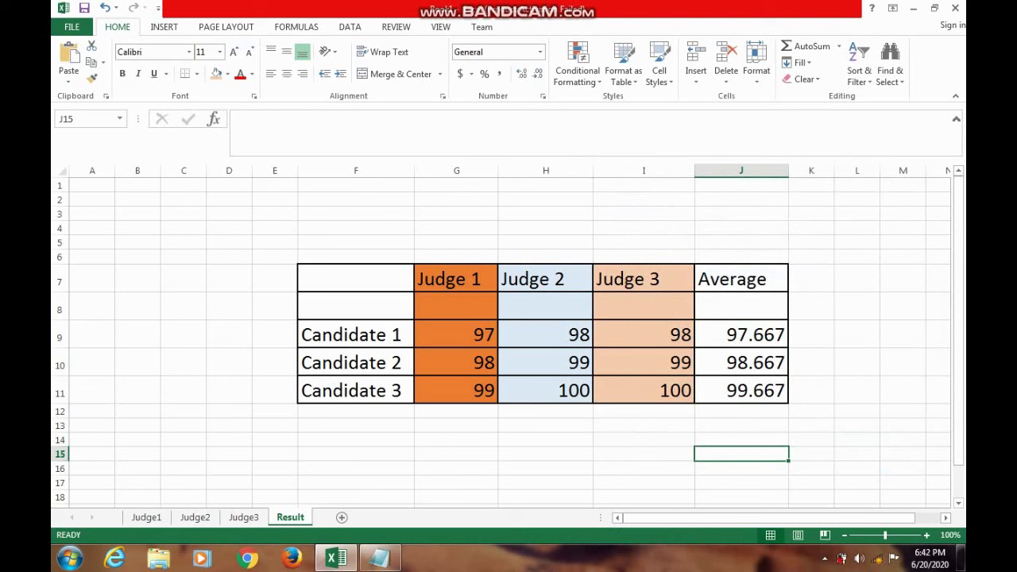
Step: Reduce the J9:J11 averages to 2 decimal places: 97.67, 98.67, 99.67
drag(740, 334, 741, 391)
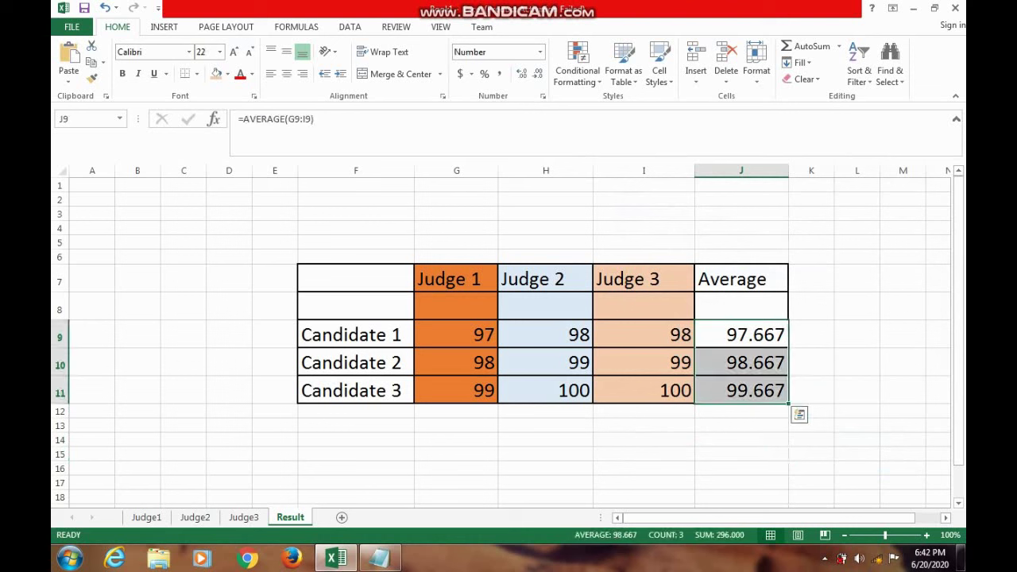
right_click(731, 369)
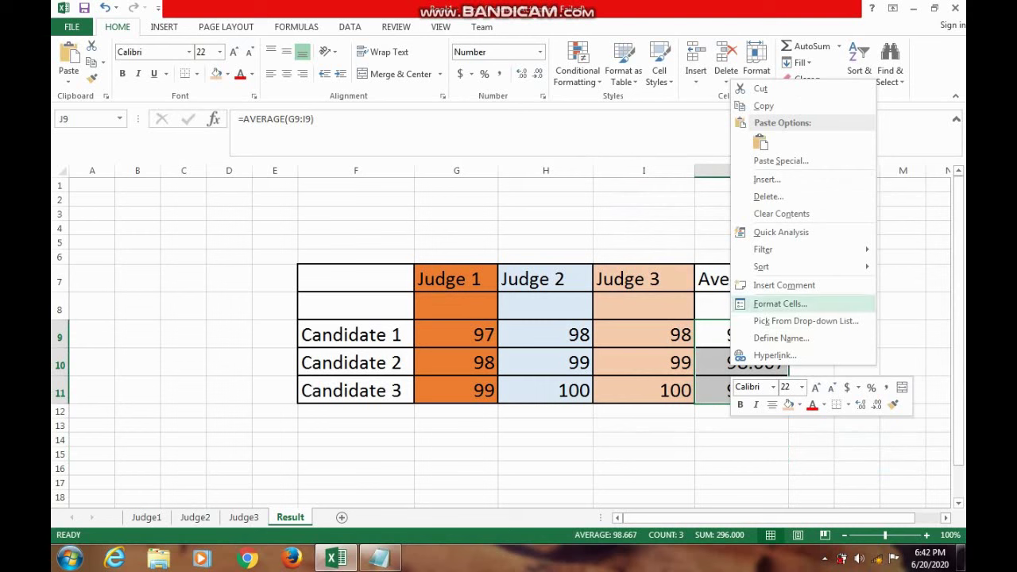
click(775, 304)
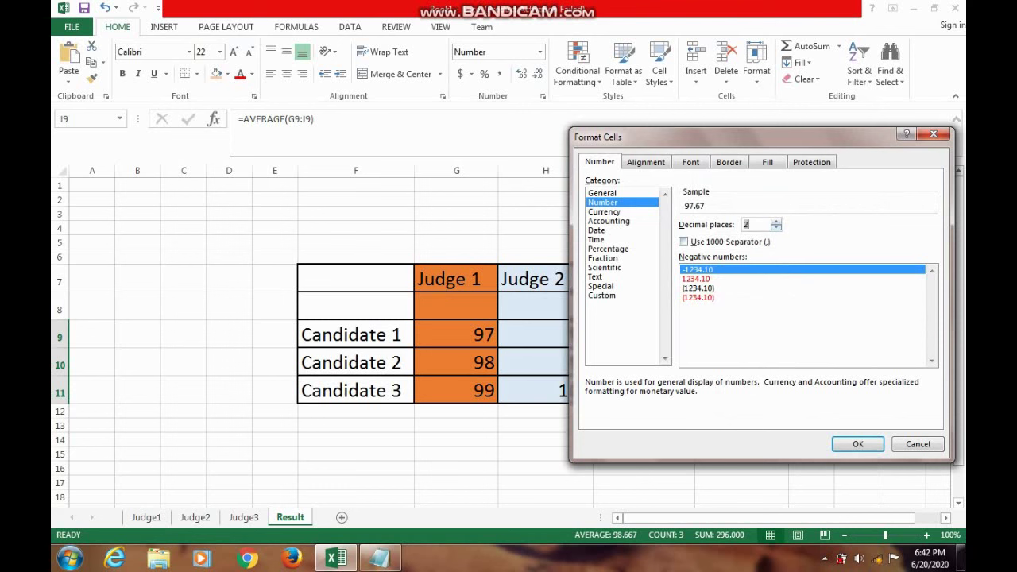
click(777, 228)
click(858, 445)
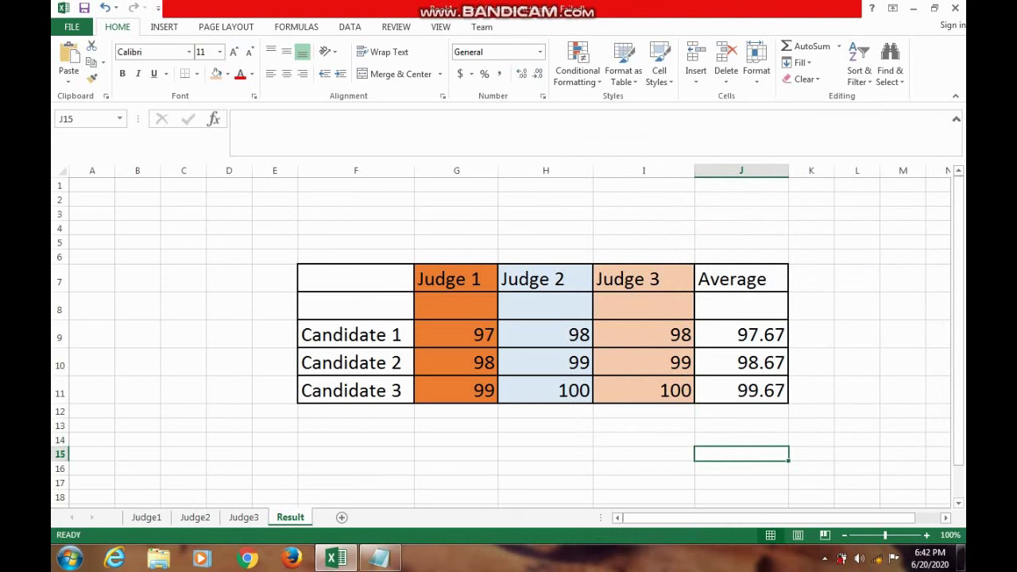
drag(741, 335, 741, 390)
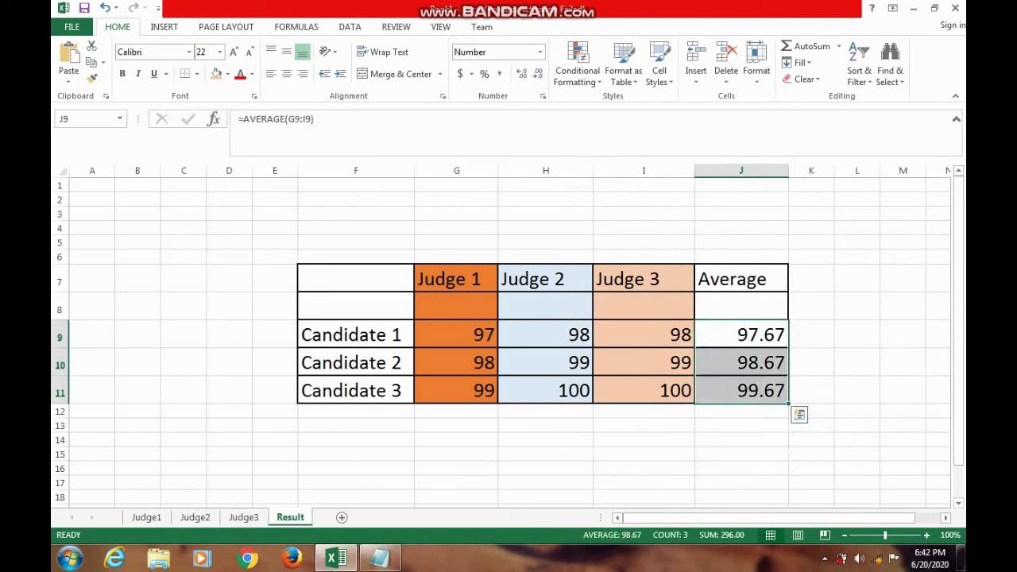
right_click(743, 348)
key(Escape)
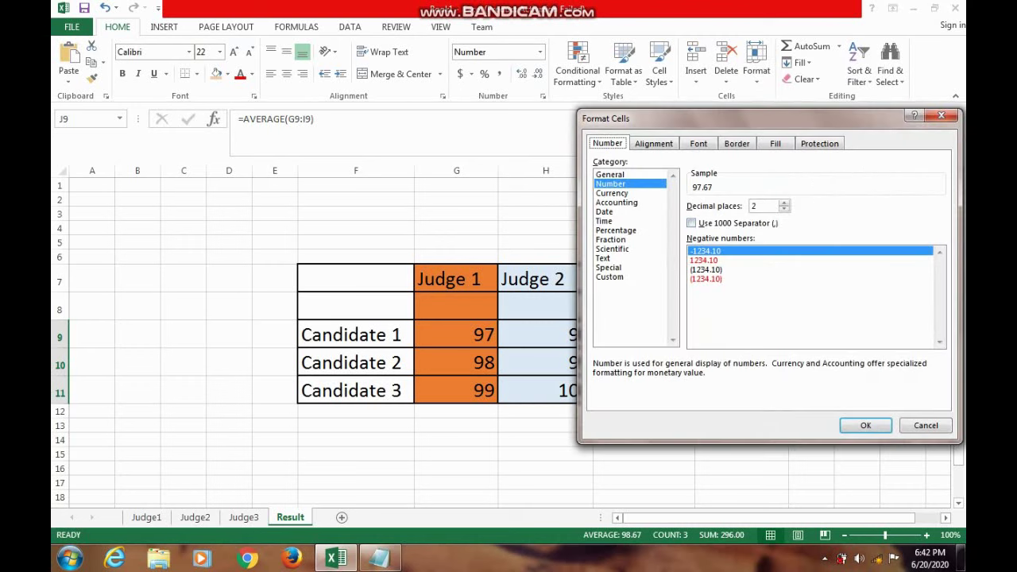
click(784, 203)
click(785, 203)
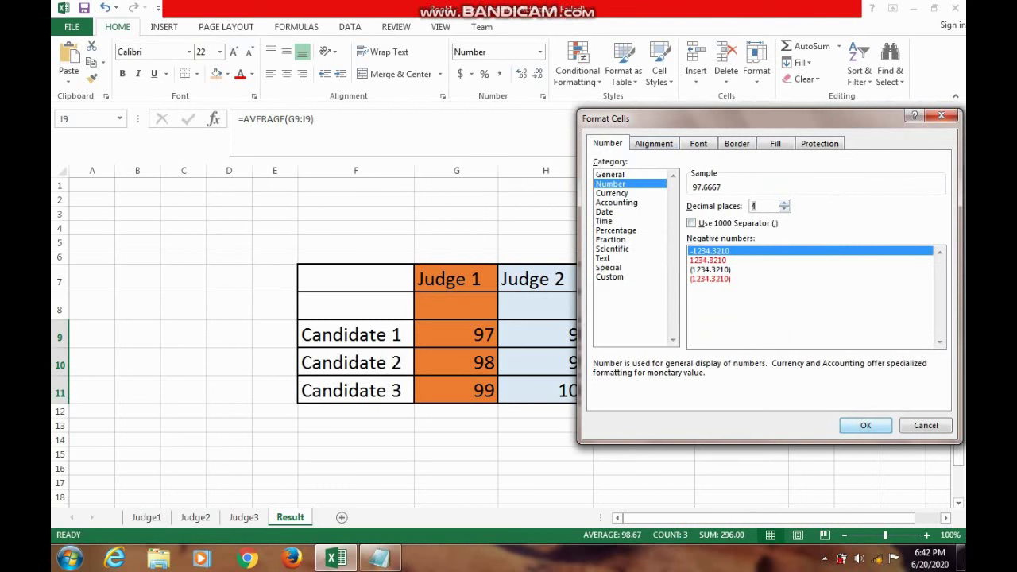
key(Return)
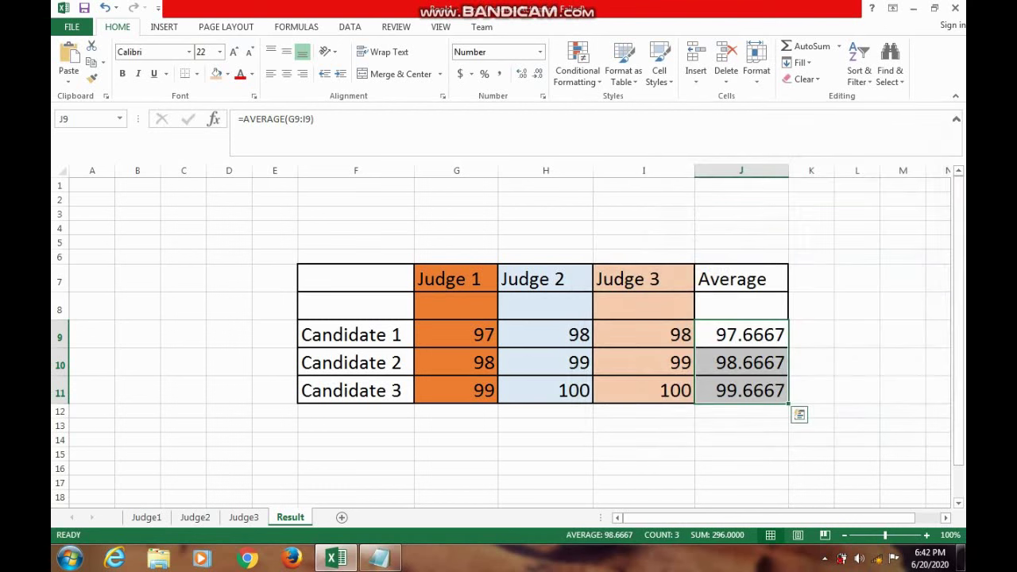
click(740, 425)
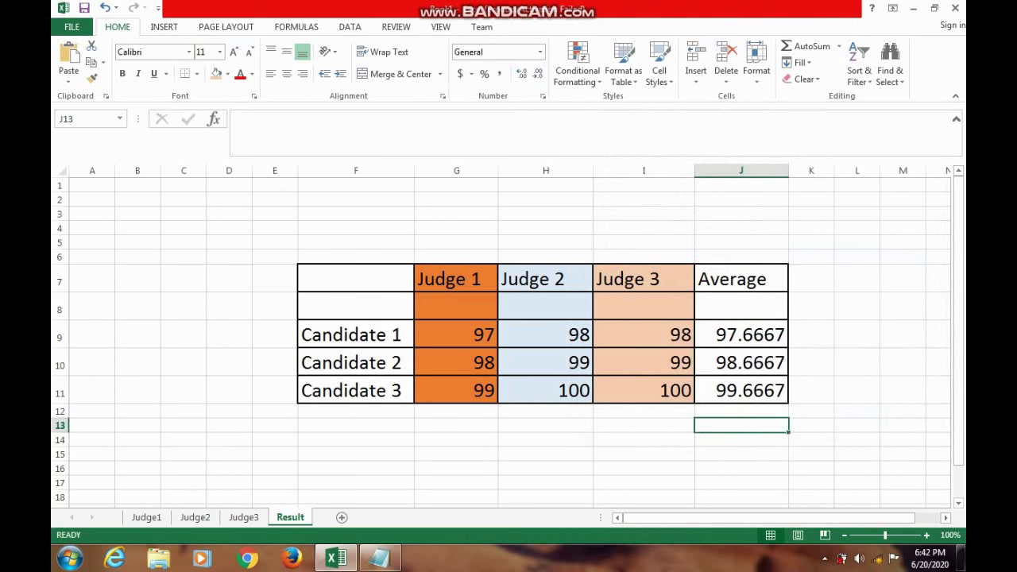
drag(741, 334, 740, 390)
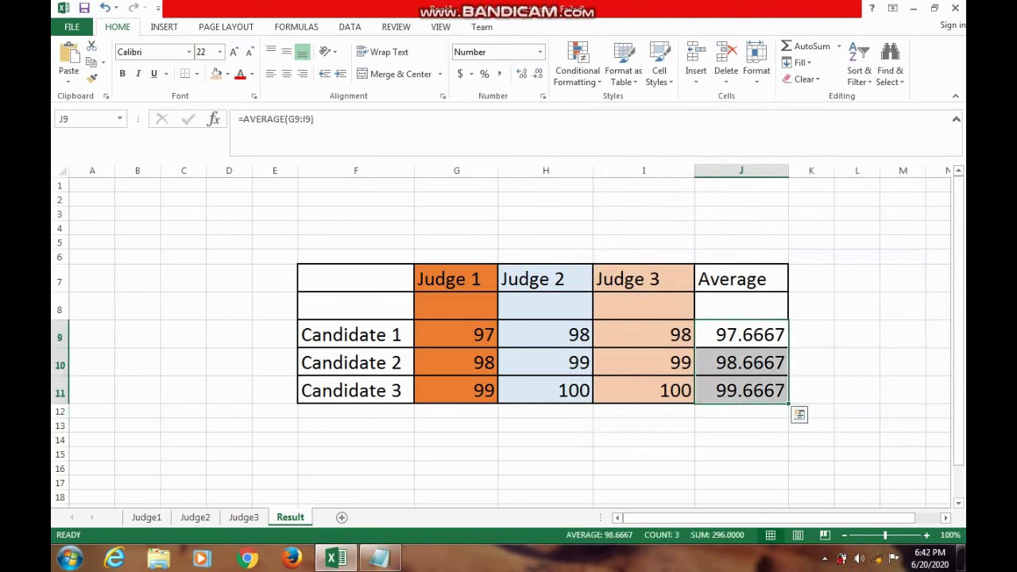
right_click(723, 372)
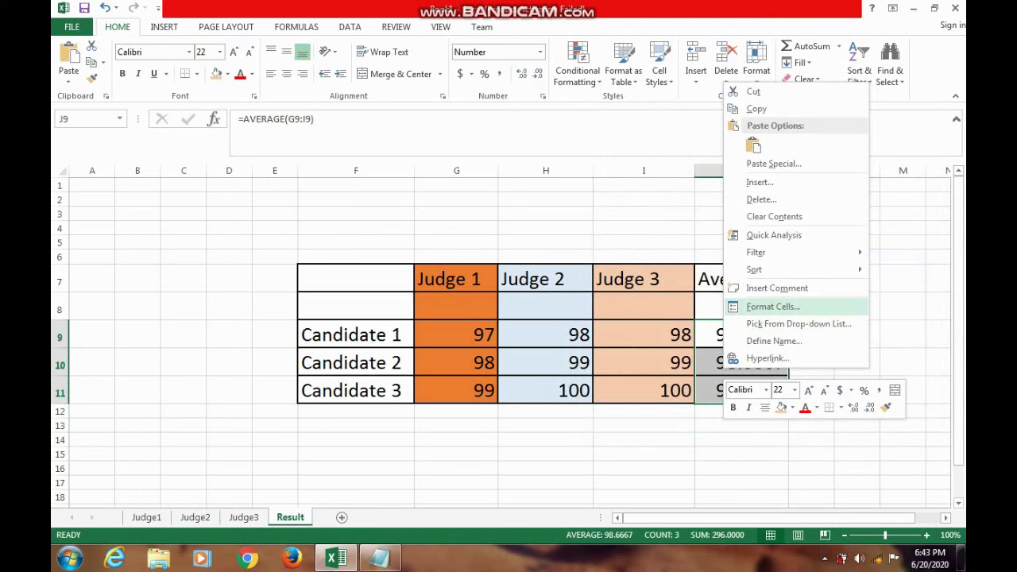
click(772, 306)
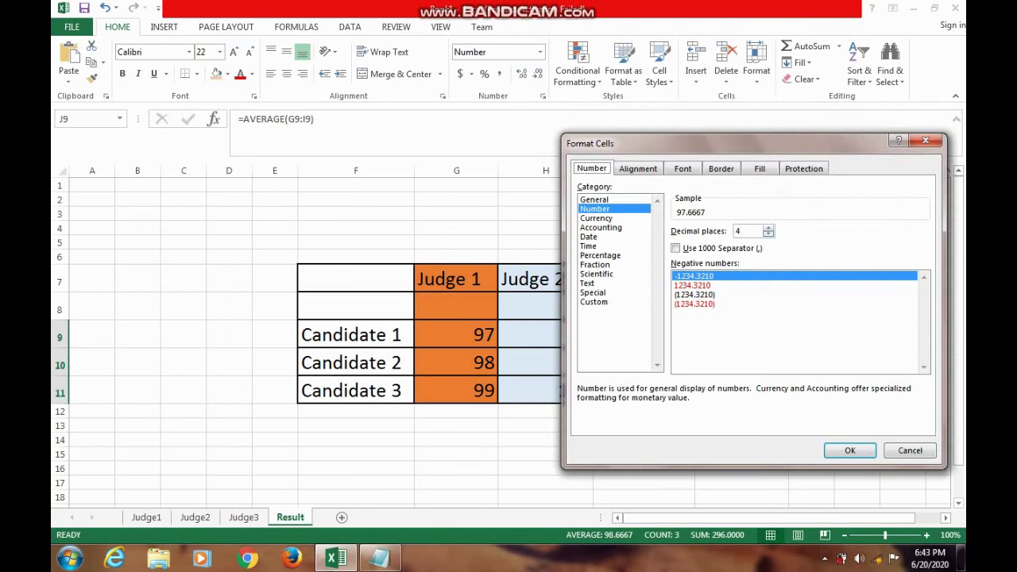
click(768, 235)
click(768, 235)
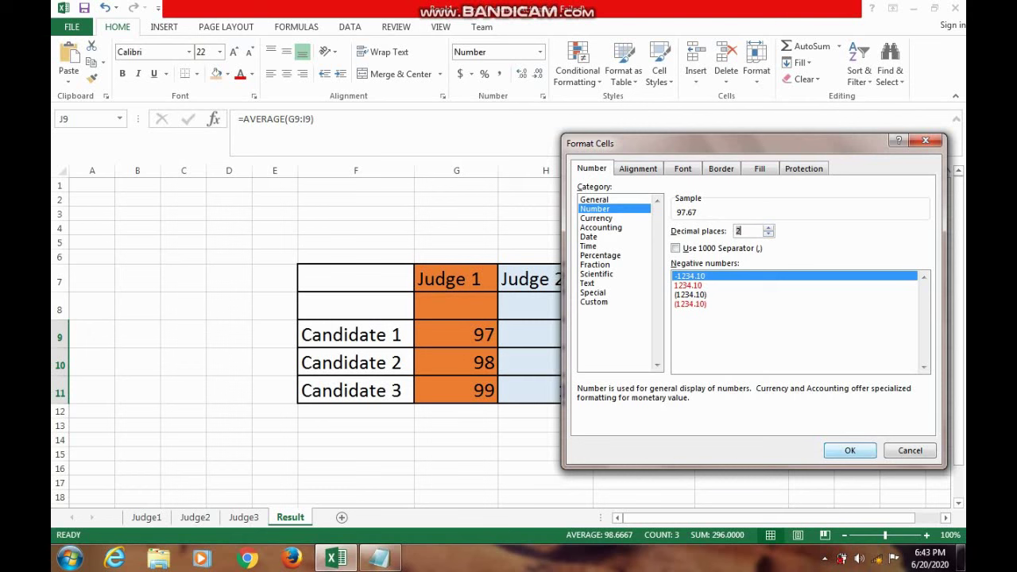
click(850, 451)
click(741, 439)
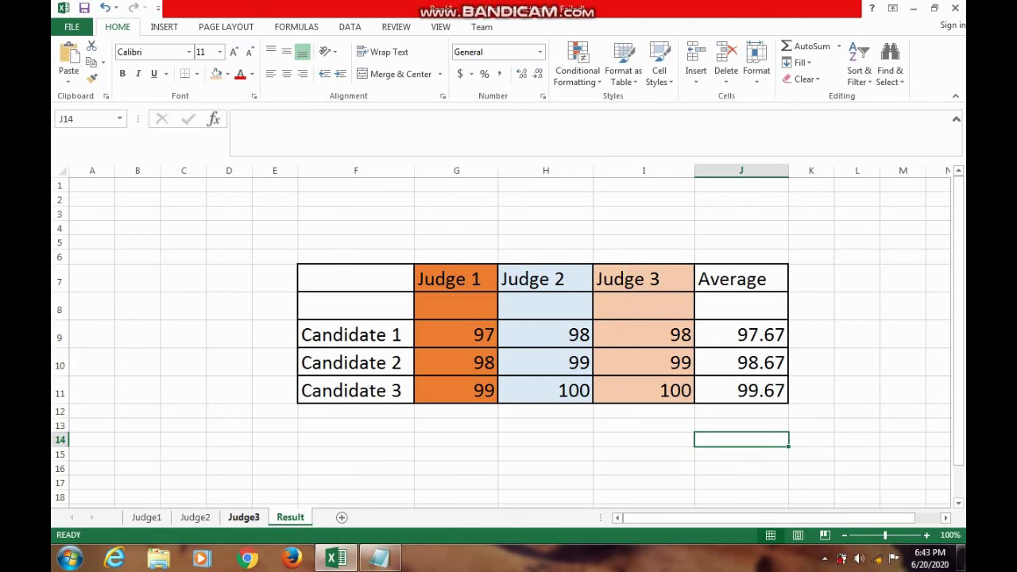
Step: On the Judge3 sheet, enter 50 as Candidate 1's and Candidate 2's Beauty scores in H9 and H10
click(243, 517)
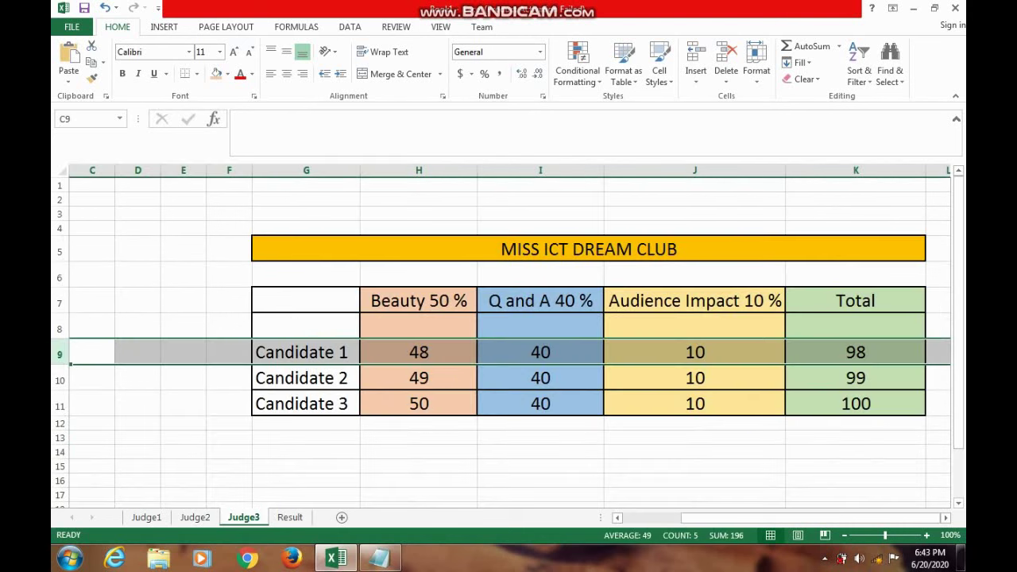
click(541, 465)
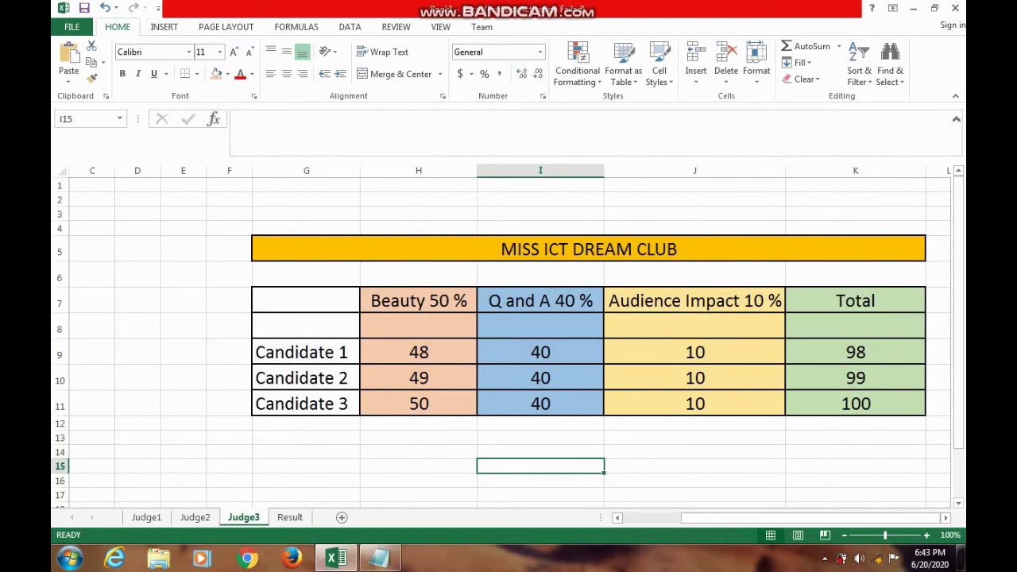
click(419, 352)
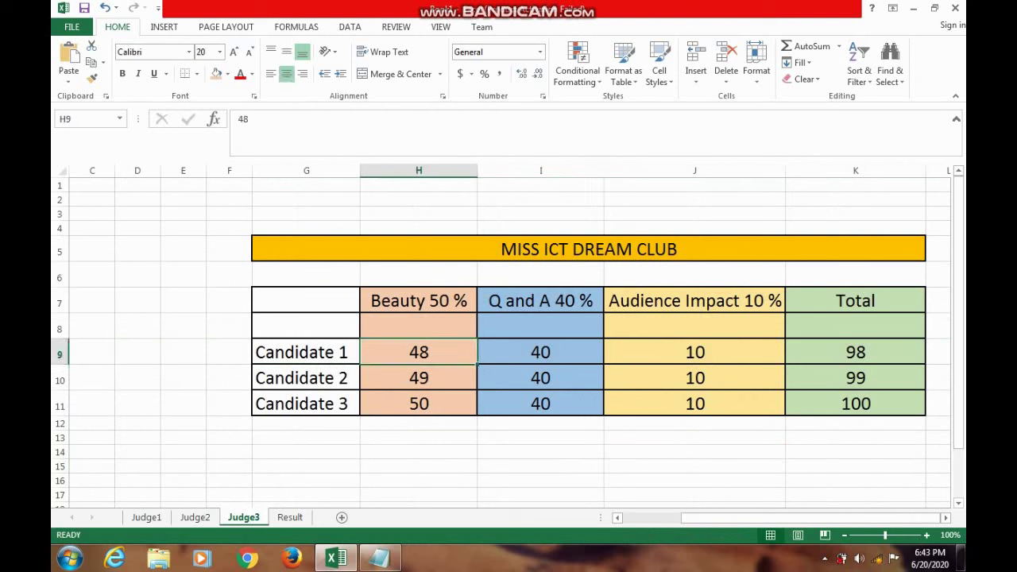
text(50)
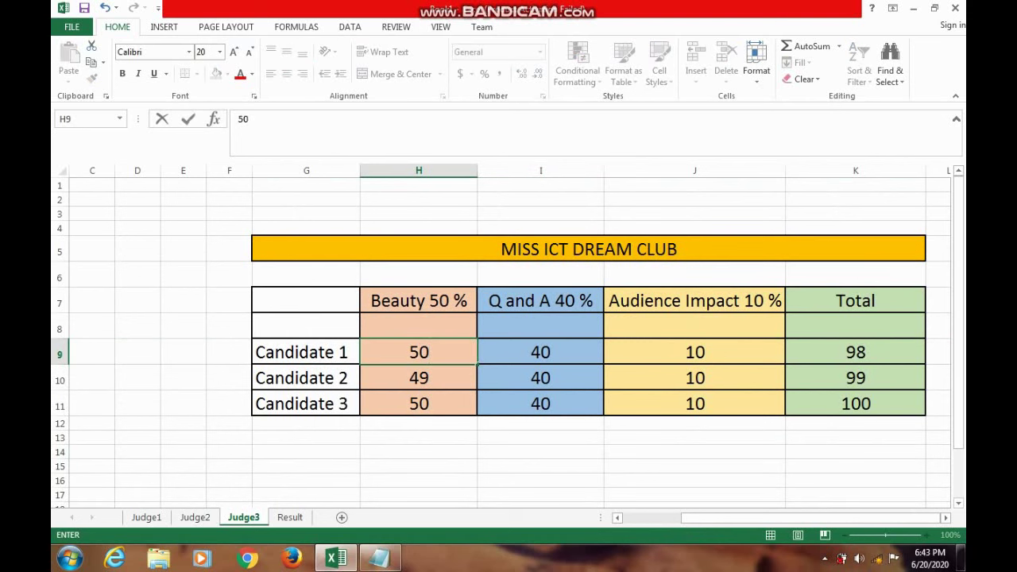
key(Return)
text(50)
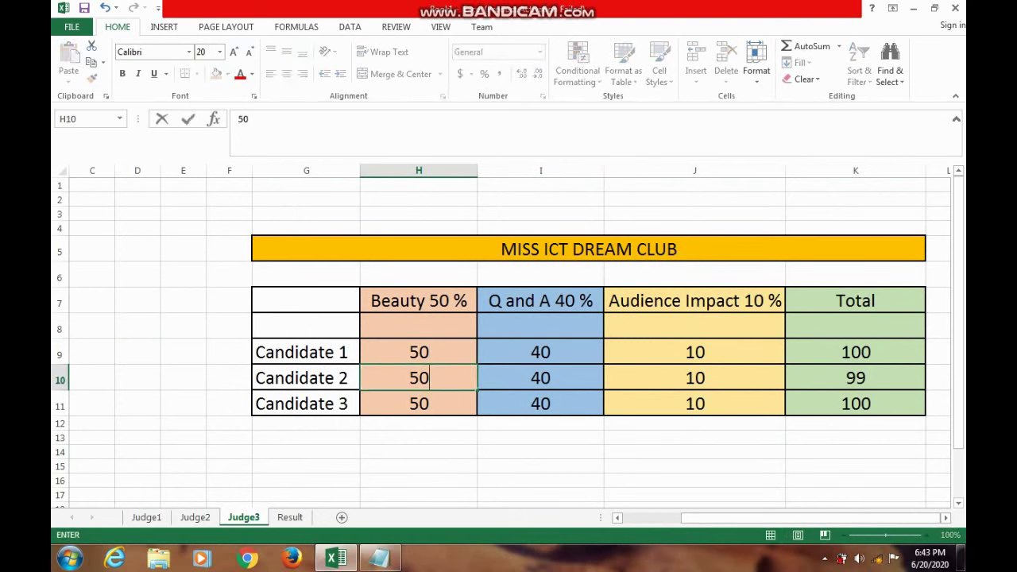
click(694, 379)
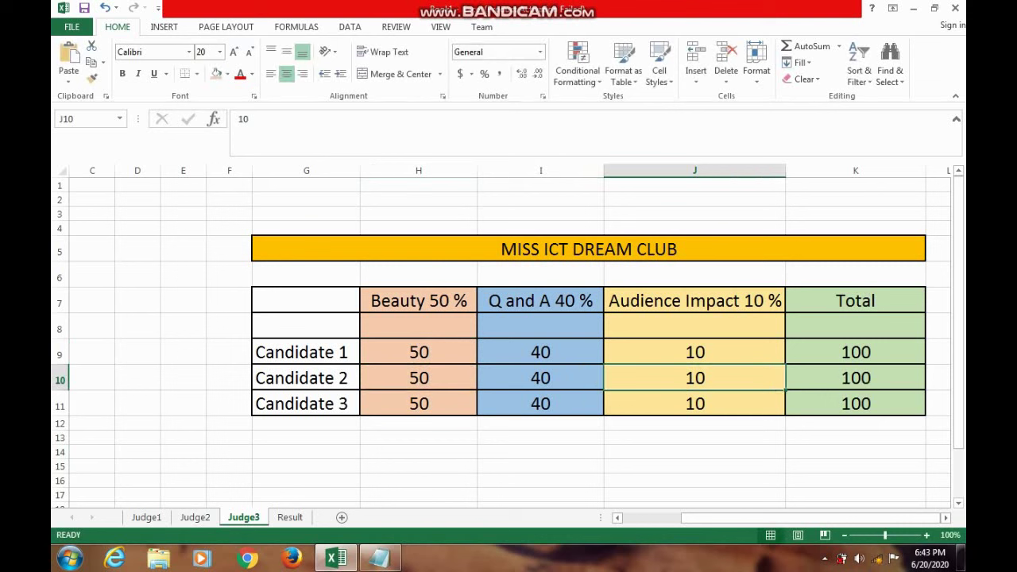
Step: Verify every Total in the Judge3 Total column reads 100, then view the Result sheet
key(shift+Right)
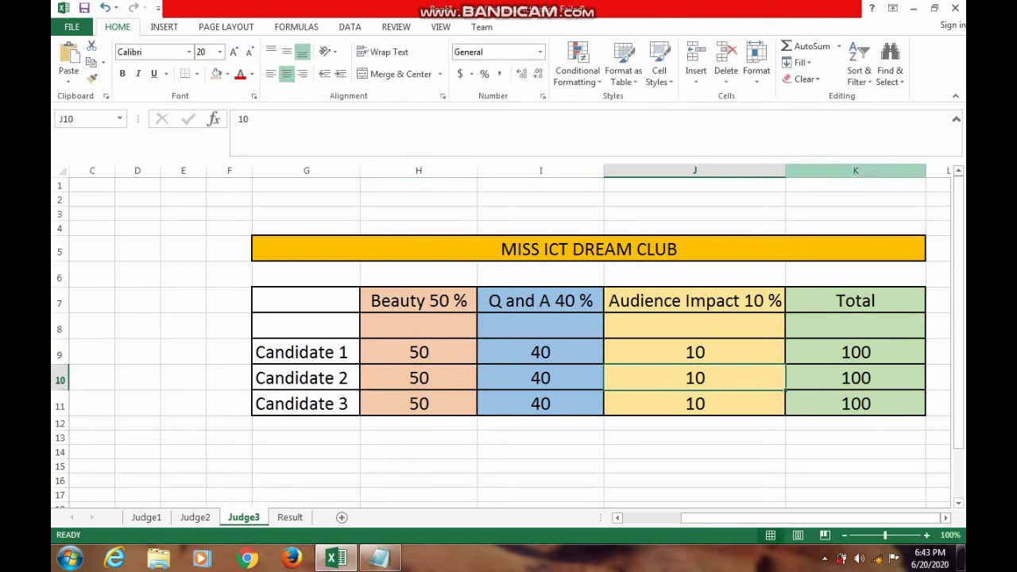
click(855, 171)
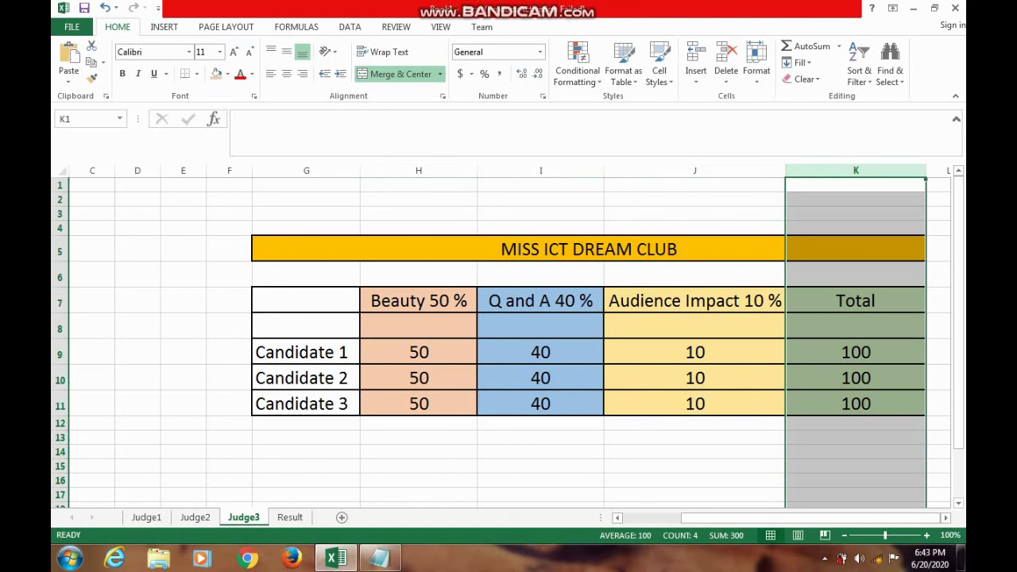
click(695, 451)
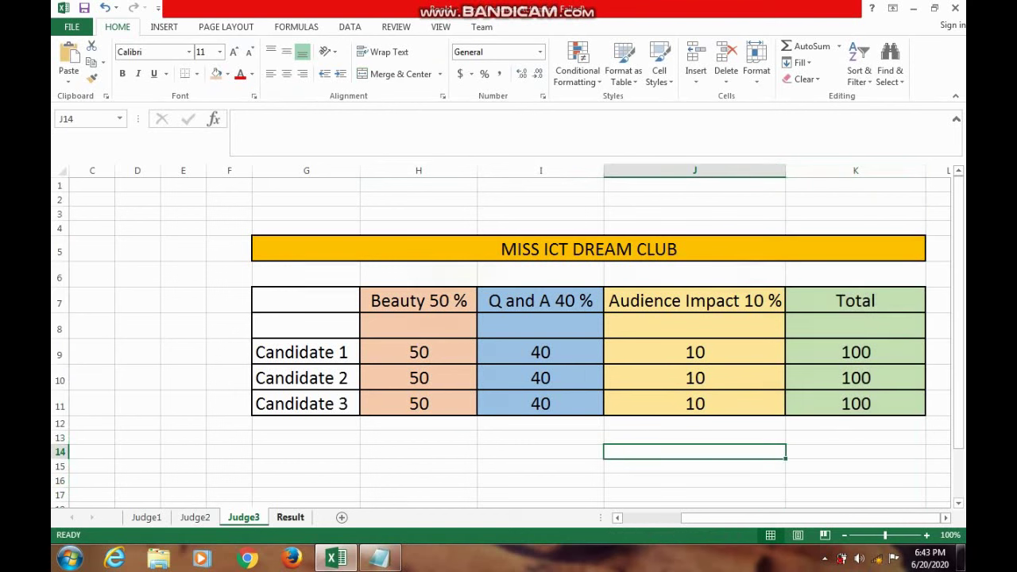
click(290, 517)
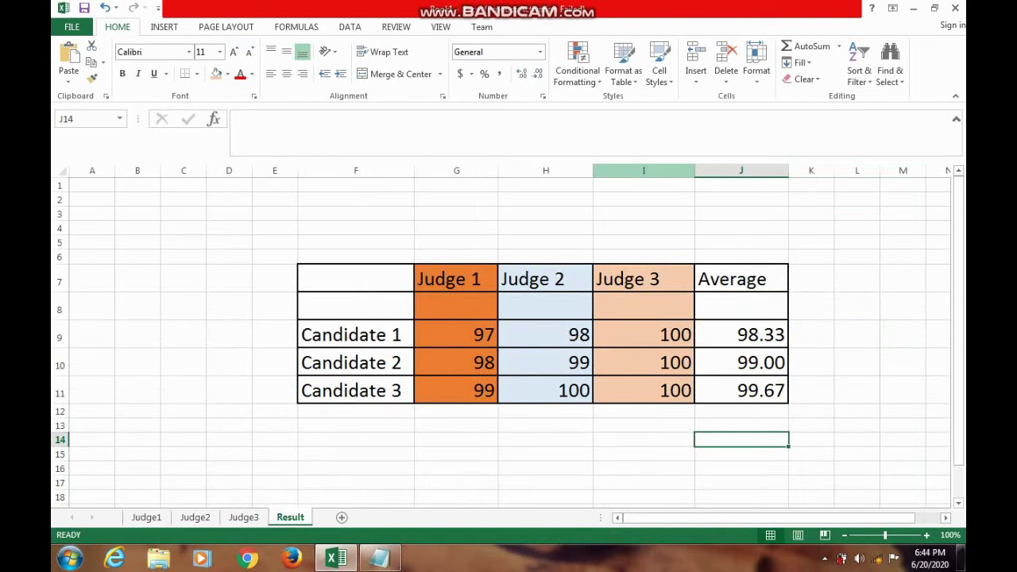
click(643, 170)
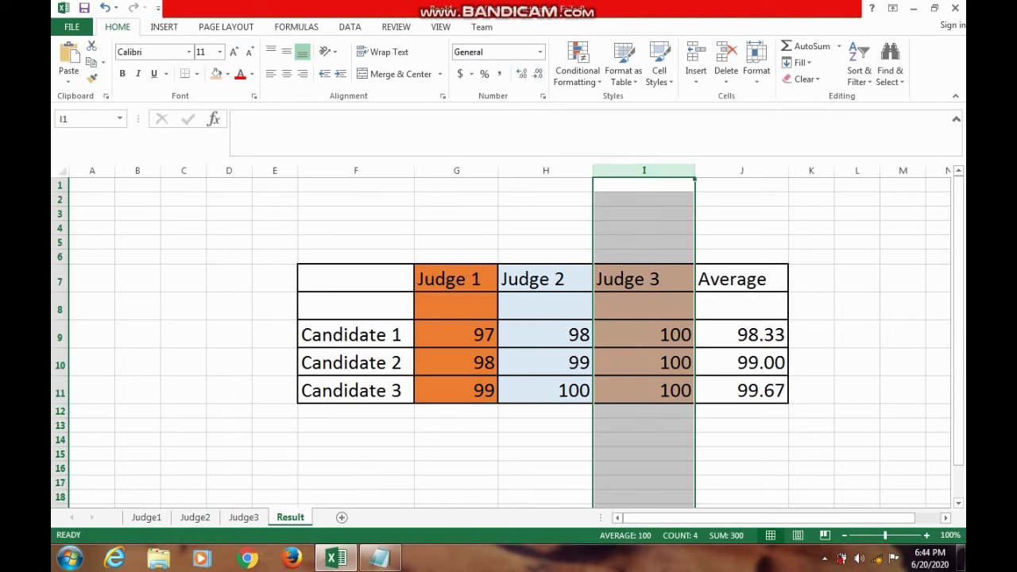
click(545, 439)
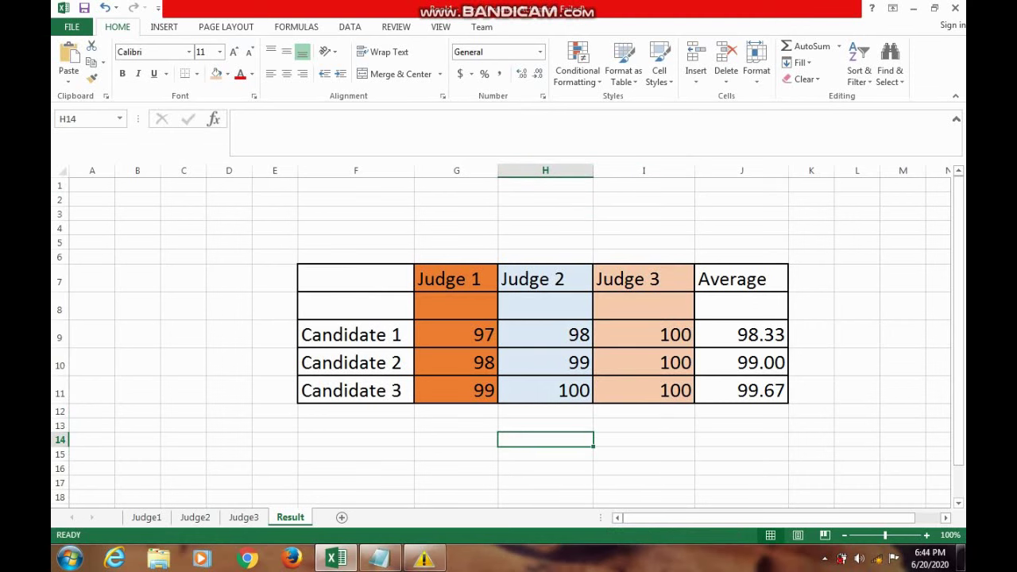
click(643, 440)
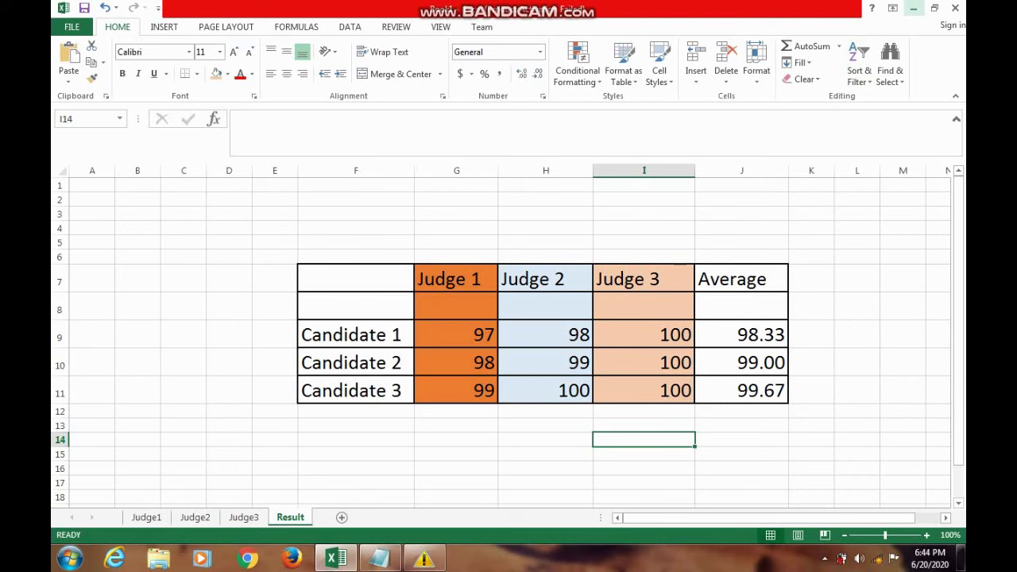
Step: Minimise Excel, dismiss the colour-scheme prompt, and stop the Bandicam recording from the system tray
click(913, 8)
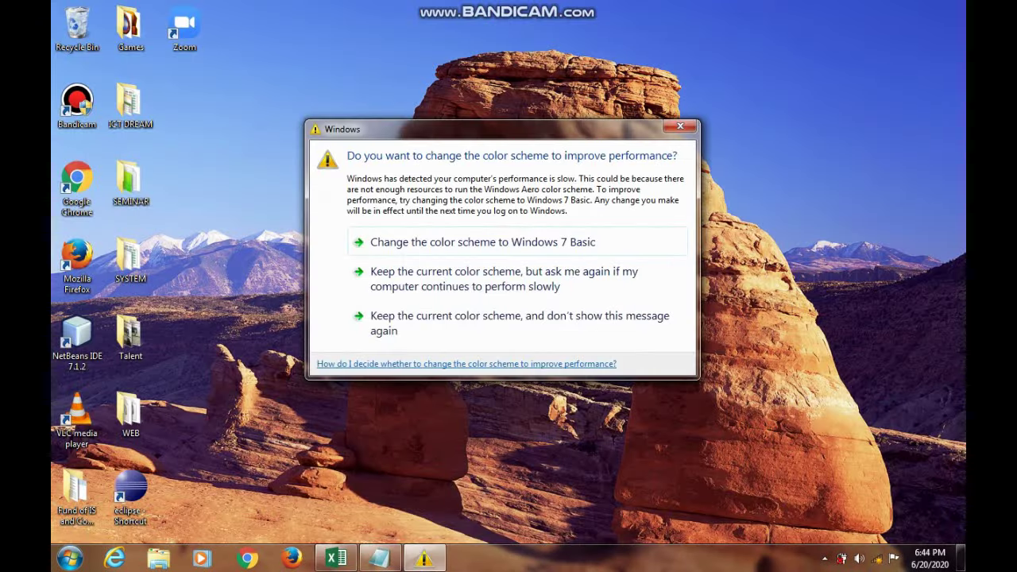
click(680, 127)
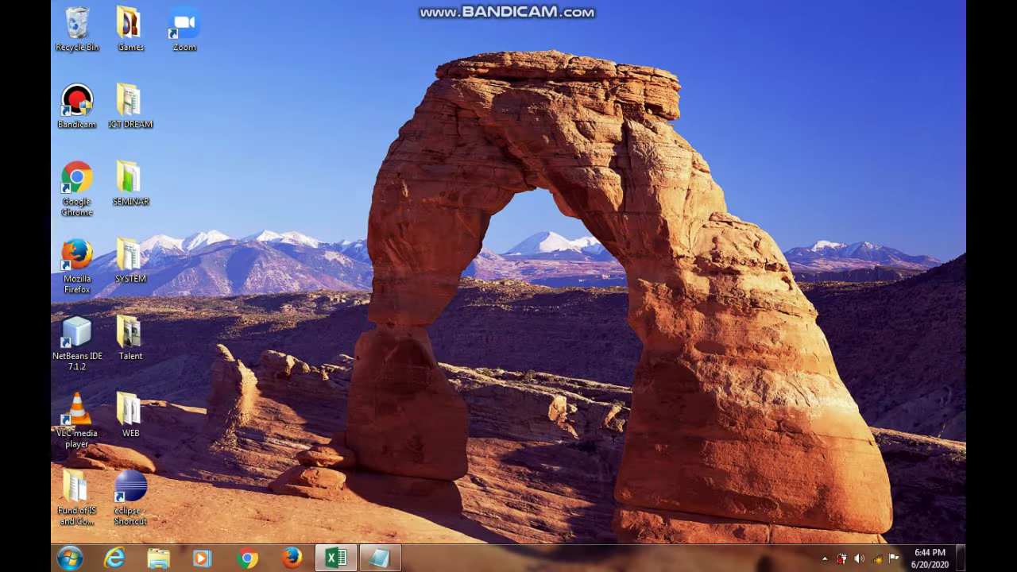
click(824, 559)
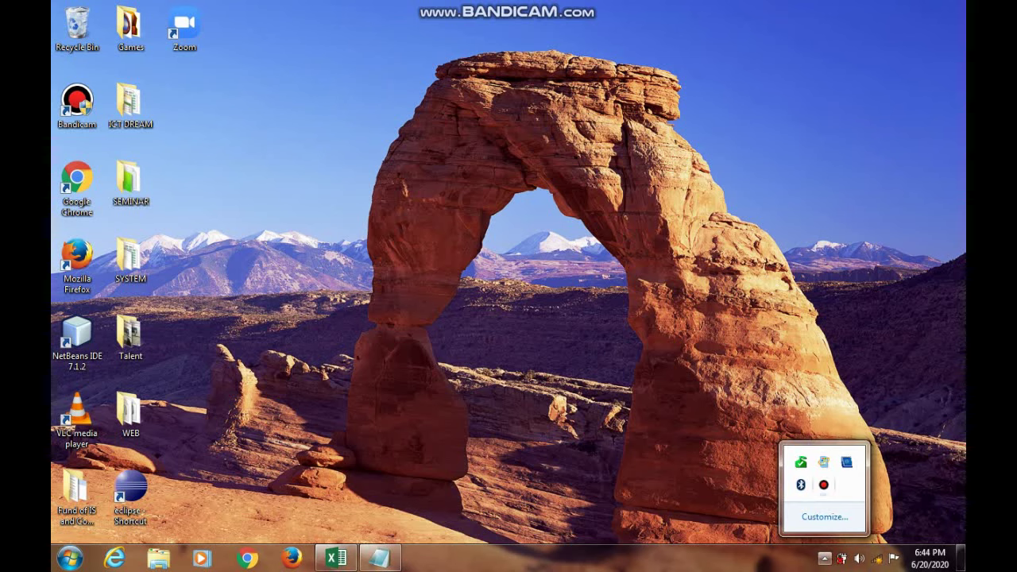
click(824, 485)
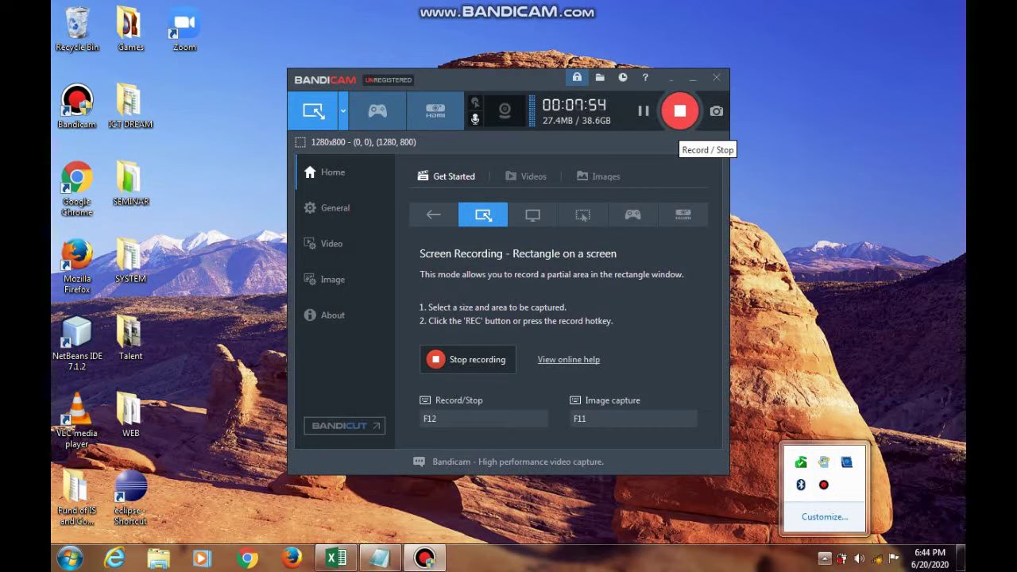
click(680, 119)
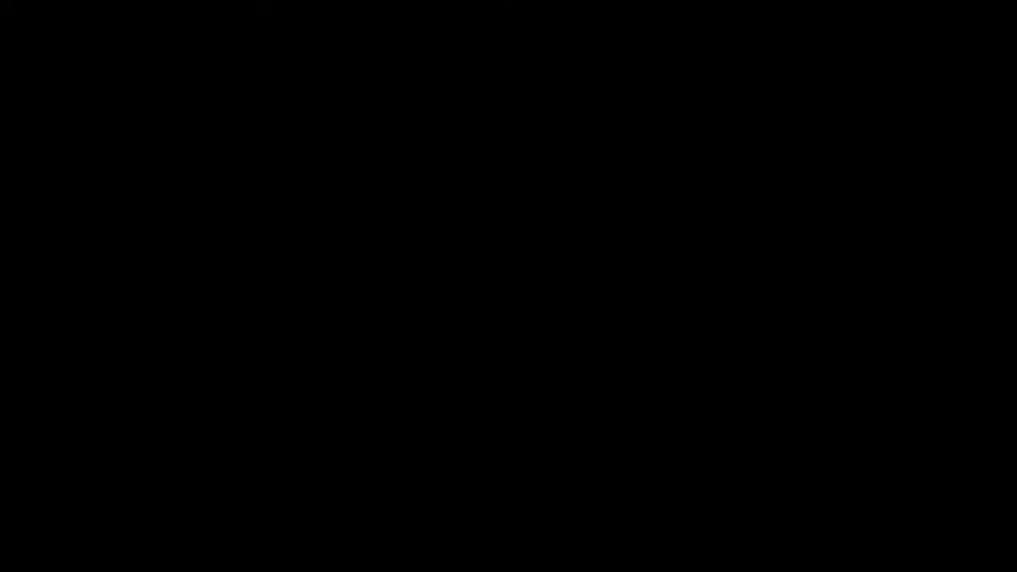